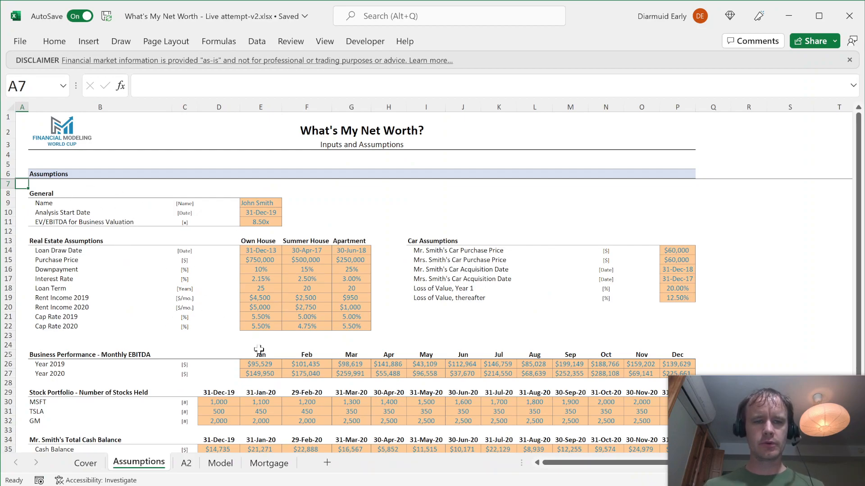
- Examine the 2019 and 2020 monthly EBITDA rows and the EV/EBITDA multiple for business valuation on the Assumptions sheet
drag(260, 365, 677, 373)
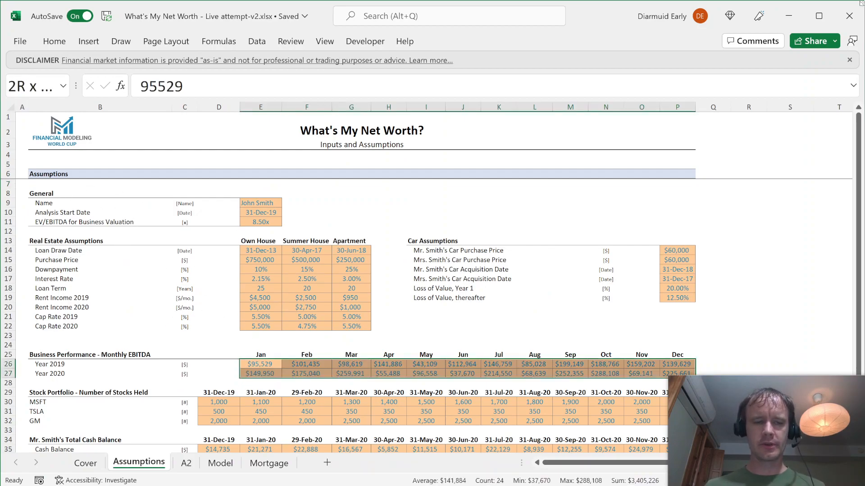
click(268, 366)
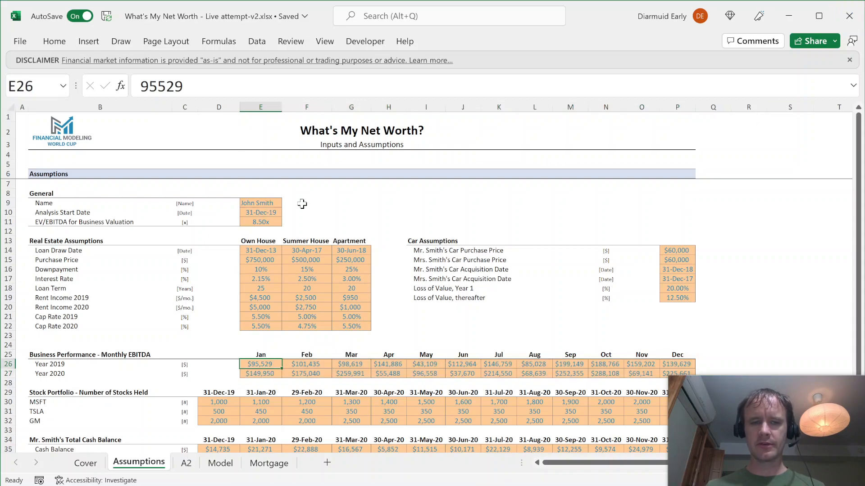
key(ctrl+shift+Right)
key(shift+Down)
key(Down)
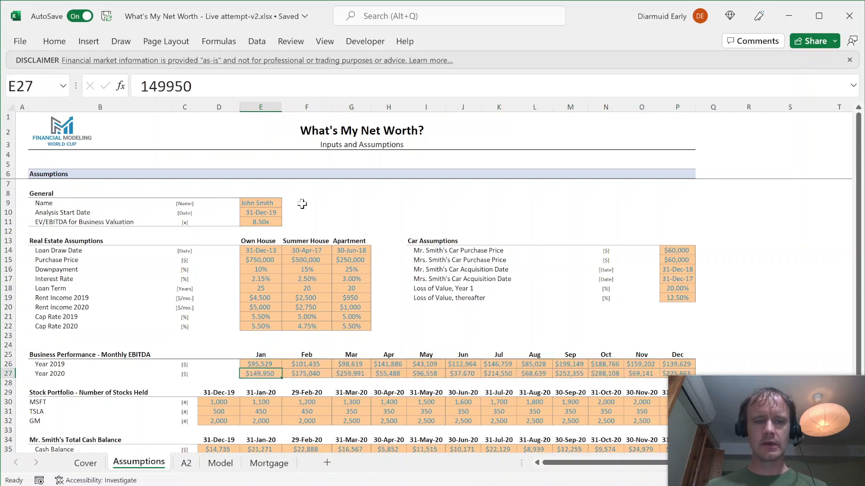
click(261, 222)
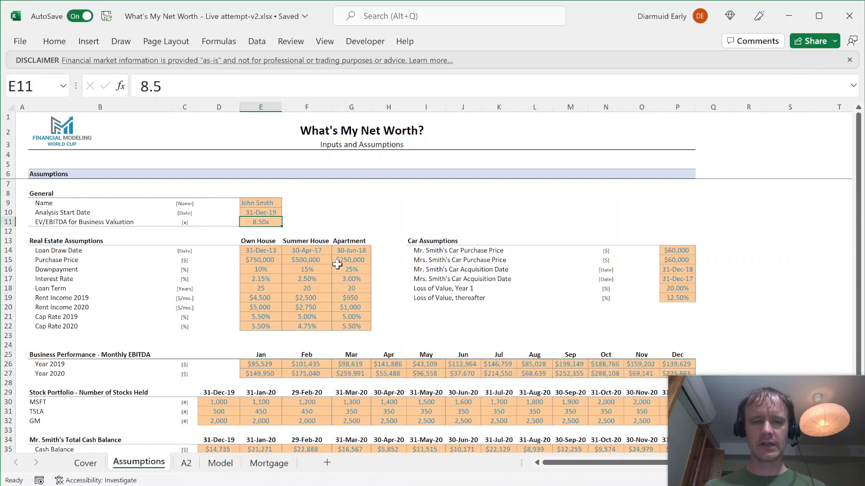
- Review the real estate assumptions for the three properties, plus the car purchase prices and loss-of-value rates
drag(258, 242, 360, 242)
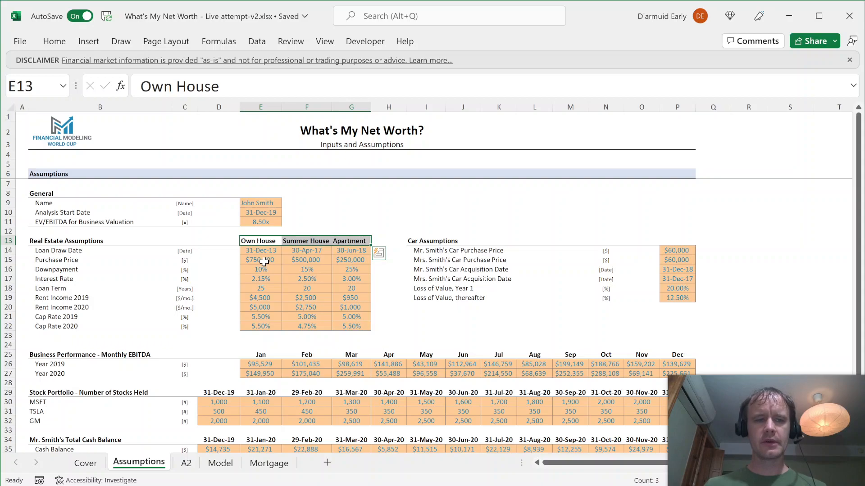
drag(264, 252, 351, 289)
drag(260, 298, 337, 329)
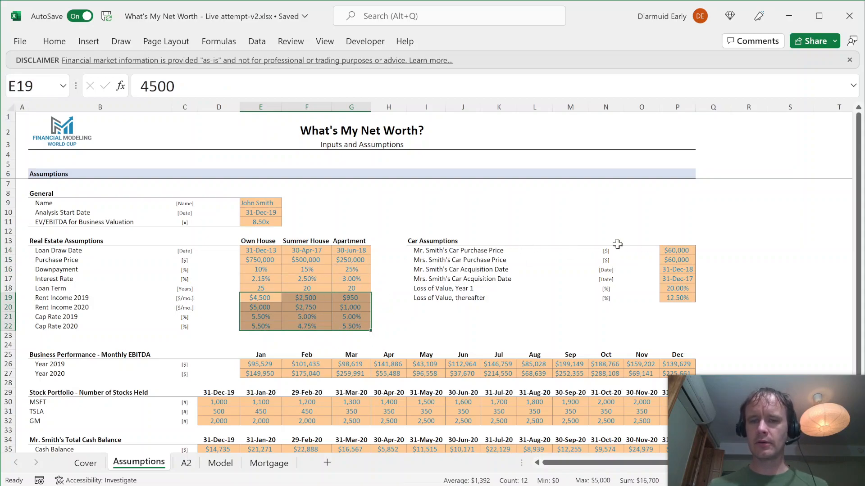
drag(694, 248, 696, 262)
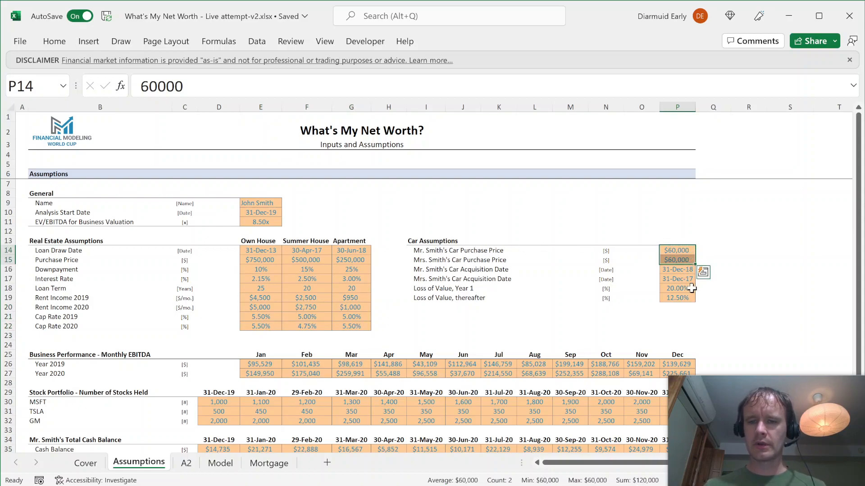
click(691, 289)
click(689, 298)
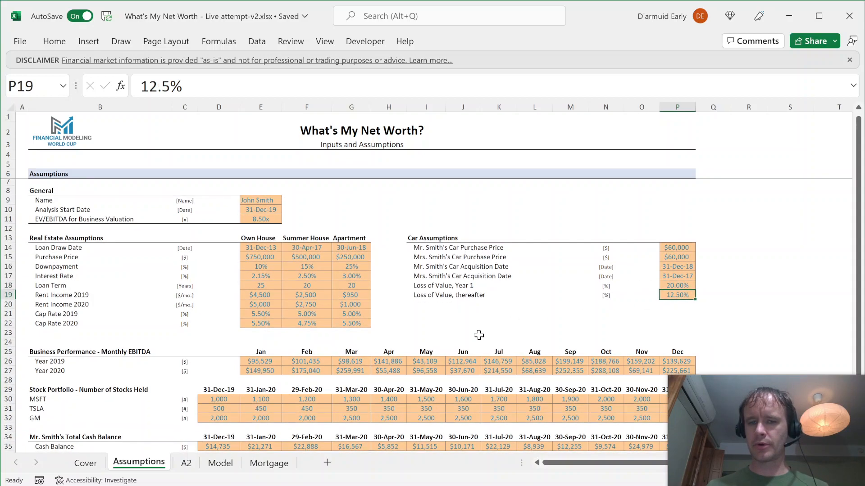
- Review the month-end share holdings of MSFT, TSLA and GM in the stock portfolio table
scroll(479, 336, down, 2)
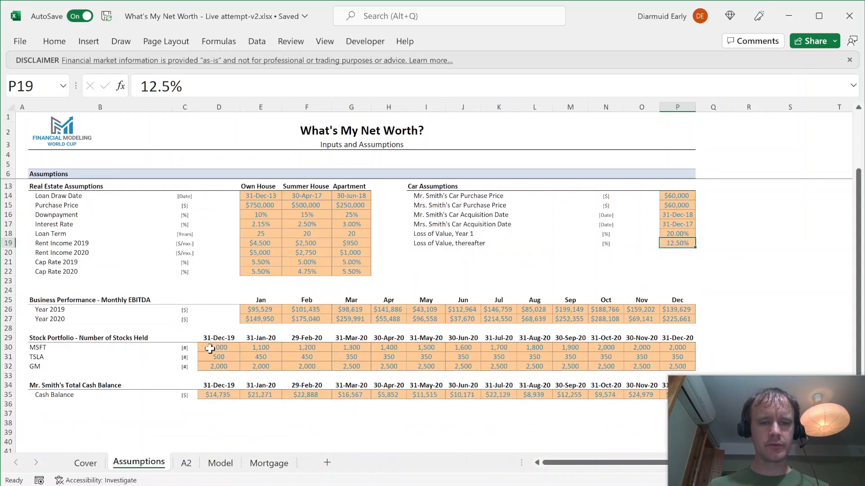
click(210, 348)
key(Home)
key(Right)
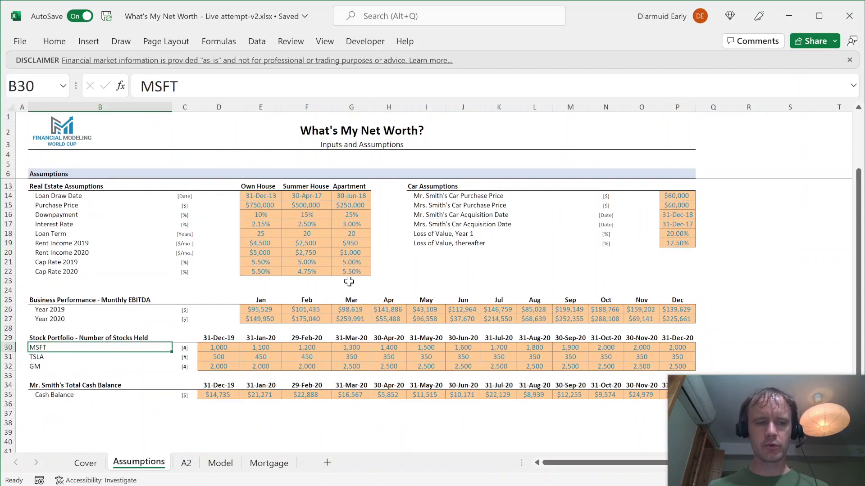
key(shift+Down)
key(shift+Down)
key(Right)
key(Right)
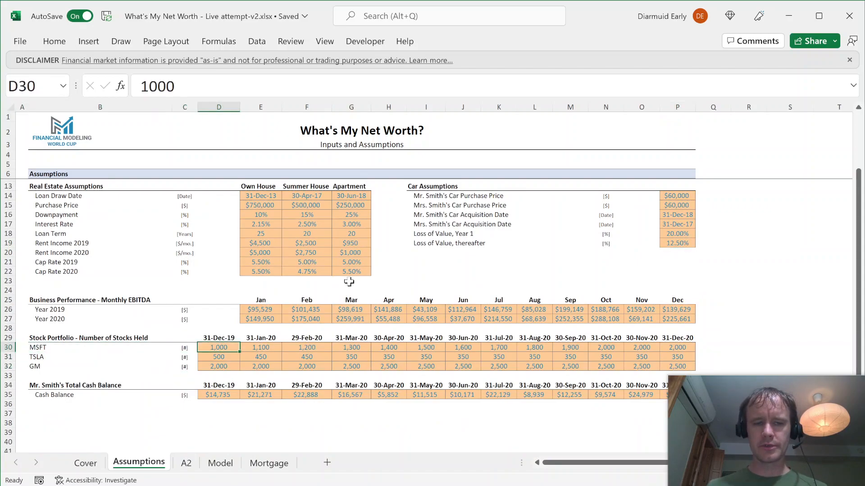
key(ctrl+shift+Right)
key(shift+Down)
key(shift+Down)
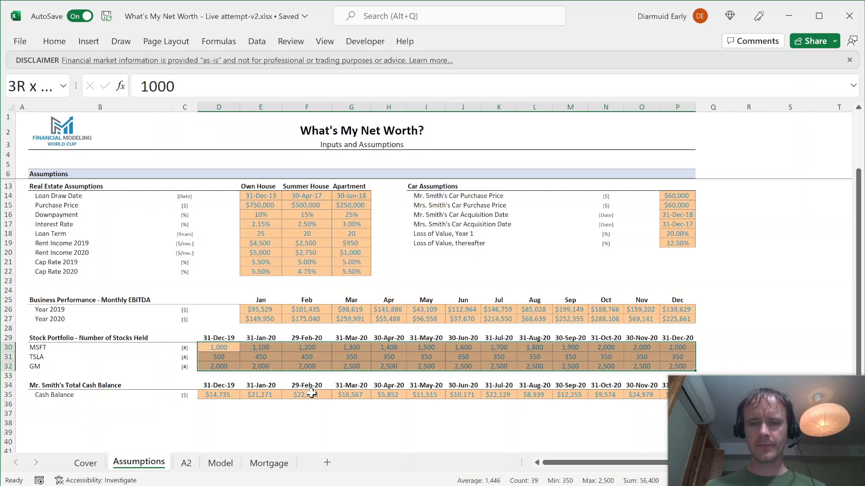
- Examine the month-end cash balances and the rows beneath them, ending back at the start of the sheet
click(211, 395)
key(ctrl+shift+Right)
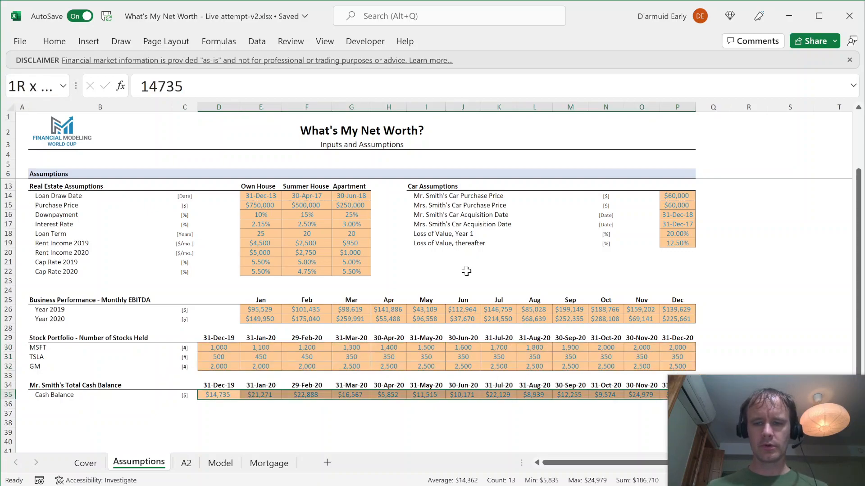
key(shift+Down)
key(shift+Down)
key(shift+Down)
key(shift+Down)
key(shift+Down)
key(shift+Down)
key(shift+Down)
key(shift+Down)
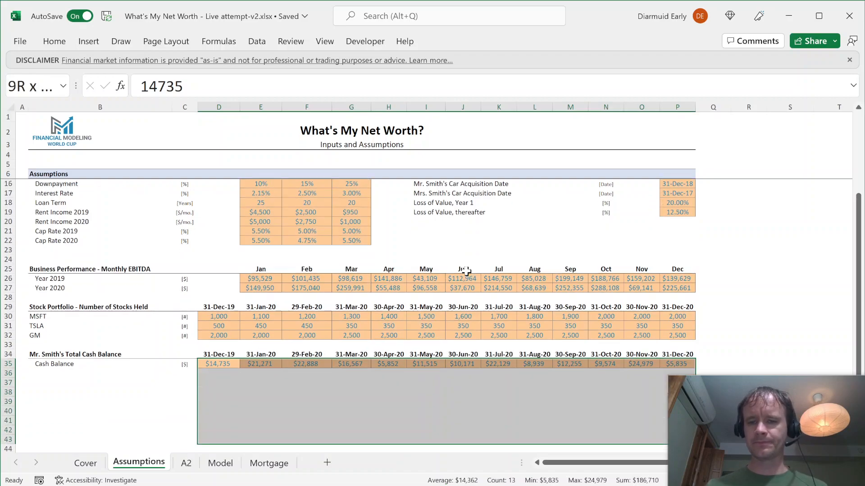
key(ctrl+Home)
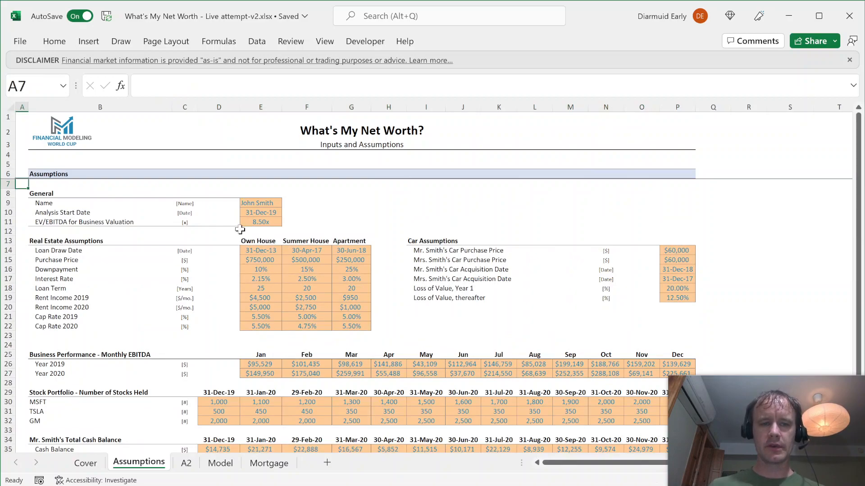
- Check the analysis start date and highlight the whole Real Estate Assumptions block with its labels
click(260, 212)
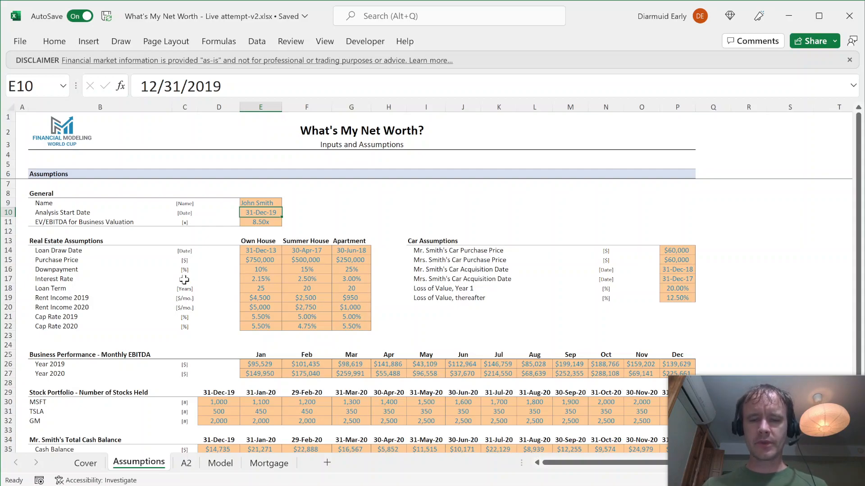
key(ctrl+Home)
drag(45, 241, 339, 325)
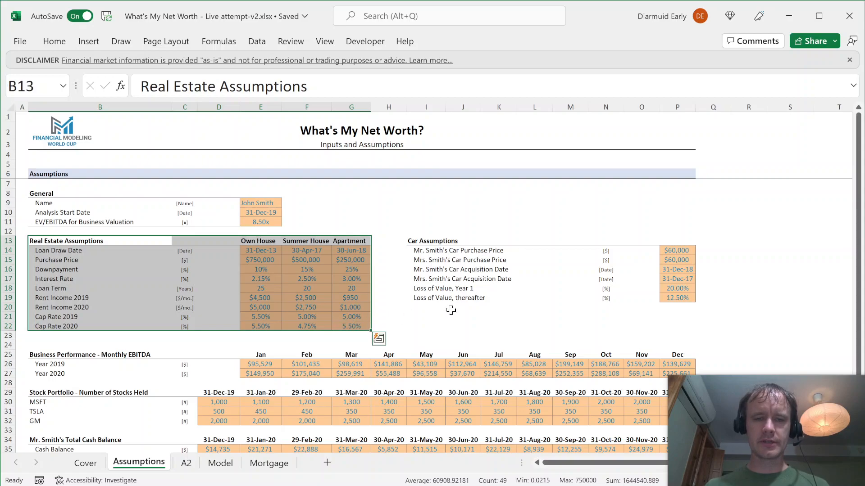
key(ctrl+q)
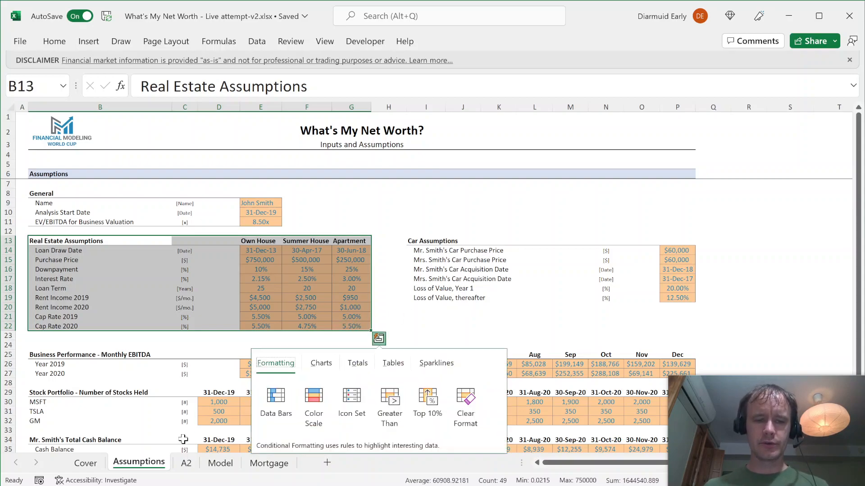
- Examine the transposed property table on the A2 sheet against the original layout, along with the car prices and opening stock holdings
click(186, 465)
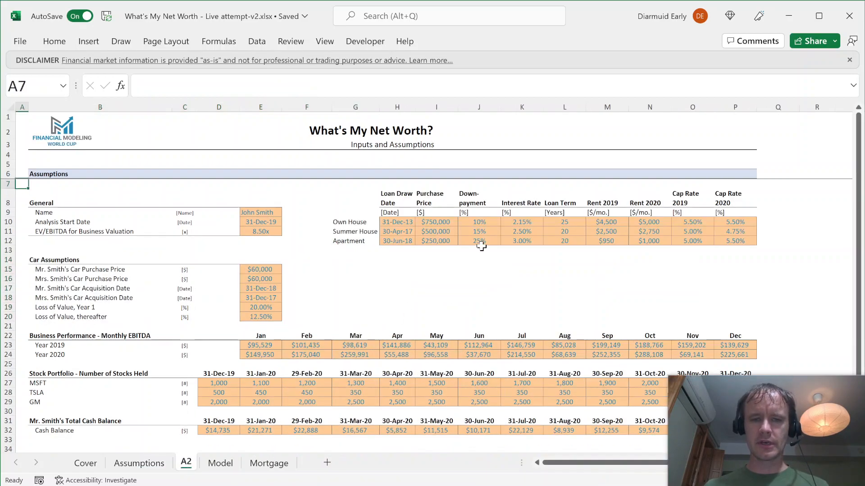
drag(360, 199, 745, 241)
click(352, 223)
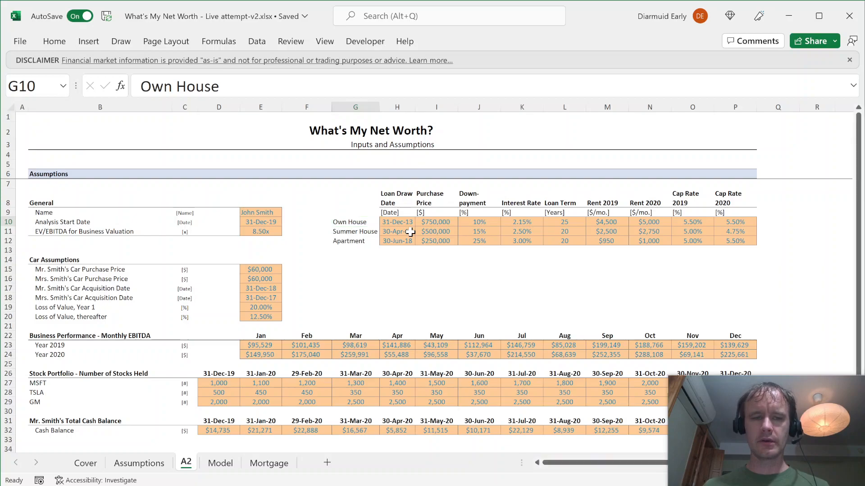
key(ctrl+Page_Up)
key(ctrl+Page_Down)
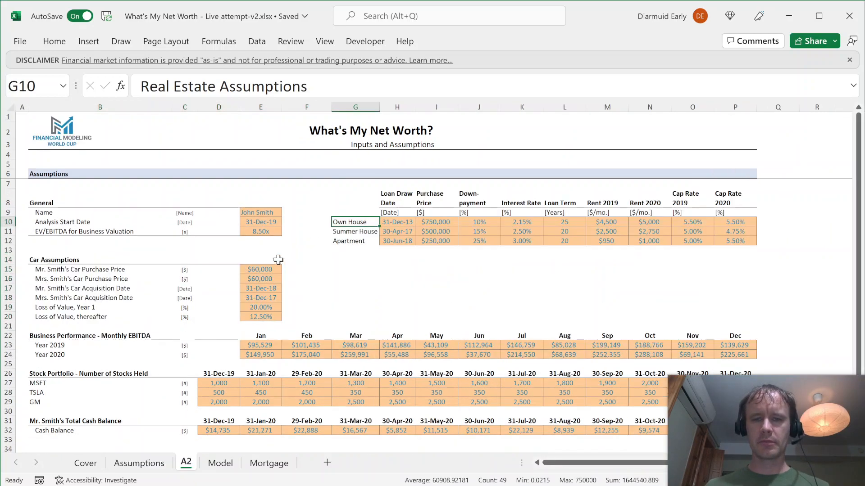
drag(351, 222, 347, 242)
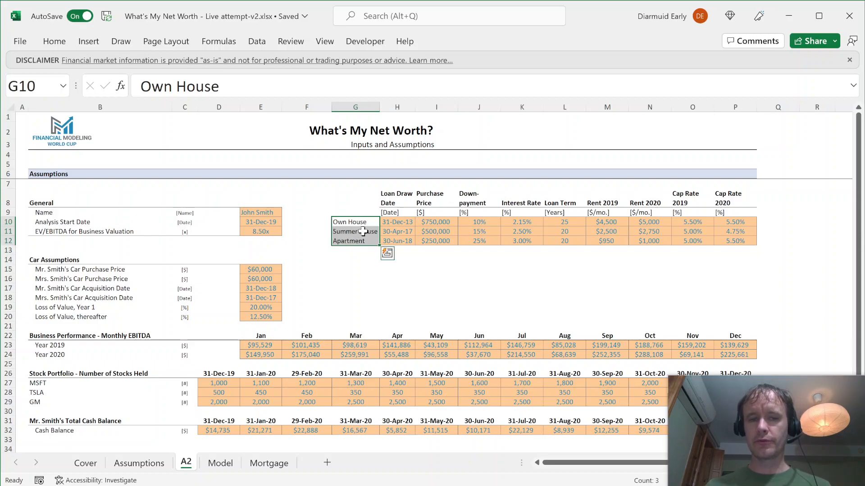
click(396, 221)
key(ctrl+shift+Right)
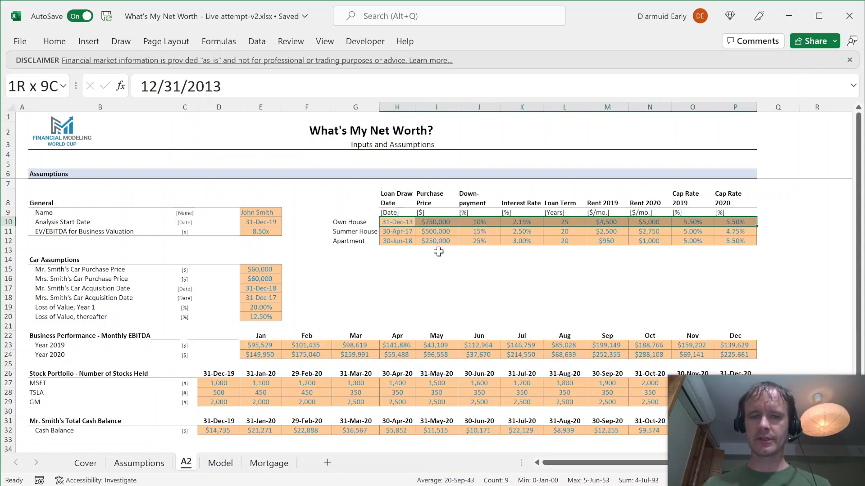
drag(260, 269, 258, 281)
drag(227, 381, 219, 402)
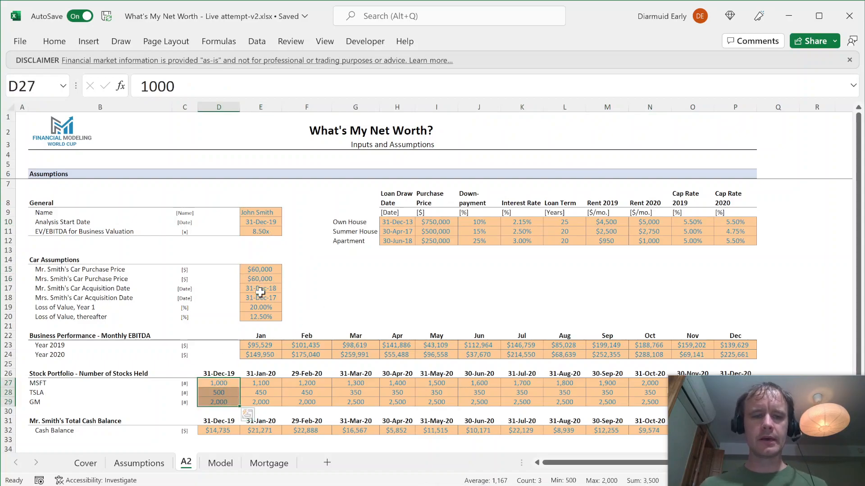
- Convert the MSFT, TSLA and GM tickers in the A2 stock portfolio table to the Stocks data type
click(65, 385)
drag(65, 385, 63, 401)
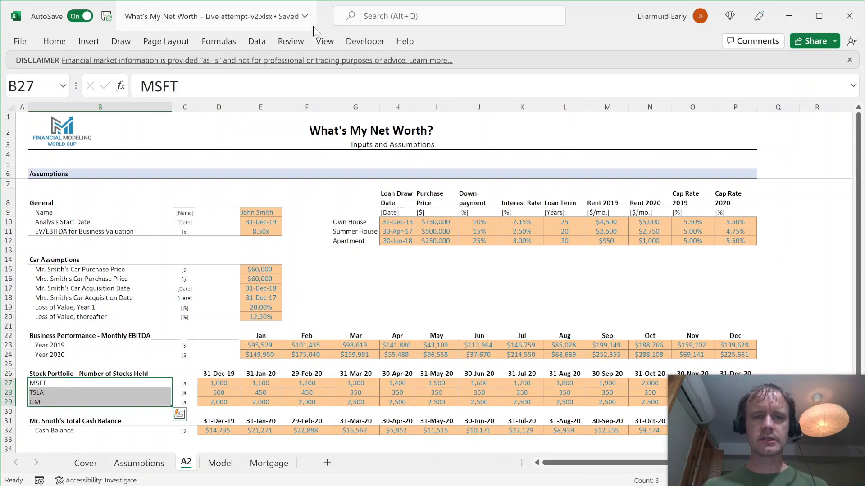
click(257, 41)
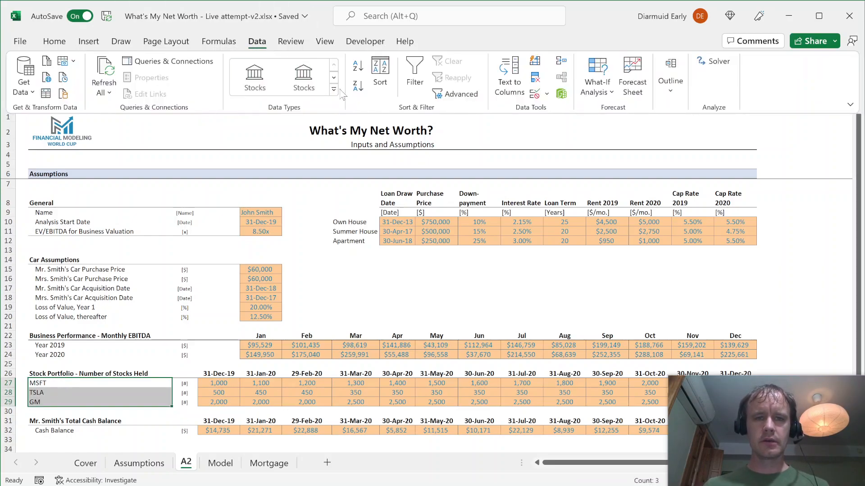
click(342, 96)
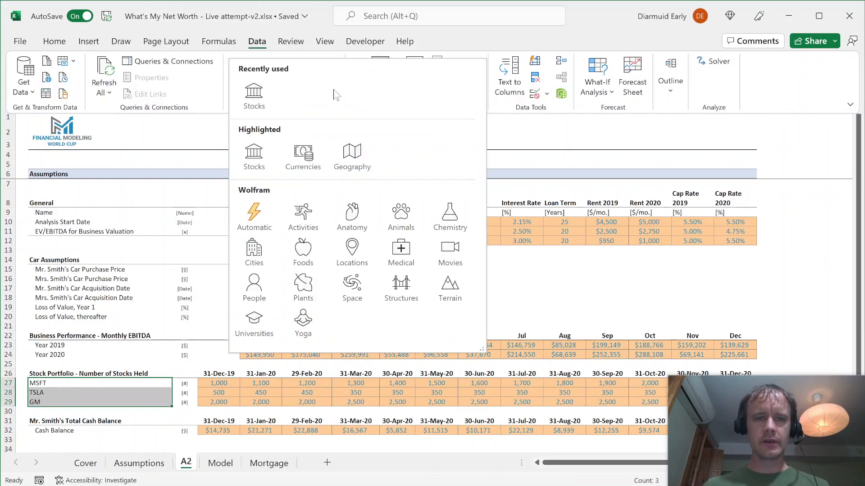
click(259, 153)
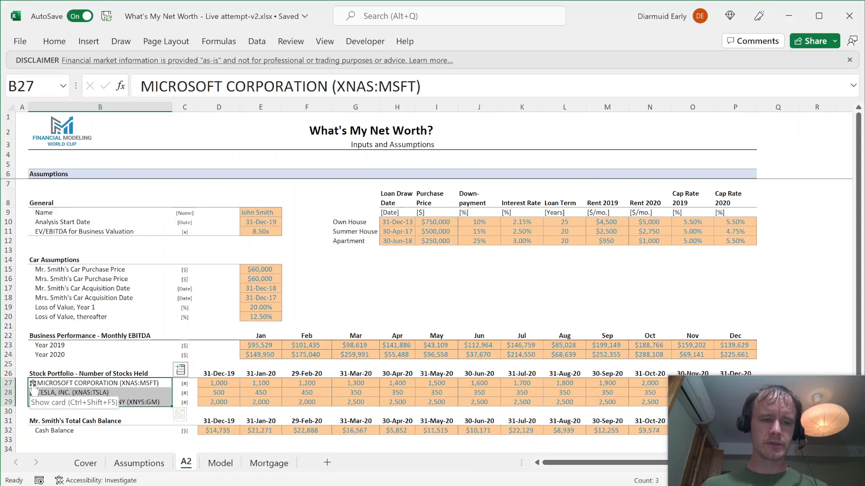
click(228, 384)
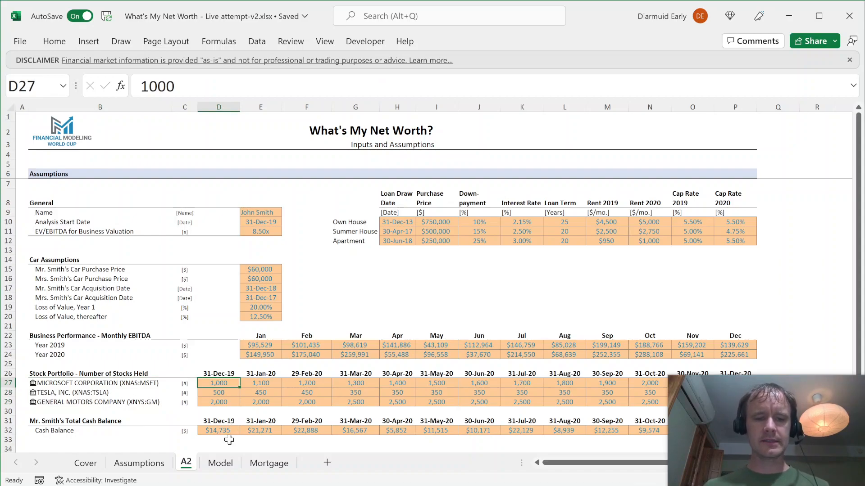
- Review the Assets part of the balance sheet on the Model sheet, covering the business equity and real estate rows
click(220, 463)
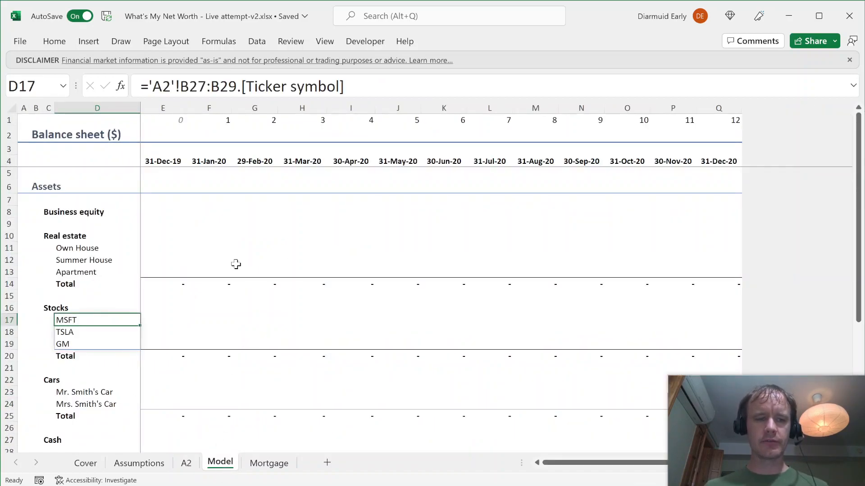
click(50, 209)
click(34, 187)
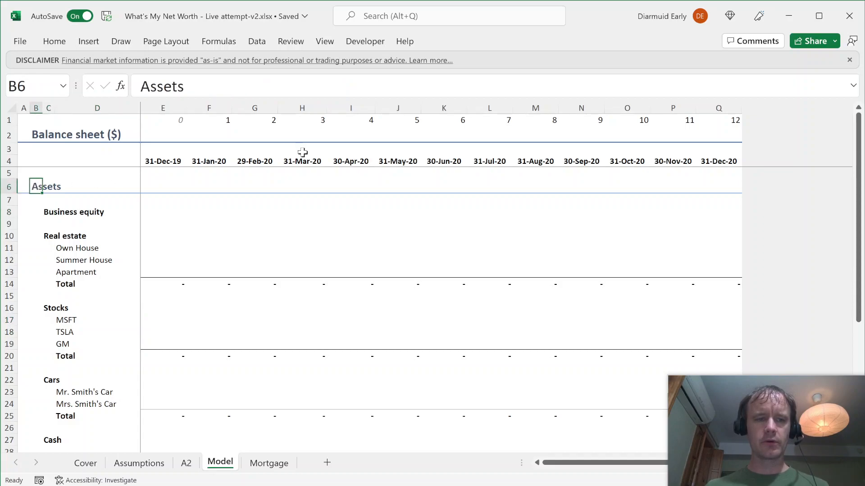
click(65, 213)
key(shift+space)
key(Down)
key(Down)
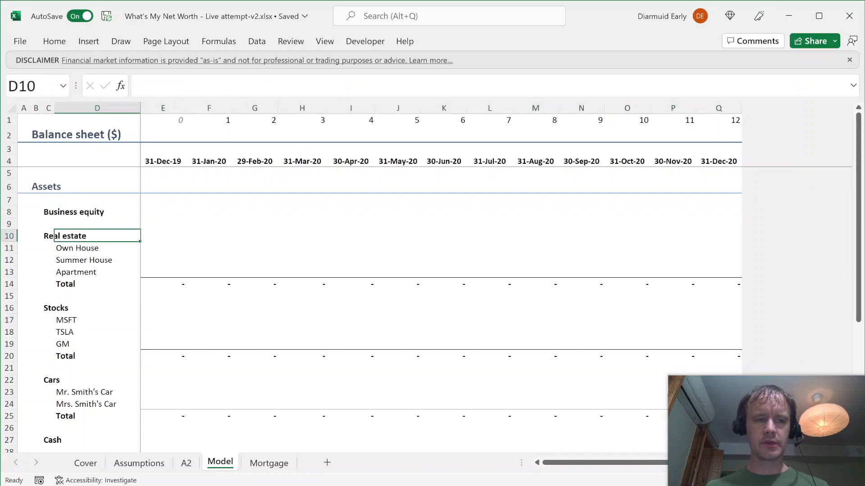
key(Down)
key(shift+space)
key(shift+Down)
key(shift+Down)
key(Down)
key(Down)
key(Down)
key(Down)
key(Down)
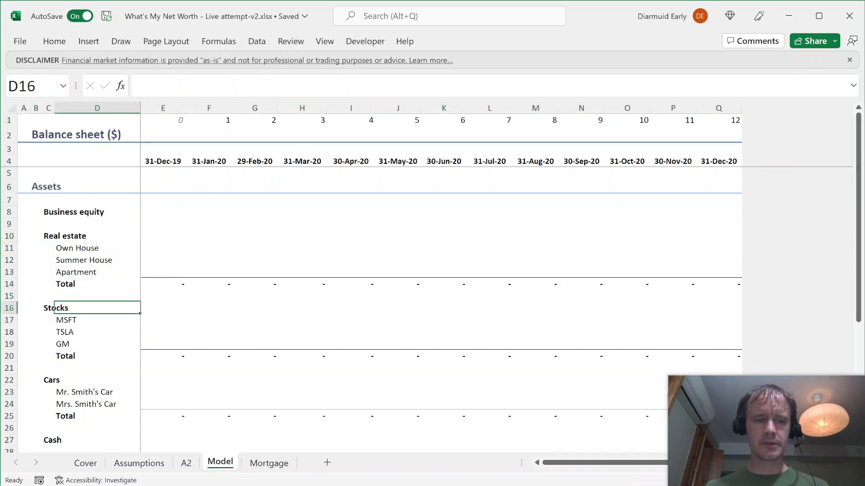
- Review the remaining balance sheet rows on the Model sheet, from stocks, cars and cash down to total liabilities
key(Down)
key(shift+space)
key(shift+Down)
key(shift+Down)
key(Down)
key(Down)
key(Down)
key(Down)
key(Down)
key(Down)
key(shift+space)
key(shift+Down)
key(Down)
key(Down)
key(Down)
key(Down)
key(Down)
key(Down)
key(Down)
key(Down)
key(Down)
key(Down)
key(Down)
key(Down)
key(Down)
key(Down)
key(Down)
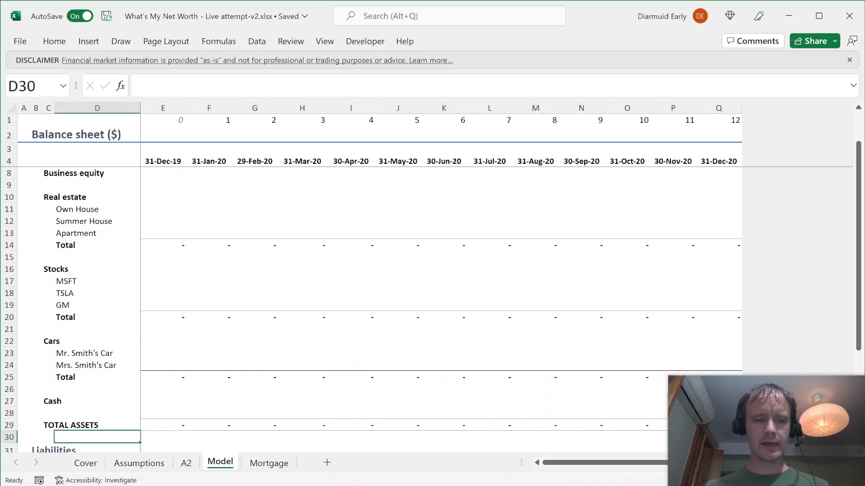
key(Down)
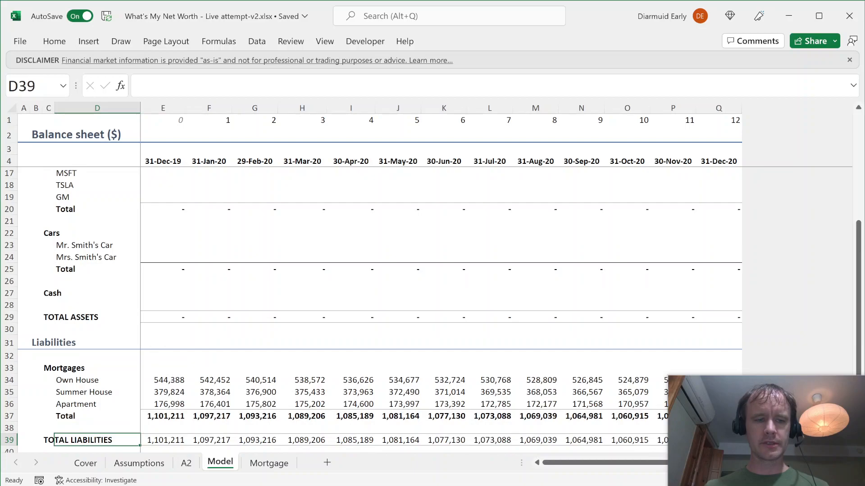
- Clear the mortgage balance formulas for Own House, Summer House and Apartment across 31-Dec-19 to 31-Dec-20
key(Up)
key(Up)
key(Up)
key(Right)
key(Up)
key(Up)
key(shift+Right)
key(shift+Down)
key(shift+Down)
key(ctrl+shift+Right)
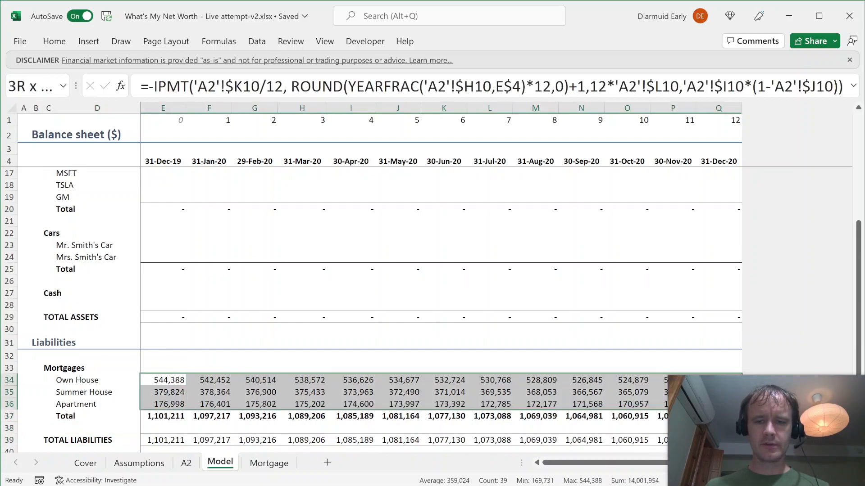
key(Delete)
- Review the Model sheet's balance sheet rows from the liabilities up through cars, stocks and real estate to the Assets heading
key(Left)
key(Right)
key(Left)
key(Down)
key(Down)
key(Down)
key(Down)
key(Down)
key(Down)
key(Down)
key(Down)
key(Up)
key(Right)
key(Up)
key(Up)
key(Up)
key(Up)
key(Up)
key(Up)
key(Up)
key(Up)
key(Up)
key(Up)
key(Up)
key(Up)
key(Up)
key(Up)
key(Up)
key(Up)
key(Up)
key(Up)
key(Up)
key(Up)
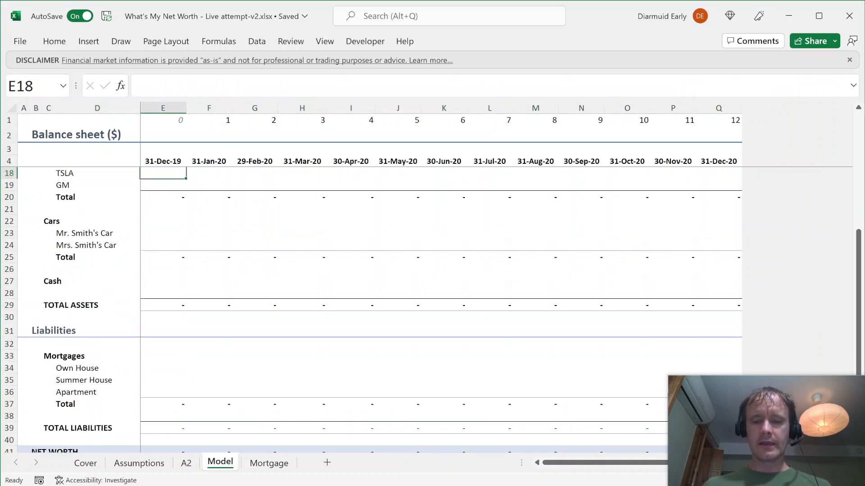
key(Up)
key(Up)
key(Up)
key(Up)
key(Up)
key(Up)
key(Up)
key(Up)
key(Up)
key(Up)
key(Up)
key(Up)
key(Up)
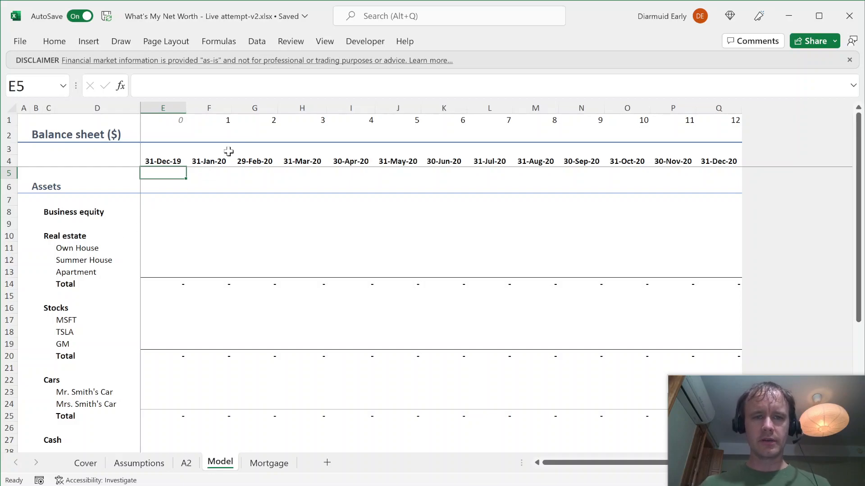
- Copy only the formatting of the period 0 counter in E1 to the period counters 1 to 12
click(165, 124)
key(ctrl+c)
key(ctrl+shift+Right)
key(alt)
key(h)
key(v)
key(r)
key(Left)
key(Down)
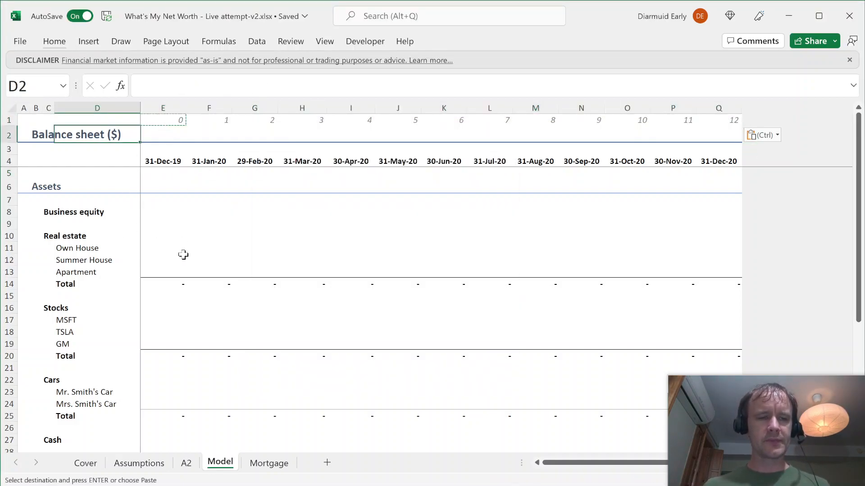
- Examine the blank mortgage rows for Own House, Summer House and Apartment in the Liabilities section
scroll(186, 293, down, 3)
scroll(186, 294, down, 3)
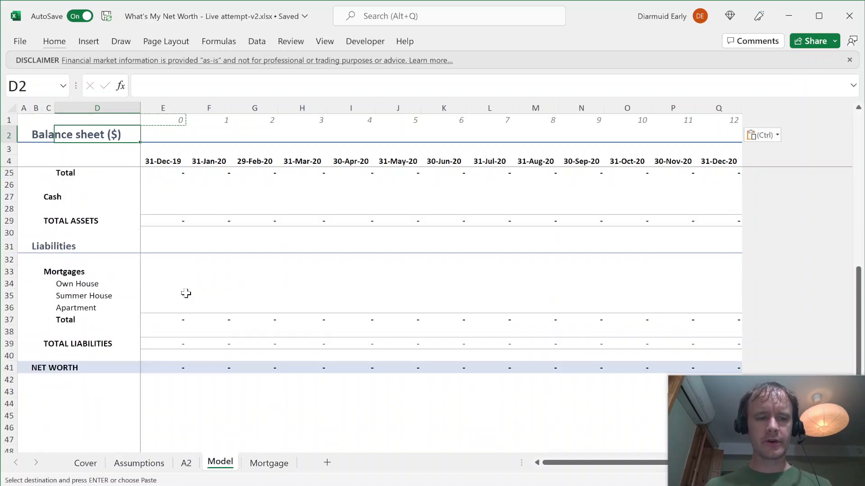
click(152, 283)
key(shift+Down)
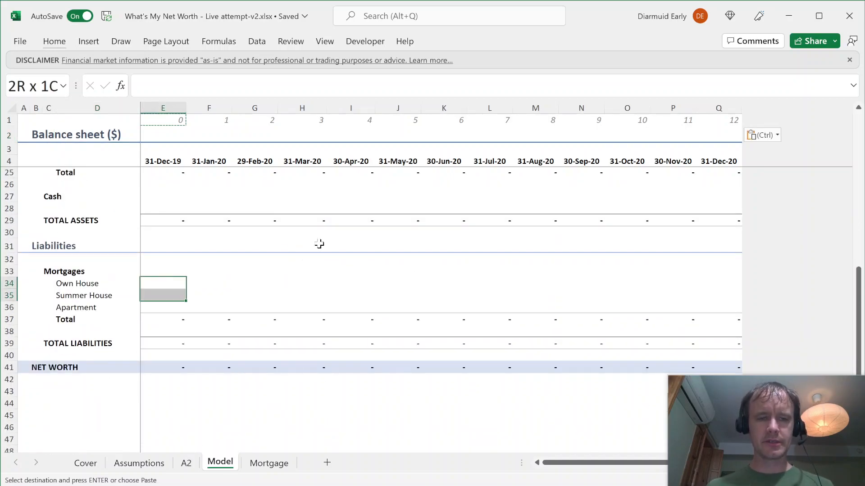
key(shift+Down)
key(ctrl+shift+Right)
key(Left)
key(Right)
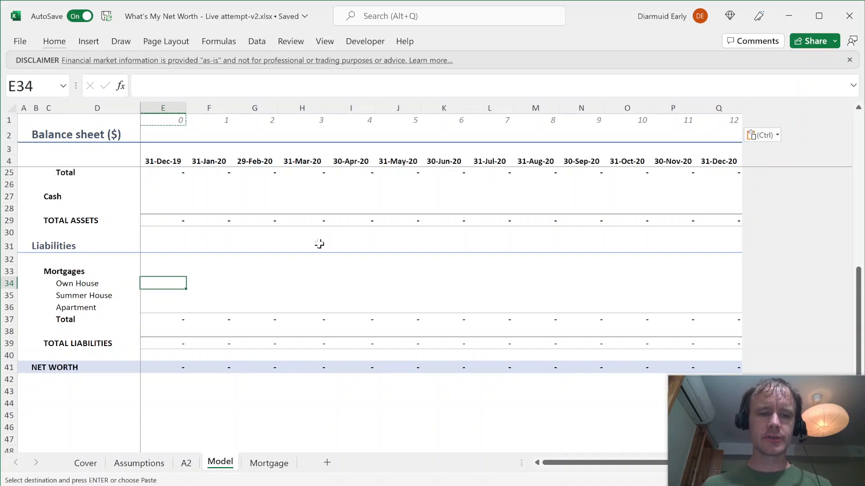
- Compare the Own House loan draw date with the analysis start date on the A2 sheet
key(ctrl+Page_Up)
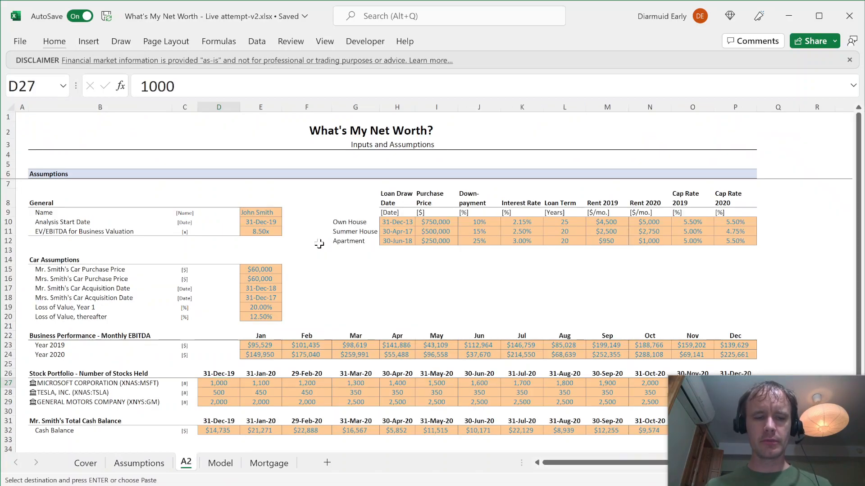
key(ctrl+Page_Up)
key(ctrl+Page_Down)
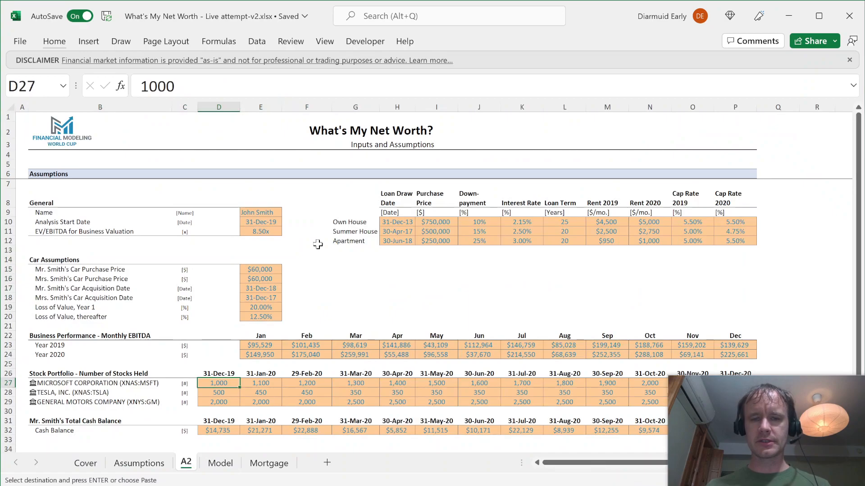
click(384, 223)
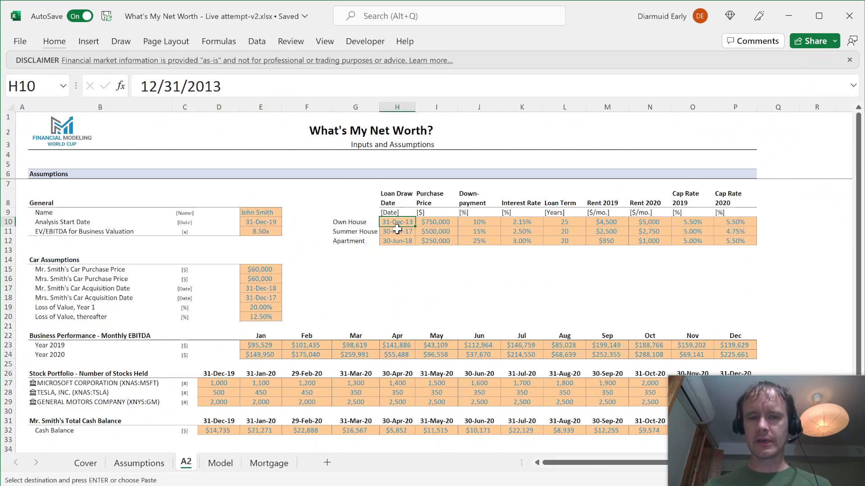
click(280, 225)
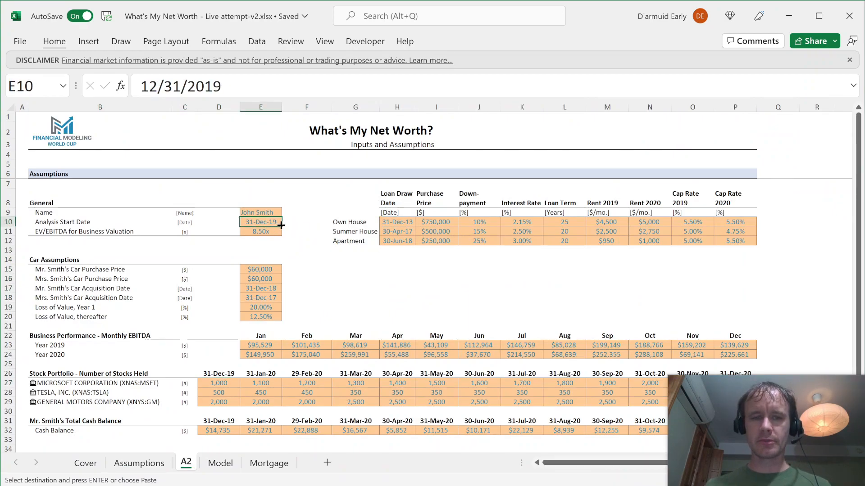
click(402, 224)
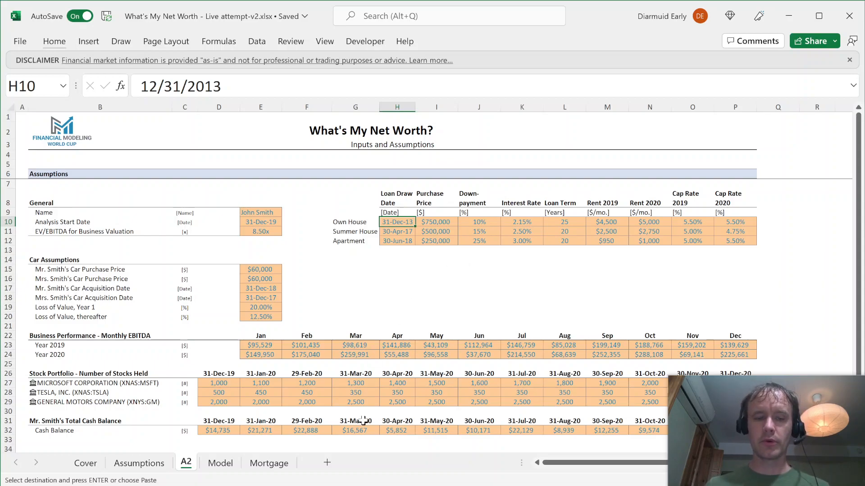
- Examine the Mortgage sheet's start date, its O, I, P and C columns, and the first period's PMT formula
click(277, 466)
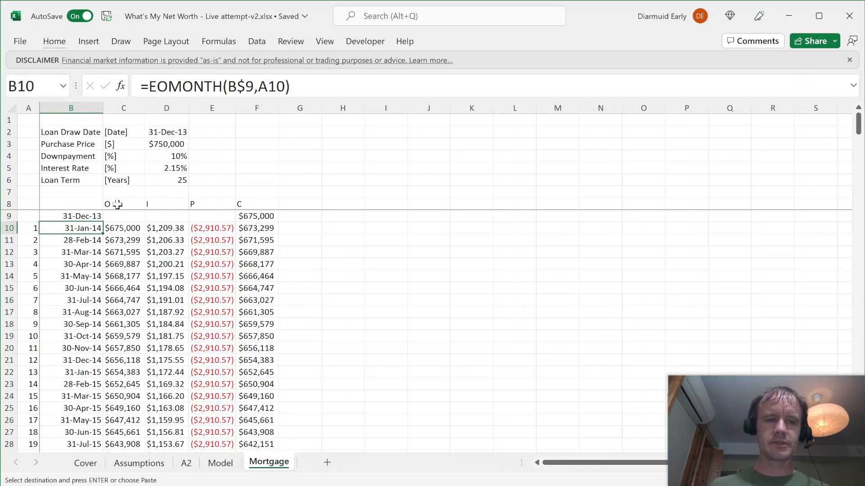
key(Up)
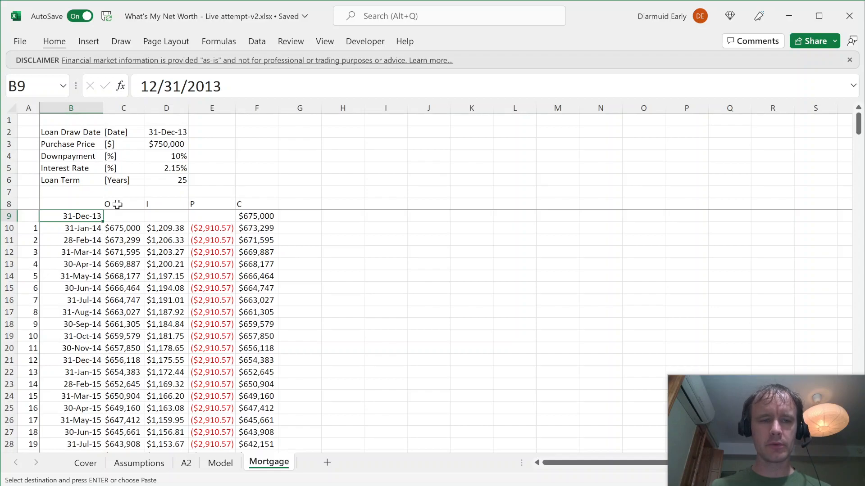
click(117, 205)
key(ctrl+space)
key(Right)
key(Right)
key(ctrl+space)
key(Right)
key(ctrl+space)
key(Down)
key(Down)
key(Left)
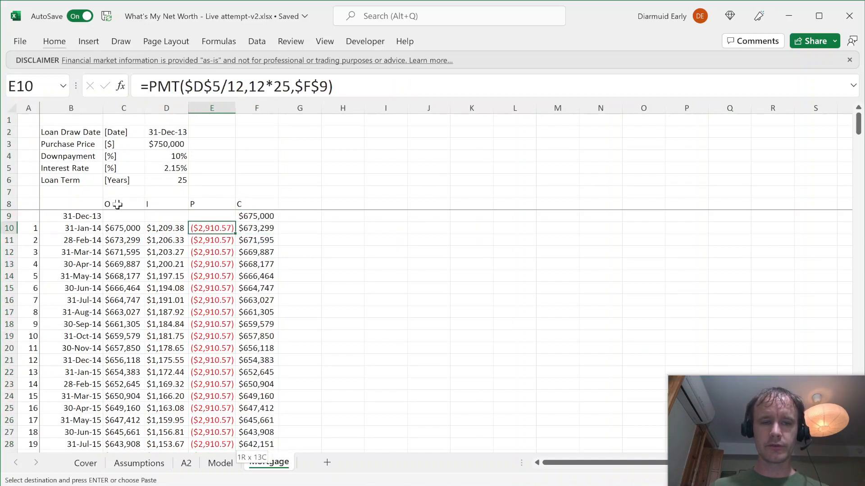
- Check the mortgage schedule's payment and closing balance columns down to the final period, and return to its first date
key(ctrl+shift+Down)
key(ctrl+v)
key(ctrl+Up)
key(ctrl+Down)
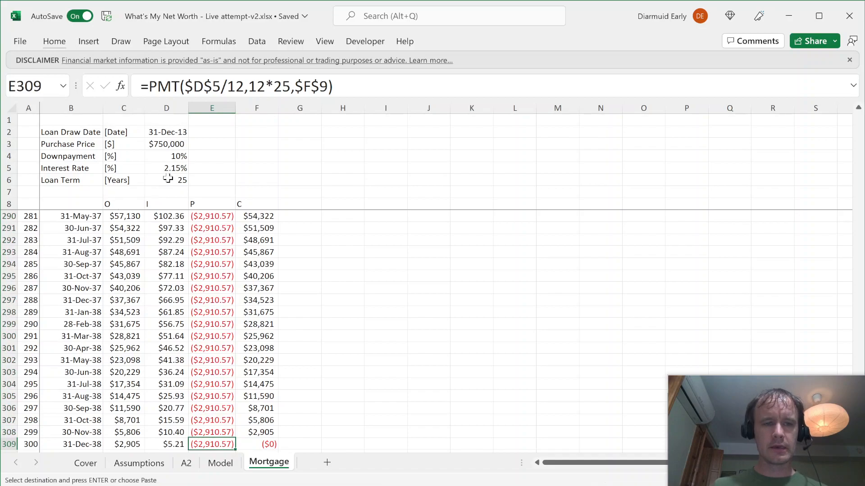
click(254, 444)
key(ctrl+Up)
key(ctrl+Up)
key(ctrl+Down)
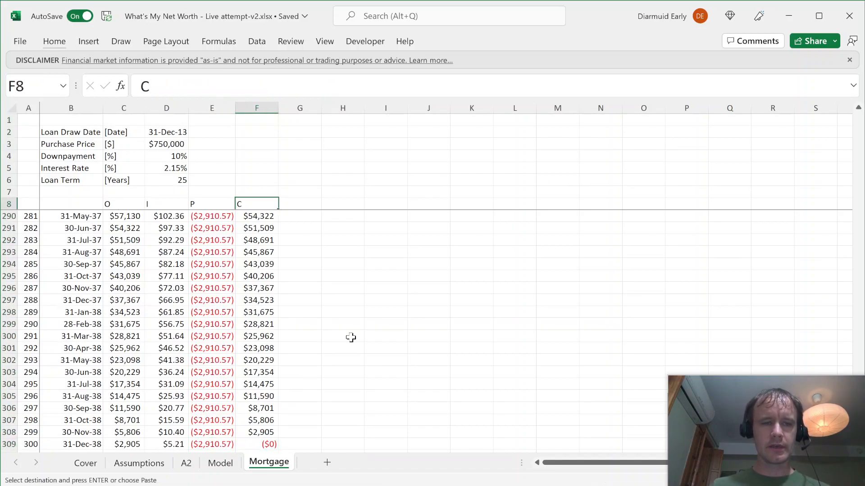
key(Down)
key(Left)
key(ctrl+Left)
- Write an XLOOKUP in the Model sheet's E34 that finds E$4 in Mortgage column B and returns Mortgage!$F:$F
key(ctrl+Page_Up)
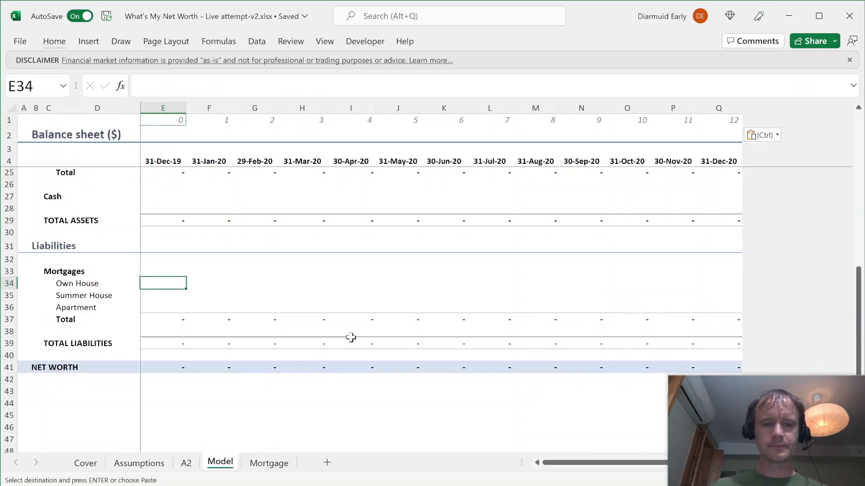
text(=xl)
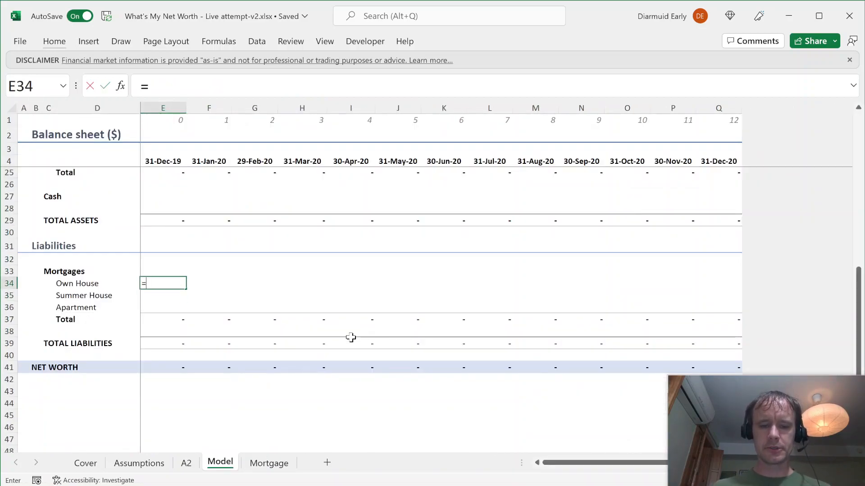
key(Tab)
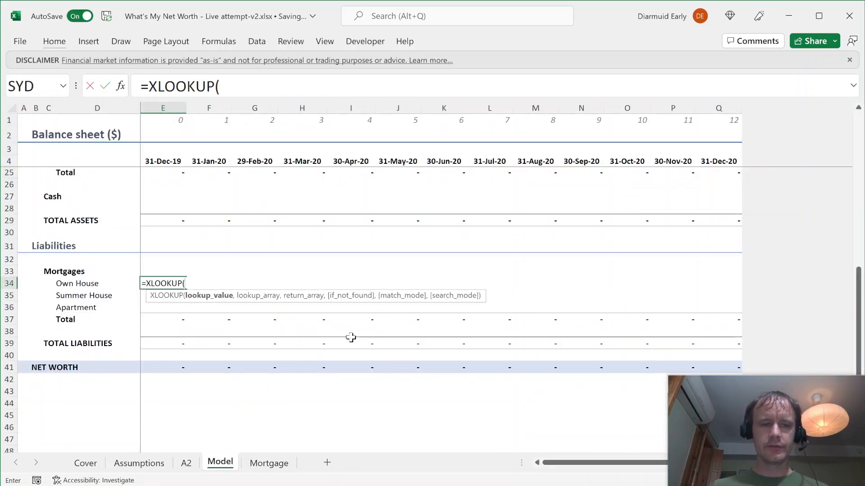
click(158, 161)
key(F4)
key(F4)
text(,)
key(ctrl+Page_Down)
click(69, 268)
key(ctrl+space)
text(,)
click(249, 272)
key(ctrl+space)
key(F4)
text())
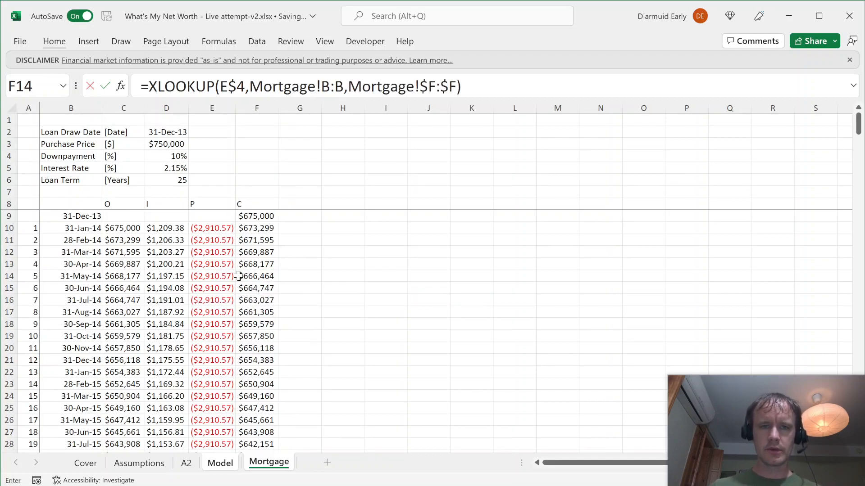
- Make the lookup array absolute as Mortgage!$B:$B and fill the Own House formula across to 31-Dec-20
drag(321, 85, 335, 85)
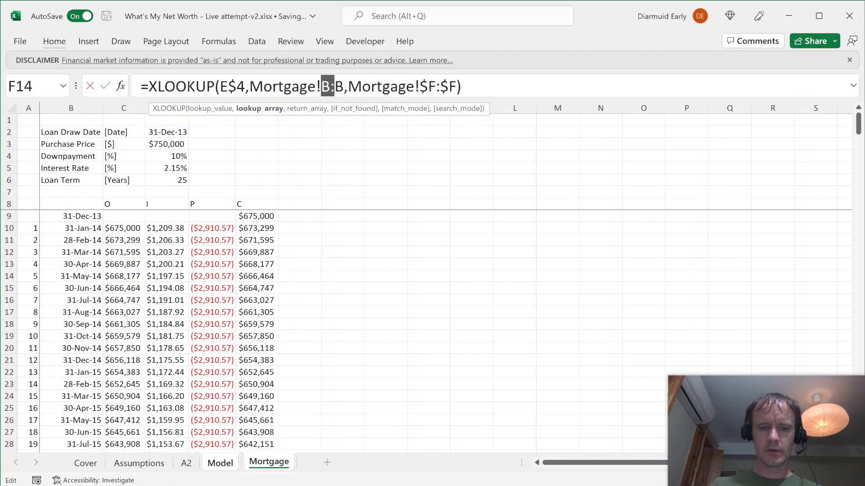
key(F4)
key(ctrl+Return)
drag(185, 288, 739, 288)
- Try negating the XLOOKUP formulas across the Own House mortgage row, and undo the sign change
click(148, 86)
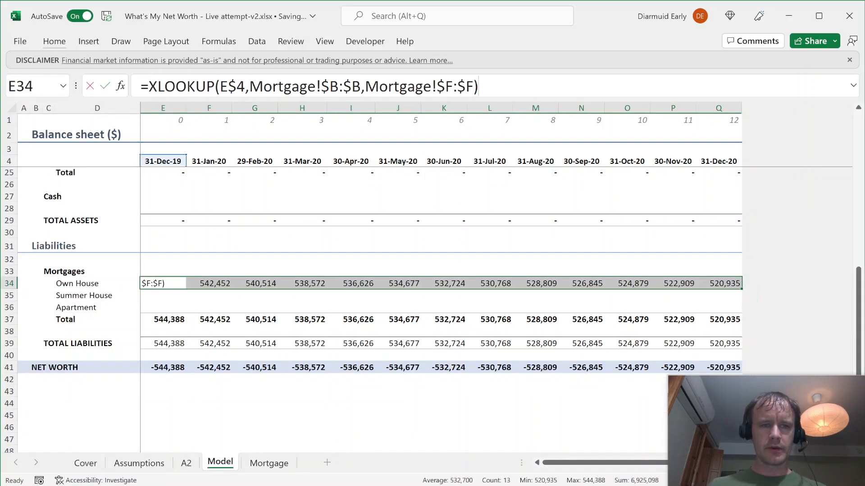
text(-)
key(ctrl+Return)
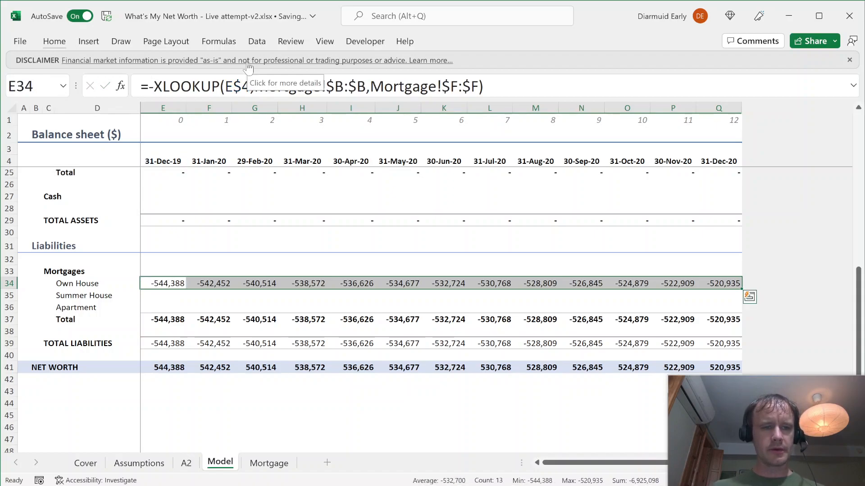
key(ctrl+z)
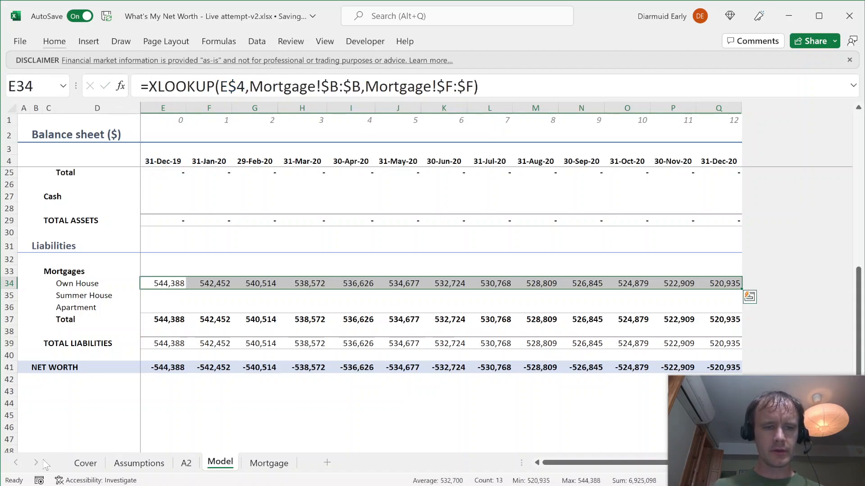
- Inspect the E41 net worth formula and the E34 lookup, and look through the monthly schedule on the Mortgage sheet
click(175, 370)
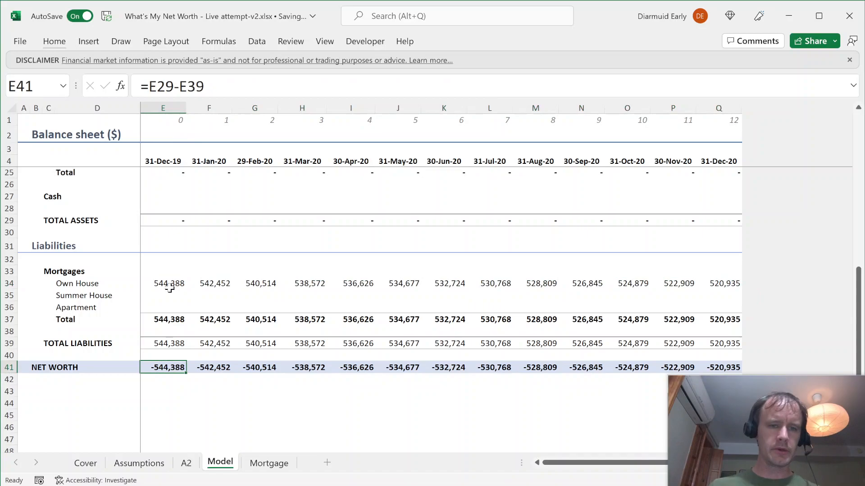
click(171, 286)
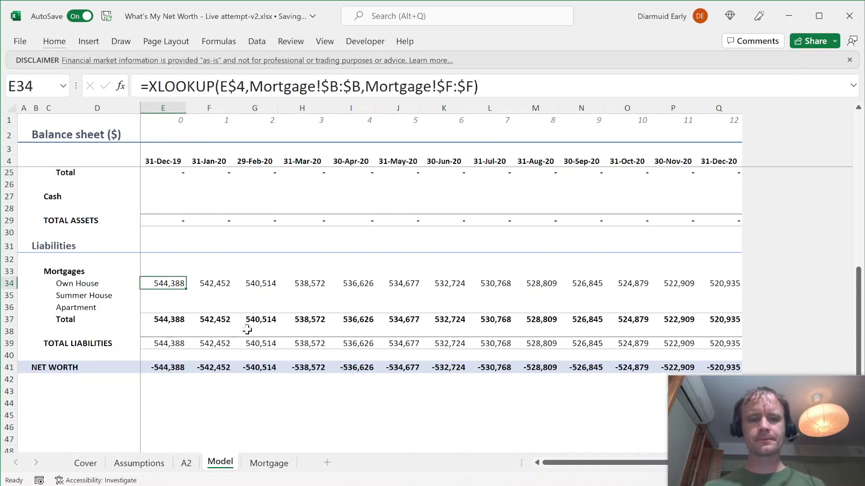
key(ctrl+Page_Down)
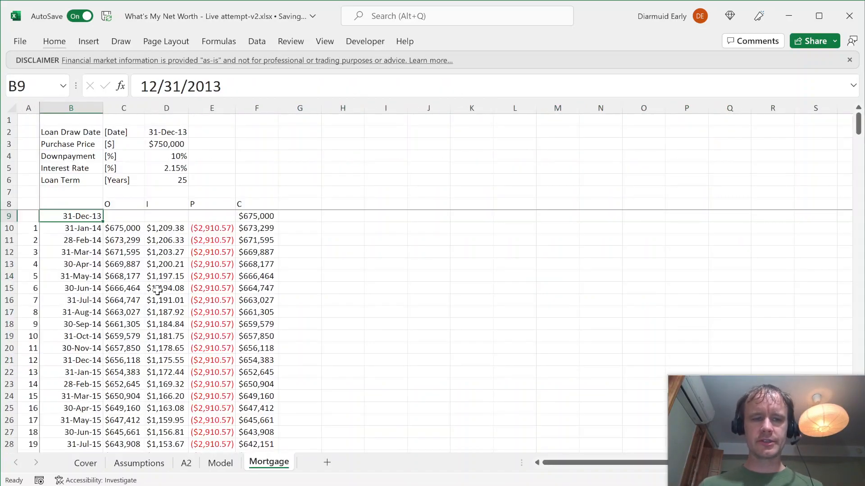
scroll(160, 297, down, 6)
scroll(160, 297, down, 20)
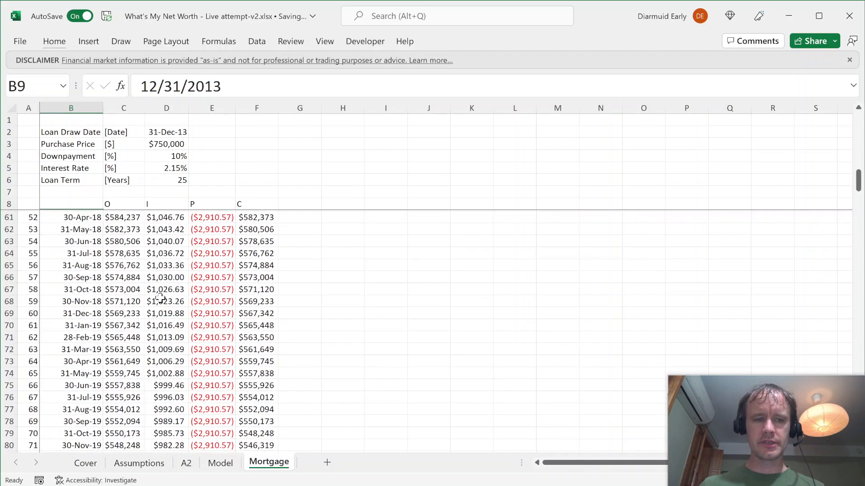
key(ctrl+Home)
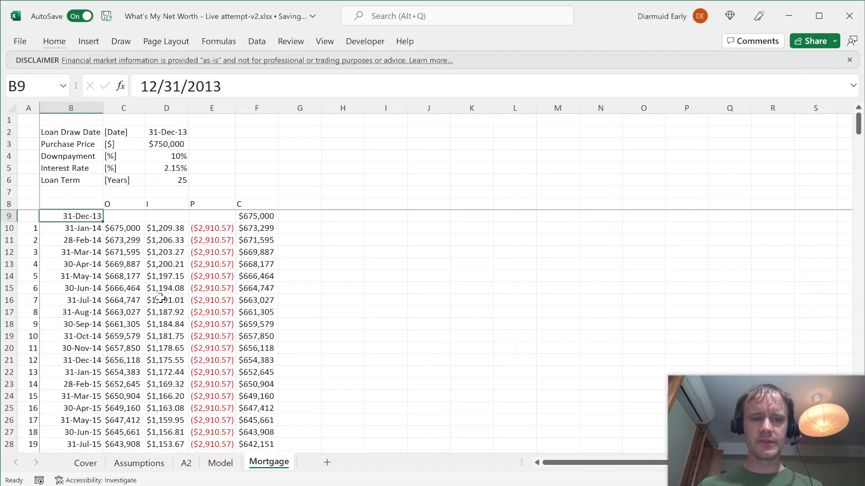
- Review the Model sheet's asset and liability rows and the Mortgage sheet references in the Own House lookup formula
key(ctrl+Page_Up)
scroll(290, 246, up, 5)
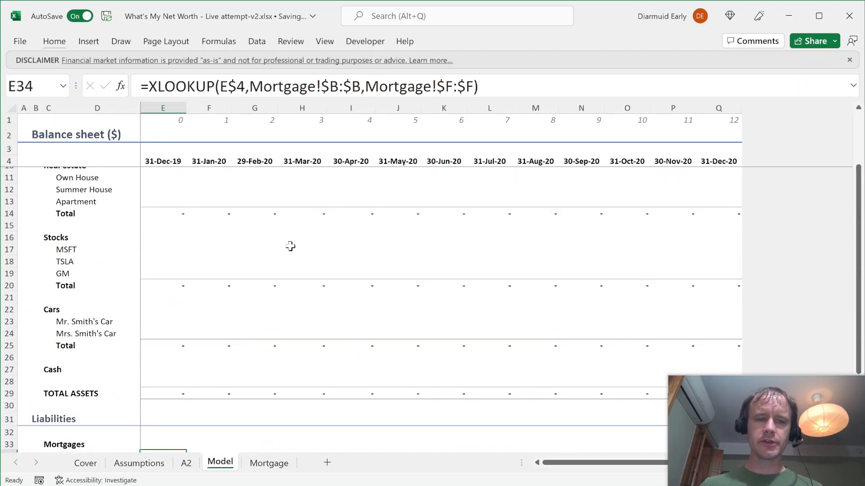
scroll(290, 245, up, 2)
scroll(290, 246, down, 7)
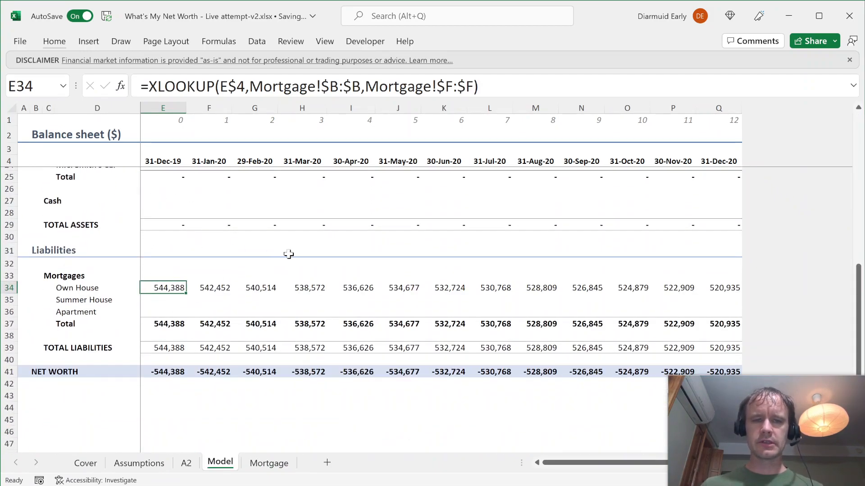
click(278, 87)
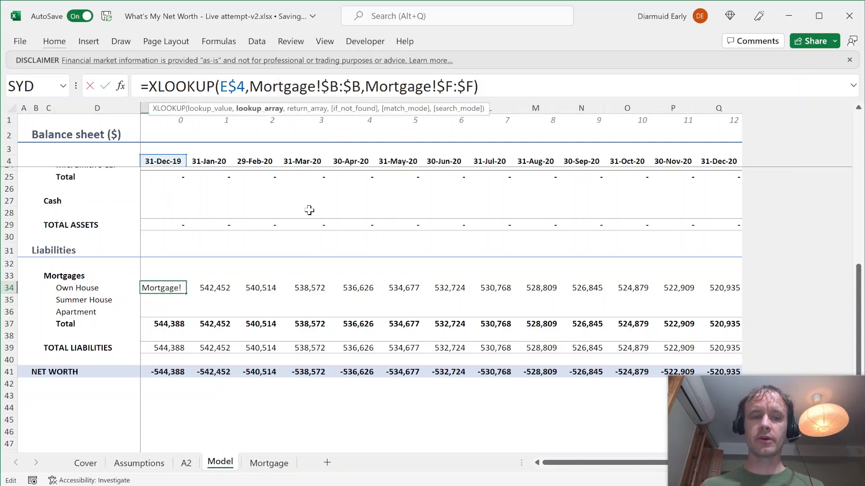
key(Escape)
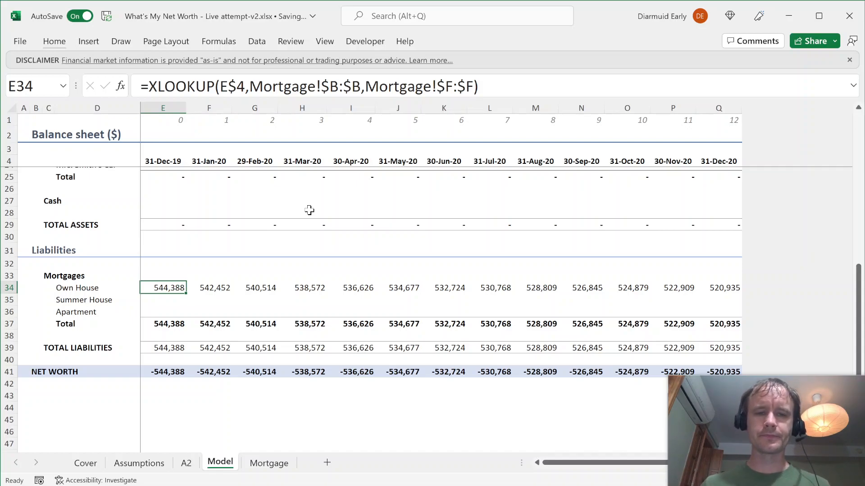
key(Down)
key(Up)
key(Up)
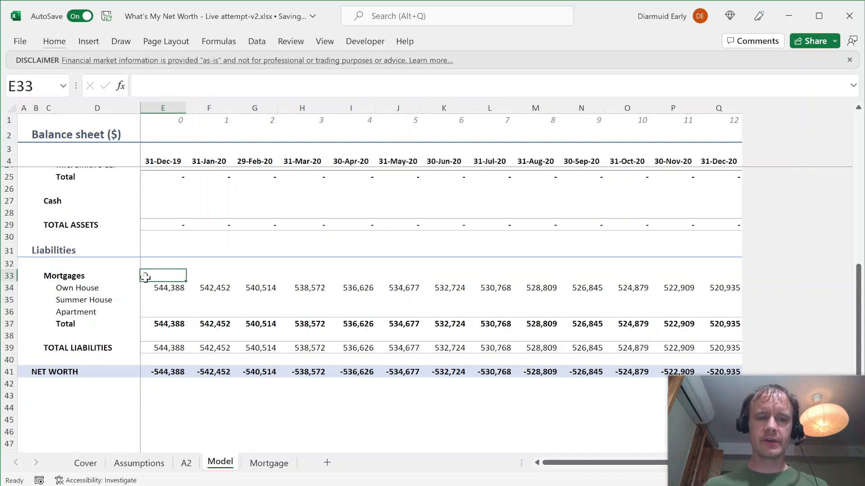
- Examine the three mortgage property labels, the rest of the balance sheet rows, and the Own House lookup formula in E34
drag(72, 286, 73, 311)
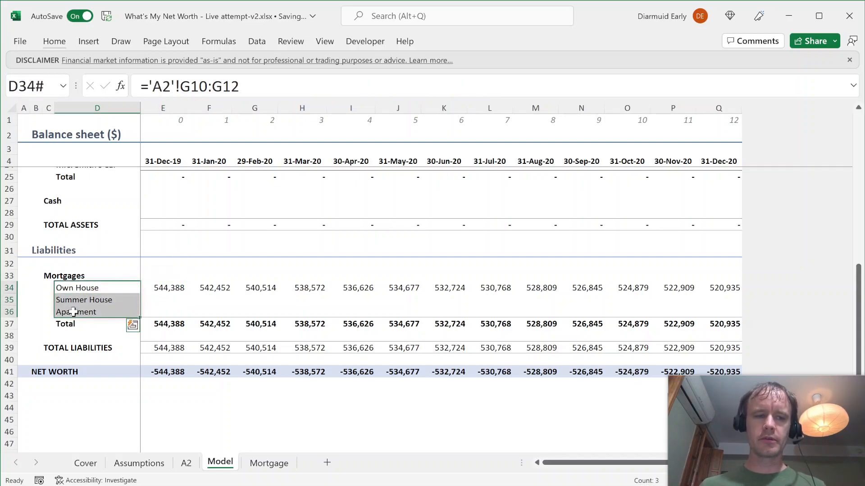
key(Left)
key(shift+space)
key(shift+Down)
key(shift+Down)
key(Left)
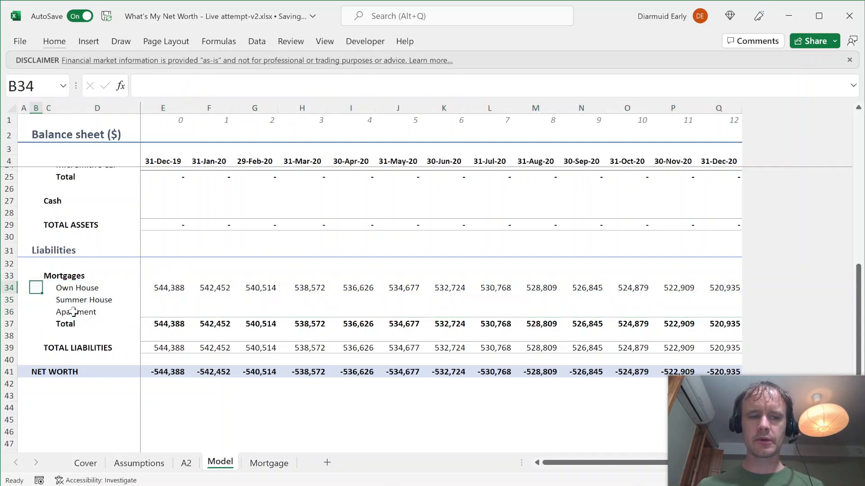
scroll(216, 227, up, 3)
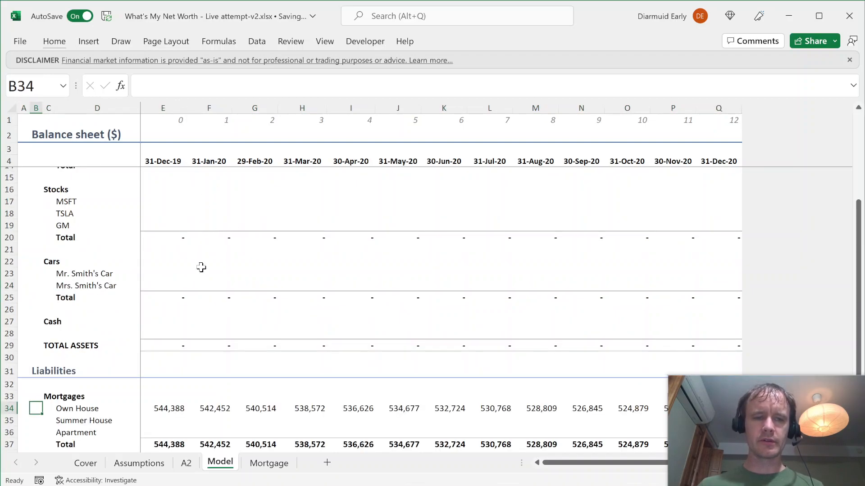
scroll(202, 264, up, 3)
scroll(238, 396, down, 7)
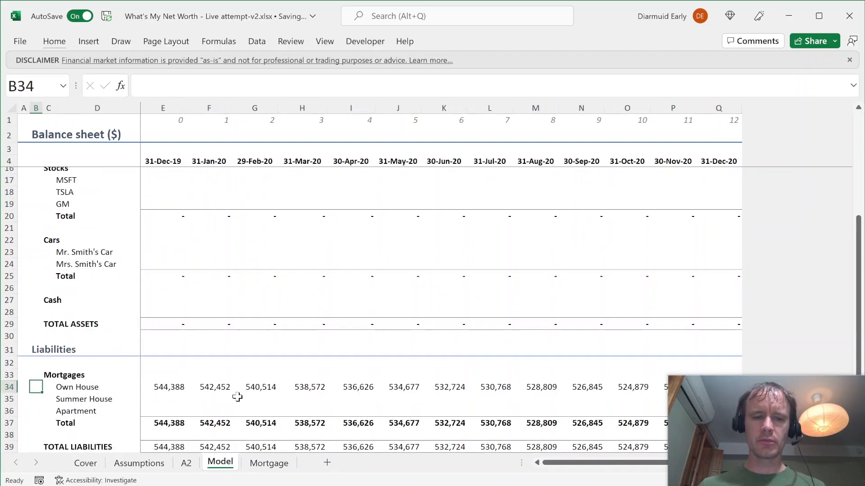
click(161, 274)
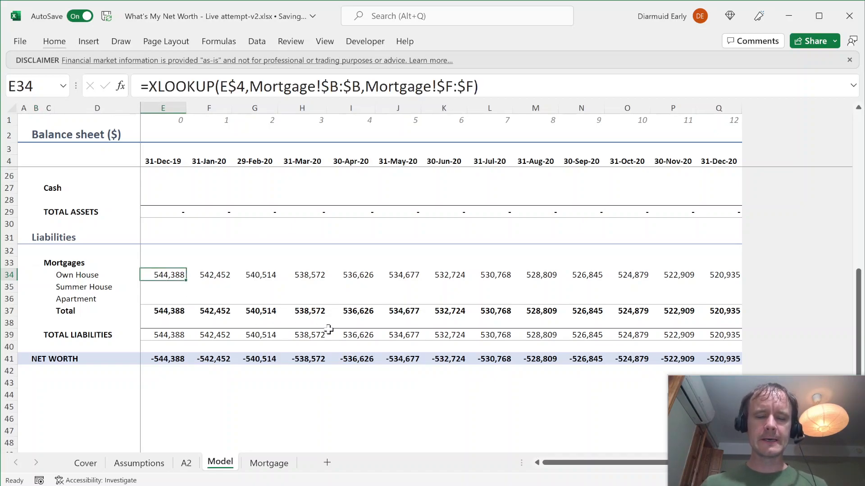
key(Down)
key(Up)
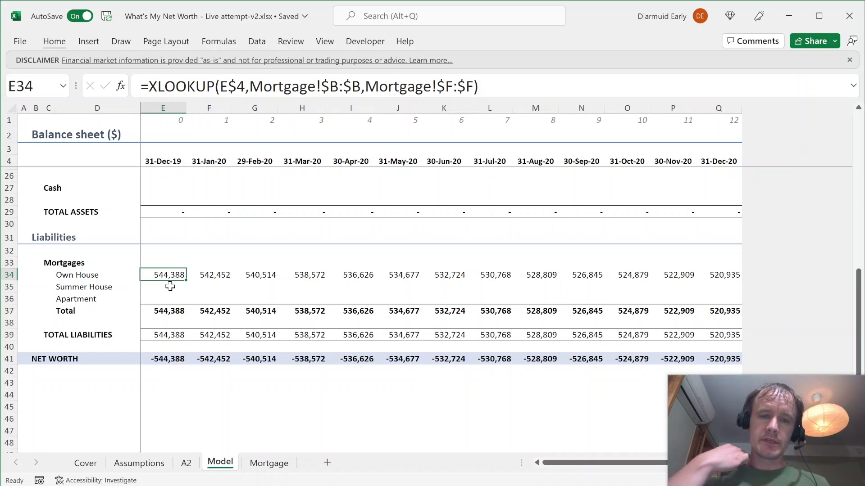
click(170, 286)
text(=let)
key(Tab)
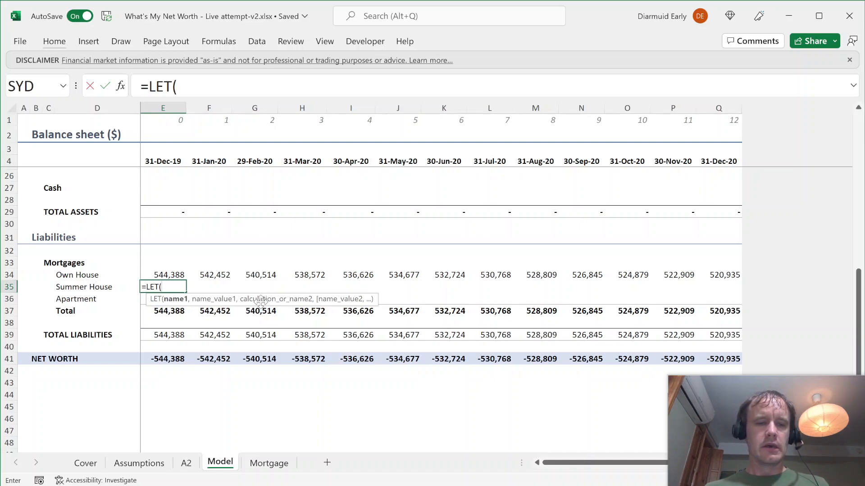
key(Escape)
click(166, 272)
click(170, 286)
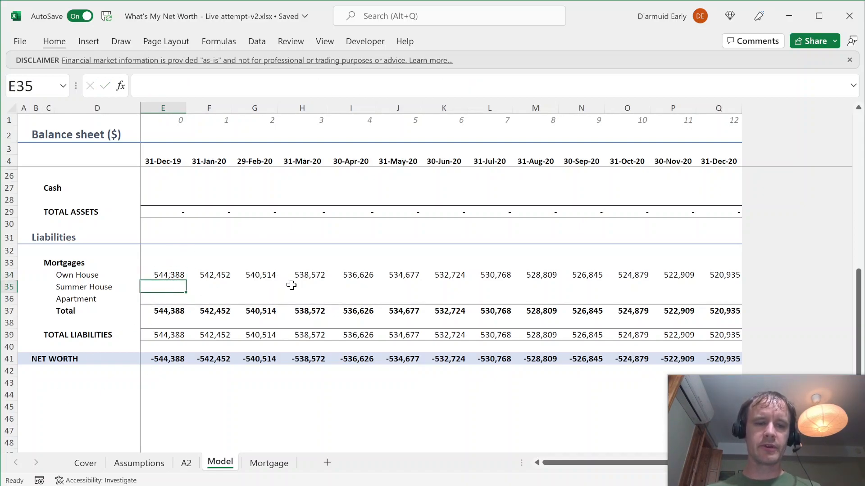
- Start a LET formula in the Summer House cell E35, defining AnnRate as the Own House interest rate 'A2'!K10
text(=let)
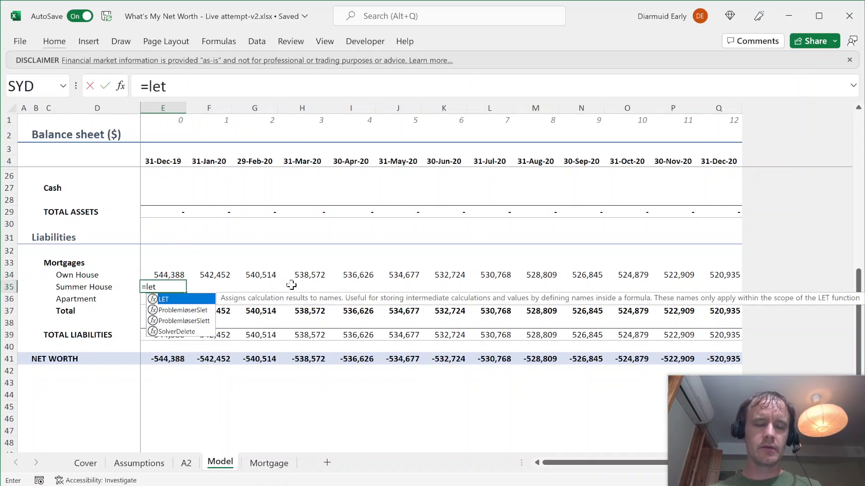
key(Tab)
key(ctrl+Page_Up)
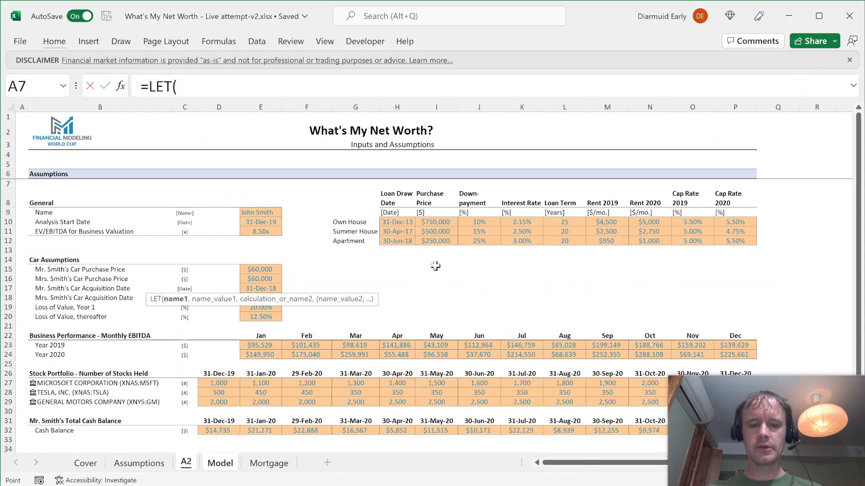
text(AnnRate,)
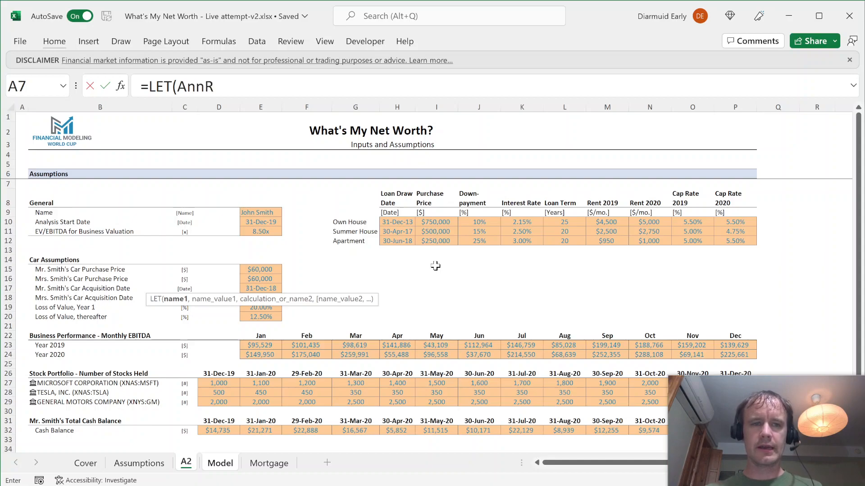
click(531, 221)
text(,)
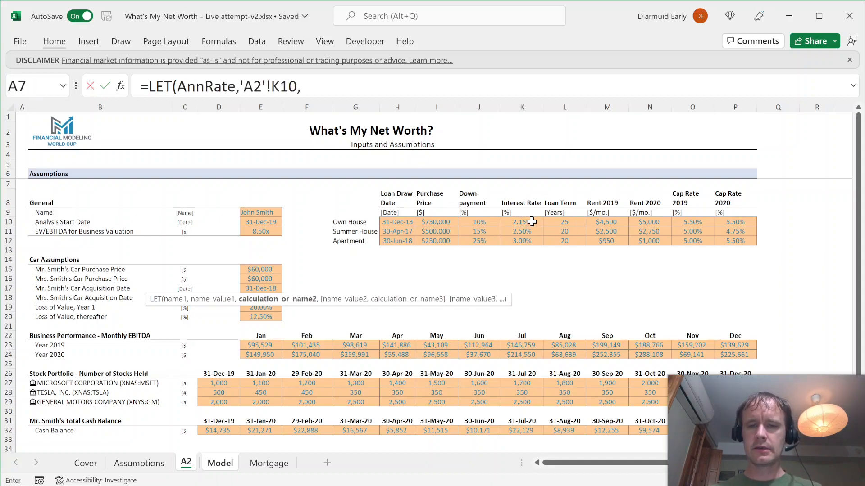
- Add the LET variables PurchPrice as 'A2'!I10 and DownPmt as 'A2'!J10 from the Own House assumptions
text(PurchPrice,)
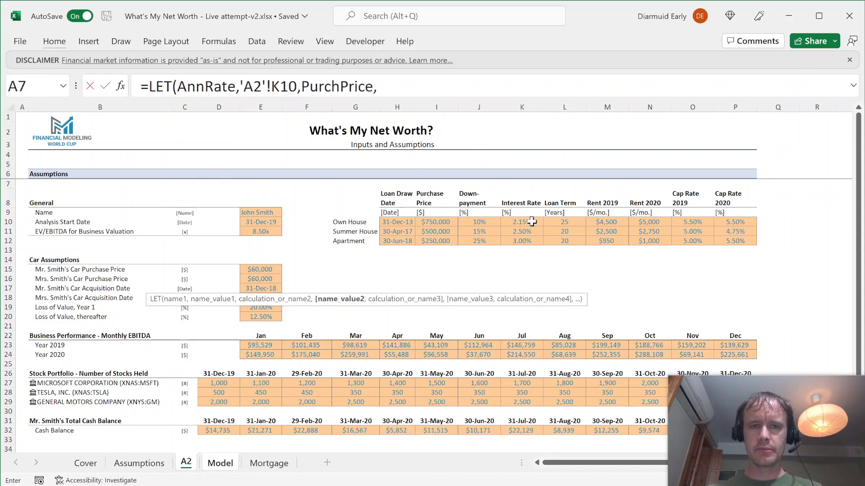
click(440, 221)
text(,DownPmt,)
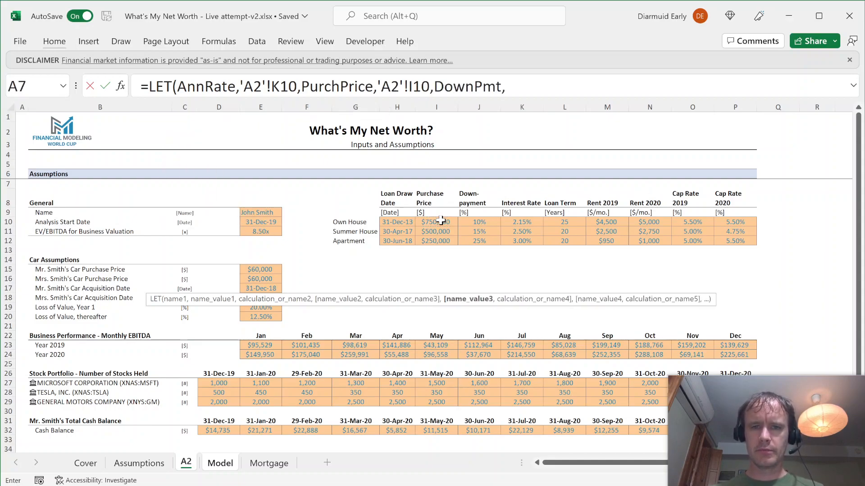
click(466, 223)
text(,)
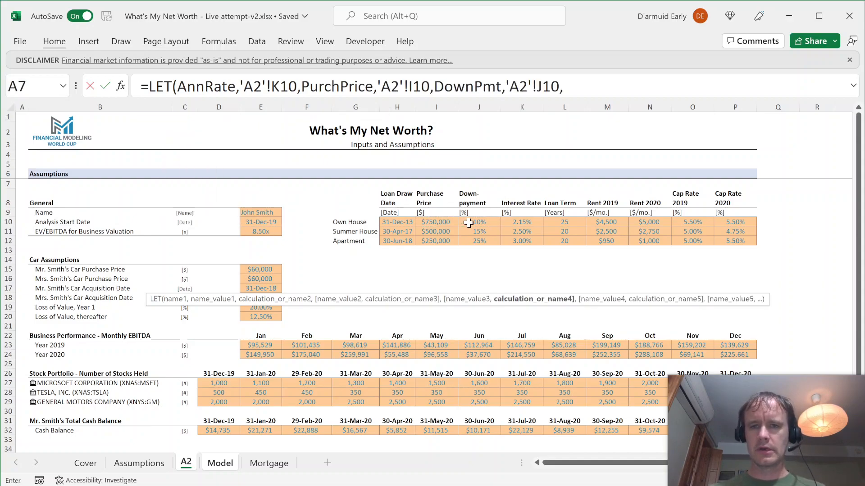
- Define the variable LoanAmt in the LET formula as PurchPrice*(1-DownPmt)
text(LoanAm)
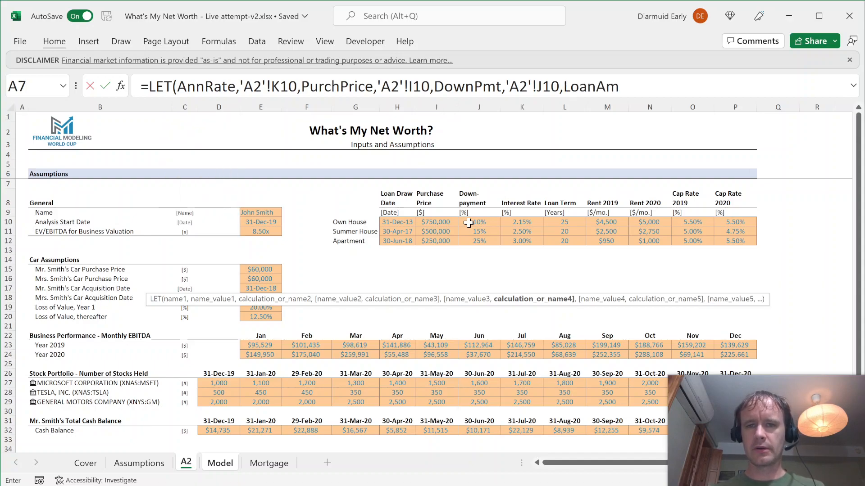
text(t,)
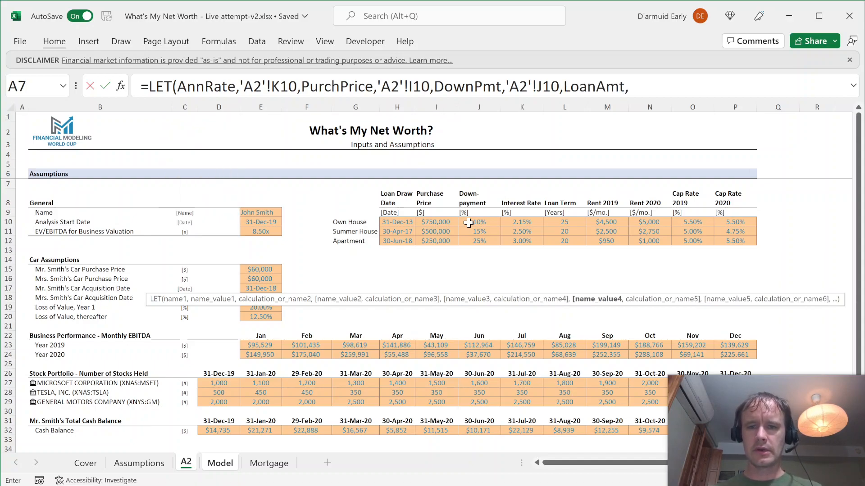
text(PurchPrice*)
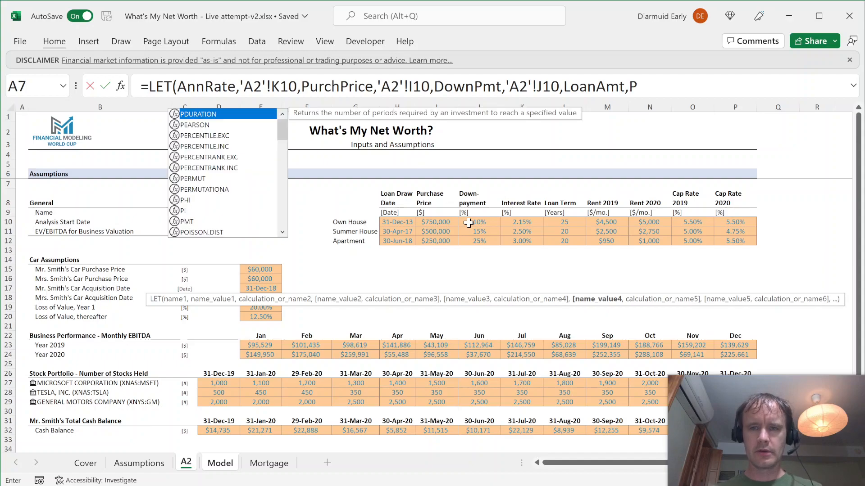
text((1-)
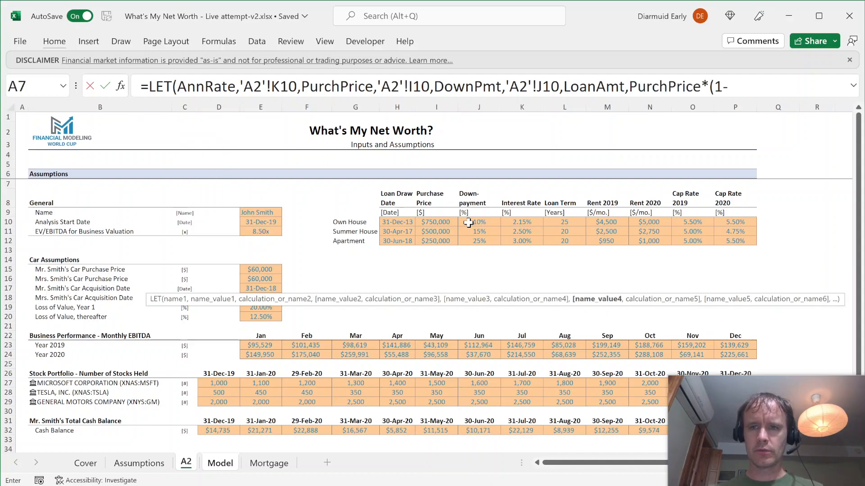
text(DownPmt),)
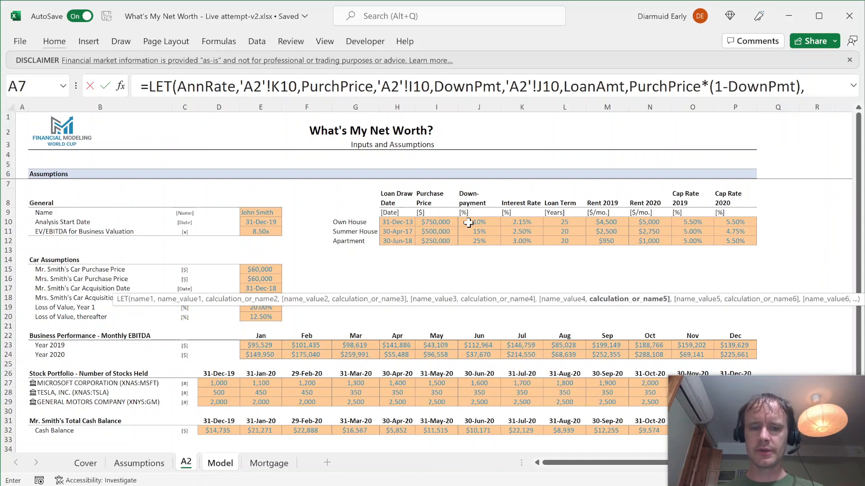
- Add the loan term variables TermYrs as 'A2'!L10 and TermMonths as TermYrs*12 to the LET formula
text(Term)
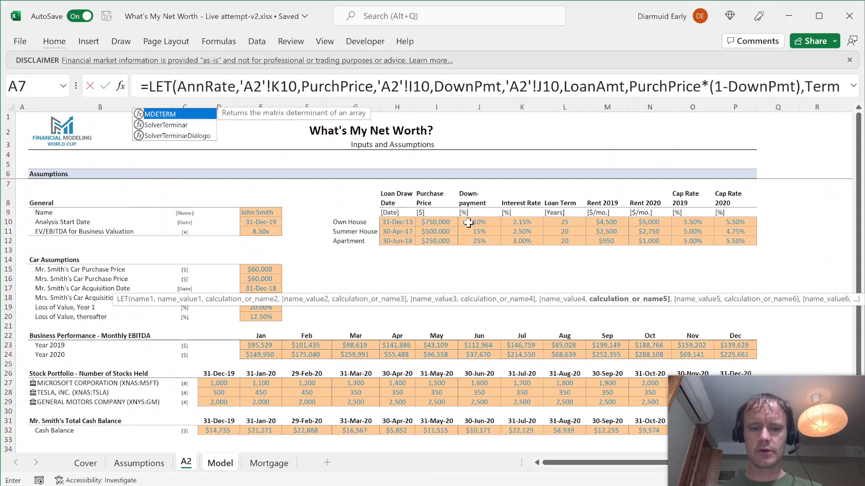
text(Yrs,)
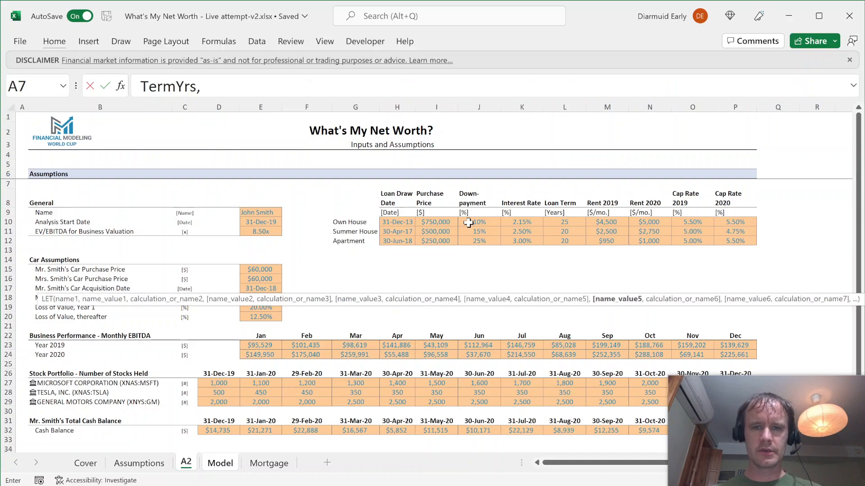
click(559, 223)
text(,TermMon)
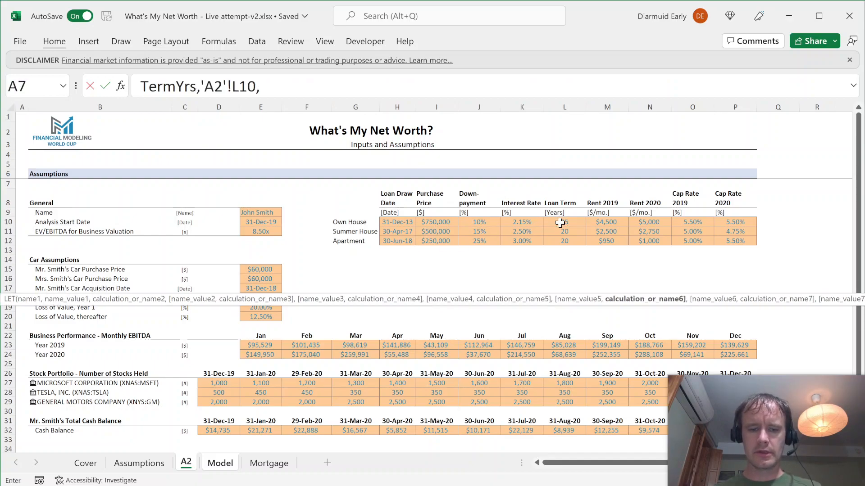
text(ths,)
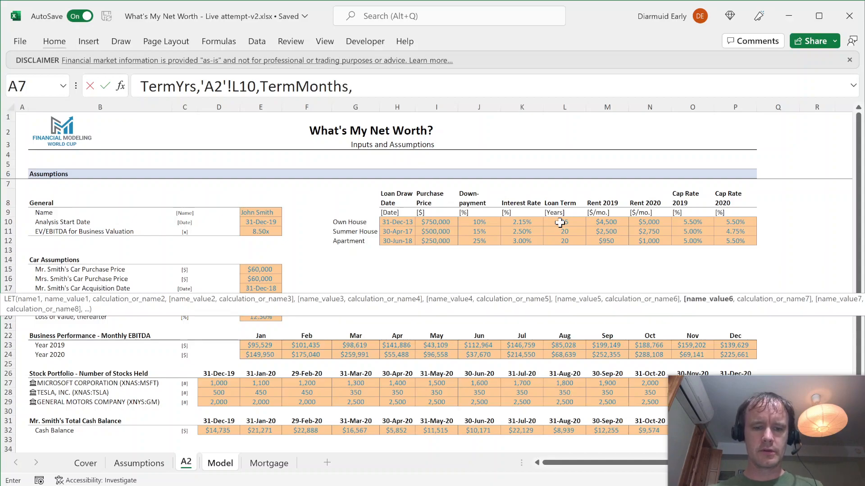
text(term)
key(Tab)
text(*12,)
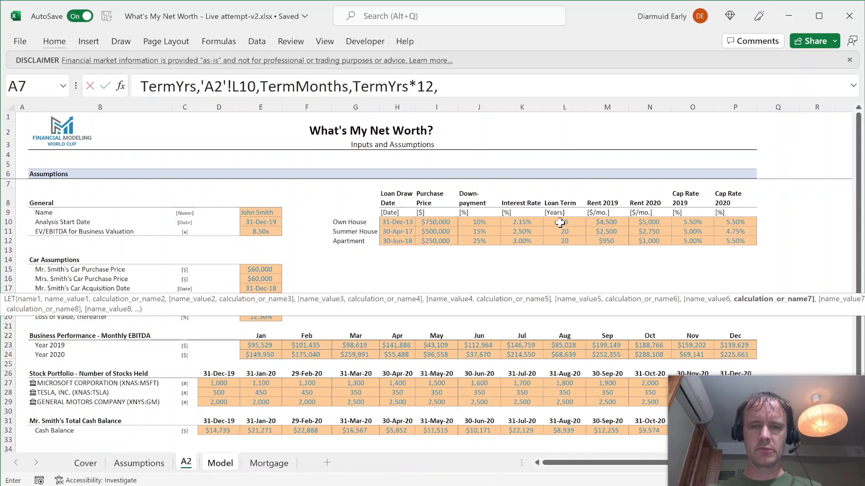
- Enlarge the formula editing area and define MonthlyRate as AnnRate/12 in the LET formula
drag(619, 99, 616, 153)
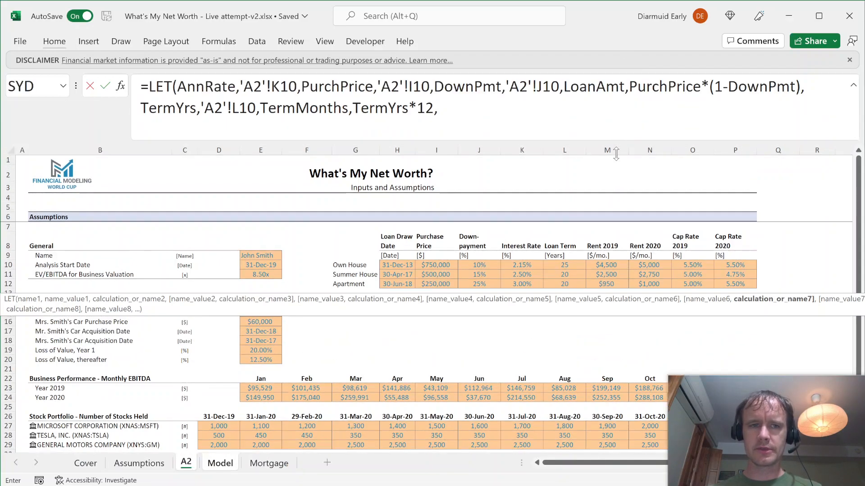
text(Month)
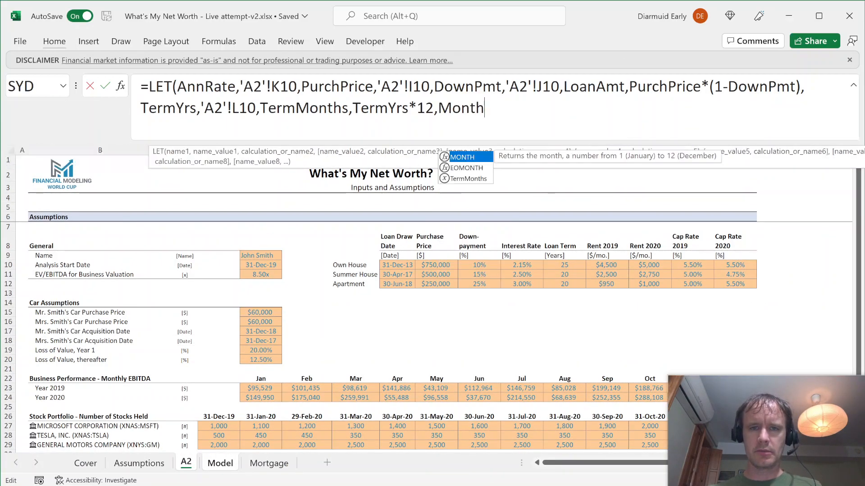
text(lyRate,Ann)
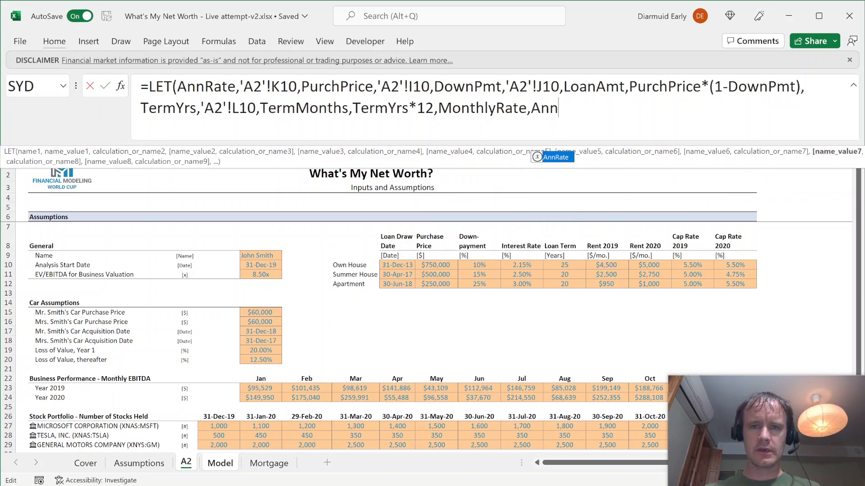
text(Rate/12,)
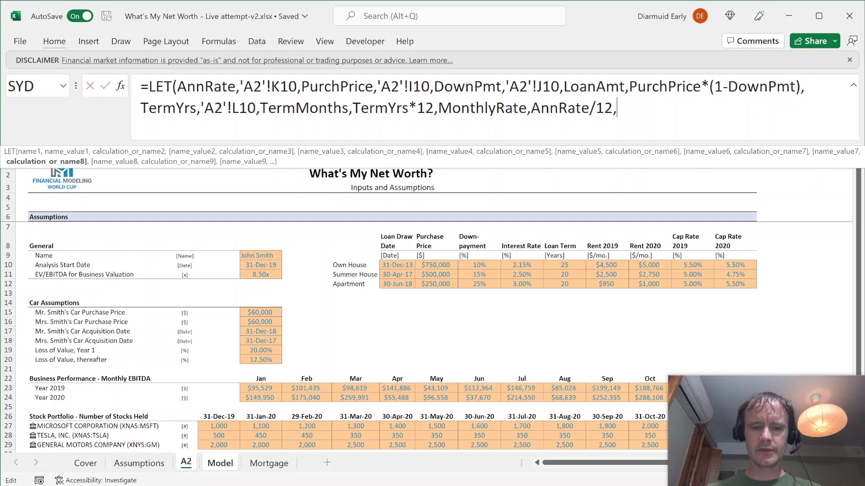
- Name the next LET variable MonthlyPayment and begin its value with the PMT function
text(P)
key(BackSpace)
text(Month)
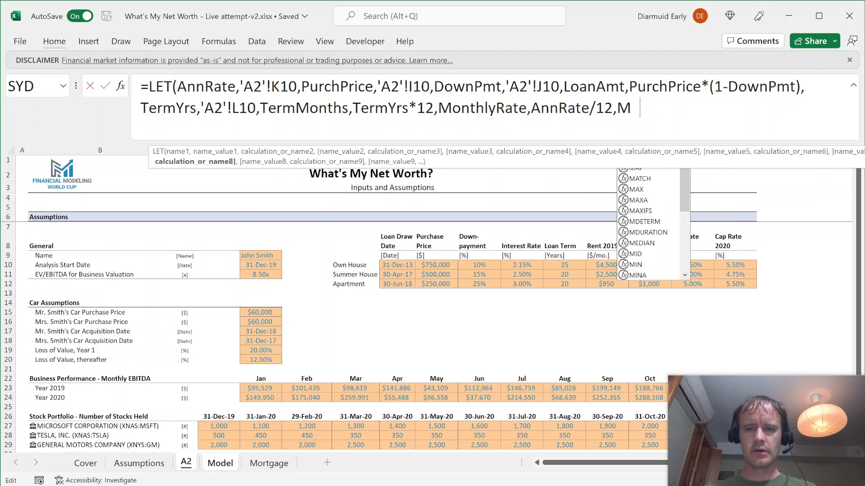
text(lyPayment,)
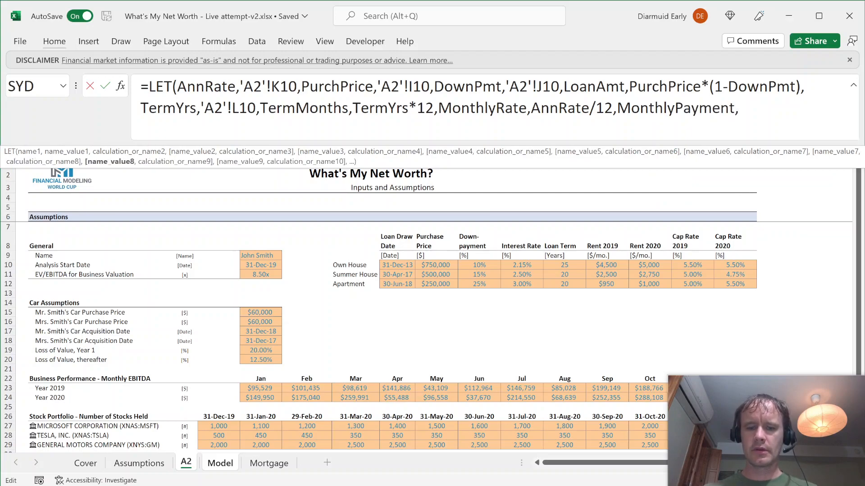
text(pmt)
key(Tab)
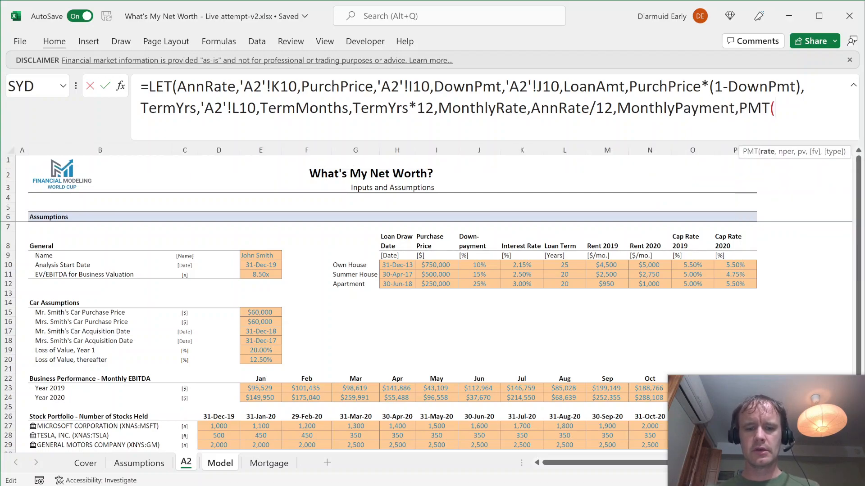
- Complete the PMT function with the arguments MonthlyRate, TermMonths and LoanAmt, and close the LET formula
text(mon)
key(Down)
key(Tab)
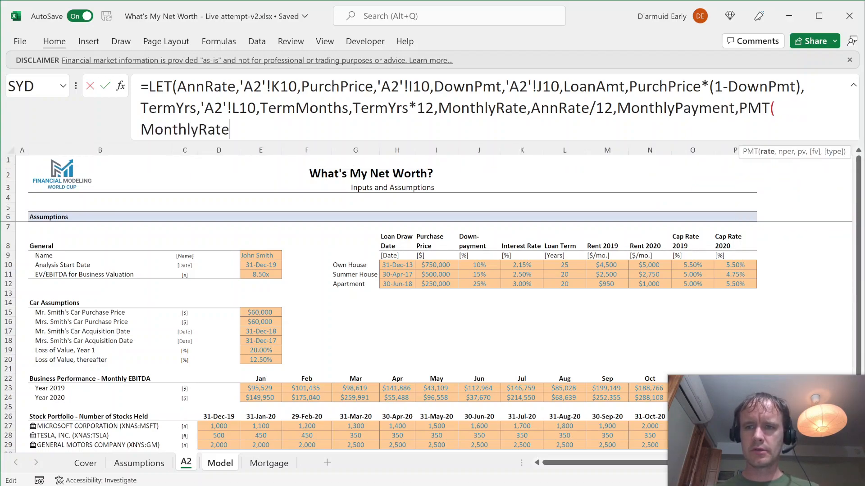
text(,)
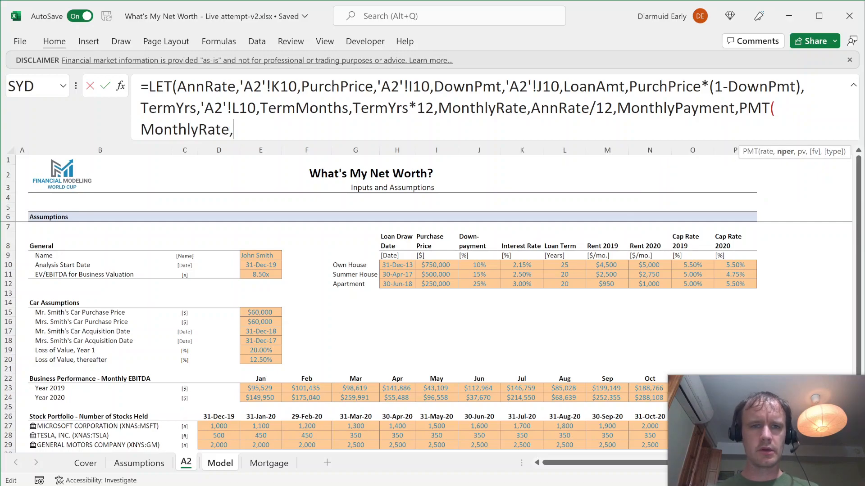
text(term)
key(Tab)
text(,)
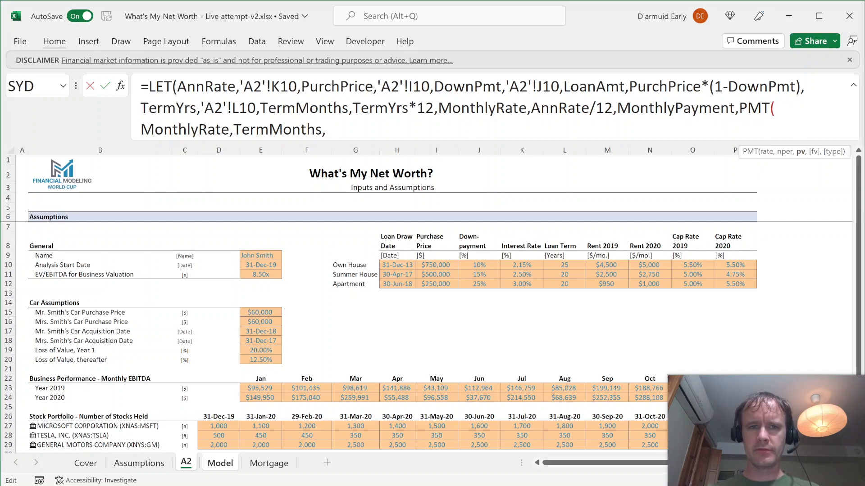
text(lo)
key(Tab)
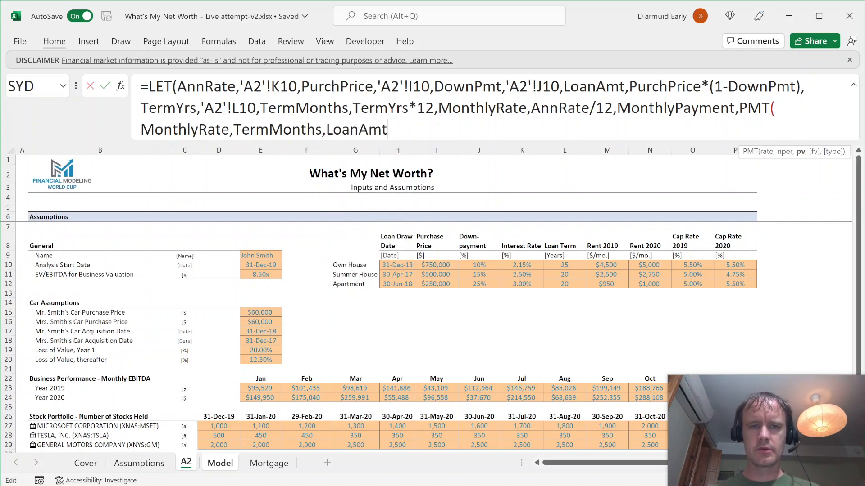
text()))
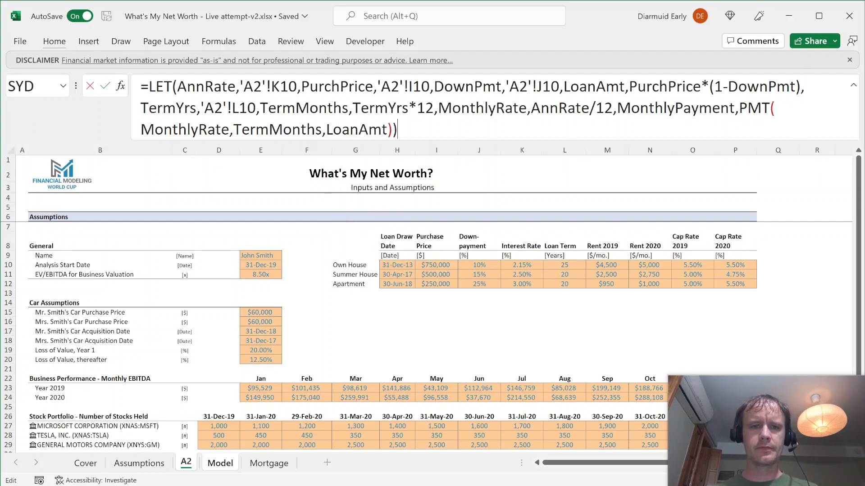
- Add MonthlyPayment as the final calculation of the LET formula and commit it in E35 on the Model sheet
key(Return)
key(Return)
text(,Ter)
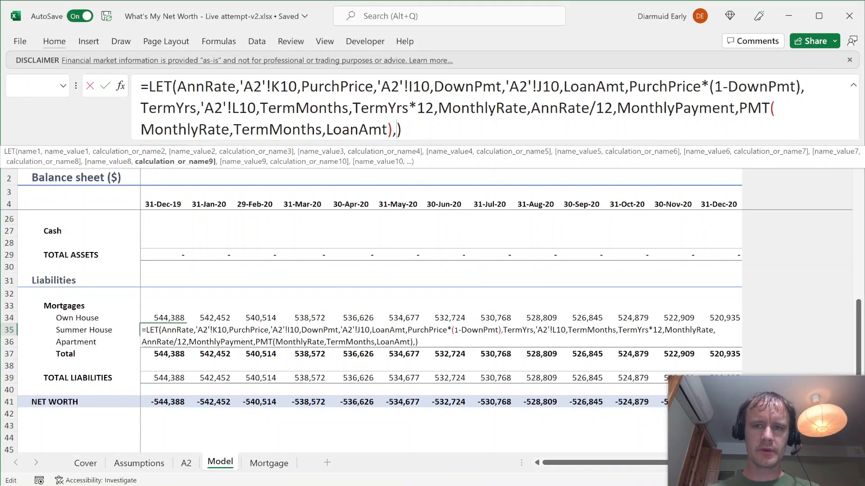
text(mMon)
key(Down)
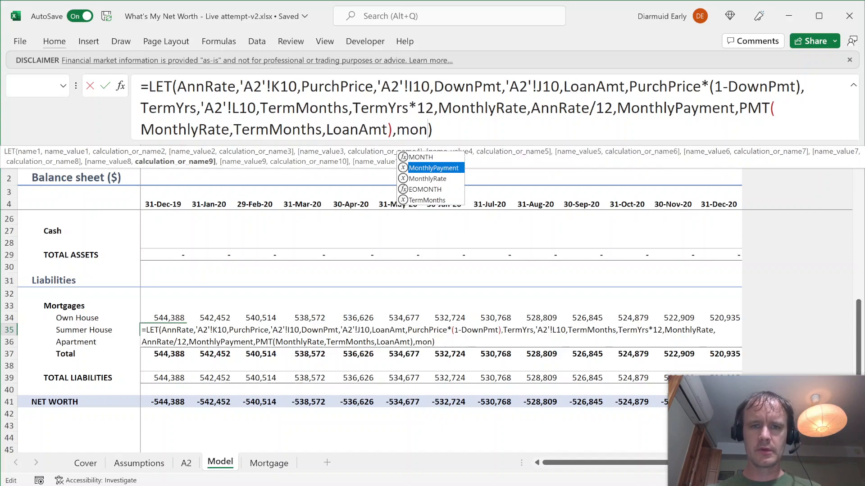
key(Tab)
key(ctrl+Return)
key(Down)
key(Up)
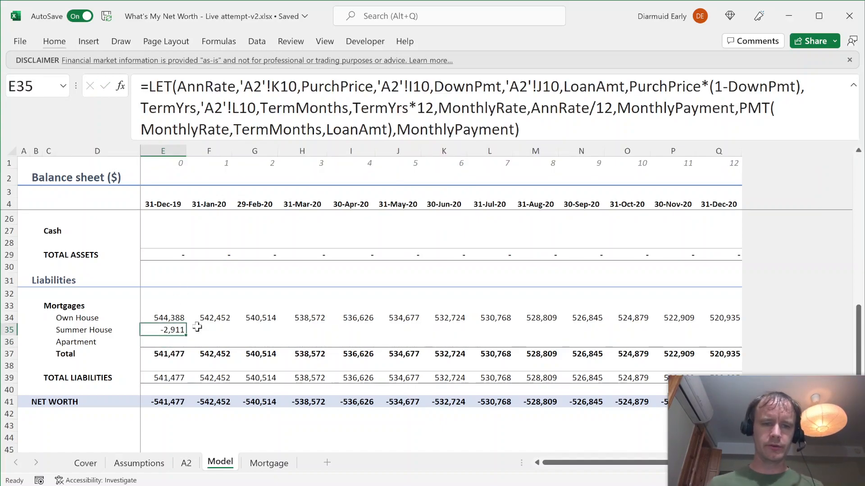
- Compare the LET result with the monthly payment in E10 on the Mortgage sheet
key(ctrl+Page_Down)
click(218, 270)
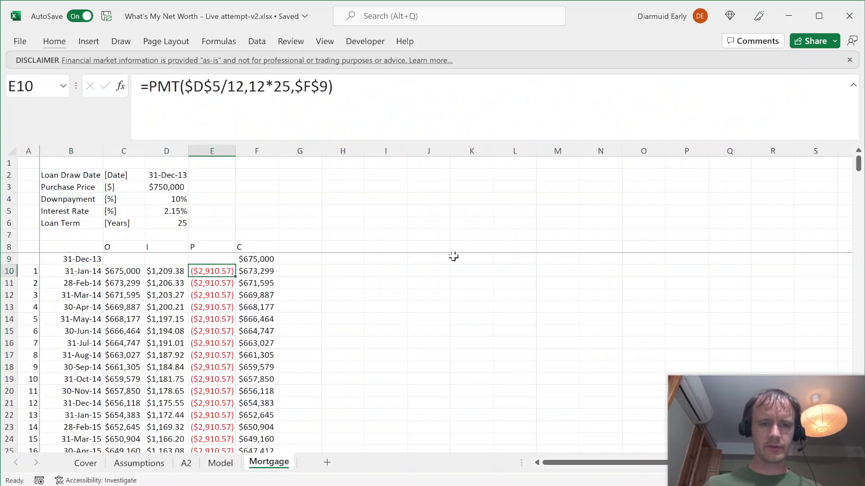
key(ctrl+Page_Up)
- Try showing two extra decimal places in E35 on the Model sheet, and undo the number format changes
key(alt)
key(h)
key(0)
key(alt+h)
key(0)
key(ctrl+z)
key(ctrl+z)
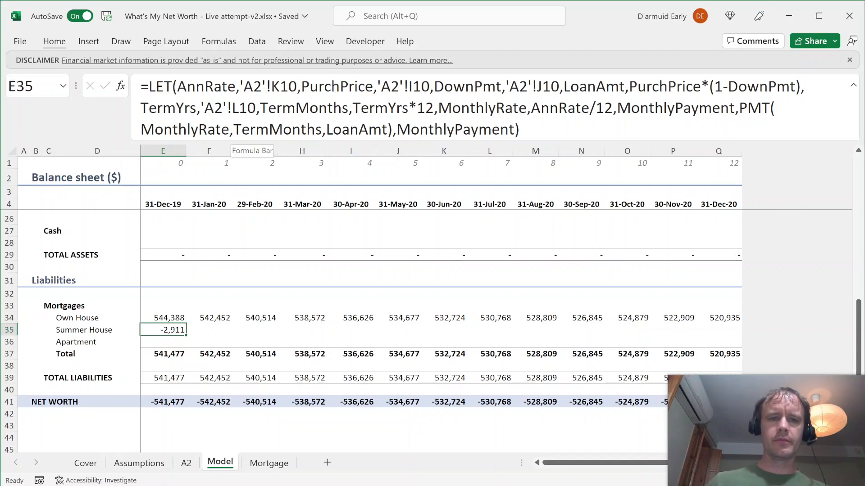
- Insert blank spaces before PurchPrice and DownPmt in the E35 formula to separate the variable definitions
click(300, 86)
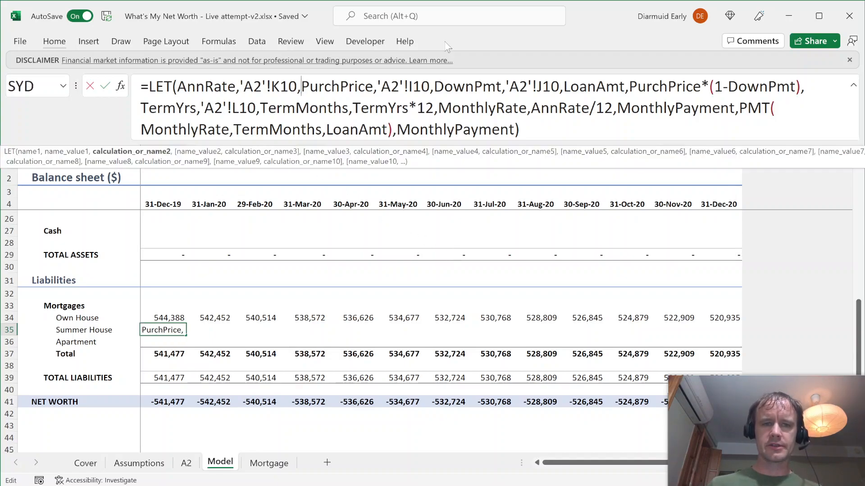
key(ctrl+Right)
key(ctrl+Right)
key(ctrl+Right)
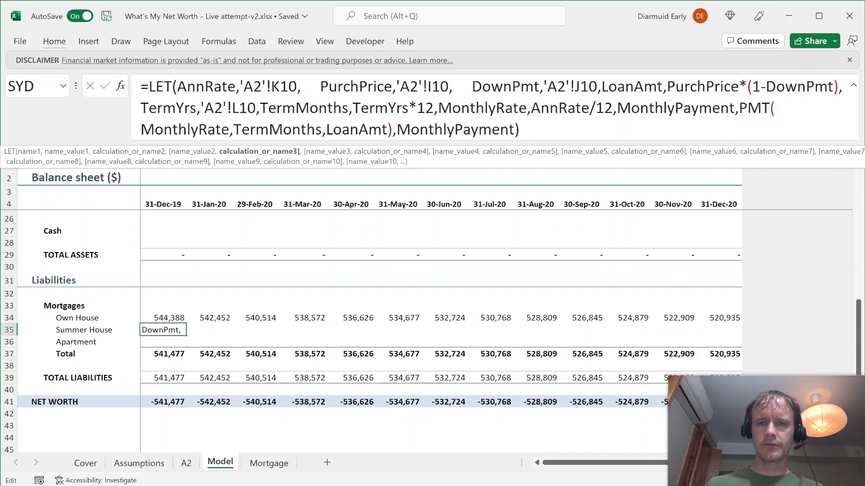
- Copy the block of spaces before DownPmt and paste it in front of LoanAmt in the LET formula
key(shift+Left)
key(shift+Left)
key(shift+Left)
key(shift+Left)
key(shift+Left)
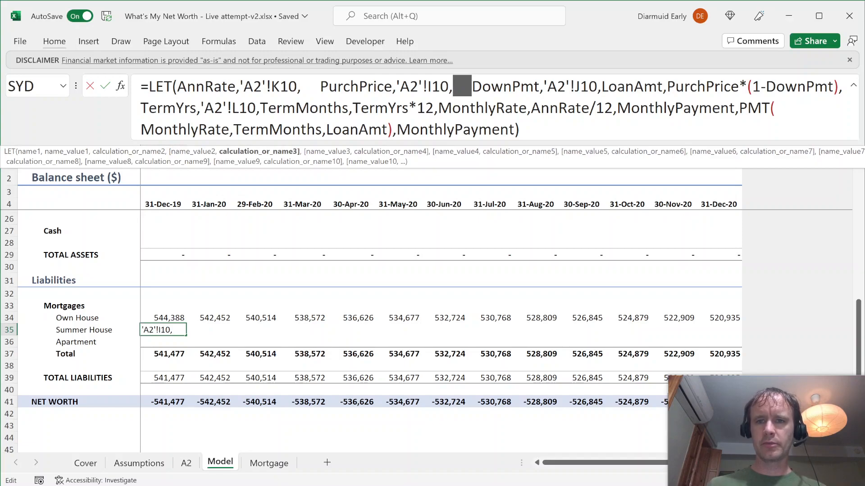
key(ctrl+c)
key(ctrl+Right)
key(ctrl+Right)
key(ctrl+Right)
key(ctrl+v)
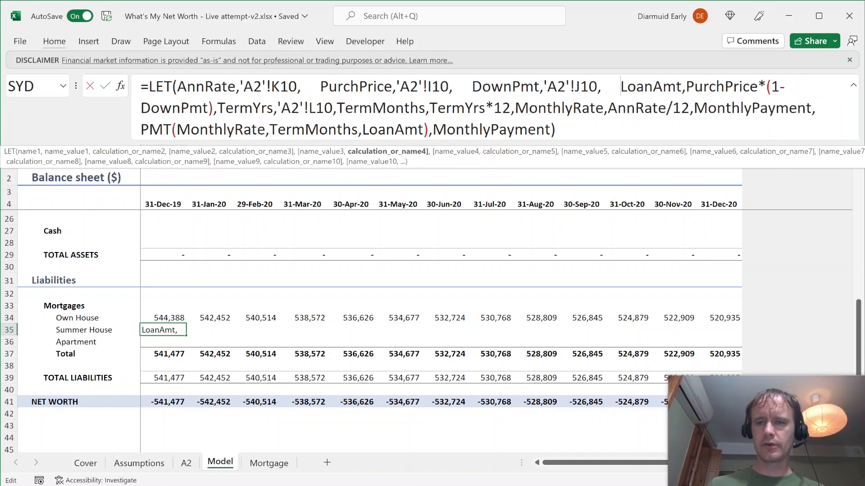
- Paste the same spacing before the TermYrs, TermMonths and MonthlyRate definitions in the LET formula
key(ctrl+Right)
key(ctrl+Right)
key(ctrl+Right)
key(ctrl+Right)
key(ctrl+v)
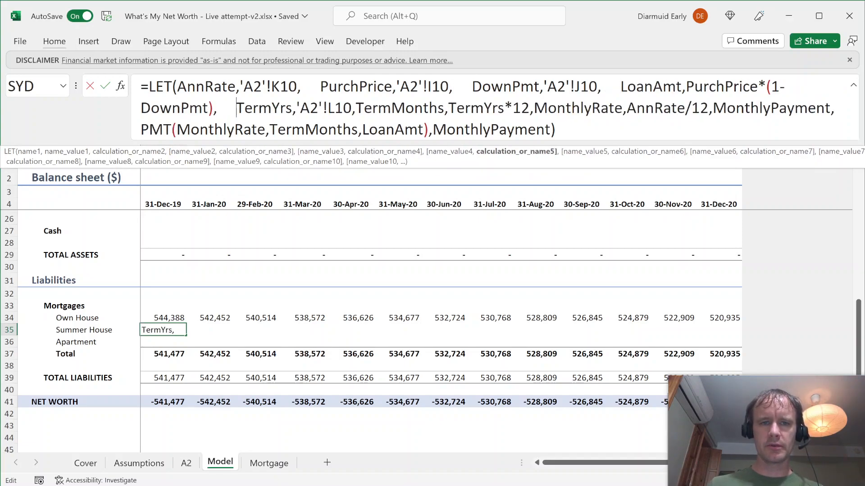
key(ctrl+Right)
key(ctrl+Right)
key(ctrl+Right)
key(ctrl+v)
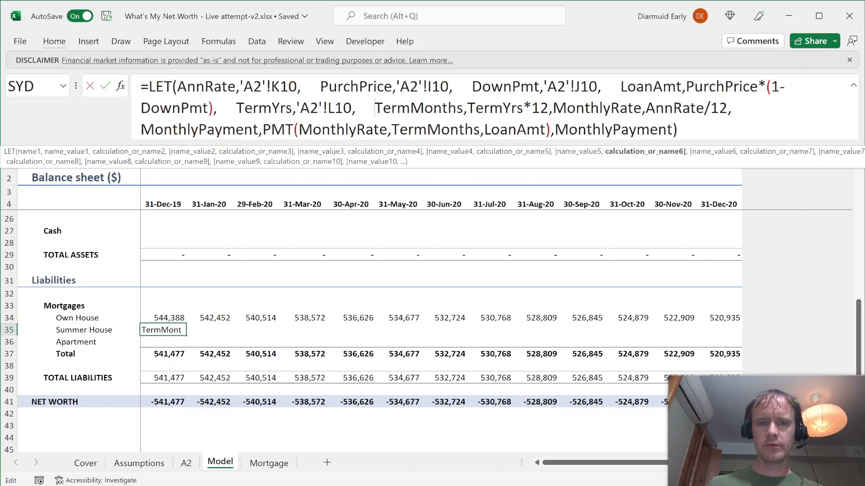
key(ctrl+Right)
key(ctrl+Right)
key(ctrl+Right)
key(ctrl+v)
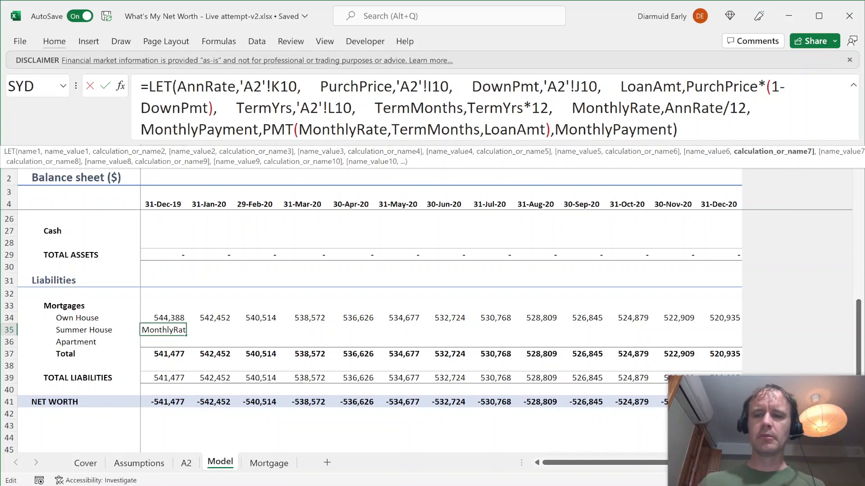
- Paste the spacing before the final MonthlyPayment result at the end of the LET formula
key(ctrl+Right)
key(ctrl+Right)
key(ctrl+Right)
key(ctrl+Right)
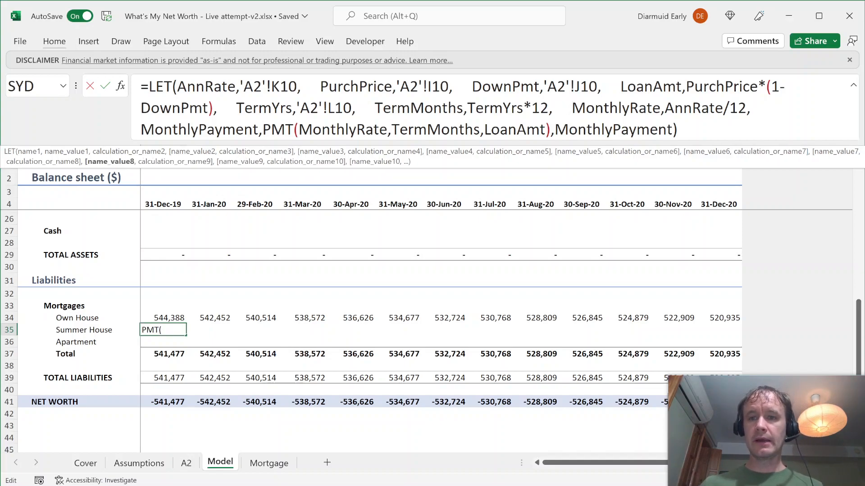
key(ctrl+Right)
key(ctrl+Right)
key(ctrl+Right)
key(ctrl+Right)
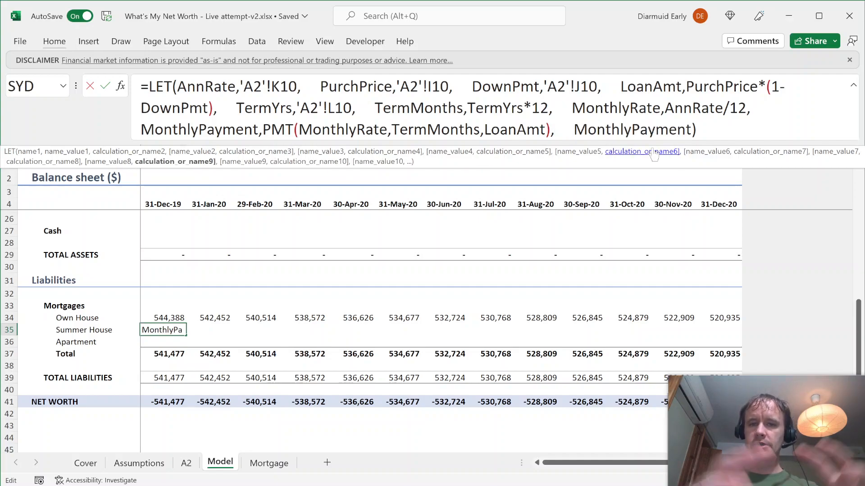
- Review the AnnRate, PurchPrice, DownPmt and LoanAmt name and value pairs in the LET formula
click(214, 86)
click(280, 86)
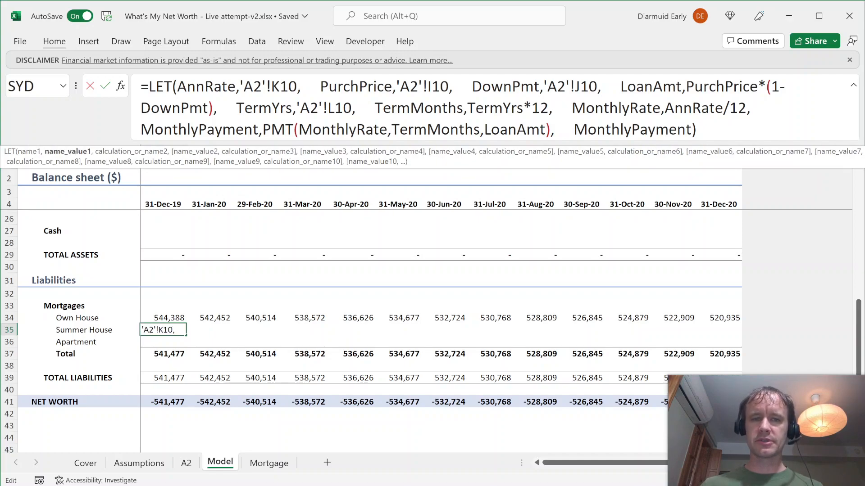
click(367, 86)
click(432, 86)
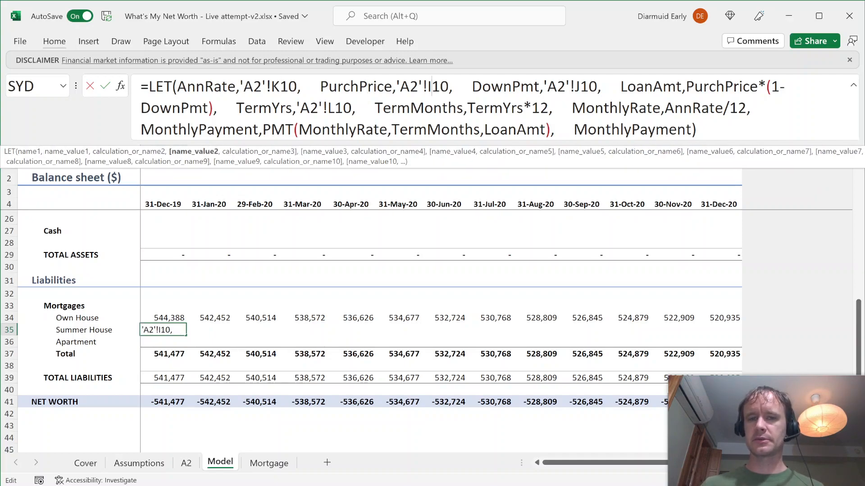
click(511, 87)
click(580, 86)
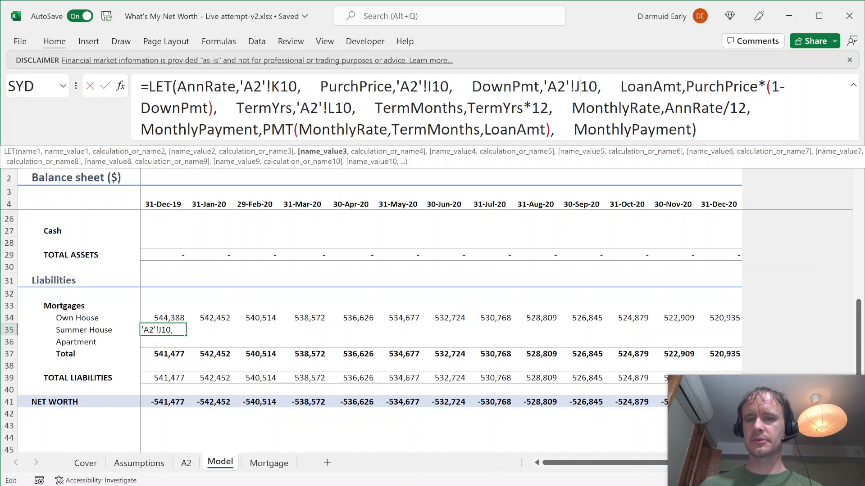
click(653, 86)
click(725, 87)
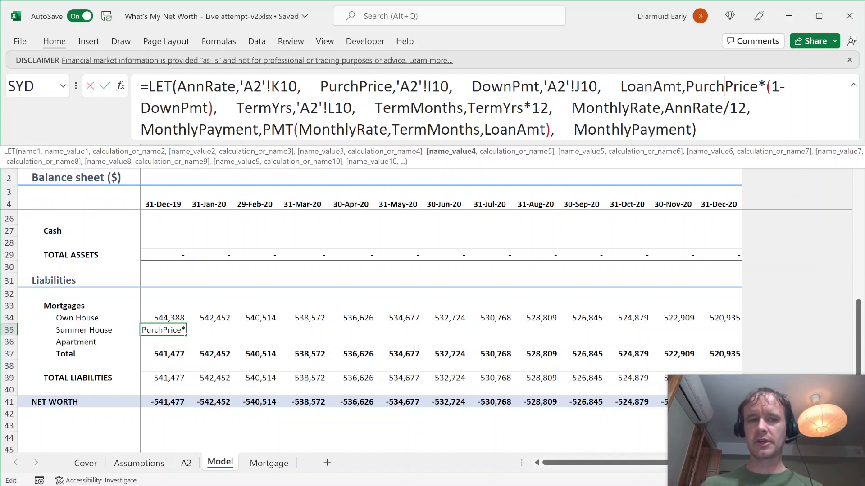
click(181, 108)
- Review the TermYrs, TermMonths and MonthlyRate definitions, tracing MonthlyRate back to AnnRate
click(272, 108)
click(328, 108)
click(433, 108)
click(629, 108)
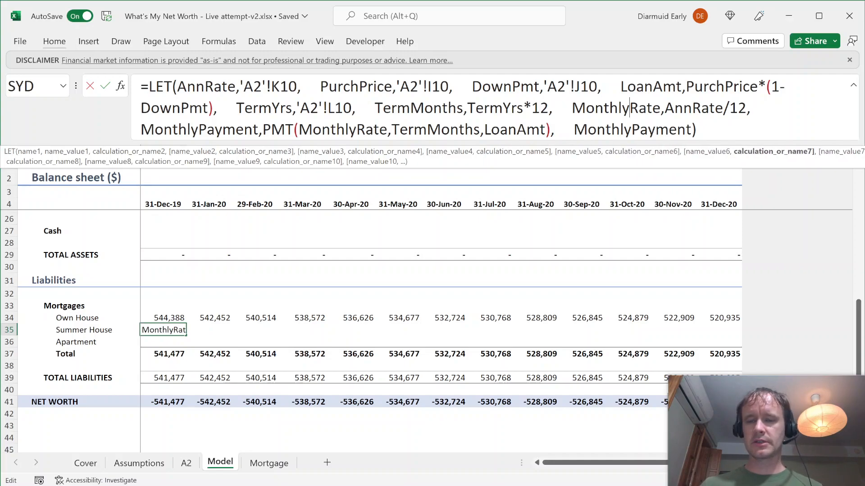
click(691, 108)
click(738, 108)
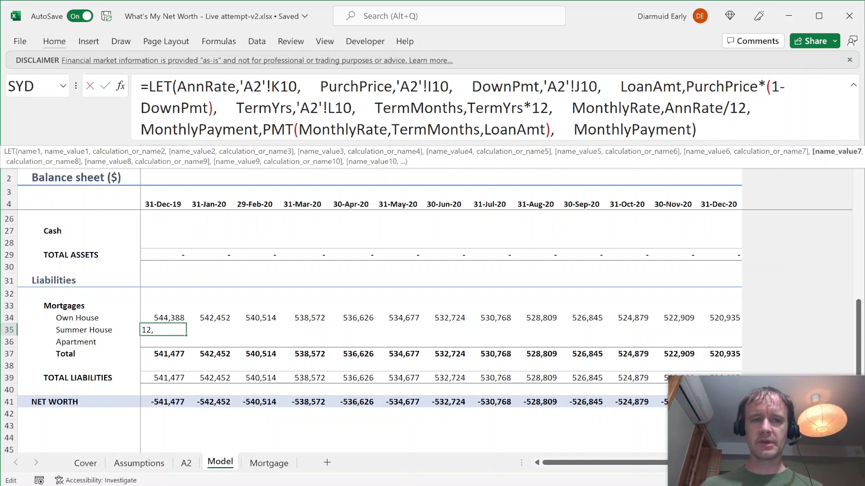
drag(572, 108, 722, 108)
drag(195, 87, 301, 86)
- Review the MonthlyPayment definition and its PMT arguments, and commit the spaced-out LET formula in E35
click(191, 130)
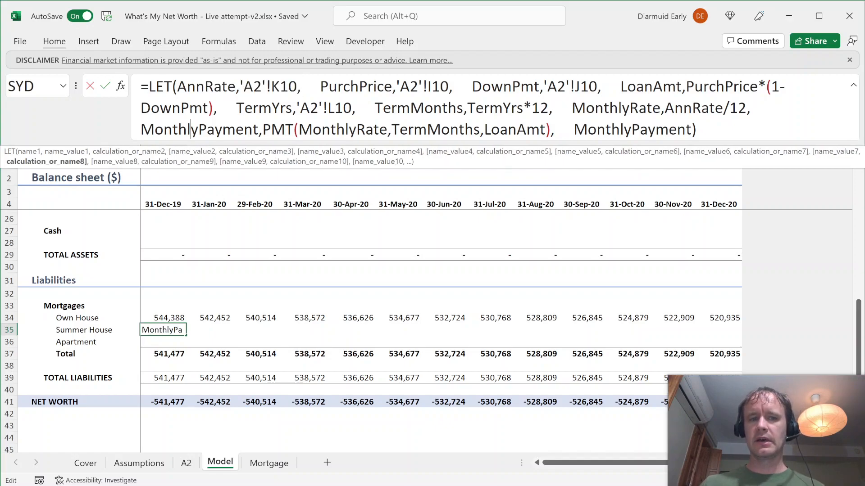
click(286, 129)
key(Right)
key(Right)
key(Right)
key(Right)
key(Right)
key(Right)
key(Right)
key(Right)
key(Right)
key(Right)
key(Right)
key(Right)
key(Right)
key(Right)
key(Right)
key(Right)
key(Right)
key(Right)
key(Right)
key(Right)
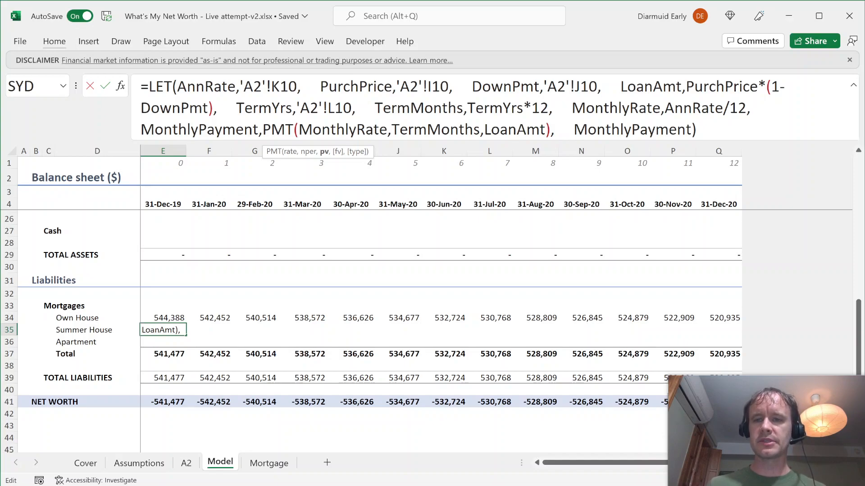
key(Return)
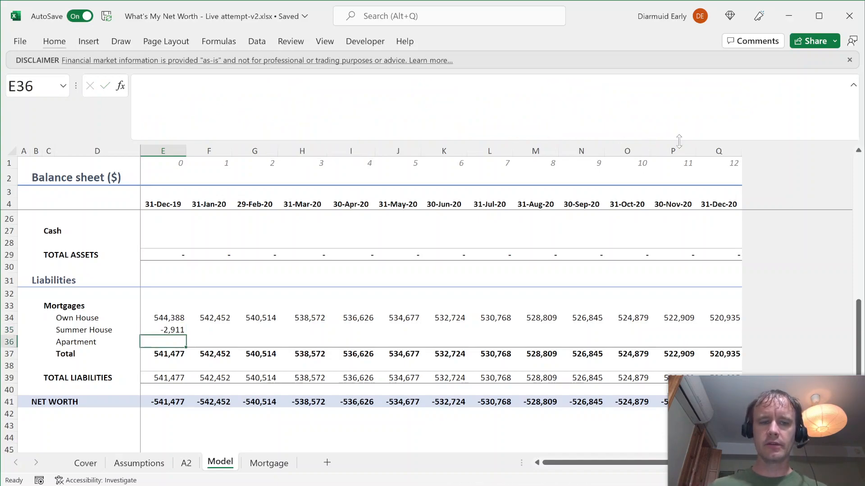
key(Up)
key(Right)
text(=ann)
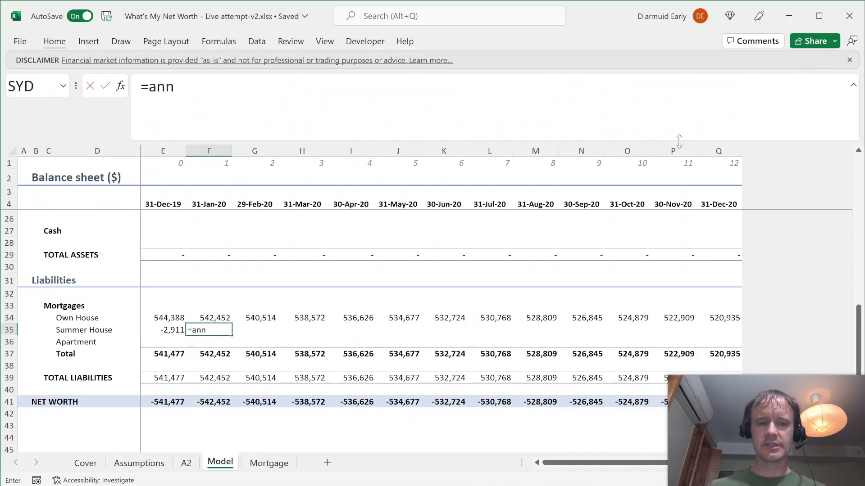
key(Escape)
key(Left)
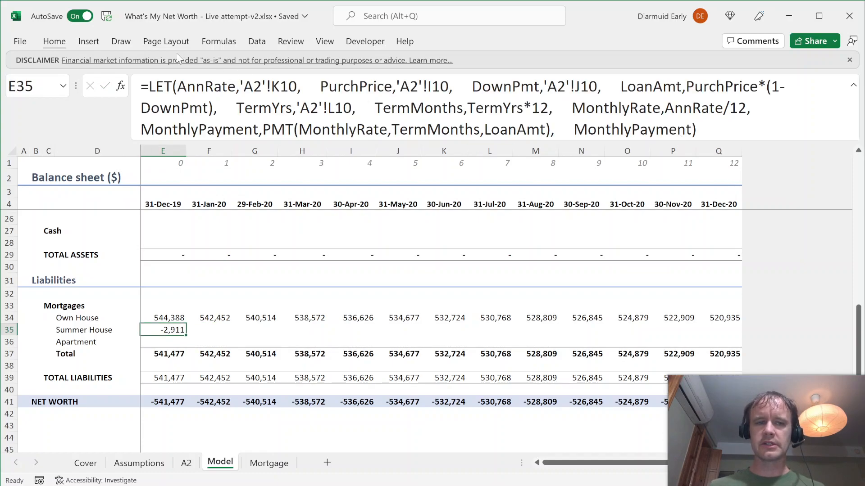
- Examine the full scope of the LET arguments in the E35 formula
drag(173, 86, 696, 129)
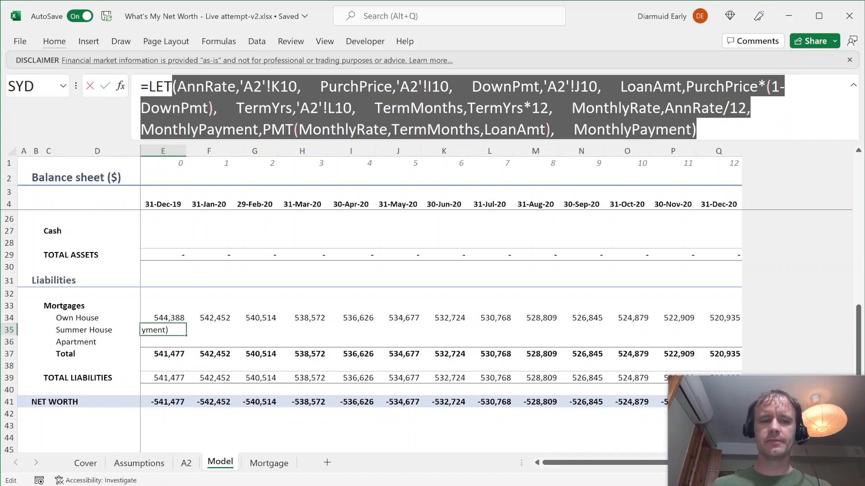
key(Escape)
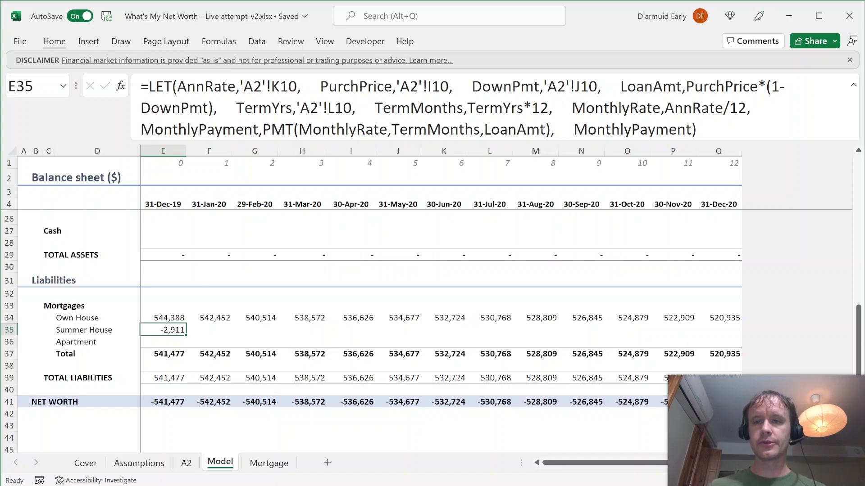
- Clear the trial LET formula from the Summer House cell E35 and check the Mortgage sheet from the Own House row
key(Delete)
key(Up)
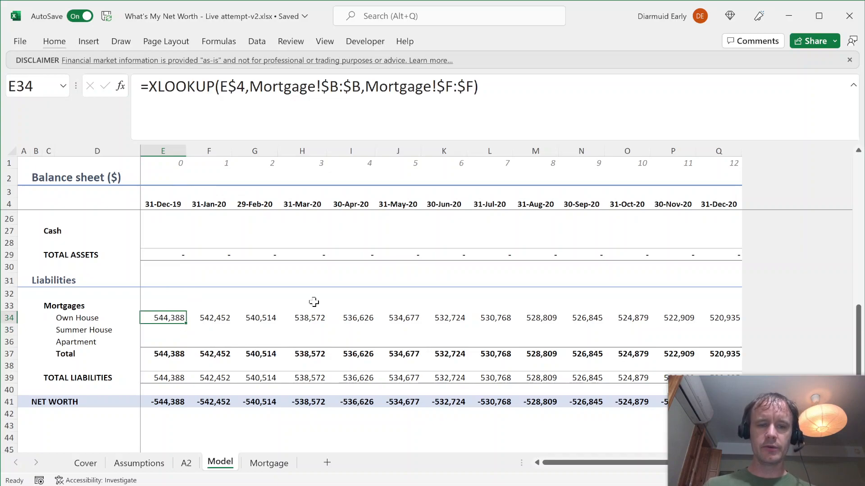
key(ctrl+Page_Down)
key(ctrl+Page_Up)
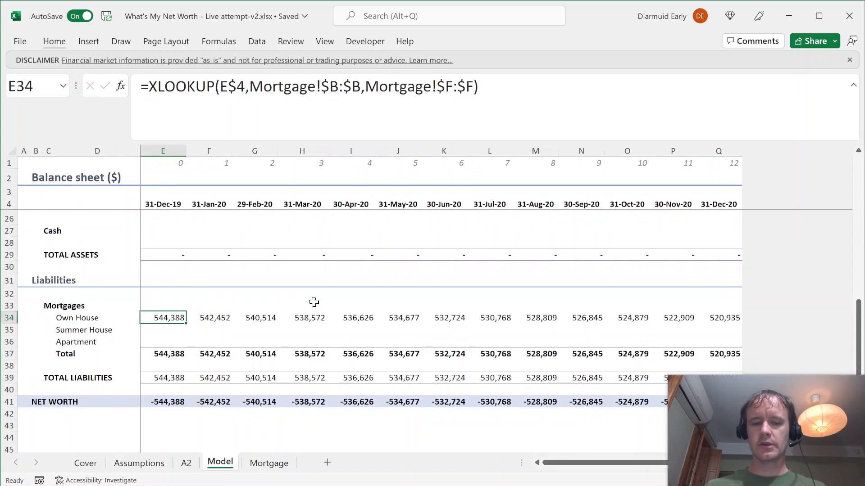
- Start a LET formula in E34 that defines LoanAmt, beginning with the purchase price 'A2'!$I10 as the first factor of a multiplication
text(=LET()
key(ctrl+Page_Up)
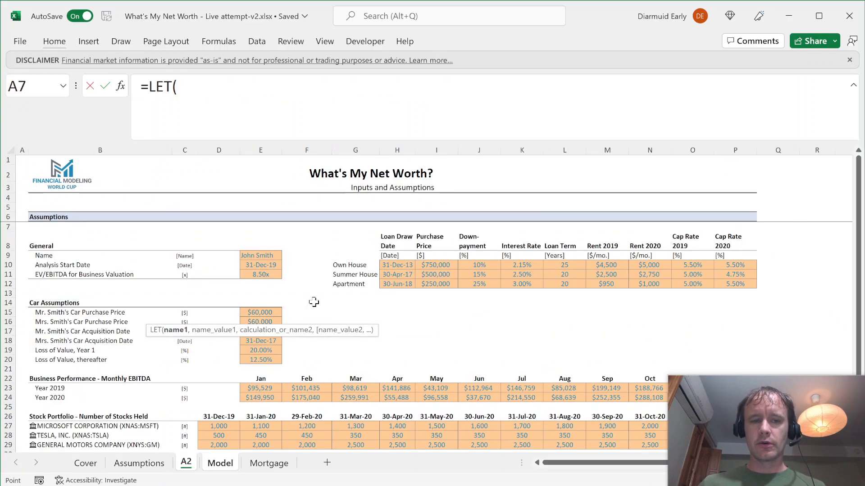
text(Loan)
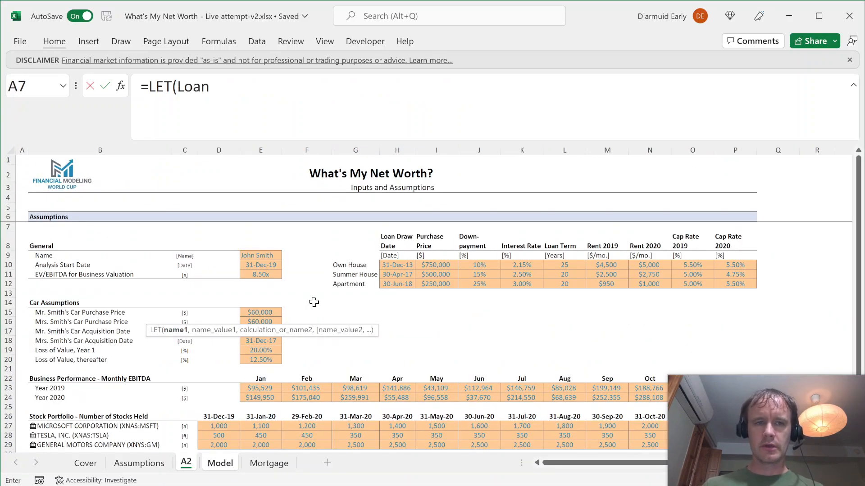
text(Amt,)
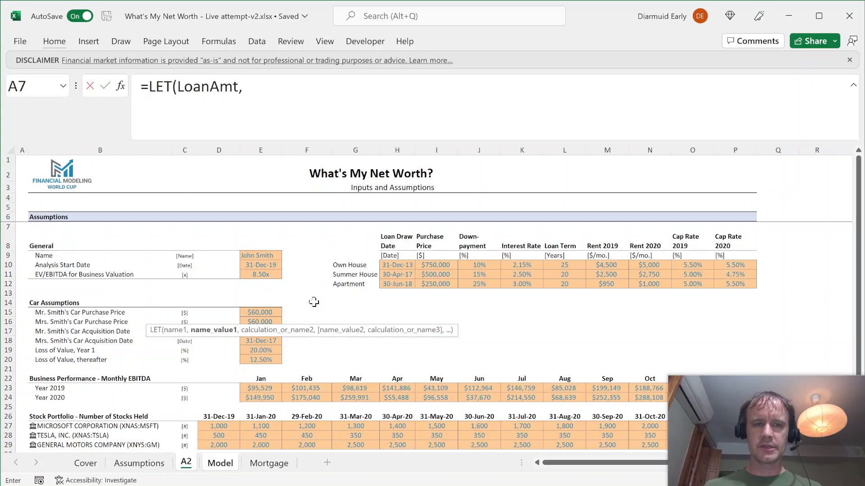
click(444, 262)
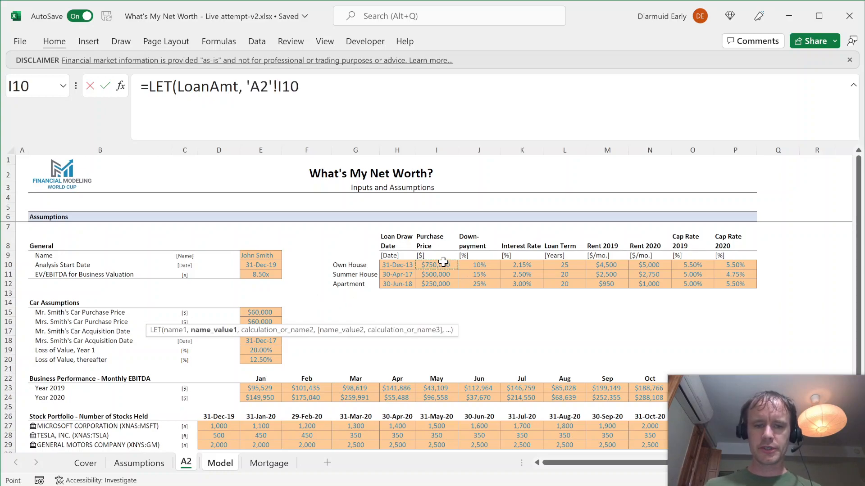
key(F4)
key(F4)
key(F4)
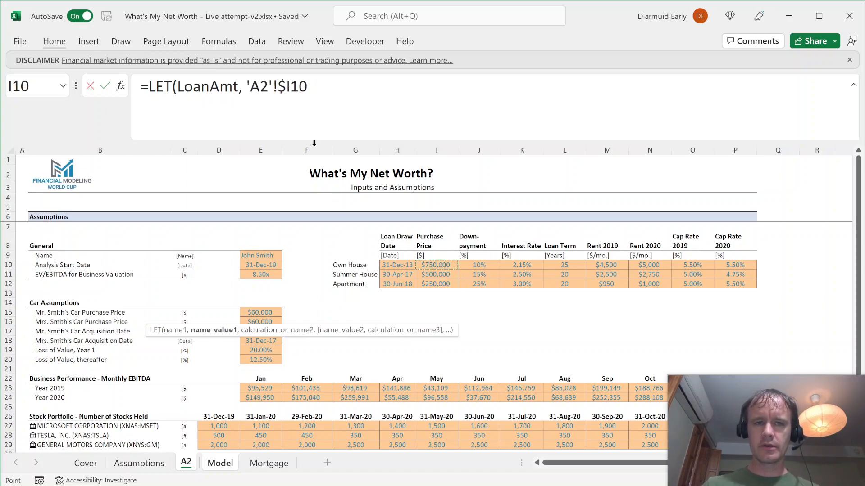
drag(285, 87, 308, 86)
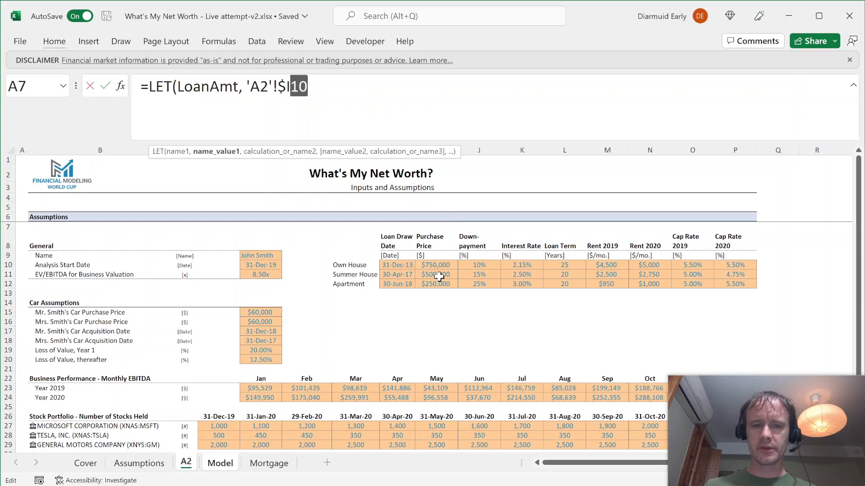
click(337, 90)
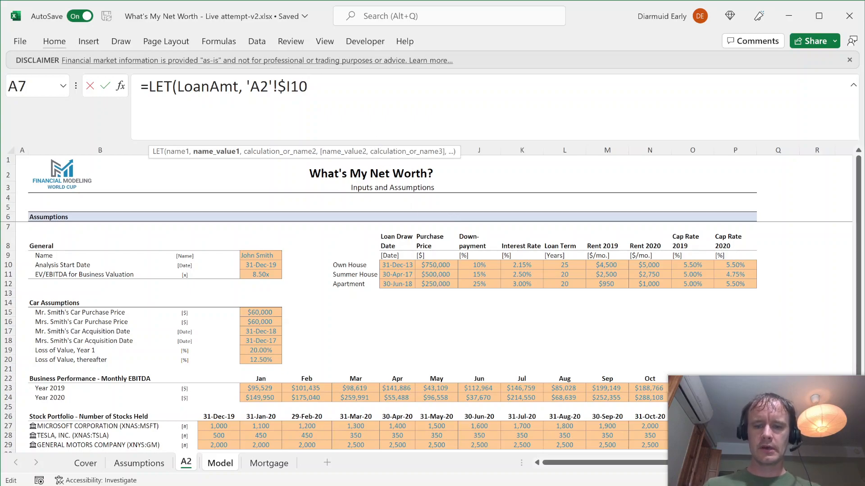
text(*)
key(shift+space)
key(BackSpace)
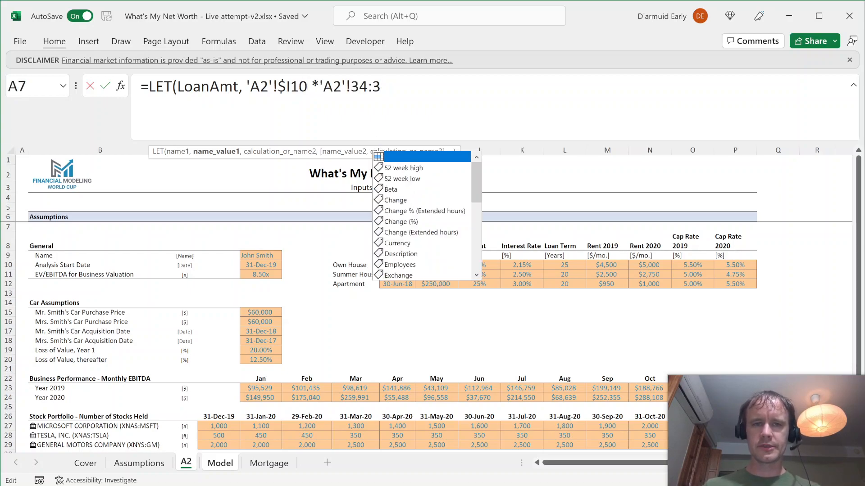
key(ctrl+shift+Left)
key(BackSpace)
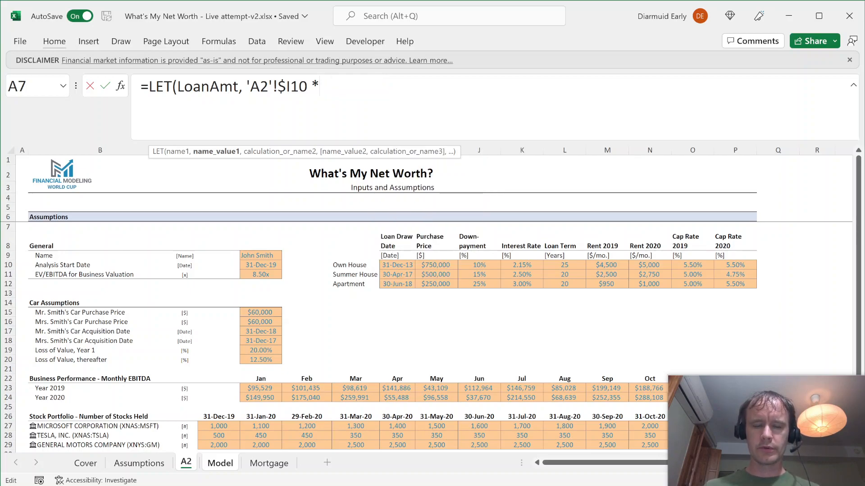
key(shift+space)
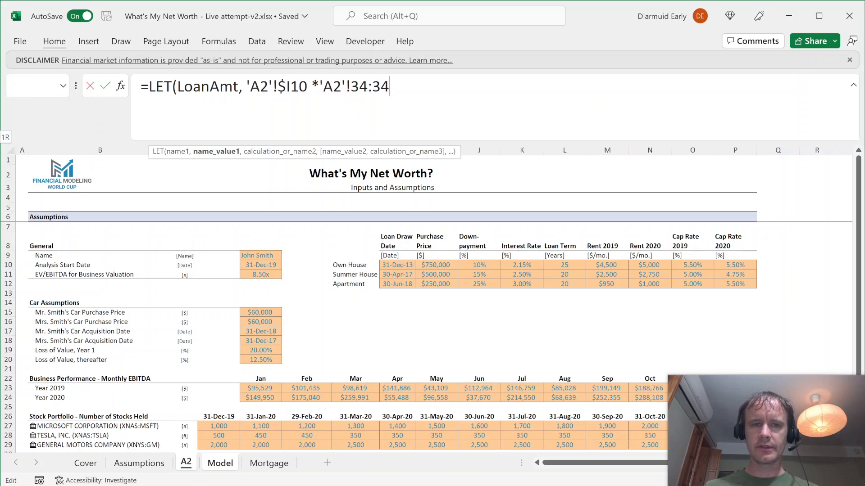
key(ctrl+shift+Left)
key(BackSpace)
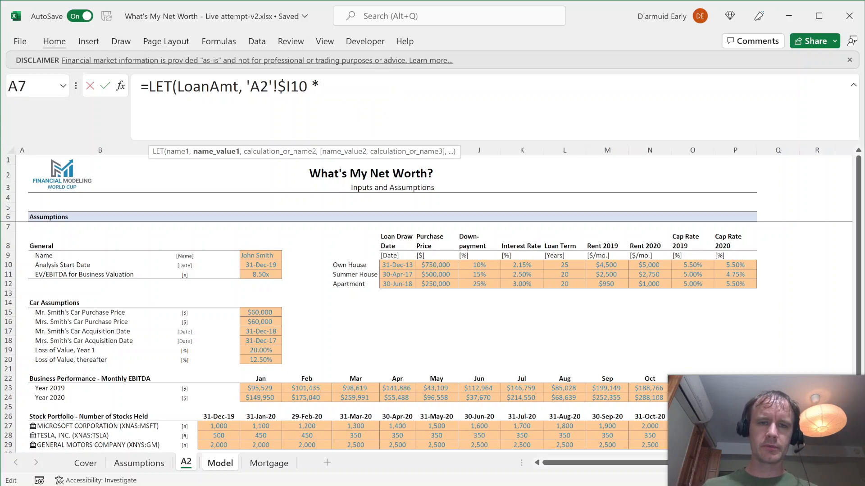
- Complete the LoanAmt definition with the factor (1 - 'A2'!$J$10) for the down payment
text((1 -)
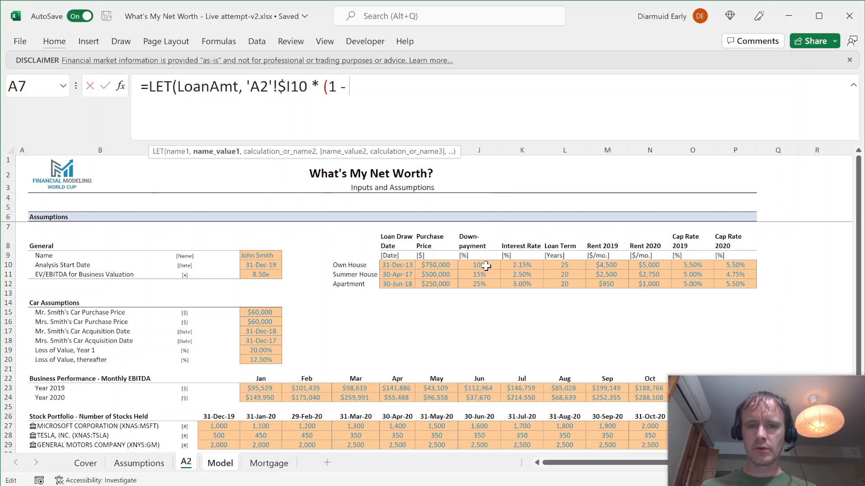
click(485, 266)
key(F4)
text(),)
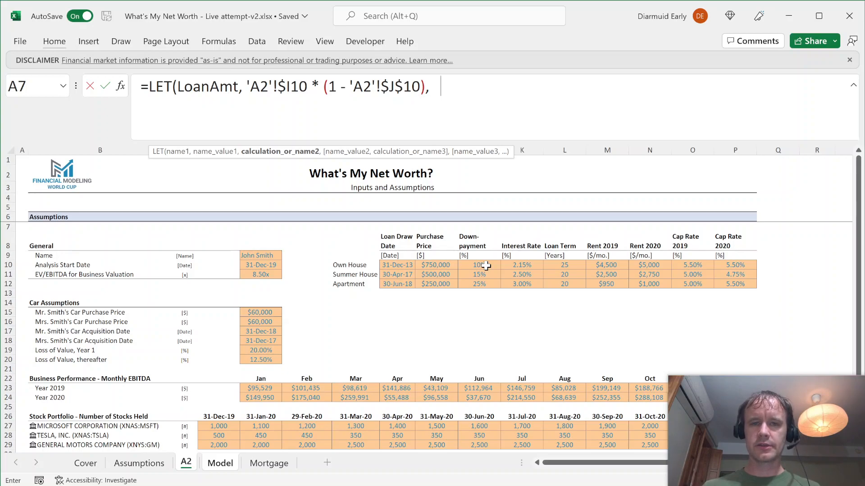
- Define MonthsIn as YEARFRAC from the loan draw date 'A2'!$H10 to the balance sheet date E$4, multiplied by 12
text(Month)
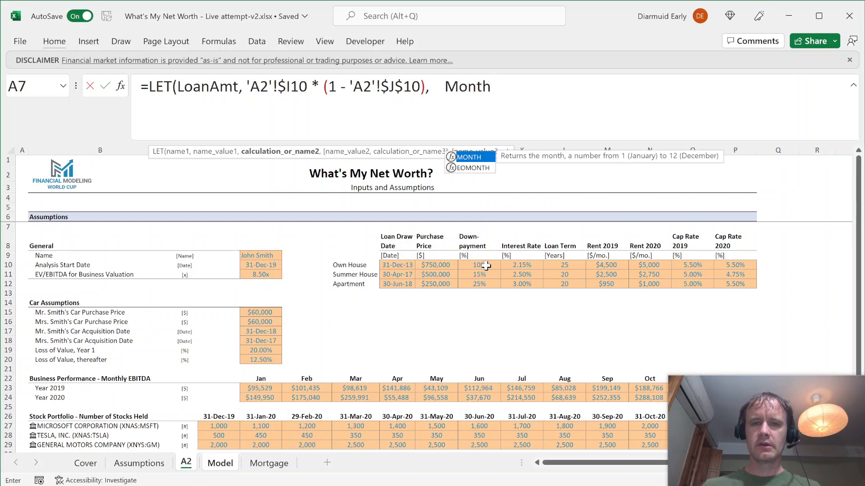
text(sIn, )
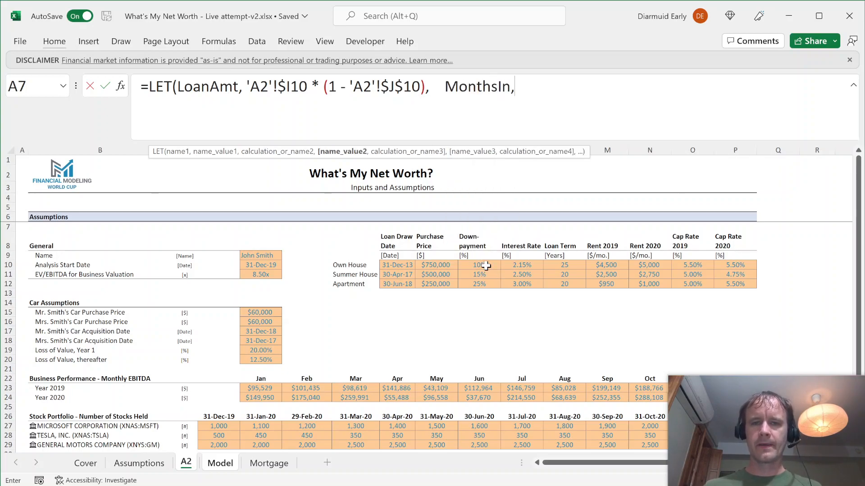
text(yea)
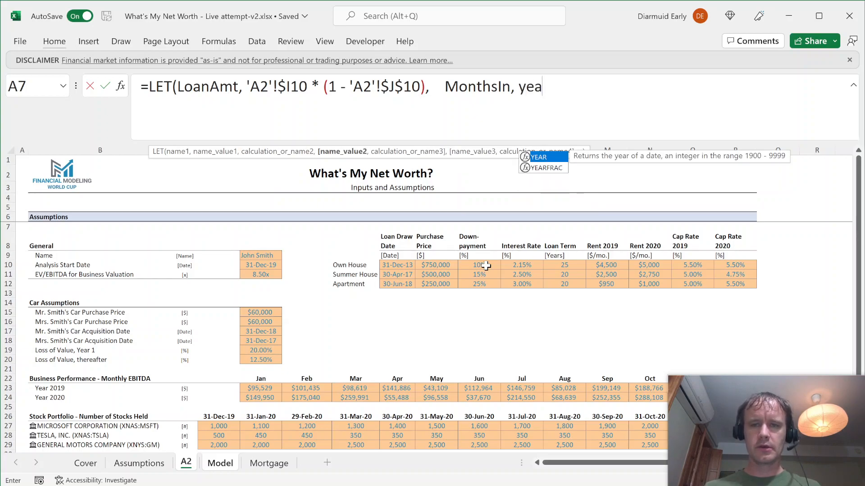
key(Down)
key(Tab)
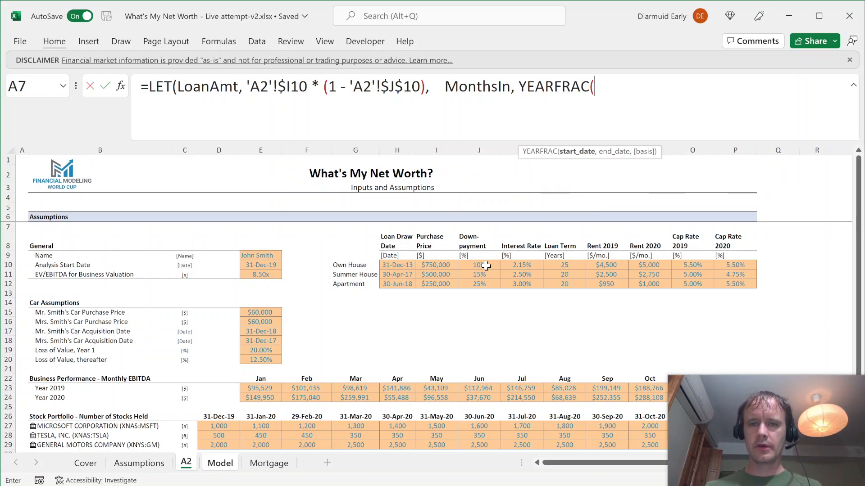
click(403, 266)
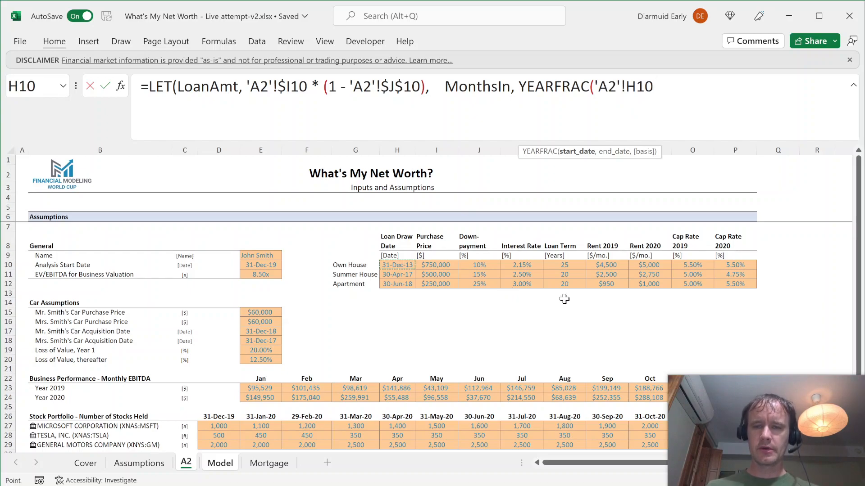
key(F4)
key(F4)
key(F4)
text(,)
key(ctrl+Page_Down)
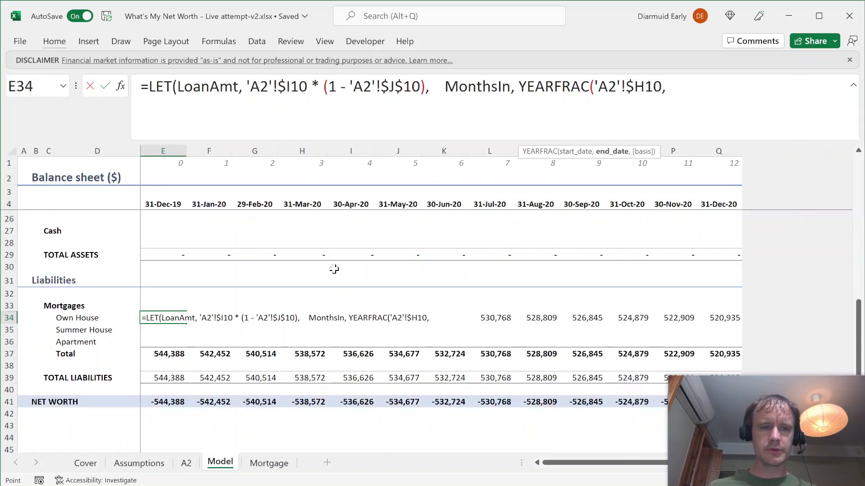
text(E$4))
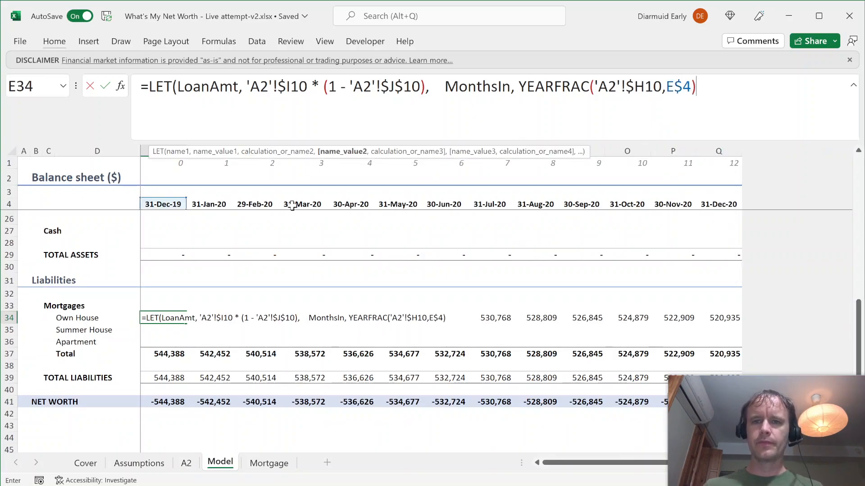
text(*12)
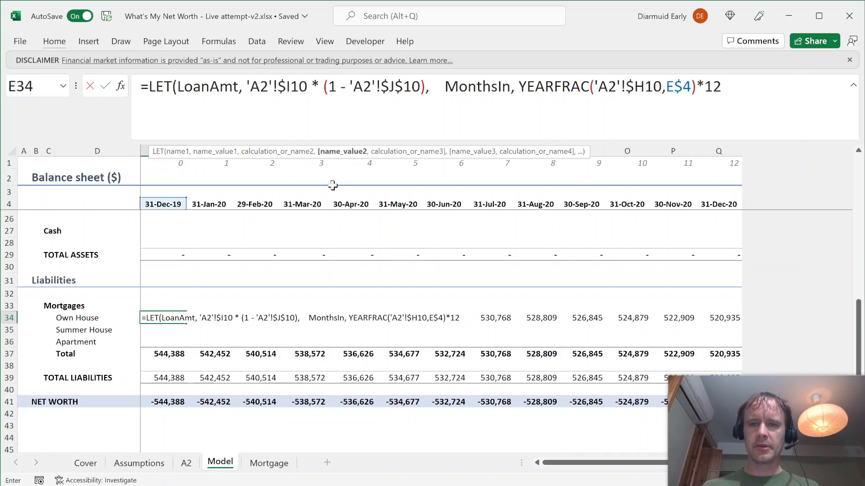
- Wrap the MonthsIn calculation in ROUND with 0 digits
text(round)
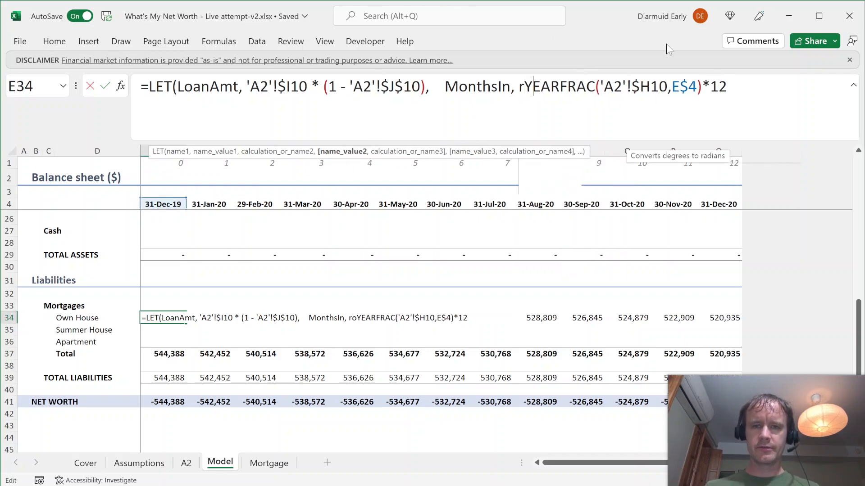
key(Tab)
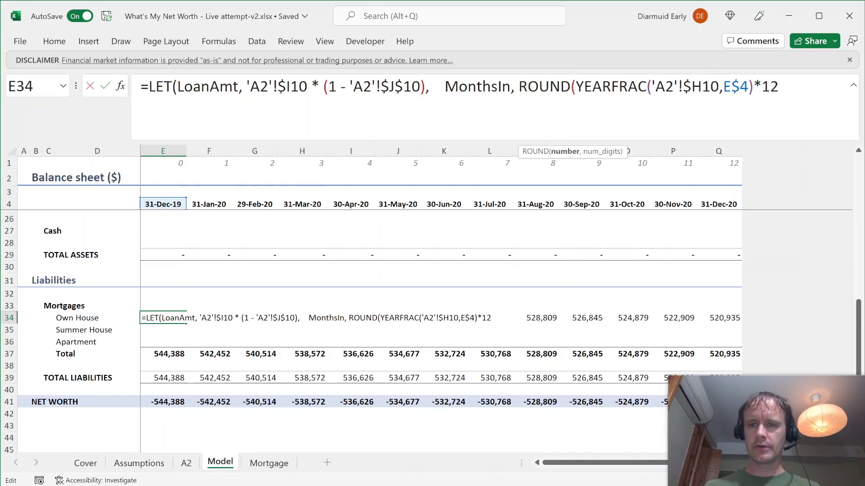
text(,0))
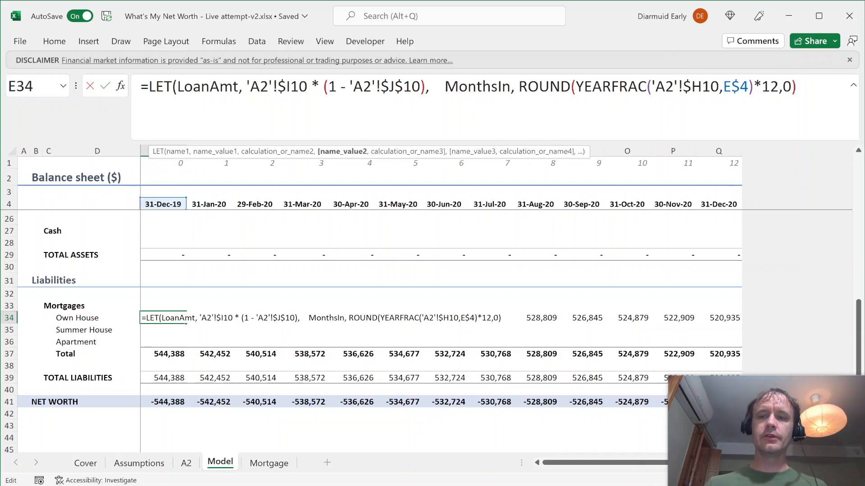
- Add the name PaymentsSoFar on a new line of the LET formula, ready for its value
text(,)
key(alt+Return)
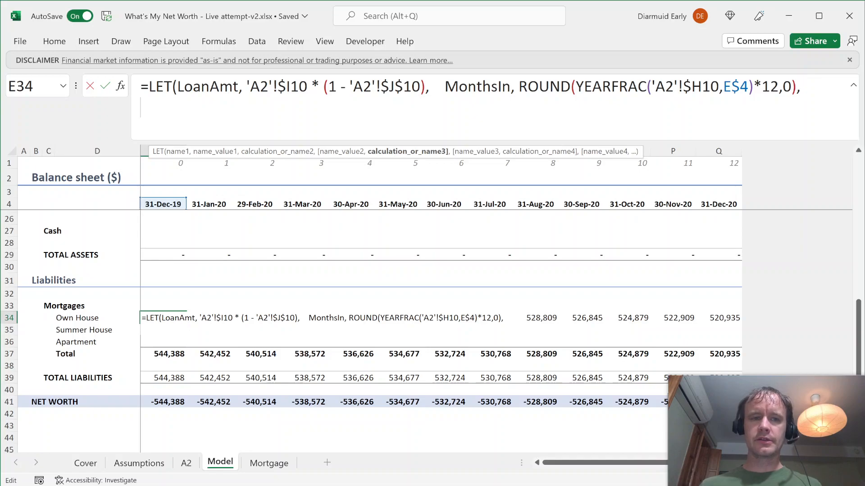
text(P)
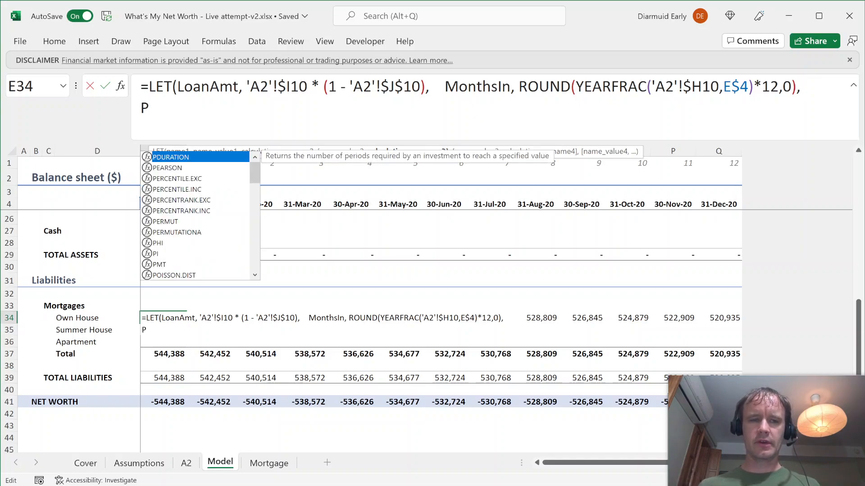
text(aymentsSoFar,)
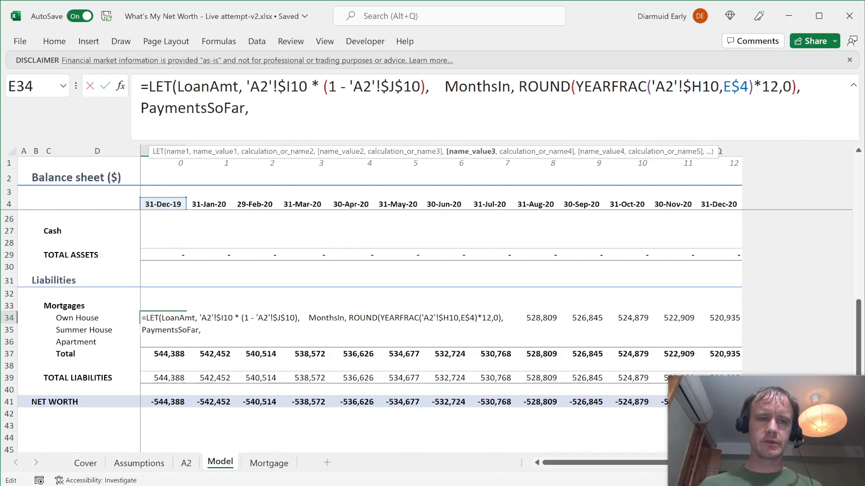
- Store the unfinished LET formula in E34 as text by prefixing it with an apostrophe
key(ctrl+Home)
text(')
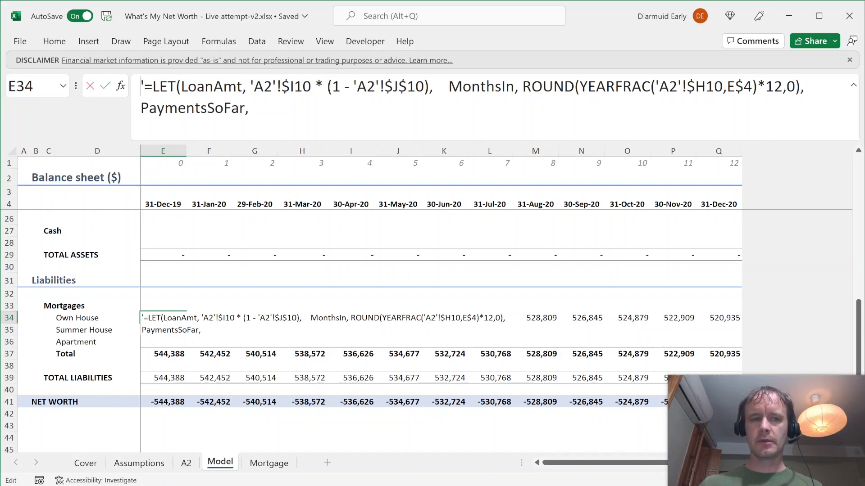
key(ctrl+Return)
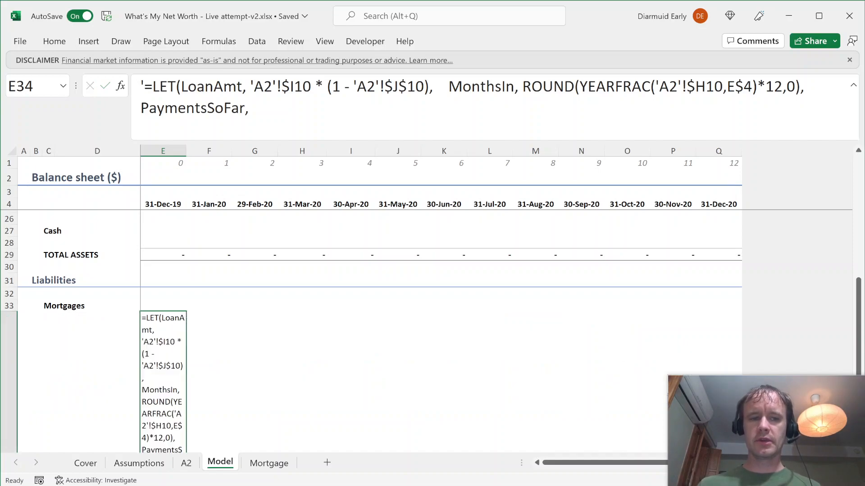
- Turn off text wrapping for E34 and check the Mortgage sheet before returning to the Model sheet
key(alt+h)
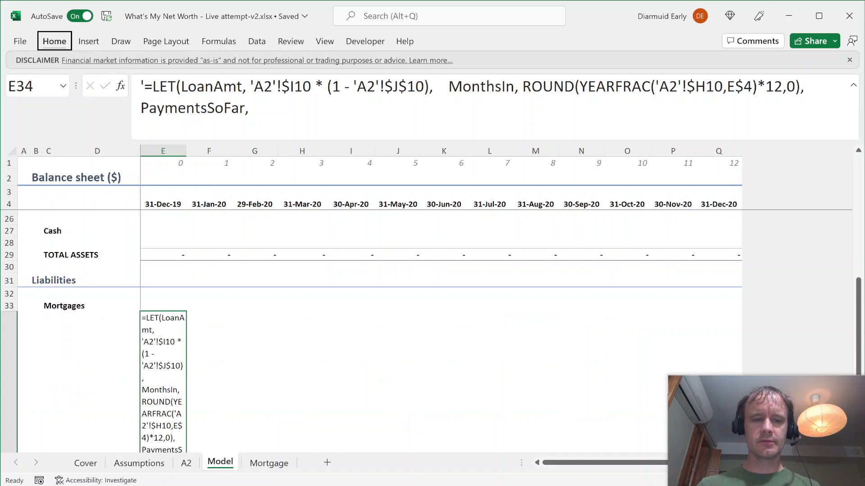
key(w)
key(ctrl+Page_Down)
key(ctrl+Page_Up)
key(F2)
key(Escape)
key(F2)
key(Home)
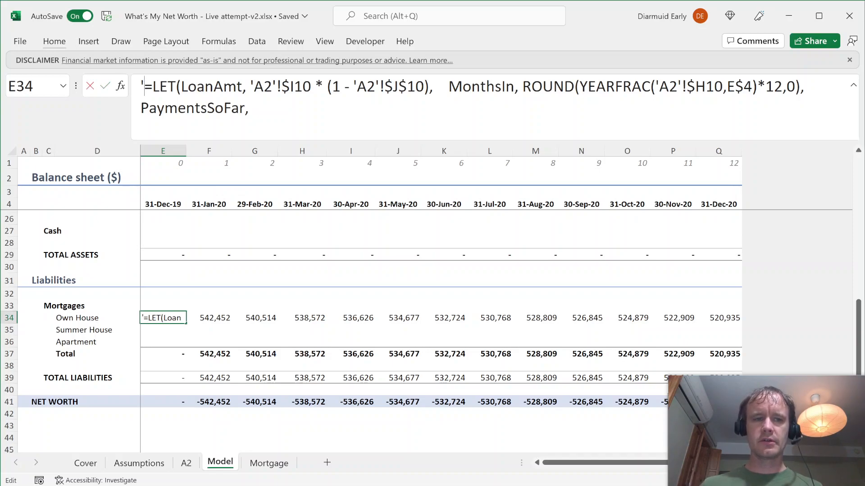
key(Delete)
key(Return)
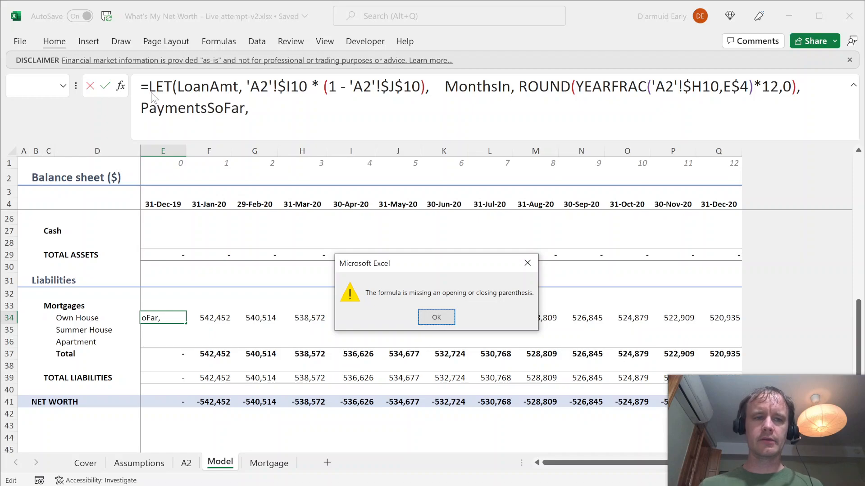
key(Return)
key(Home)
text(')
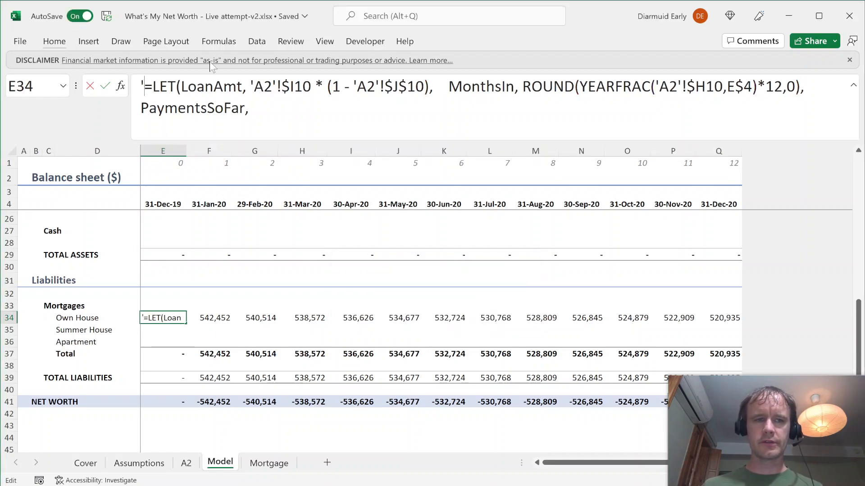
key(ctrl+Return)
key(alt+h)
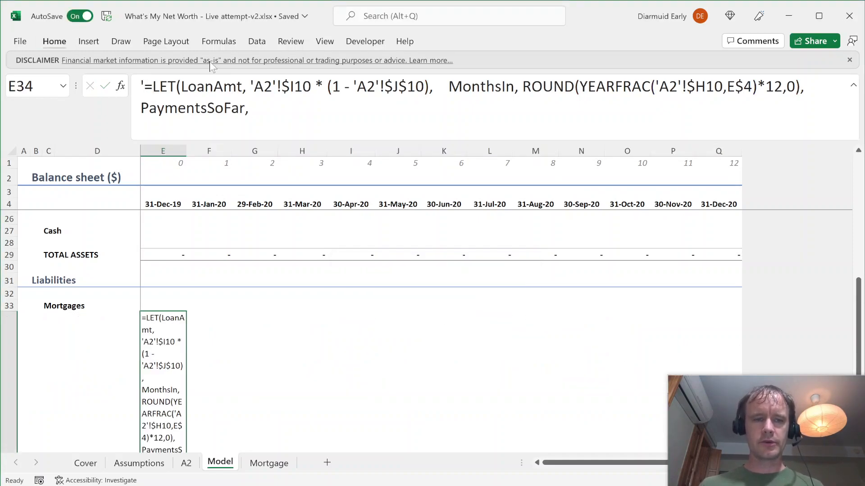
key(w)
- On the Mortgage sheet, examine the PMT formula in E10 and compare it with IPMT and PPMT as possible replacements
key(ctrl+Page_Down)
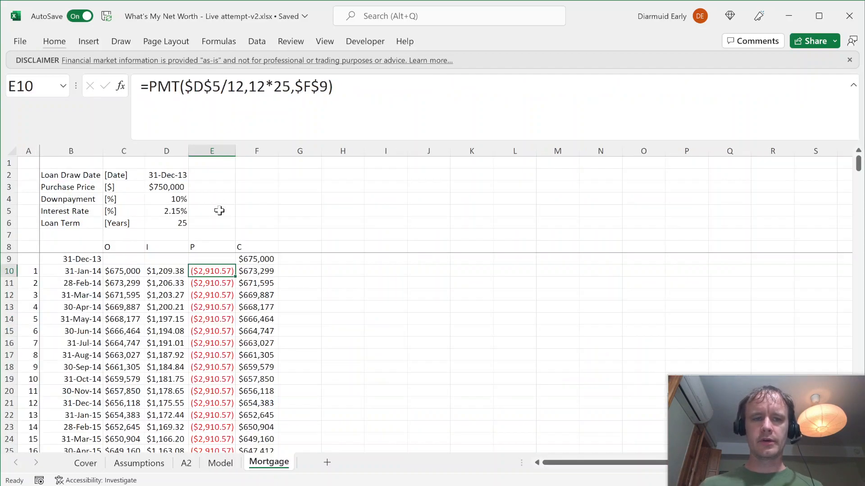
drag(148, 86, 333, 86)
key(Escape)
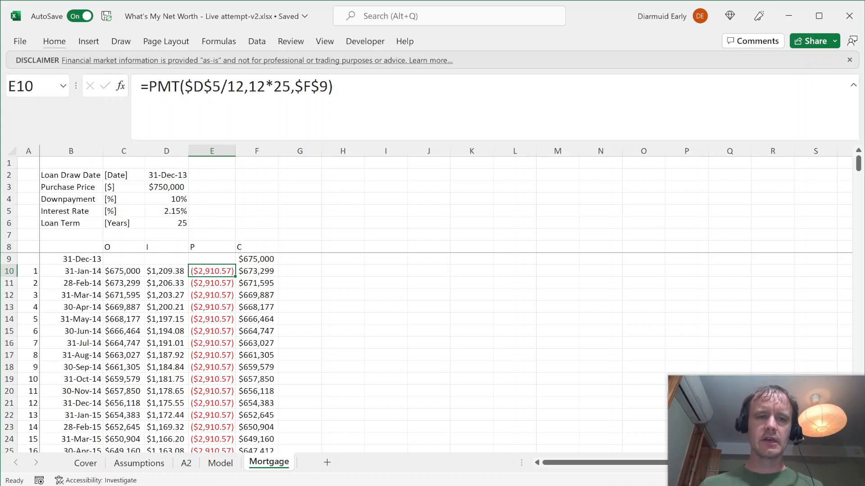
click(148, 86)
text(I)
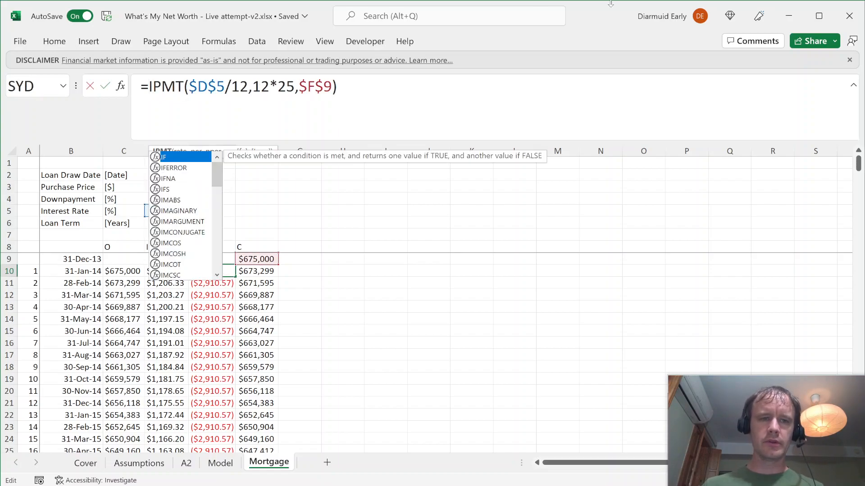
key(BackSpace)
text(P)
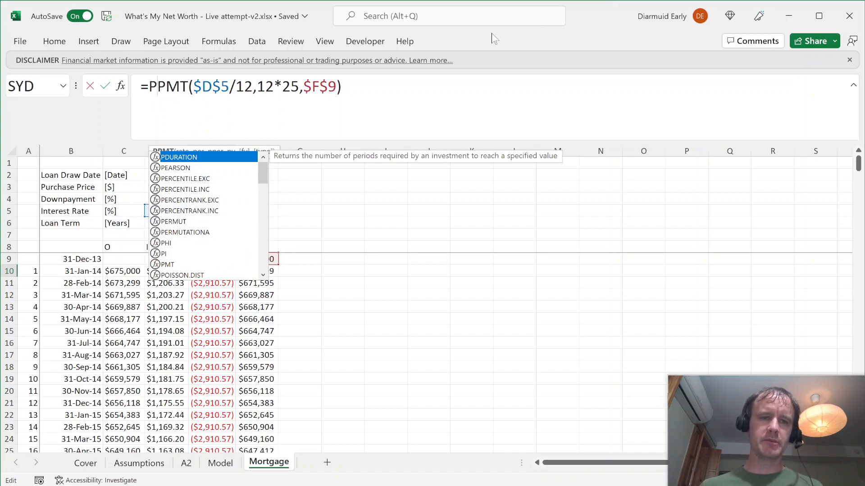
key(Escape)
key(Escape)
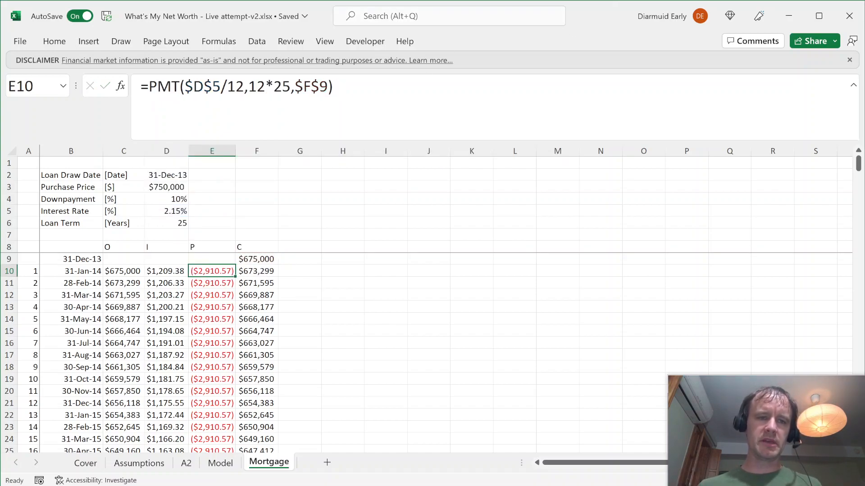
- Check the arguments of the E10 payment formula, the payments below it, and the interest formula in D10
key(F2)
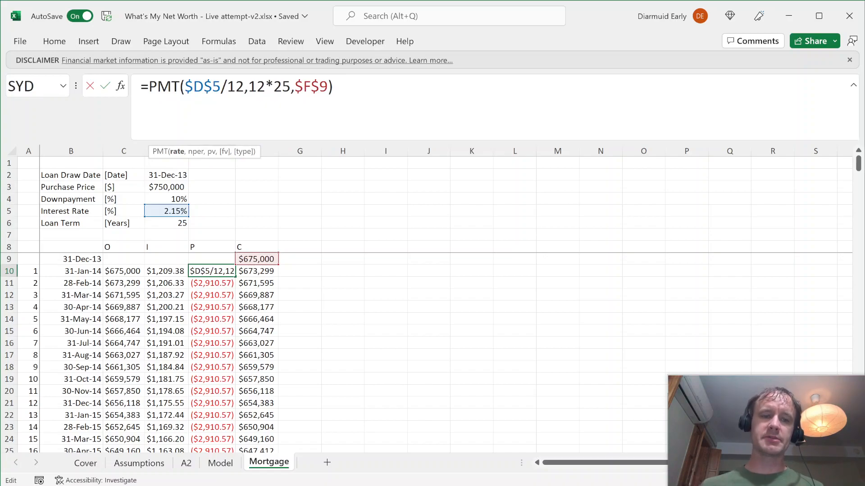
key(Escape)
drag(209, 276, 193, 391)
click(193, 391)
drag(217, 271, 208, 395)
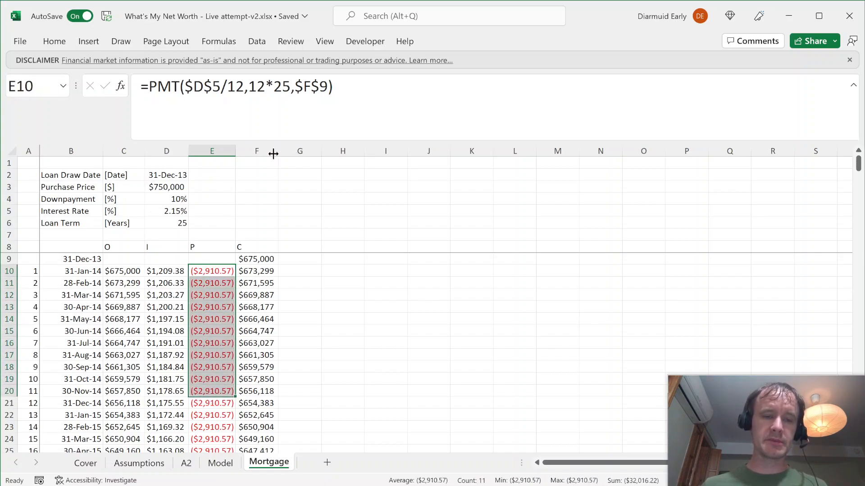
click(167, 271)
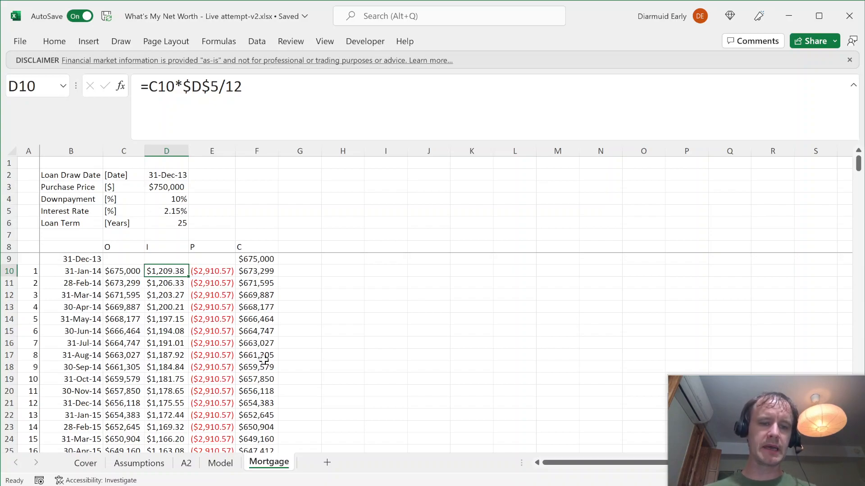
- Make E34 on the Model sheet a live LET formula again and begin PaymentsSoFar with PPMT, using the rate 'A2'!$K$10/12
key(ctrl+Page_Up)
key(F2)
key(Home)
key(Delete)
key(ctrl+End)
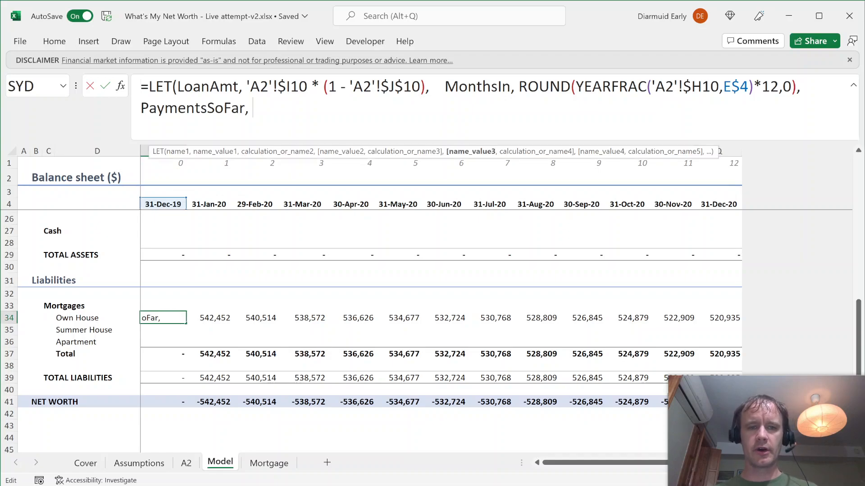
text(PPMT()
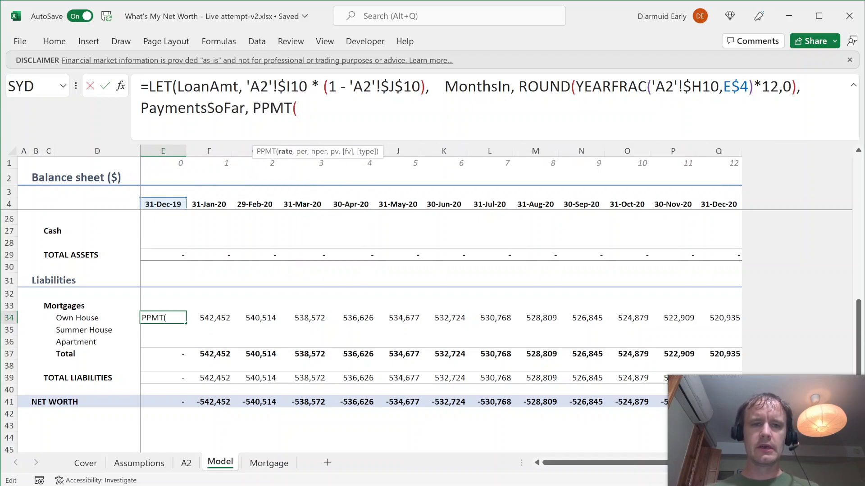
key(ctrl+Page_Up)
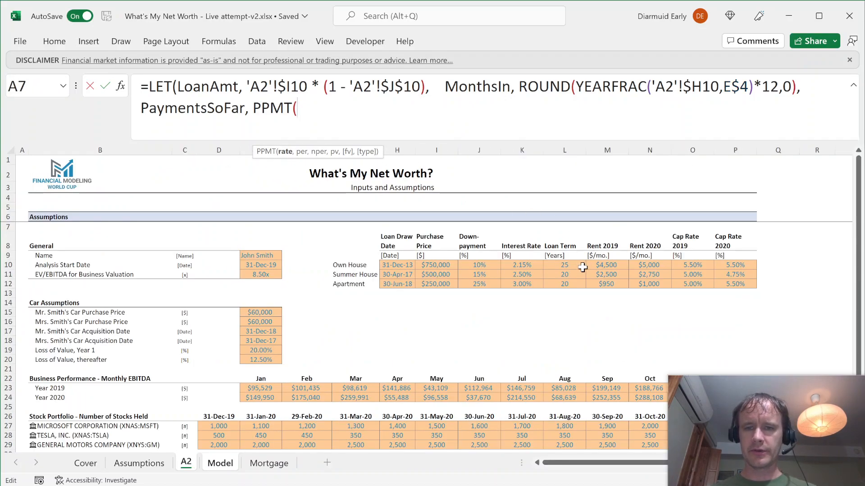
click(522, 265)
key(F4)
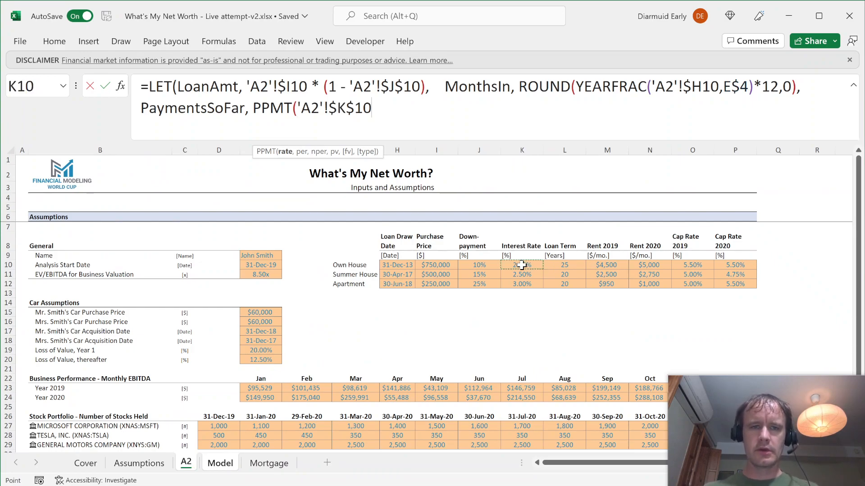
text(/12, )
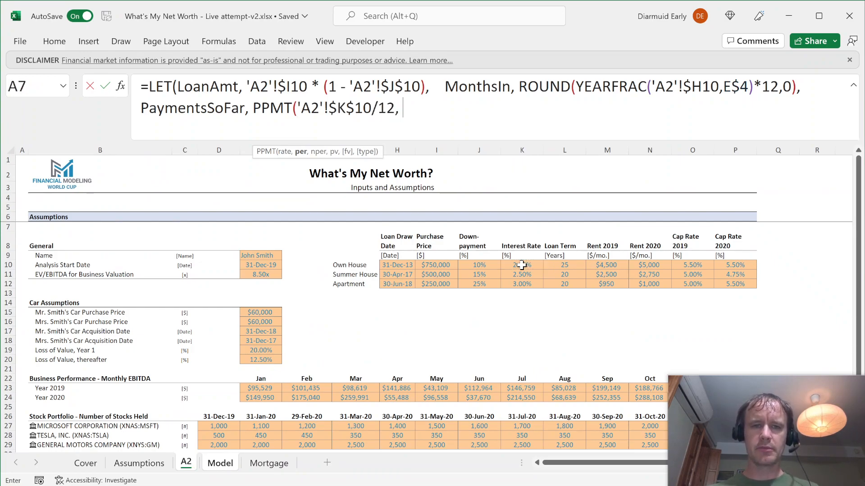
- Supply SEQUENCE(MonthsIn) as the period argument of PPMT
text(seq)
key(Tab)
text(mon)
key(Down)
key(Tab)
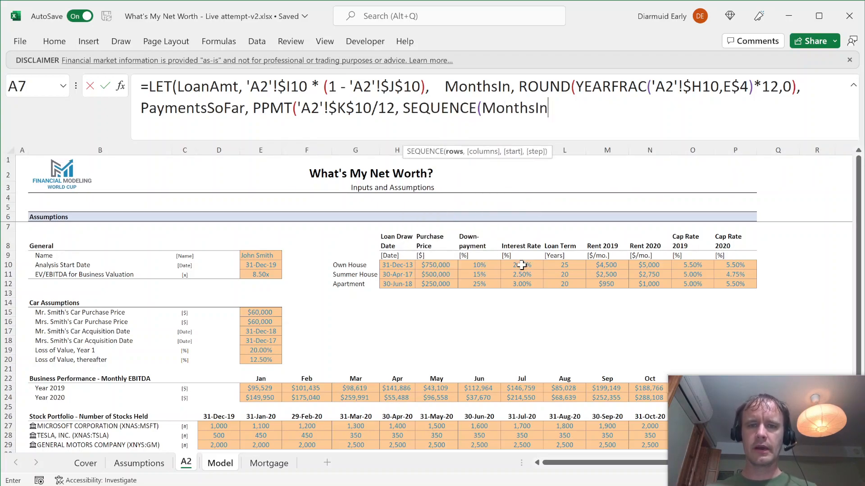
text())
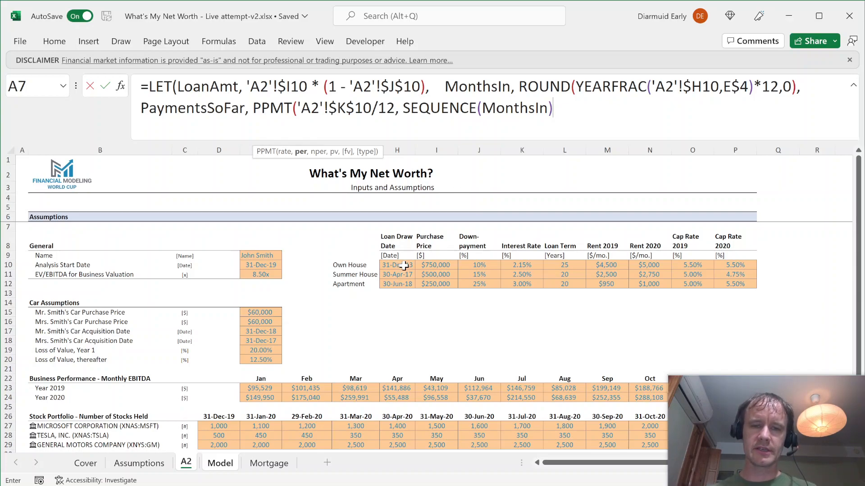
text(,)
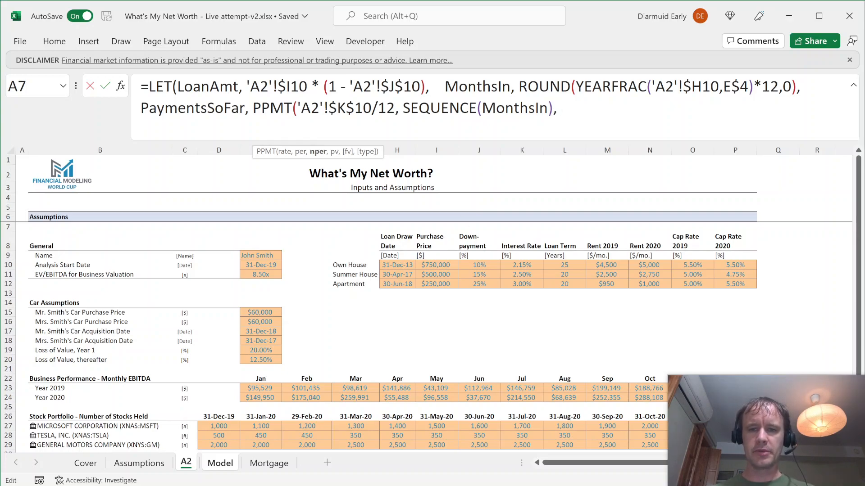
- Complete PPMT with 'A2'!$L$10*12 as the number of periods and LoanAmt as the present value
click(563, 266)
key(F4)
text(*12,)
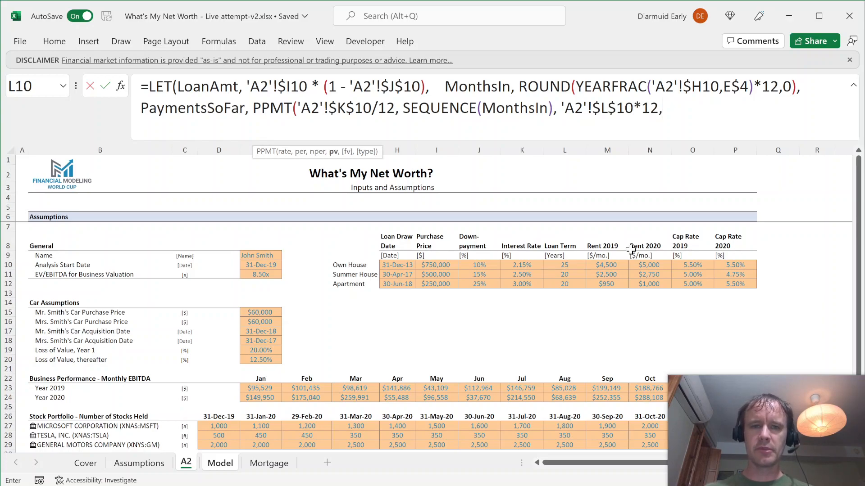
text(loan)
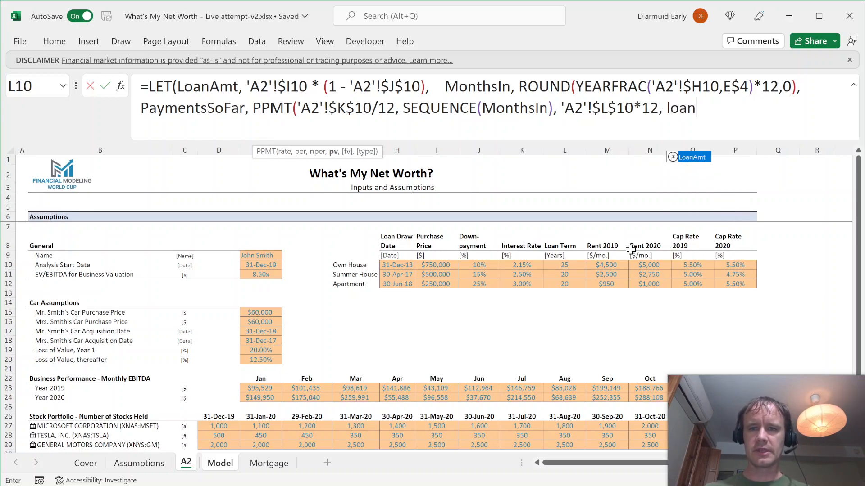
key(Tab)
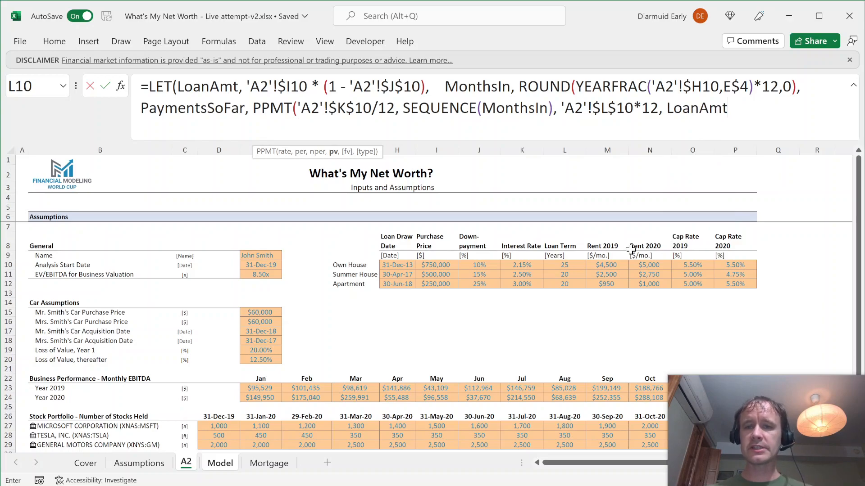
text())
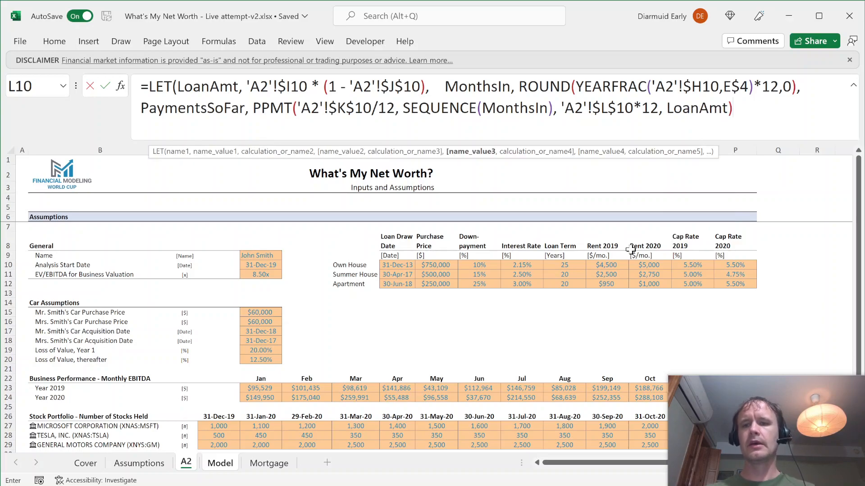
- Make PaymentsSoFar the result of the LET formula and enter the formula in E34
text(, )
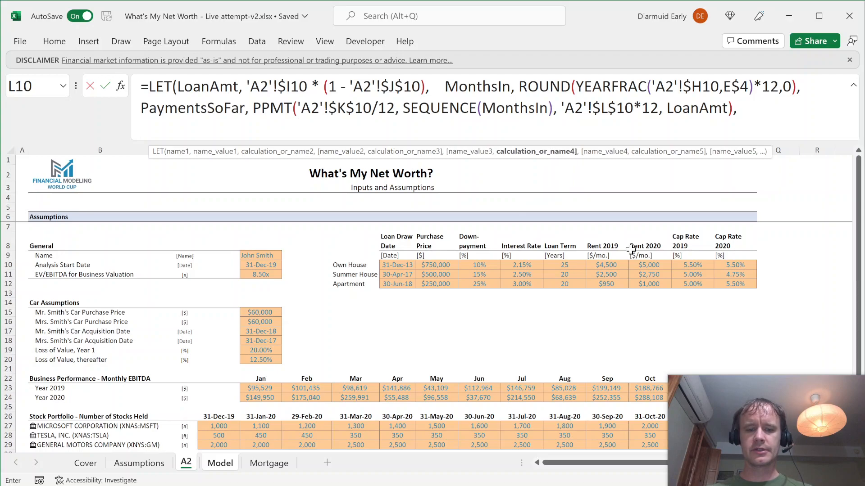
text(pay)
key(Tab)
text())
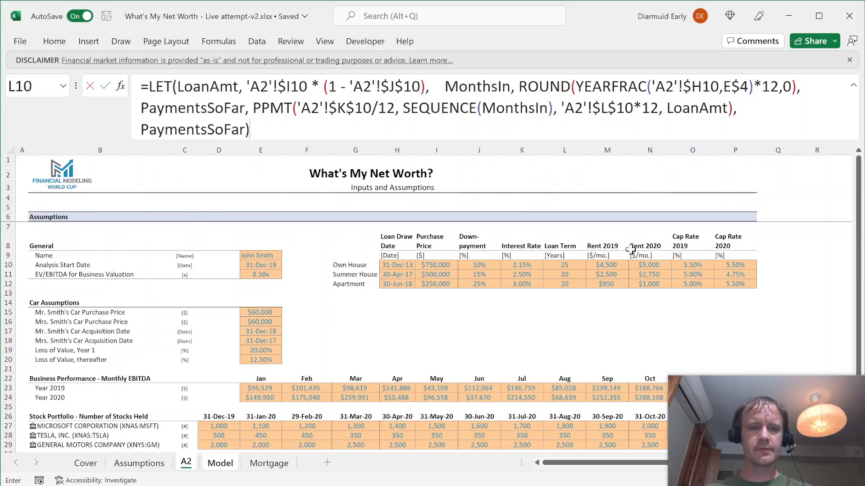
key(Return)
- Clear E37:E41 on the Model sheet to make room for the array spilling from E34
key(Down)
key(Down)
key(Down)
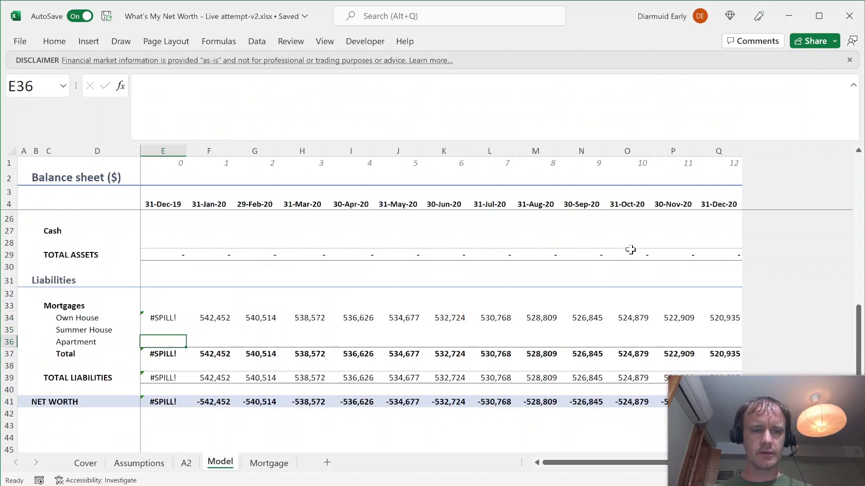
key(shift+Down)
key(shift+Down)
key(shift+Down)
key(shift+Down)
key(Delete)
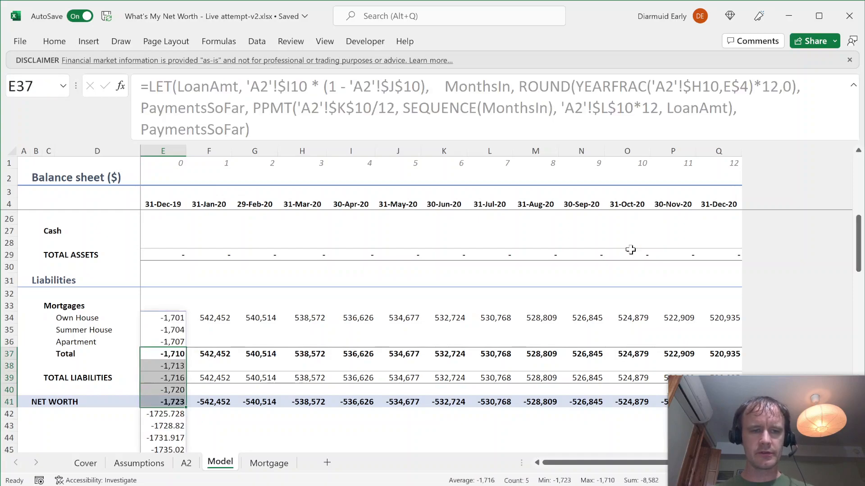
- Select the full spilled range from E34 and review the principal payments it lists
key(Up)
key(Up)
key(Up)
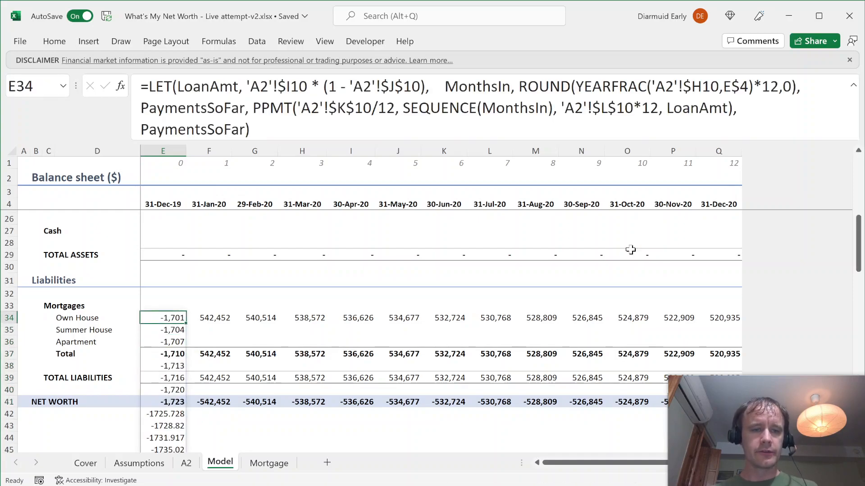
key(ctrl+shift+Down)
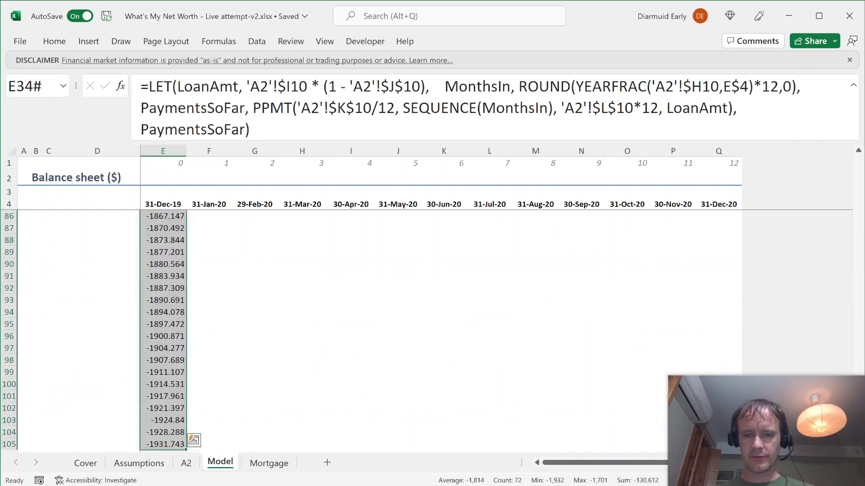
key(ctrl+shift+Up)
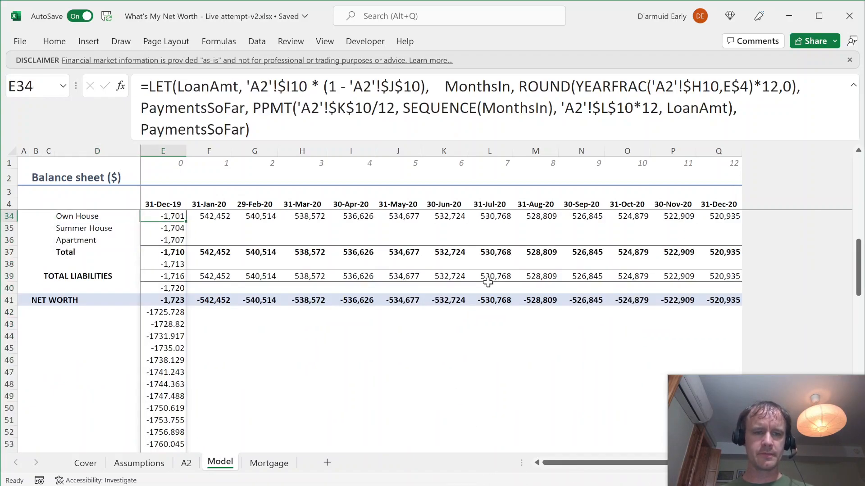
key(Up)
key(Down)
key(ctrl+shift+Down)
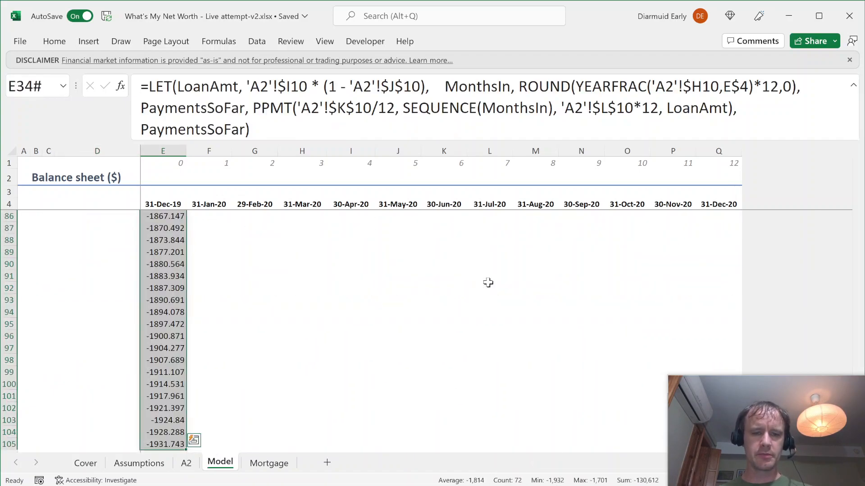
- On the Mortgage sheet, enter =SUM(D10:E10) in H10 to add the first month's interest and payment
key(ctrl+Page_Down)
click(305, 271)
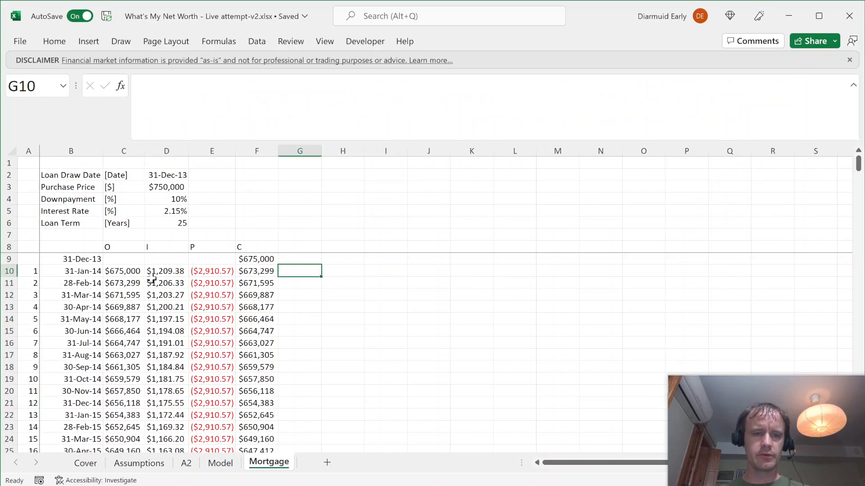
key(Right)
text(=SUM()
key(Left)
key(Left)
key(Left)
key(shift+Left)
key(ctrl+Return)
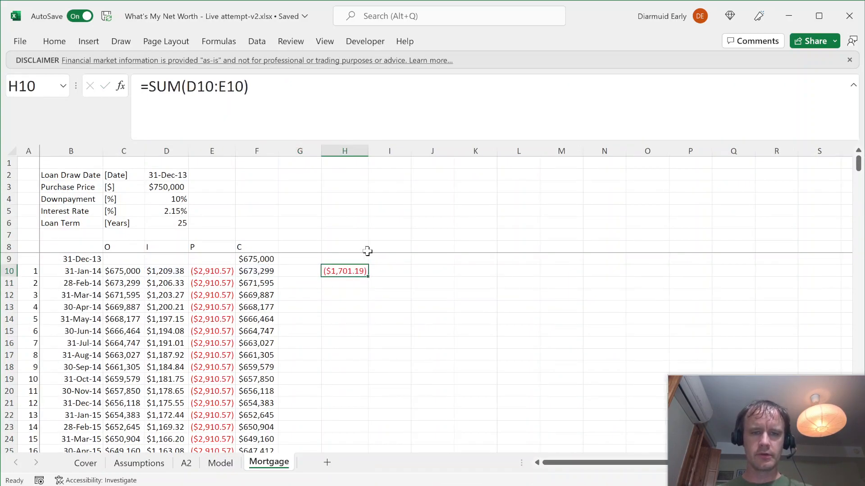
- Fill the interest-plus-payment sum in H10 down column H through row 56 of the Mortgage sheet
key(shift+Down)
key(shift+Down)
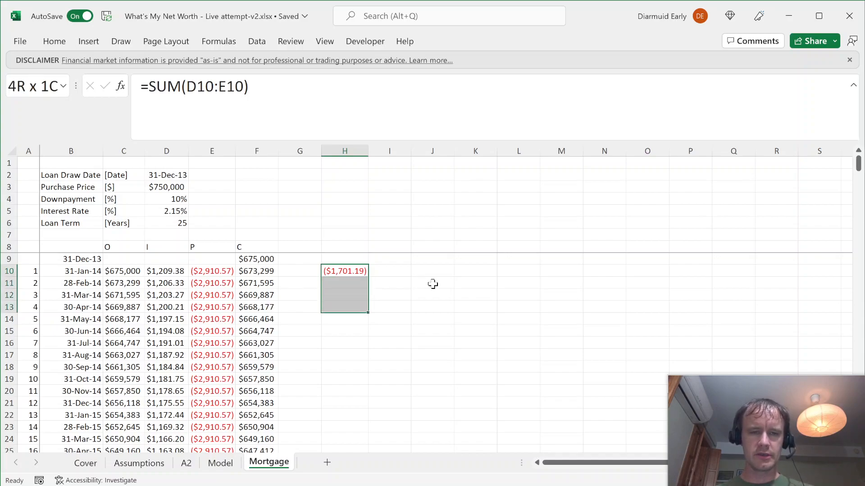
key(shift+Down)
key(shift+Down)
key(shift+Down)
key(shift+Down)
key(shift+Down)
key(shift+Down)
key(shift+Down)
key(shift+Down)
key(shift+Down)
key(shift+Down)
key(shift+Down)
key(shift+Down)
key(shift+Down)
key(shift+Down)
key(shift+Down)
key(shift+Down)
key(shift+Down)
key(shift+Down)
key(shift+Down)
key(shift+Down)
key(ctrl+d)
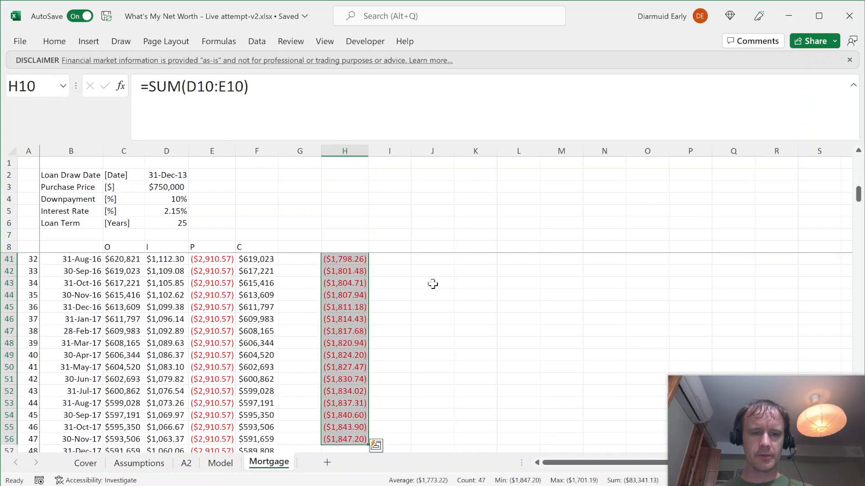
- Enter =Model!E34# in I10 to bring the spilled principal payments alongside column H
key(Right)
text(=)
key(ctrl+Page_Up)
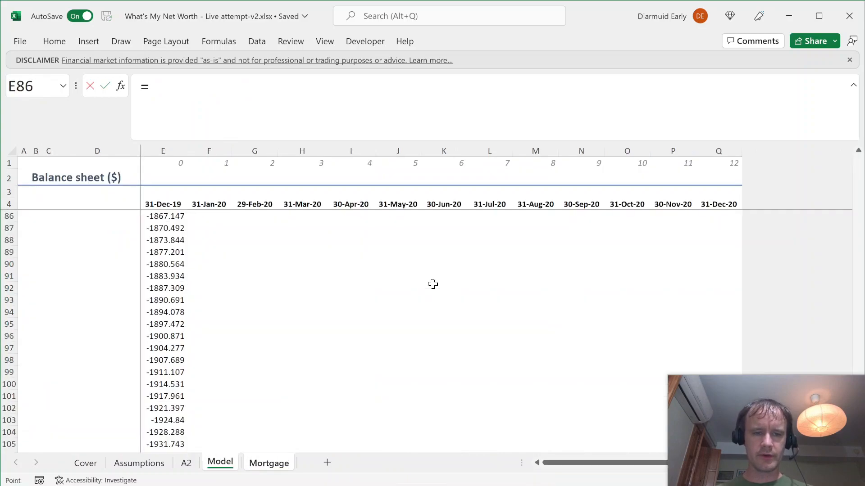
click(171, 252)
key(ctrl+shift+Up)
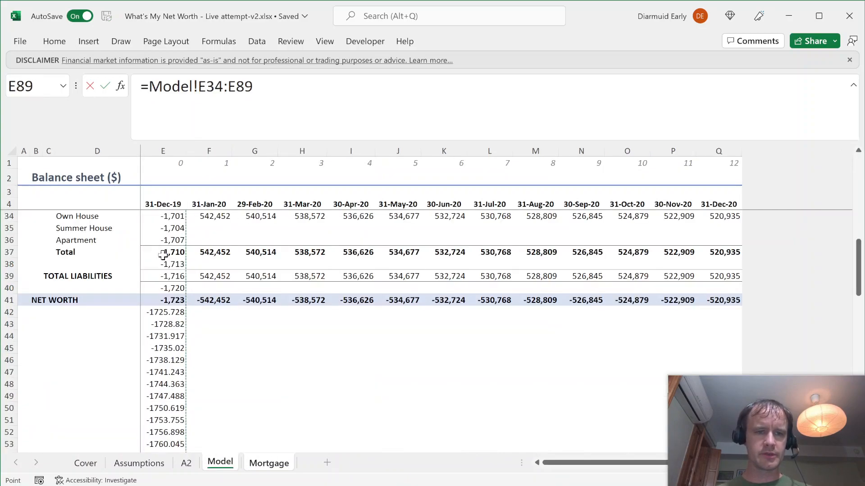
key(ctrl+Up)
text(#)
key(Return)
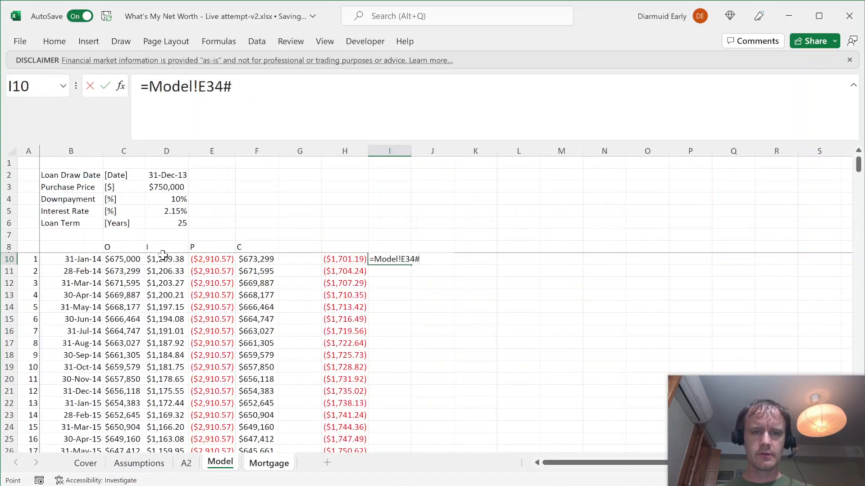
- Apply H10's cell formatting to the range spilled from I10 and autofit the width of column I
key(Up)
key(Left)
key(Right)
key(ctrl+c)
key(ctrl+shift+Down)
key(alt)
key(e)
key(s)
key(t)
key(Return)
key(alt+h)
key(o)
key(i)
- Compare the principal payments in column I with the schedule's sums in column H, row by row
key(Up)
key(Down)
key(Down)
key(Down)
key(Down)
key(Down)
key(Down)
key(Down)
key(Down)
key(Down)
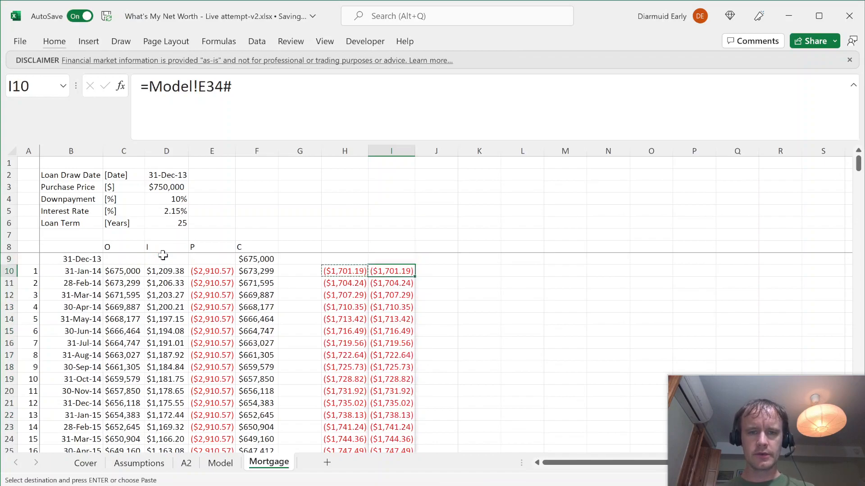
- Clear the check columns H and I on the Mortgage sheet
key(ctrl+space)
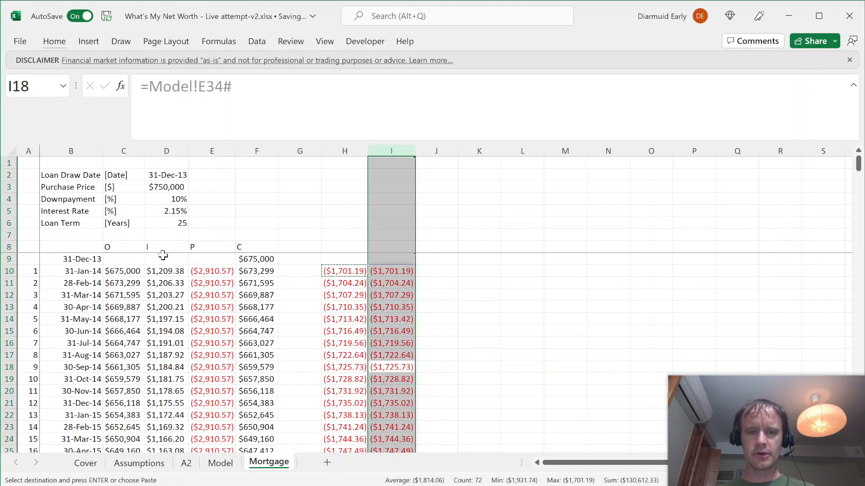
key(shift+Left)
key(Delete)
- In E34's LET formula on the Model sheet, replace the PaymentsSoFar result with a new ClosingBal variable beginning with LoanAmt
key(ctrl+Page_Up)
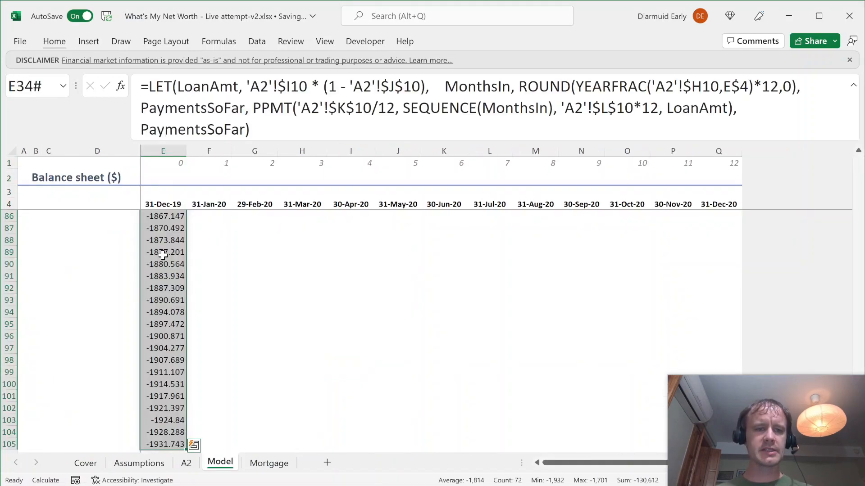
key(ctrl+shift+Up)
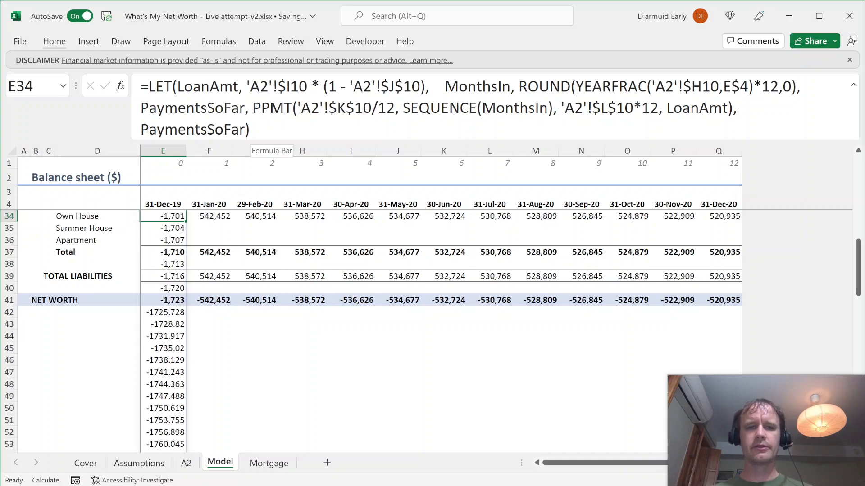
key(F2)
key(Left)
key(ctrl+shift+Left)
text(ClosingB)
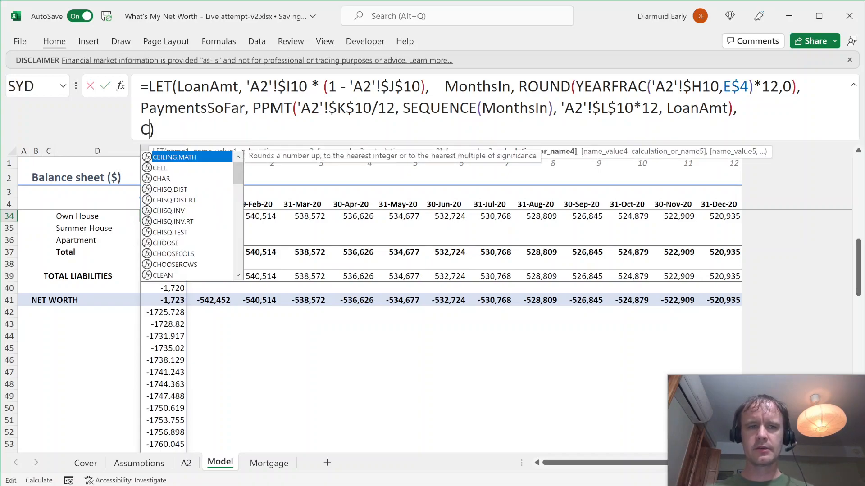
text(al, Loan)
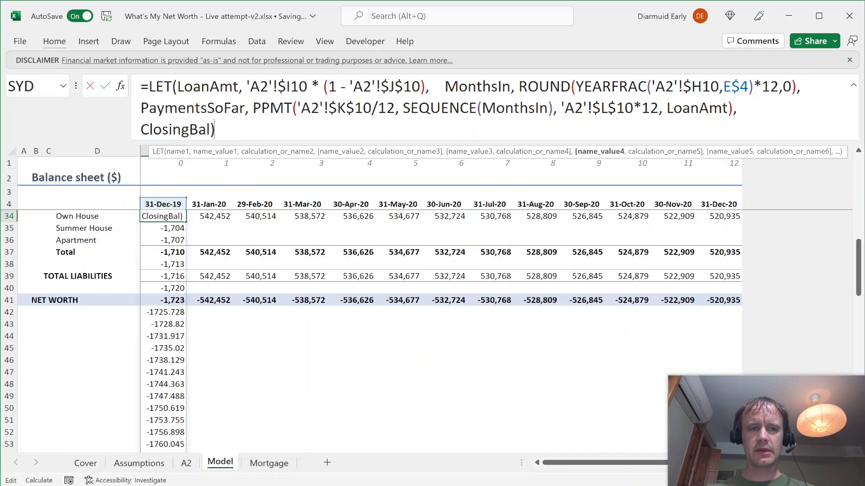
text(Amt)
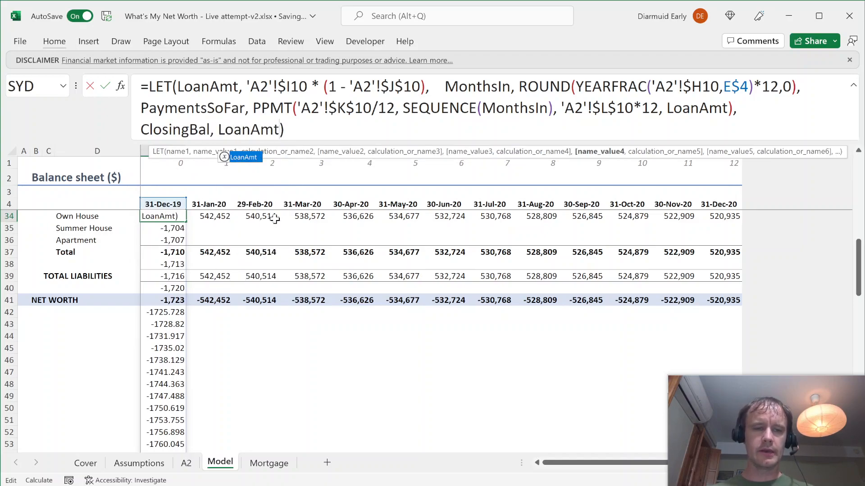
- Complete the ClosingBal definition as LoanAmt + SUM(PaymentsSoFar), removing the stray 34:34 reference
text( +34:34sum)
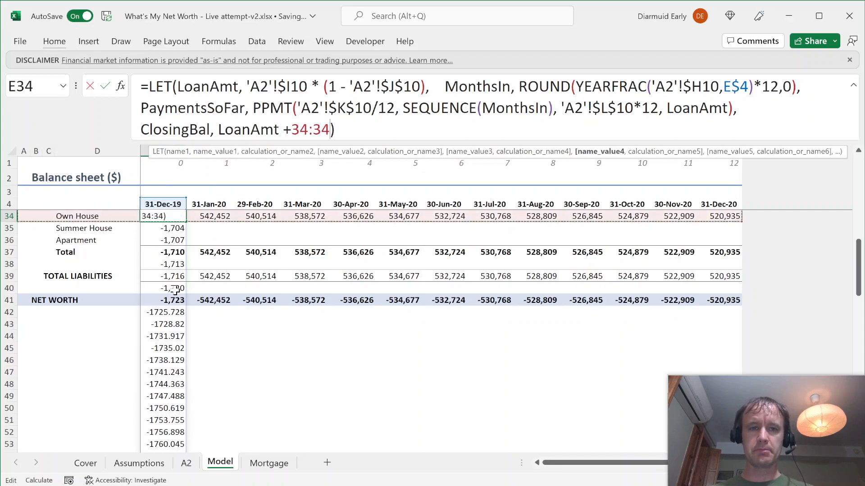
key(BackSpace)
key(BackSpace)
key(BackSpace)
key(BackSpace)
key(BackSpace)
key(BackSpace)
key(BackSpace)
key(BackSpace)
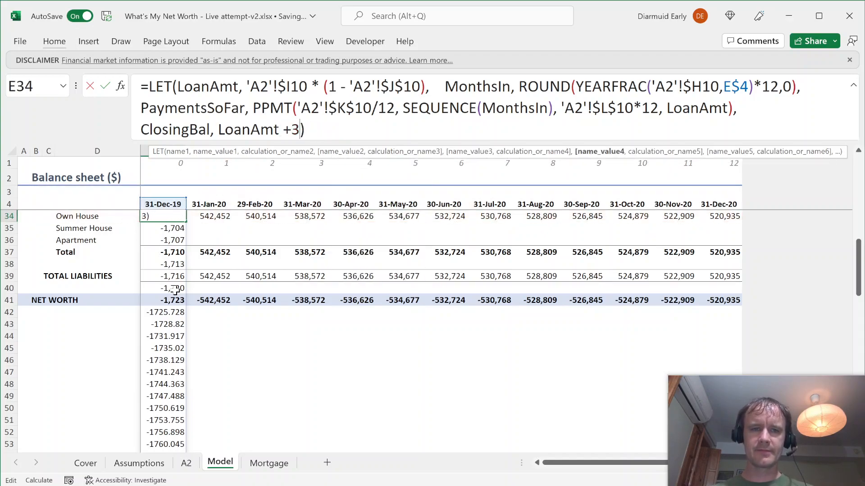
text(()
key(BackSpace)
text(sum)
key(Tab)
text(pay)
key(Tab)
text())
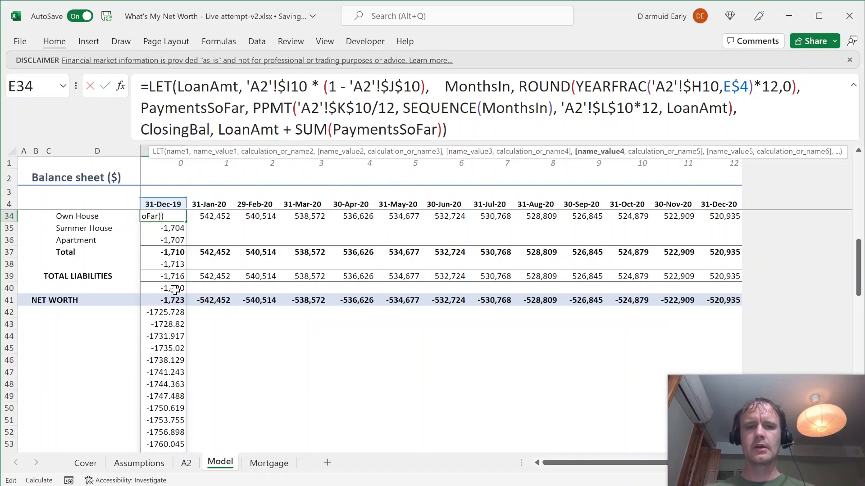
- Make ClosingBal the final result of the LET formula and enter it in E34
text(, clos)
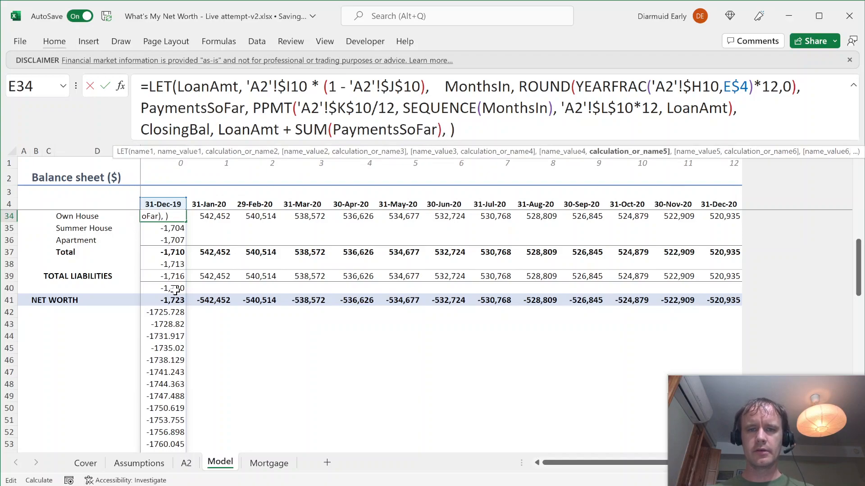
key(Tab)
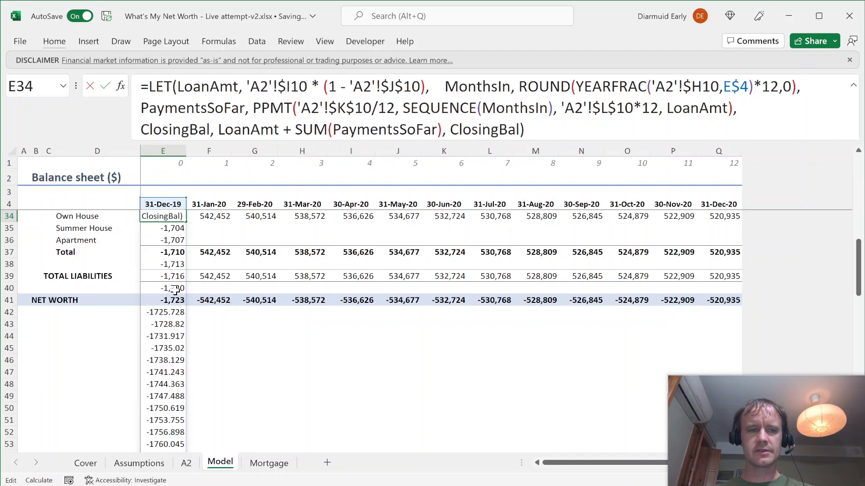
key(Return)
key(Up)
key(Up)
key(Up)
key(Up)
key(Down)
key(Down)
key(Down)
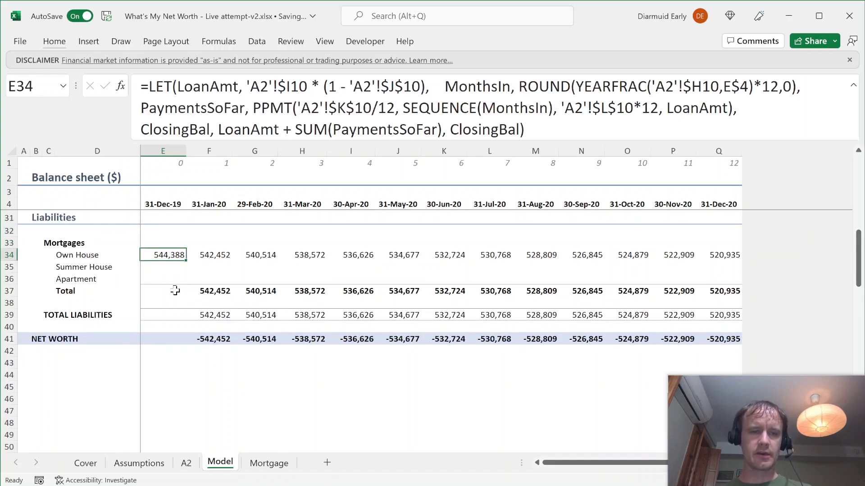
- Move the whole LET formula text unchanged from E34 to the Summer House cell E35
key(F2)
key(ctrl+shift+Home)
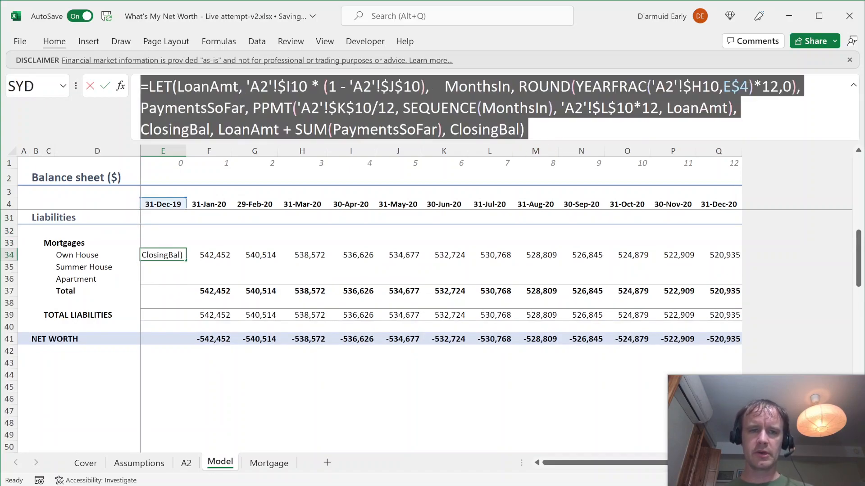
key(ctrl+x)
key(Return)
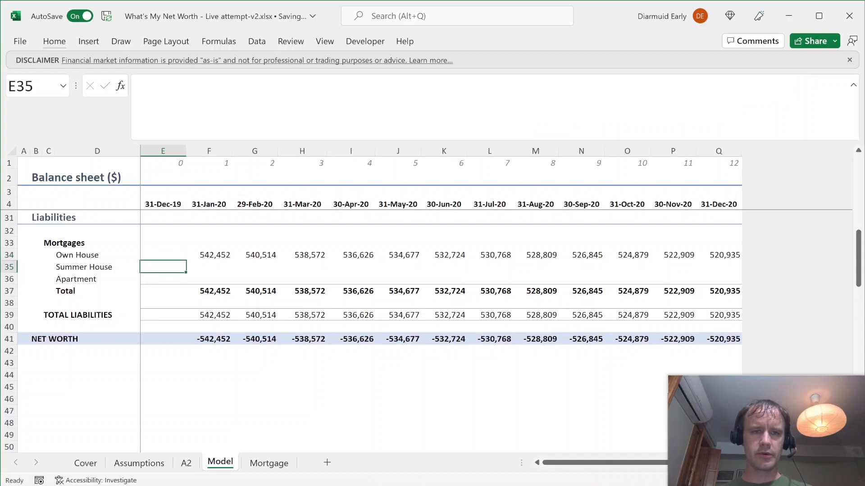
key(ctrl+v)
key(Return)
- Copy the Own House mortgage formula from F34 back into E34
key(Up)
key(Up)
key(Right)
key(ctrl+c)
key(Left)
key(ctrl+v)
- Fill the LET formula in E35 across the Summer House row to Q35
key(Down)
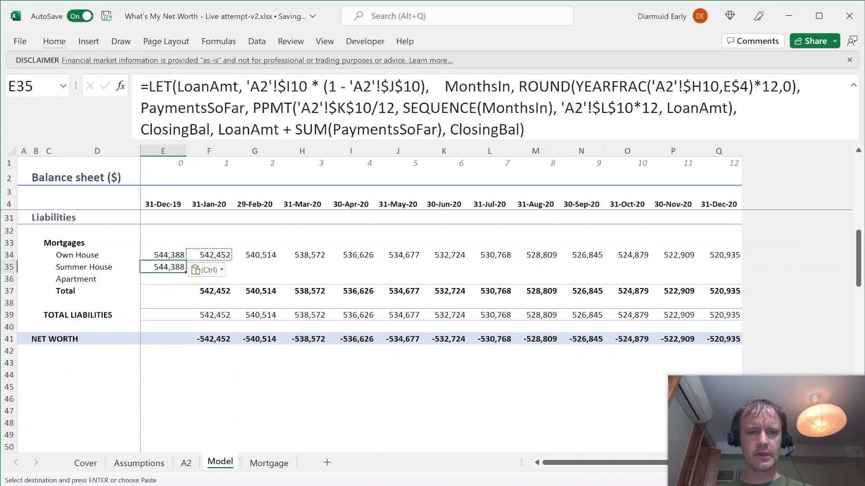
key(shift+Right)
key(shift+Right)
key(shift+Right)
key(shift+Right)
key(shift+Right)
key(shift+Right)
key(shift+Right)
key(shift+Right)
key(shift+Right)
key(shift+Right)
key(shift+Right)
key(shift+Right)
key(Escape)
key(ctrl+r)
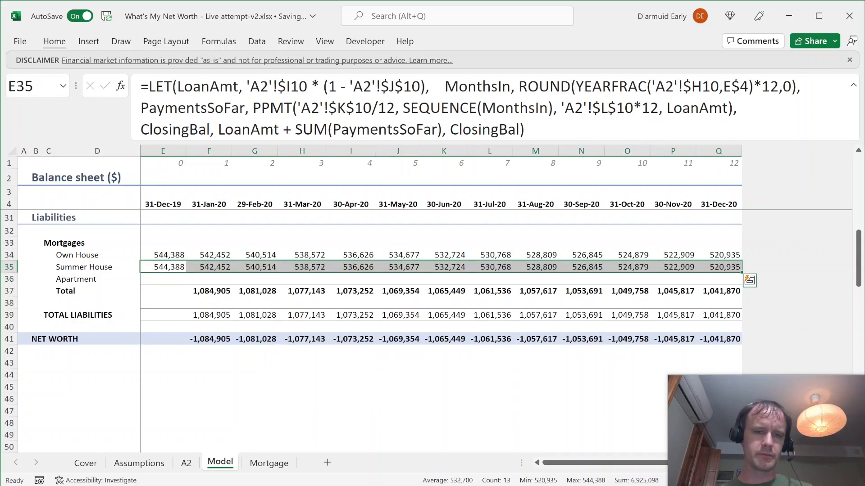
key(Down)
key(Right)
key(Down)
key(shift+Down)
key(shift+Down)
key(shift+Down)
key(shift+Down)
key(ctrl+c)
key(Left)
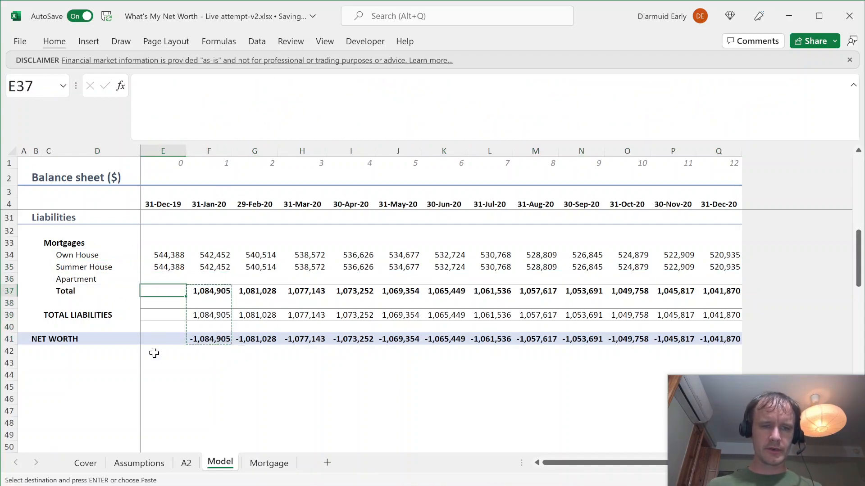
key(Escape)
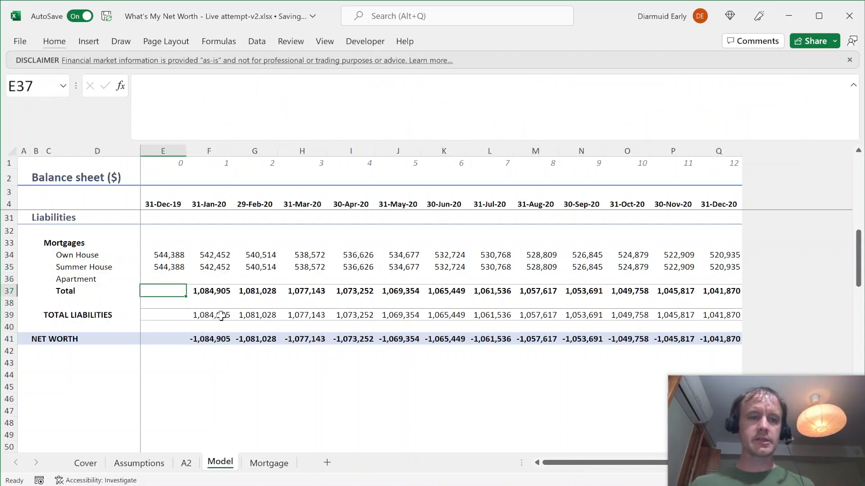
- Enlarge the formula display for E35 and examine how ClosingBal is named, calculated and returned in the LET formula
click(167, 270)
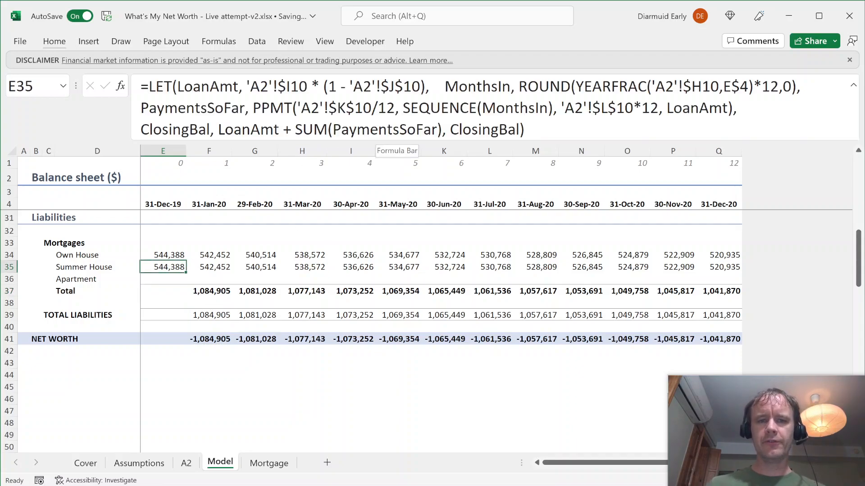
drag(476, 142, 476, 185)
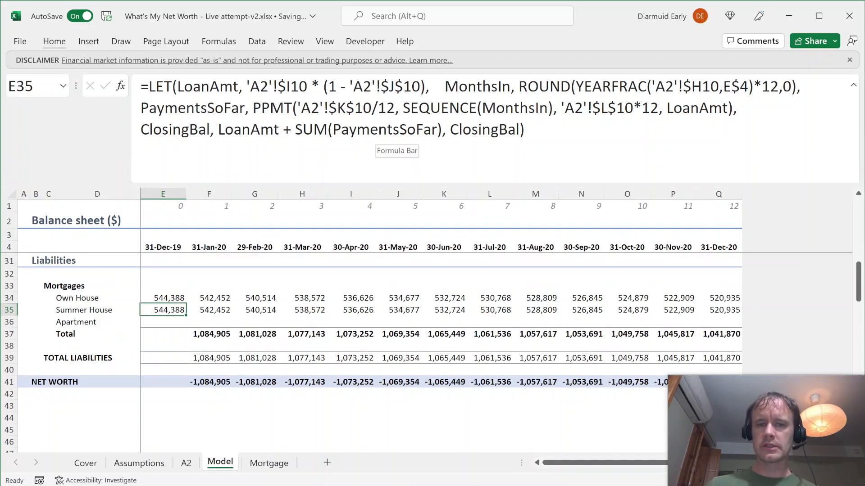
double_click(485, 130)
drag(219, 130, 442, 130)
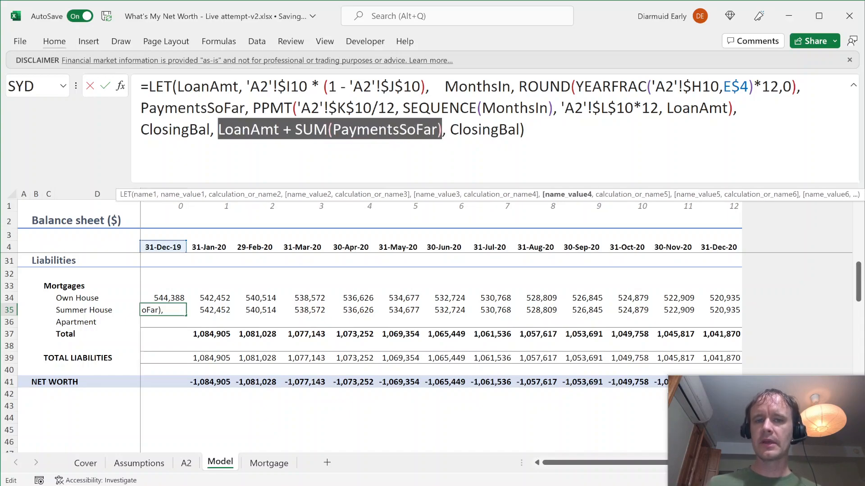
double_click(484, 129)
double_click(175, 130)
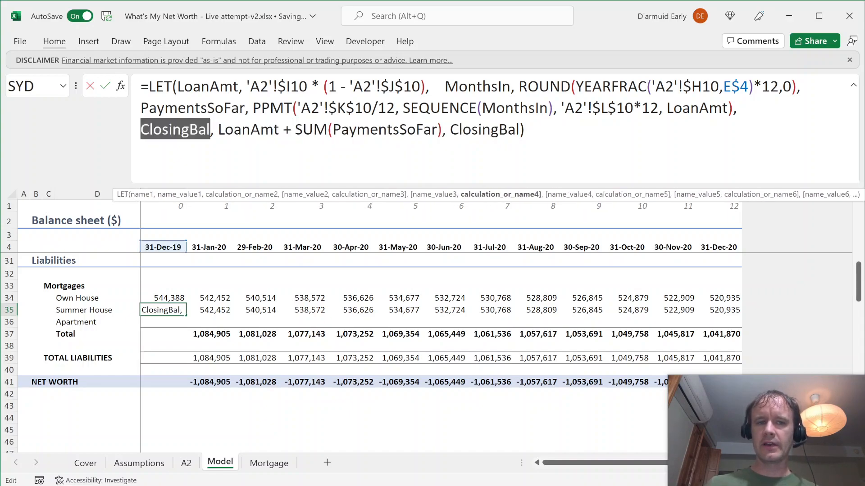
double_click(484, 130)
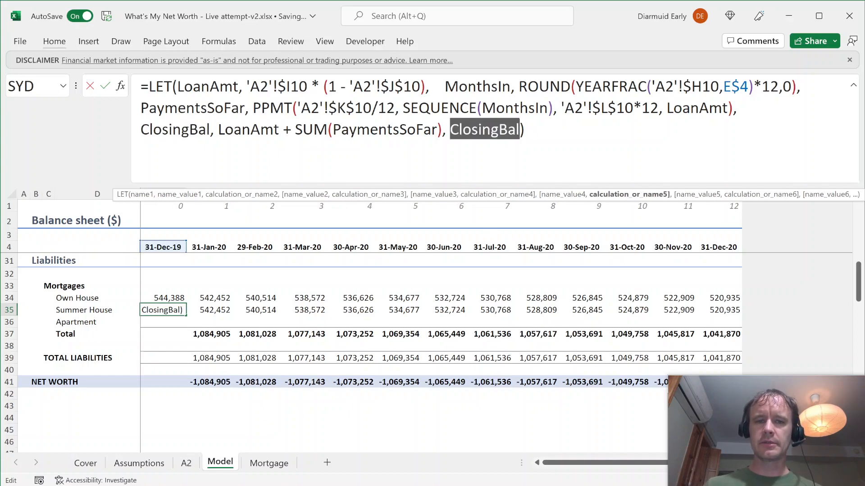
key(ctrl+Return)
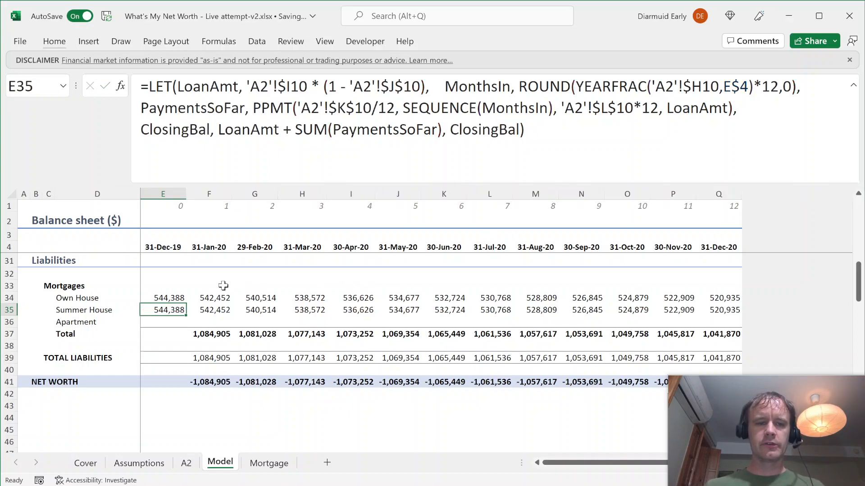
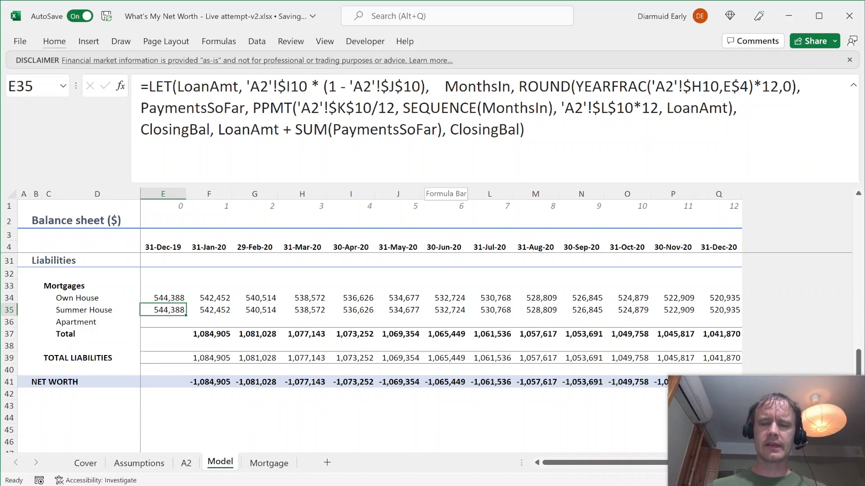
- Change the final result of E35's LET formula to MonthsIn to inspect that intermediate value
double_click(484, 129)
text(mon)
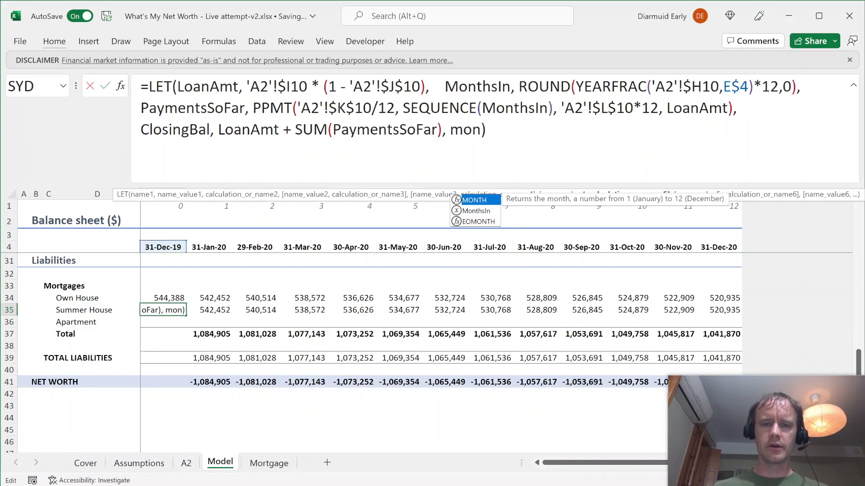
key(Down)
key(Tab)
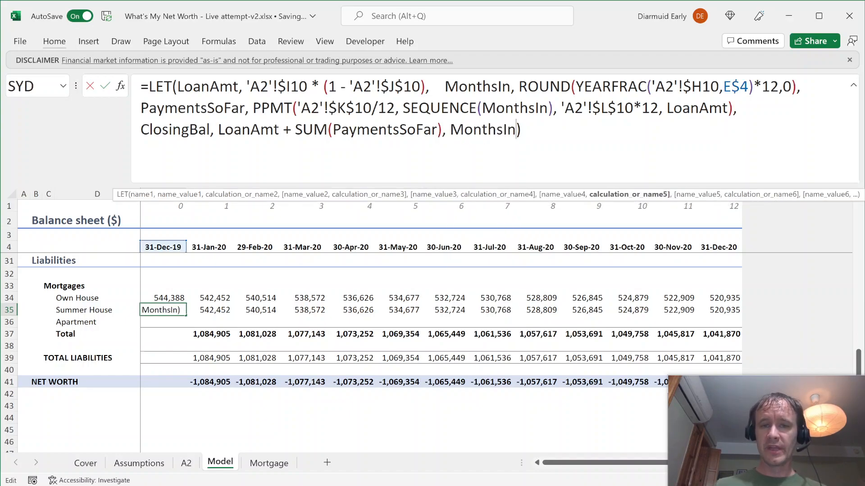
key(ctrl+Return)
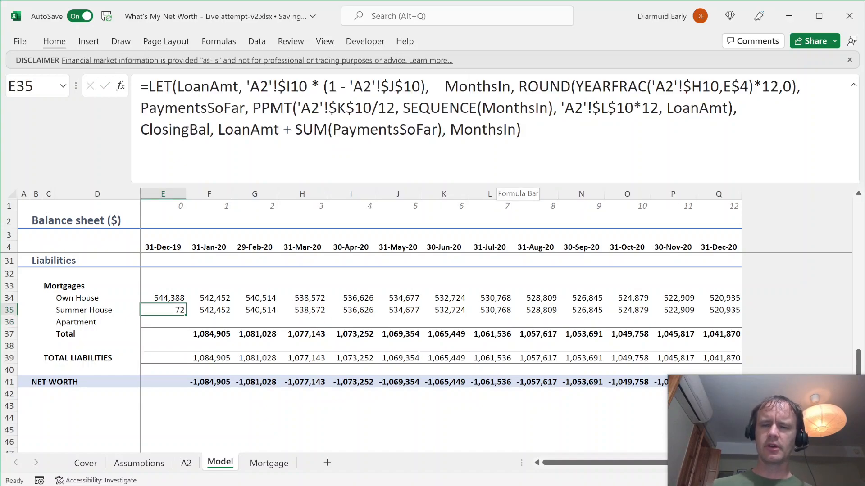
- Change the final result of E35's LET formula to LoanAmt and enter it
double_click(493, 130)
text(loa)
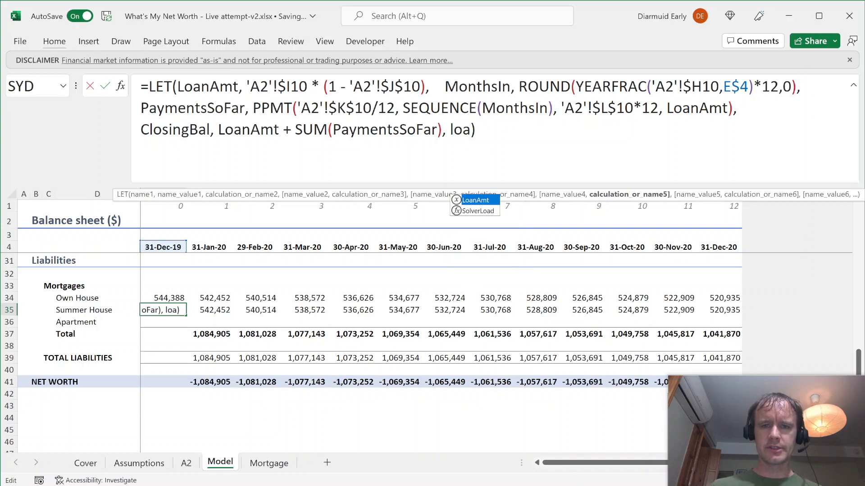
key(Tab)
key(Return)
key(Up)
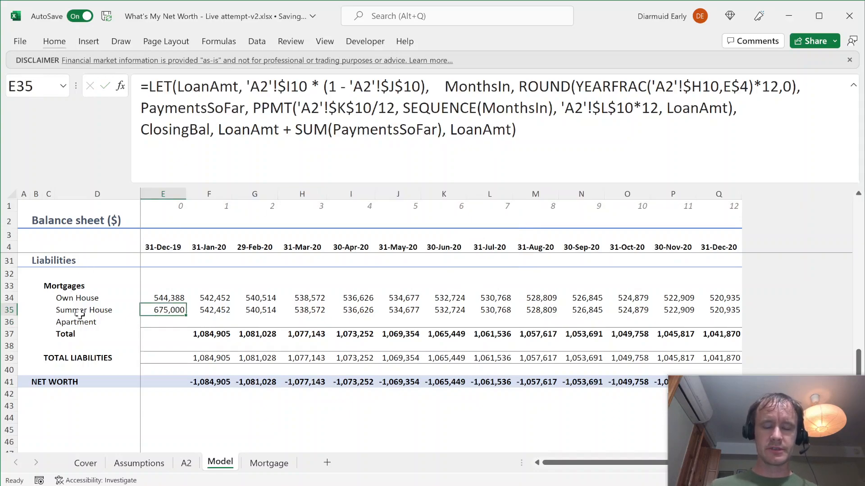
- Make the LET formula in E35 return PaymentsSoFar temporarily and compare the spilled payments with the Mortgage sheet's schedule
double_click(480, 131)
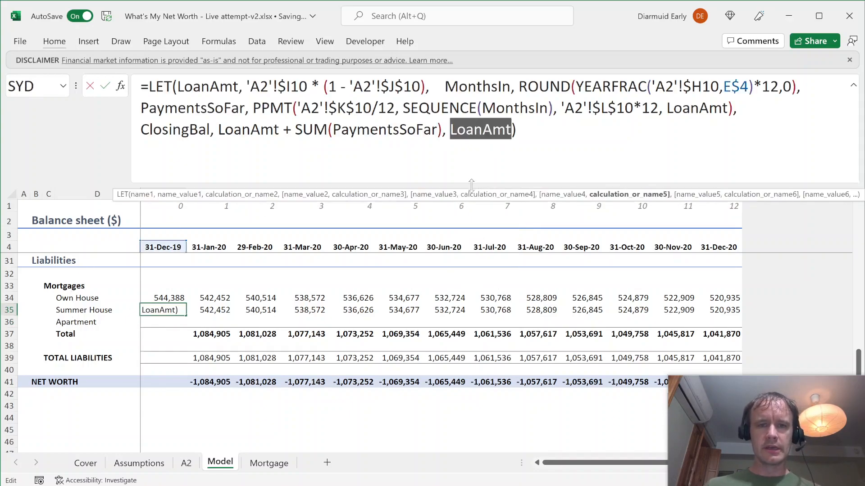
text(pay)
key(Tab)
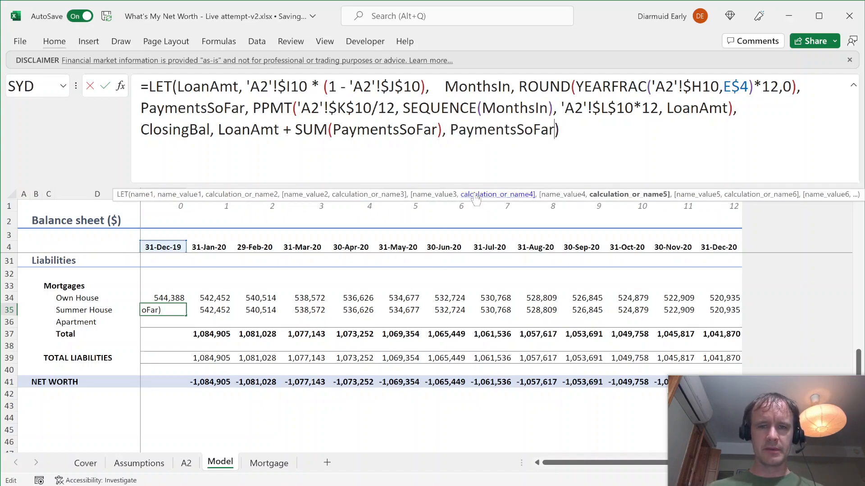
key(Return)
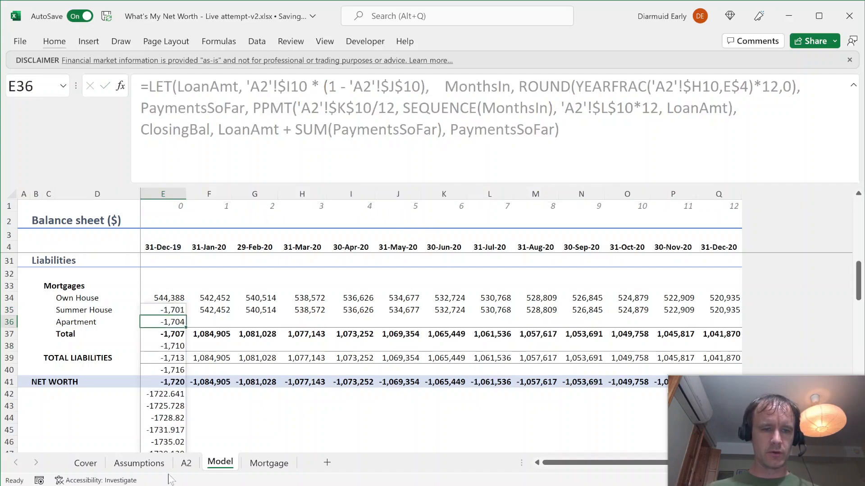
scroll(203, 392, down, 10)
scroll(203, 391, up, 17)
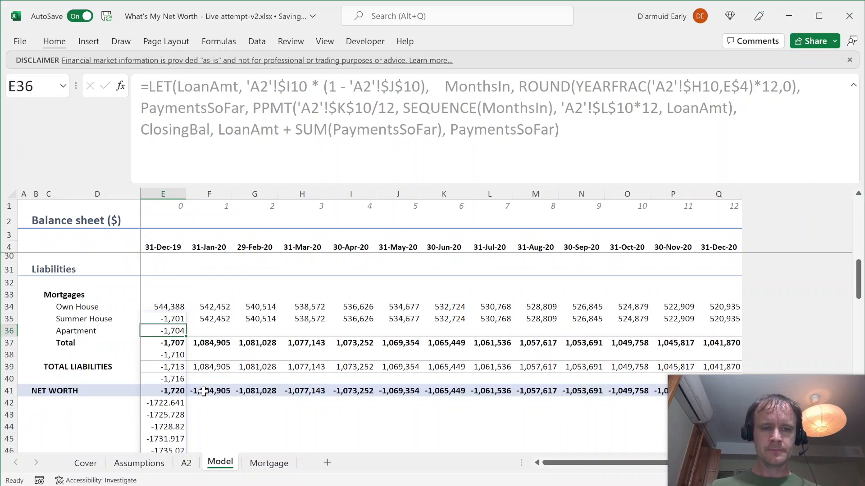
scroll(244, 411, down, 7)
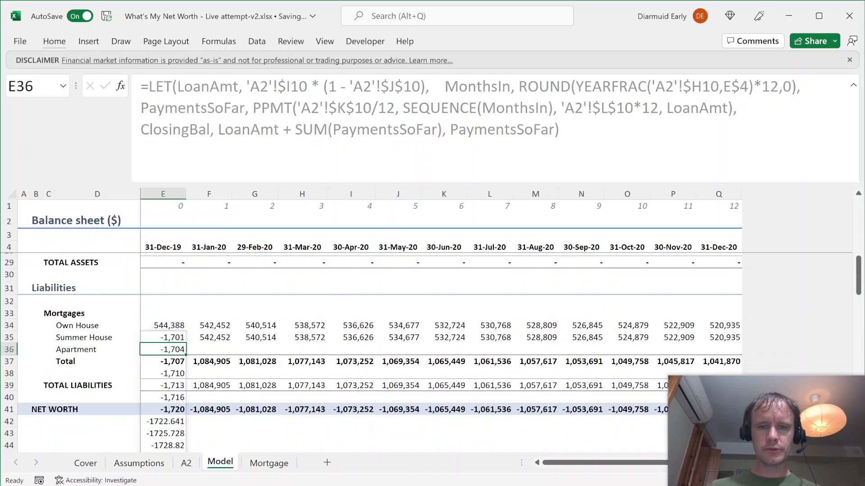
key(Up)
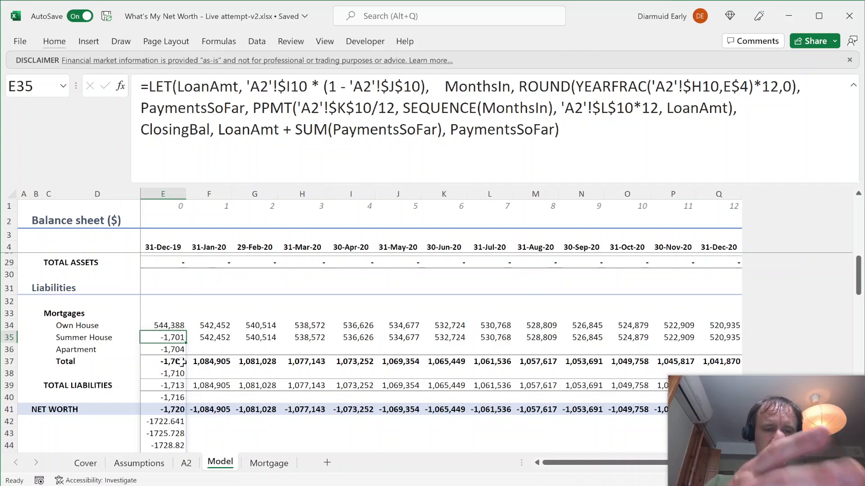
key(ctrl+Page_Down)
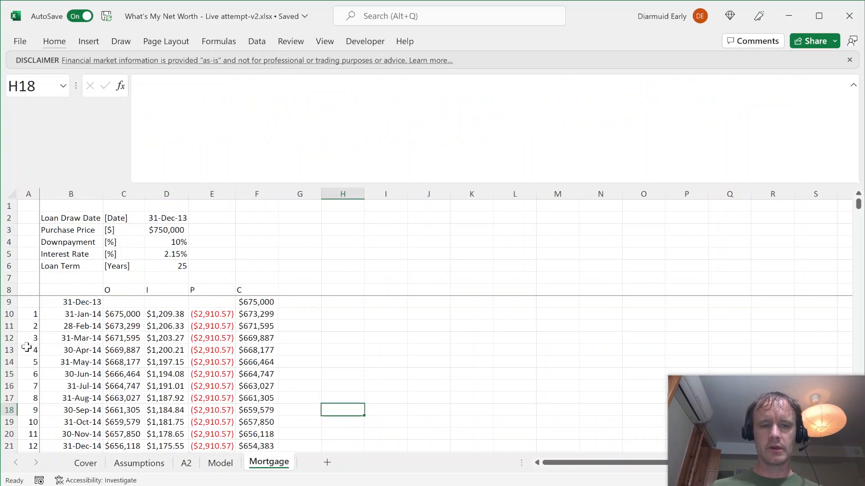
key(ctrl+Page_Up)
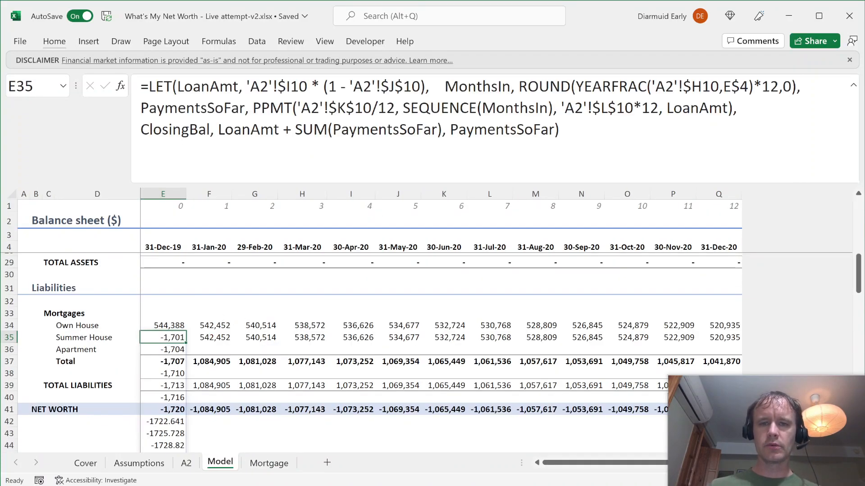
- Change the LET formula's final result in the Summer House cell E35 to ClosingBal
key(F2)
key(Left)
key(ctrl+shift+Left)
text(clos)
key(Tab)
key(ctrl+Return)
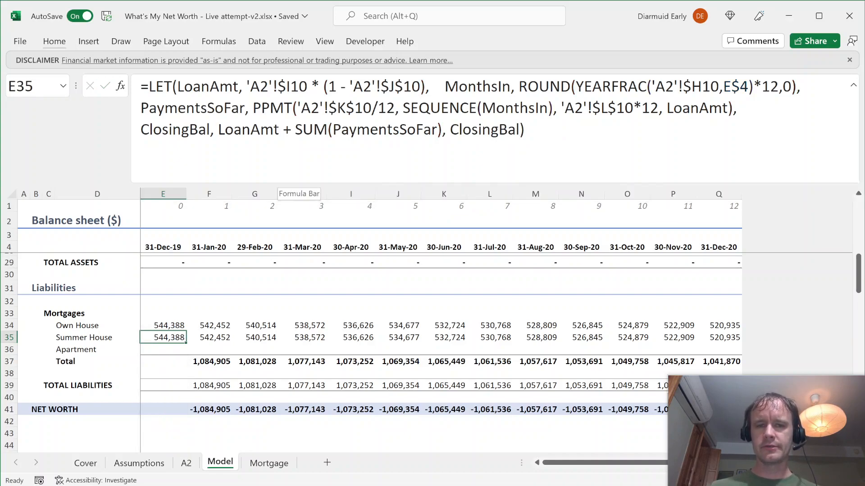
double_click(485, 130)
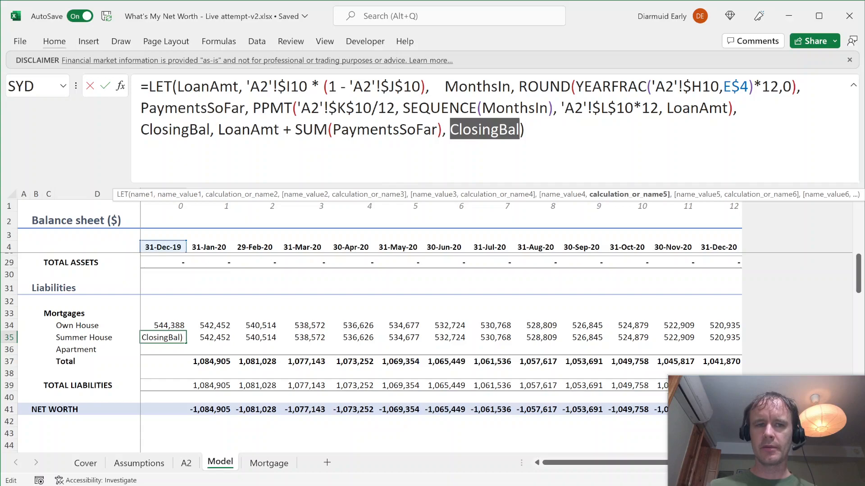
key(Escape)
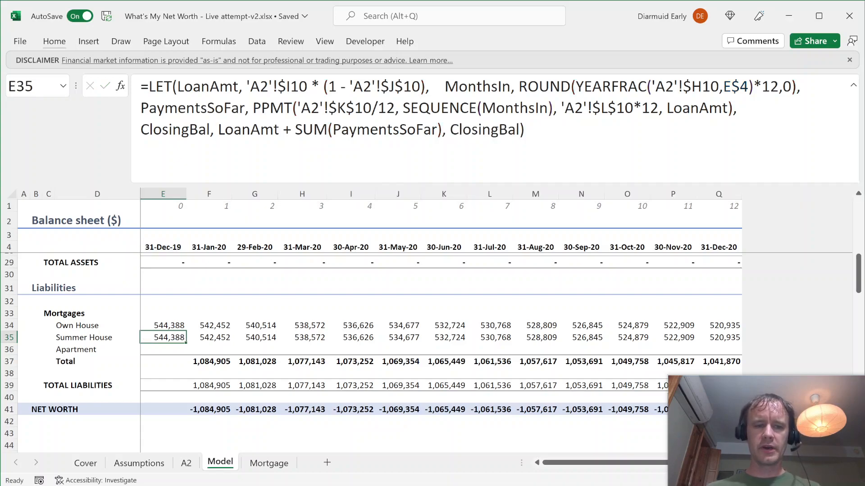
- Copy the complete LET formula text from E35 and replace the XLOOKUP formula in the Own House cell E34 with it
drag(528, 131, 4, 54)
key(ctrl+c)
key(Escape)
key(Up)
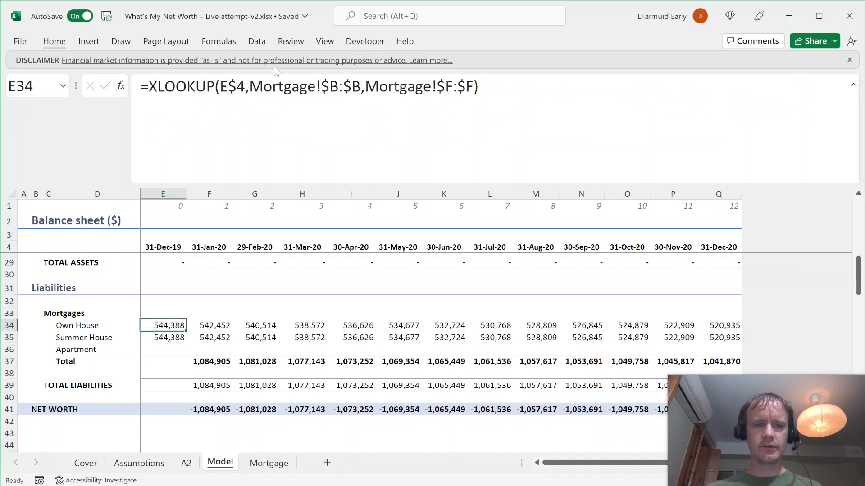
click(495, 91)
drag(495, 91, 72, 54)
key(ctrl+v)
key(ctrl+Return)
key(ctrl+shift+Right)
key(ctrl+shift+Left)
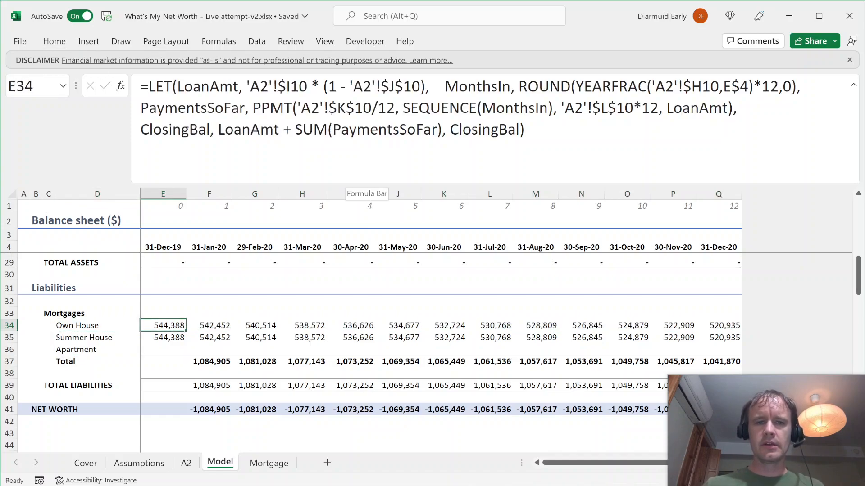
- Examine the SEQUENCE and PPMT arguments and the PaymentsSoFar part of the E34 formula against the Mortgage sheet's schedule
drag(410, 108, 548, 108)
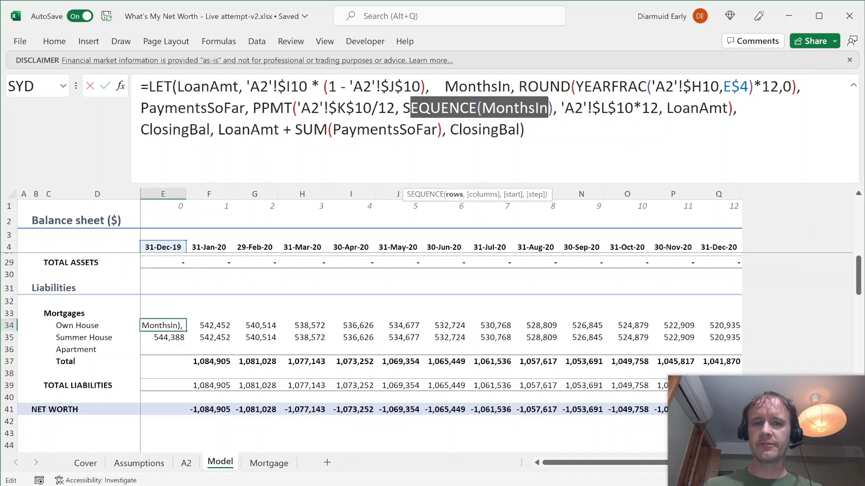
click(399, 108)
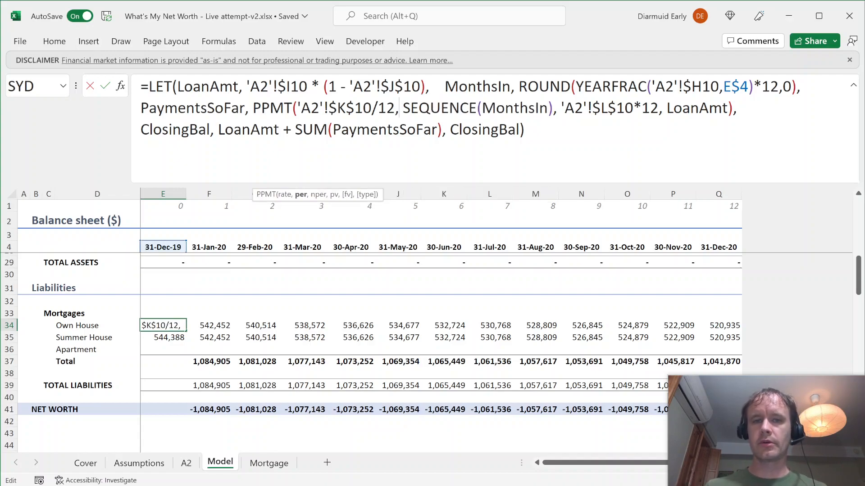
key(Escape)
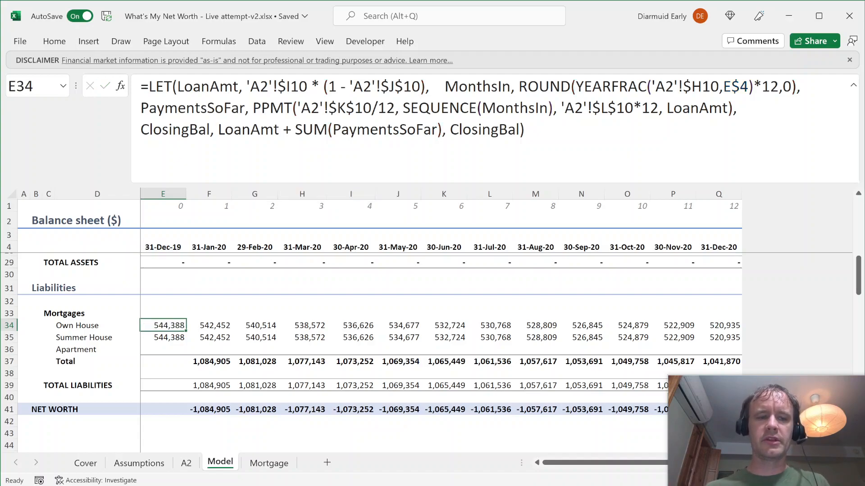
drag(141, 87, 532, 135)
key(Escape)
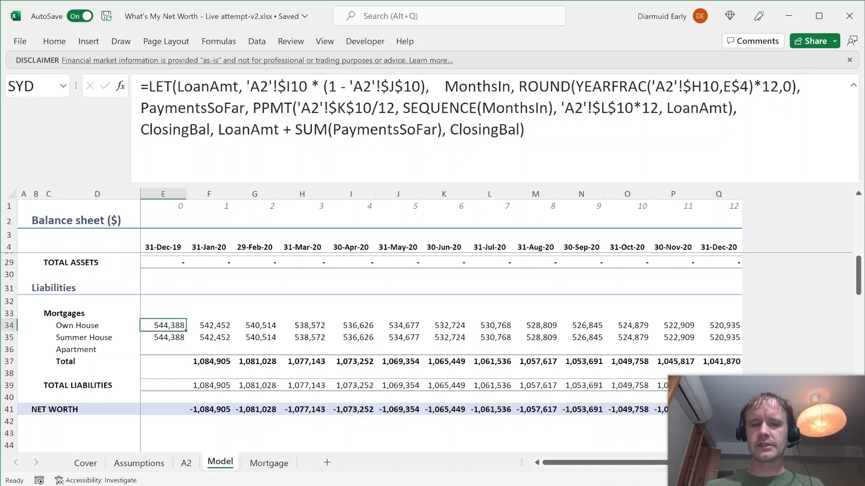
click(164, 108)
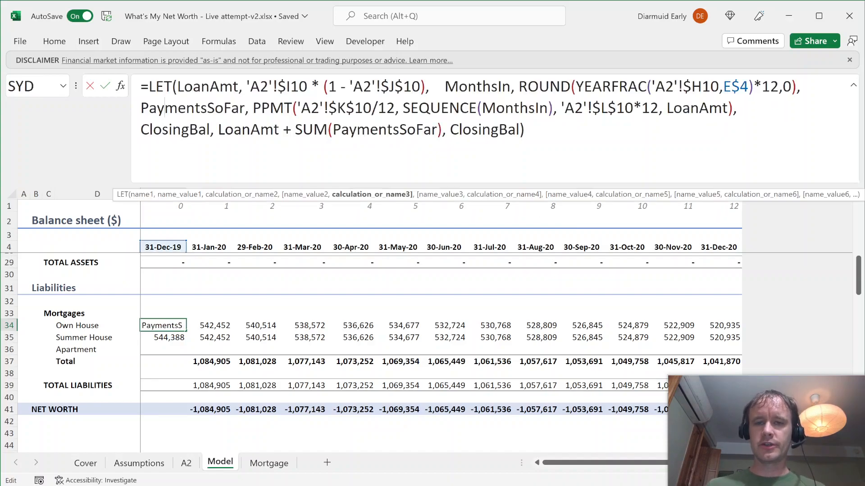
key(Escape)
key(ctrl+Page_Down)
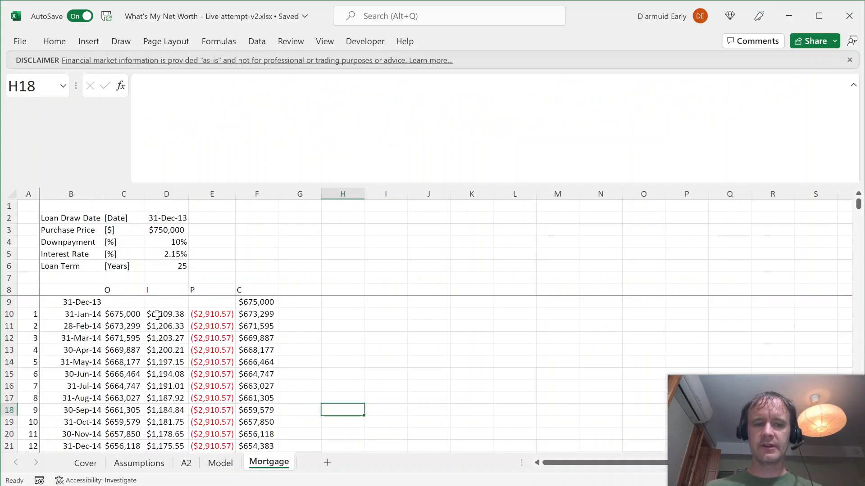
key(ctrl+Page_Up)
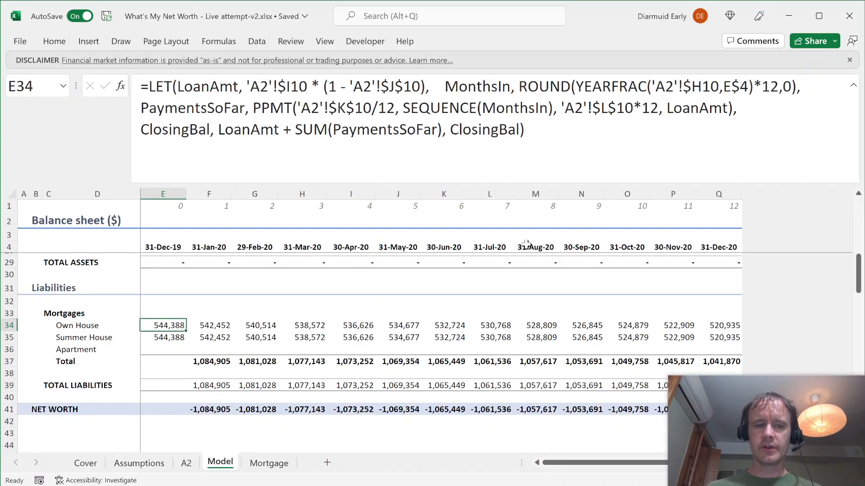
- Fill the Own House mortgage balance formulas down through the Summer House and Apartment rows, covering E34:Q36
key(ctrl+shift+Right)
key(shift+Down)
key(shift+Down)
key(ctrl+d)
- Copy the total, total liabilities and net worth formulas from F37:F41 into column E for 31-Dec-19
key(Right)
key(Down)
key(Down)
key(Down)
key(shift+Down)
key(shift+Down)
key(shift+Down)
key(shift+Down)
key(ctrl+c)
key(Left)
key(ctrl+v)
- Go to the 31-Dec-19 Business equity cell on Model and examine the EV/EBITDA multiple and 2019 monthly EBITDA on sheet A2
key(Up)
key(Up)
key(Up)
key(Up)
key(Up)
key(Up)
key(Up)
key(Up)
key(Up)
key(Up)
key(Up)
key(Up)
key(Up)
key(Up)
key(Up)
key(Up)
key(Up)
key(Up)
key(Up)
key(Up)
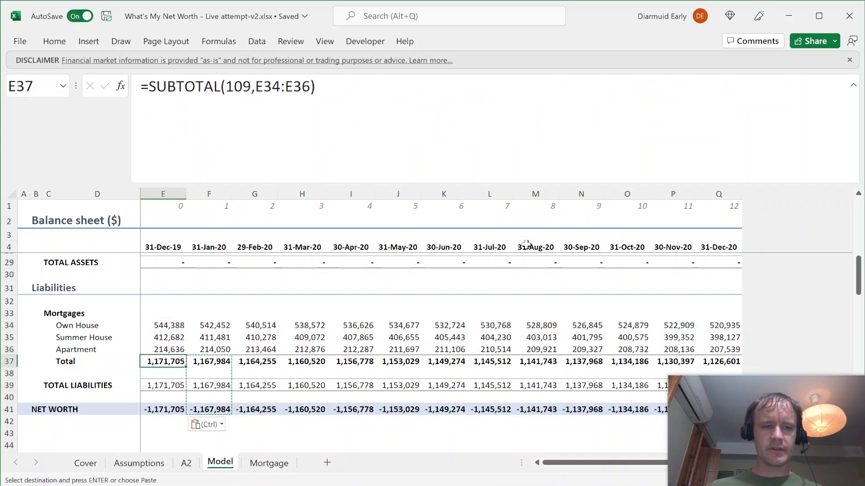
key(Up)
key(Up)
key(Up)
key(Up)
key(Up)
key(Up)
key(Up)
key(Up)
key(Up)
key(Up)
key(Up)
key(Up)
key(Down)
key(Down)
key(Down)
key(Down)
key(Down)
key(Down)
key(Down)
key(Down)
key(Up)
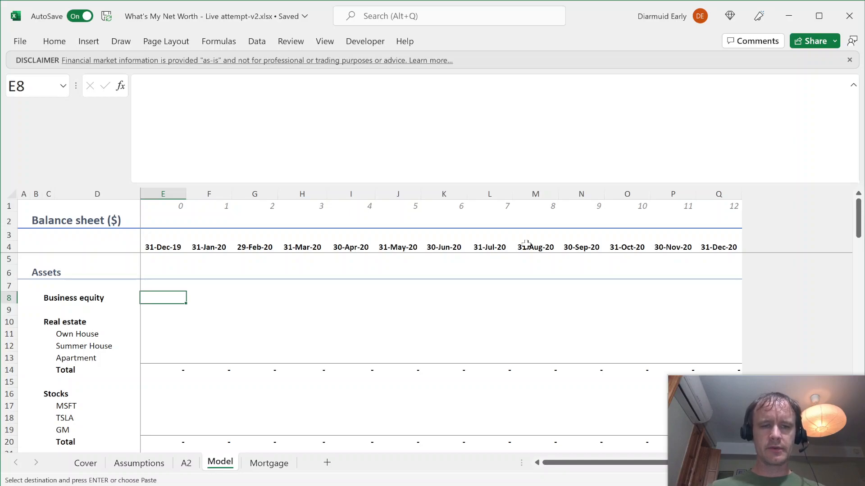
key(ctrl+Page_Up)
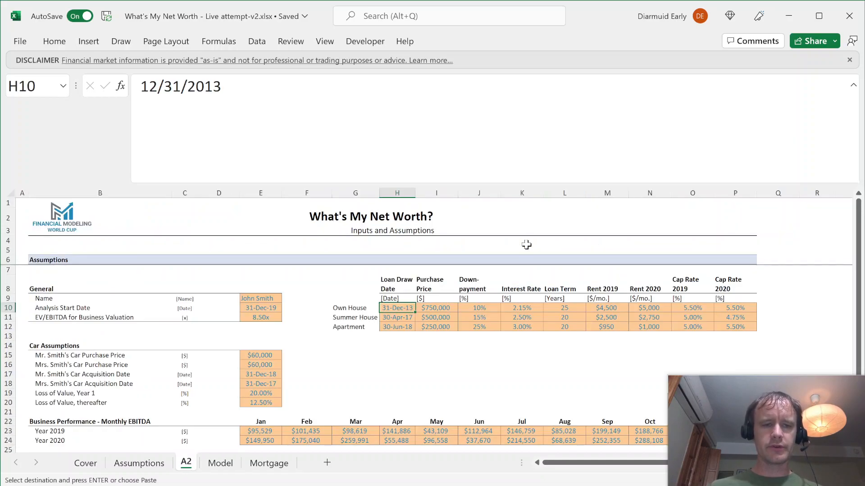
click(265, 318)
scroll(351, 340, down, 3)
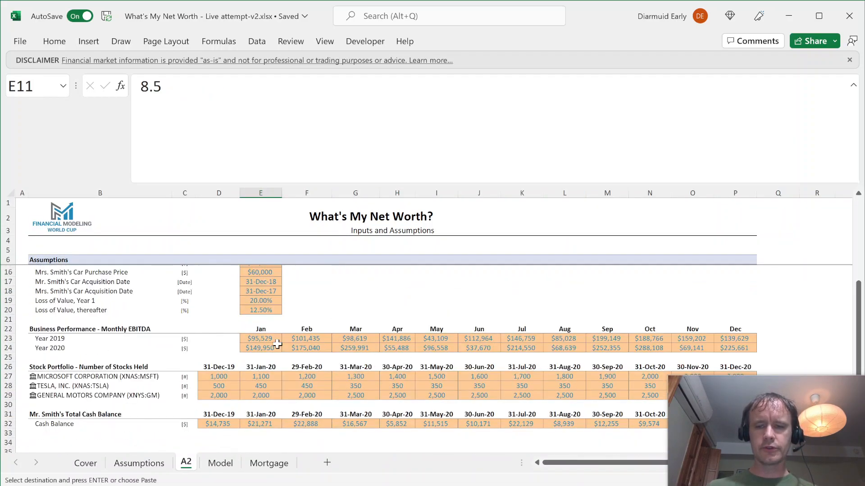
click(261, 340)
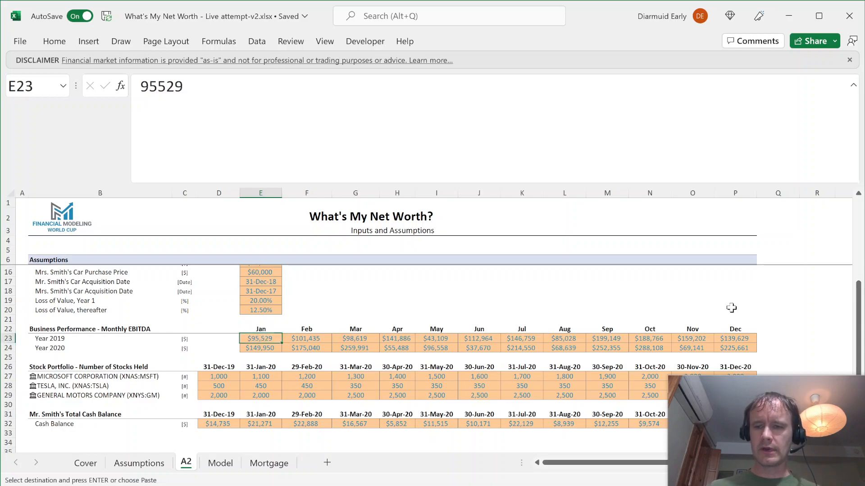
click(733, 338)
key(ctrl+shift+Left)
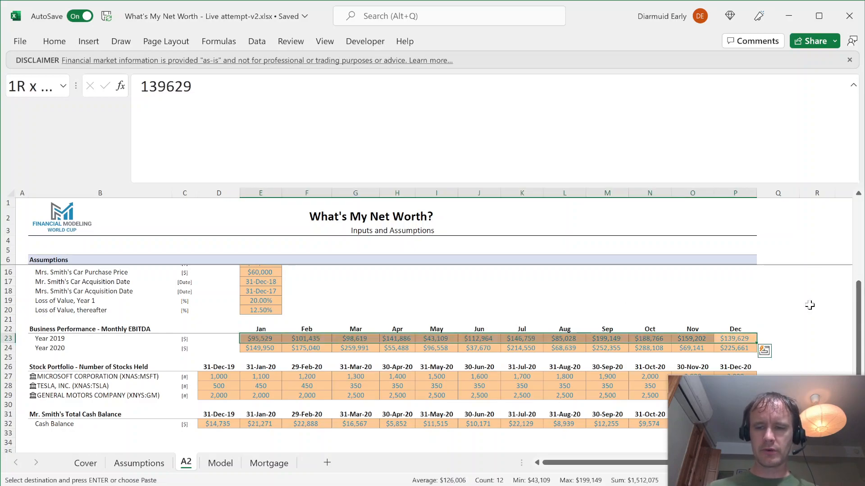
key(ctrl+shift+Right)
key(ctrl+Page_Down)
- Calculate the 31-Dec-19 business equity in E8 with =SUM('A2'!E23:P23)*'A2'!$E$11
text(=SUM()
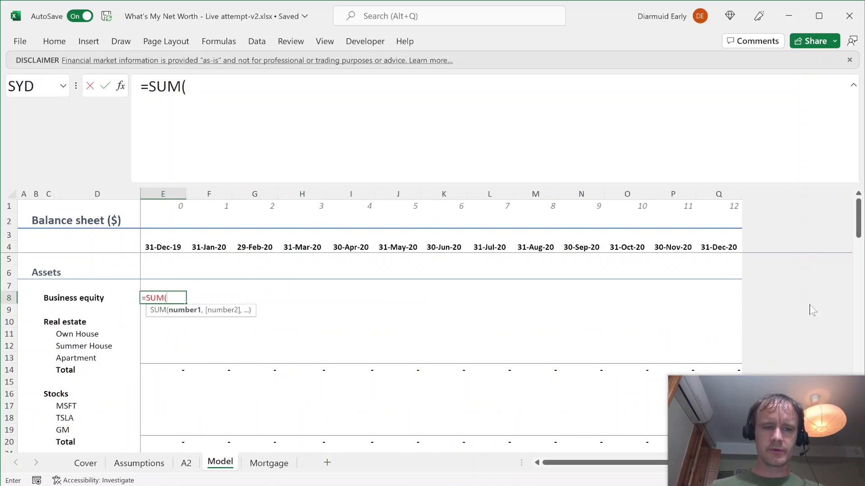
key(ctrl+Page_Up)
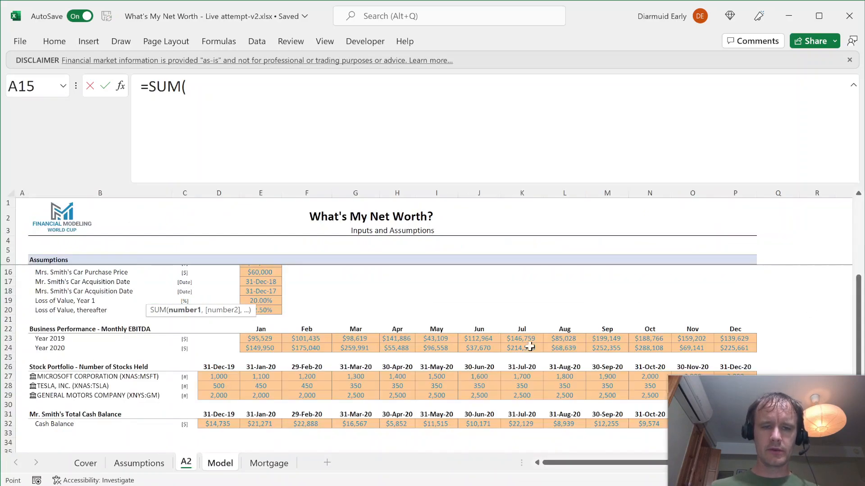
click(269, 337)
key(ctrl+shift+Right)
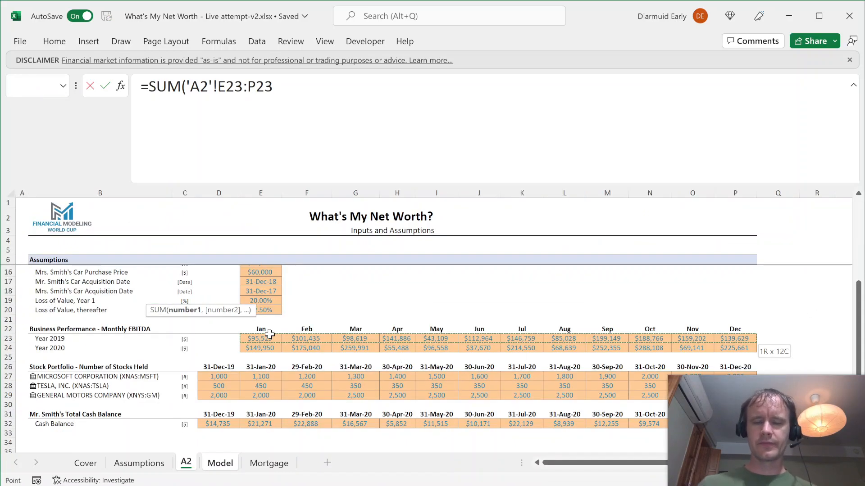
text()*)
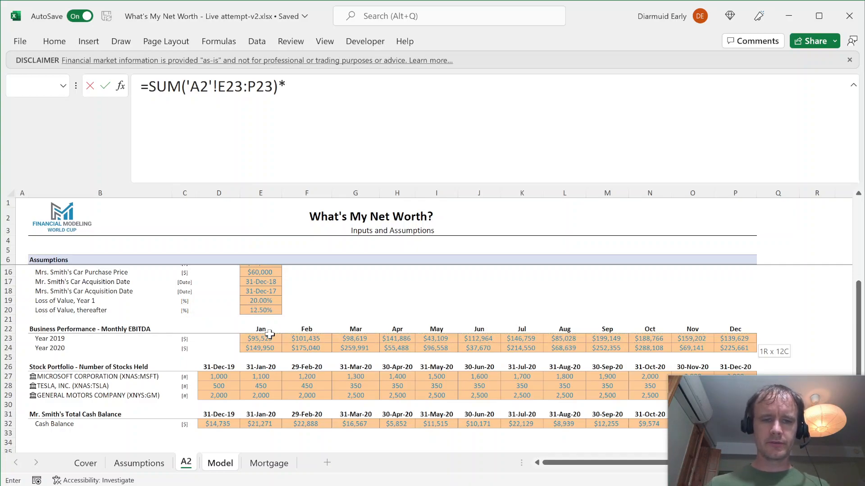
scroll(283, 320, up, 3)
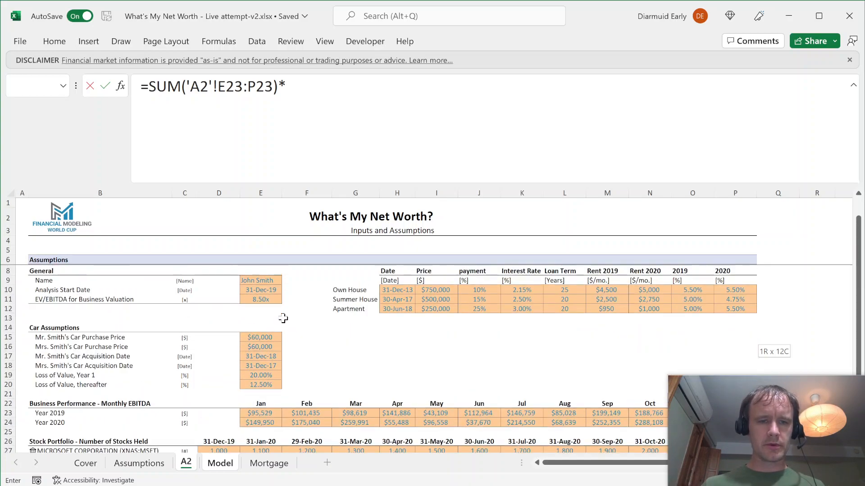
click(262, 302)
key(F4)
key(Return)
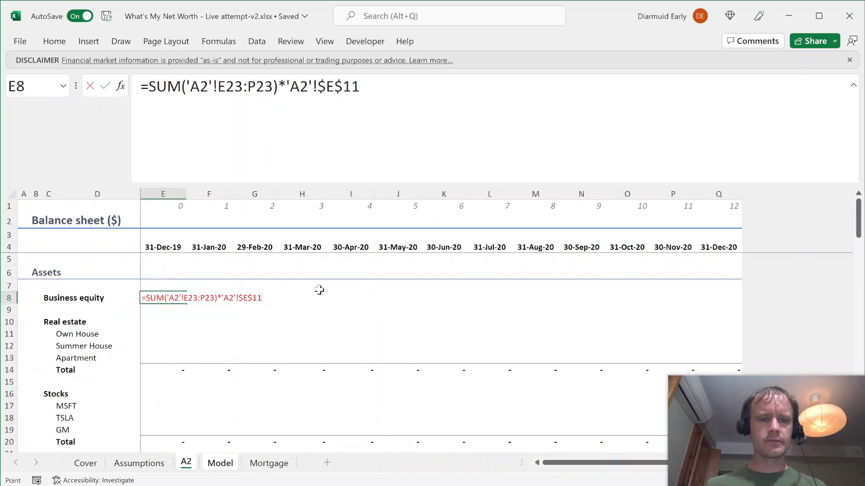
key(Up)
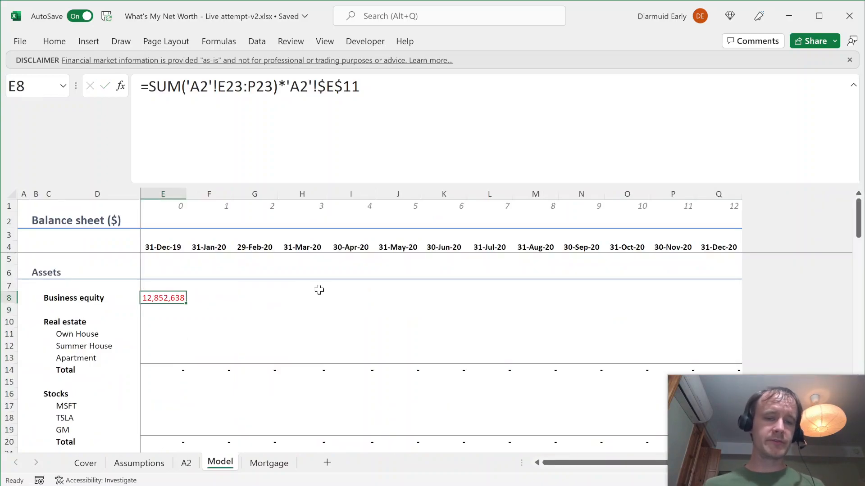
key(Right)
text(=)
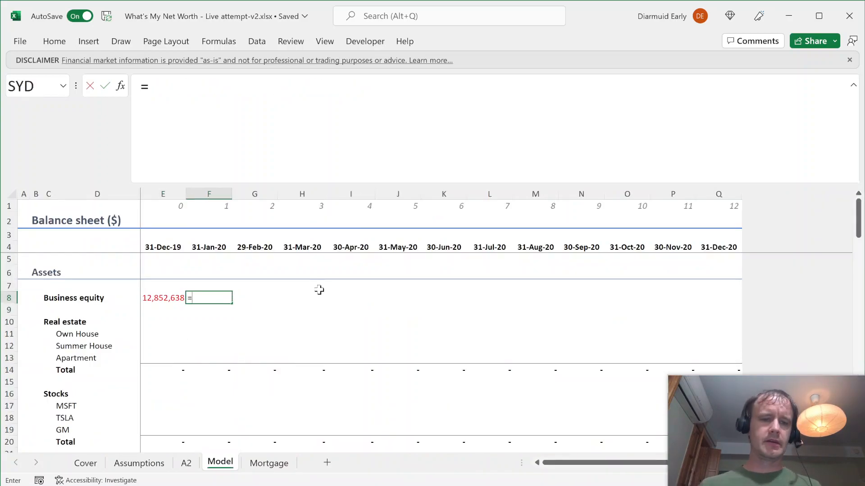
key(Left)
key(Escape)
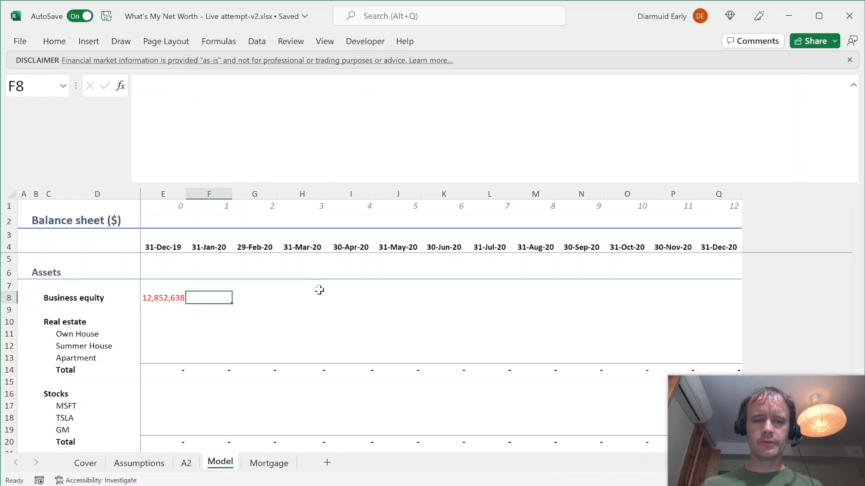
- Examine the trailing twelve-month EBITDA window on sheet A2, swapping January 2019 for January 2020
key(ctrl+Page_Up)
scroll(522, 327, down, 2)
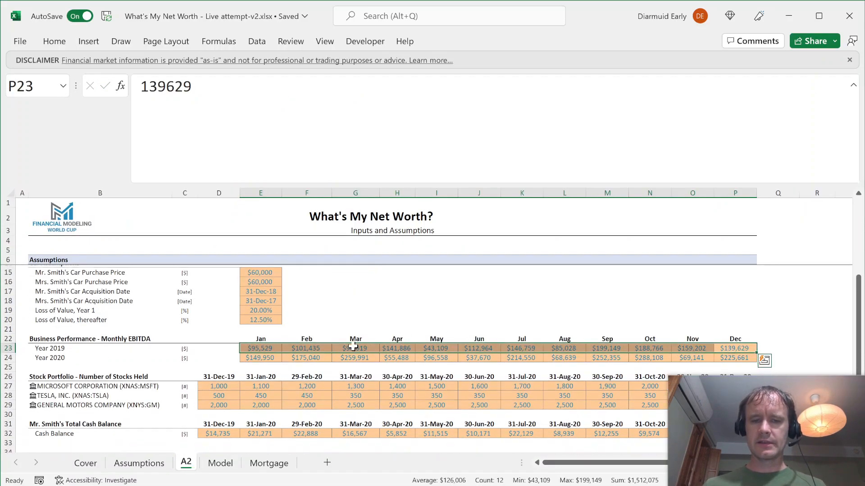
ctrl+click(266, 347)
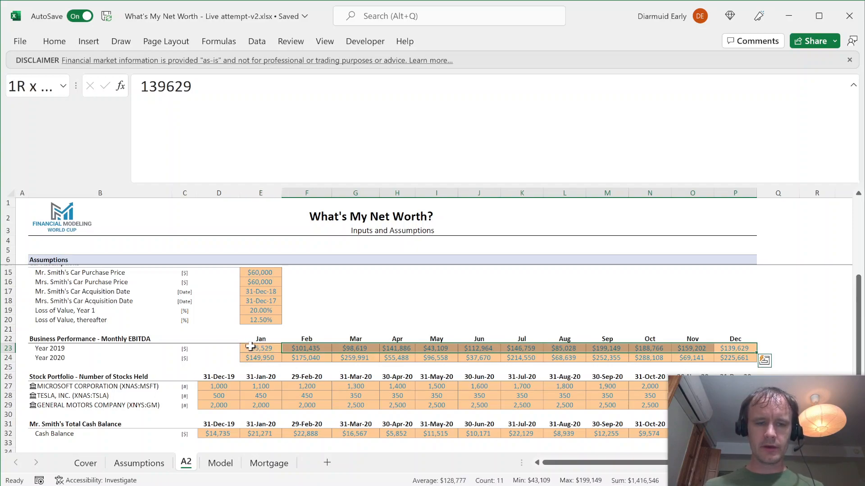
ctrl+click(264, 358)
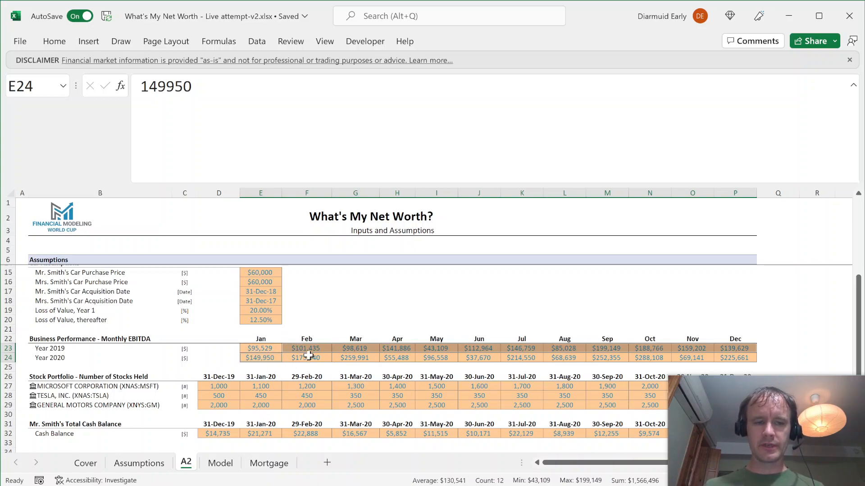
key(ctrl+Page_Down)
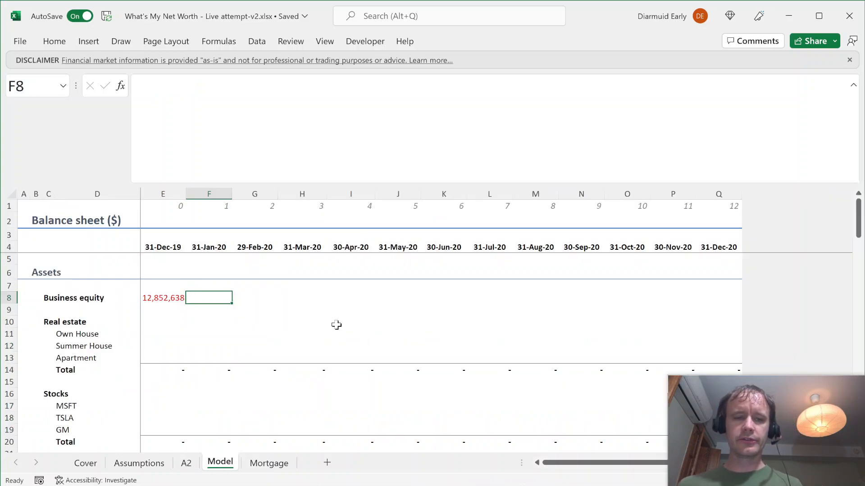
- Calculate the 31-Jan-20 business equity in F8 with =E8+'A2'!$E$11*('A2'!E24-'A2'!E23) and fill it right through Q8
text(=)
key(Left)
text(+)
key(ctrl+Page_Up)
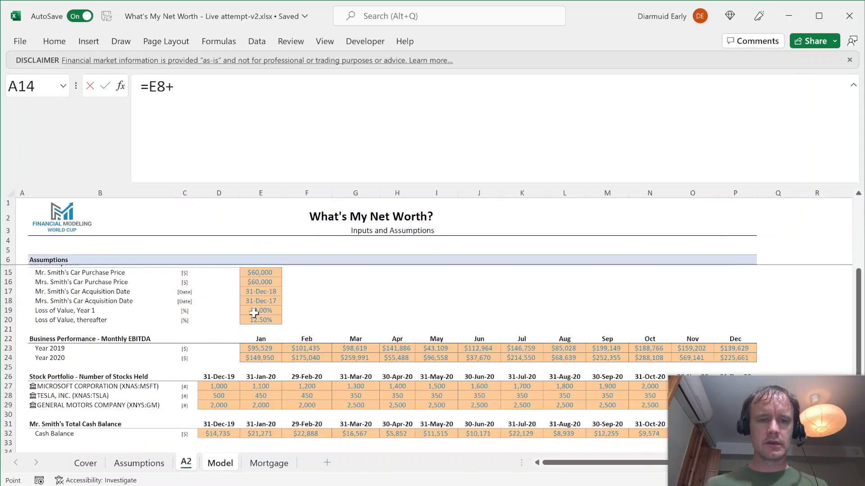
click(269, 316)
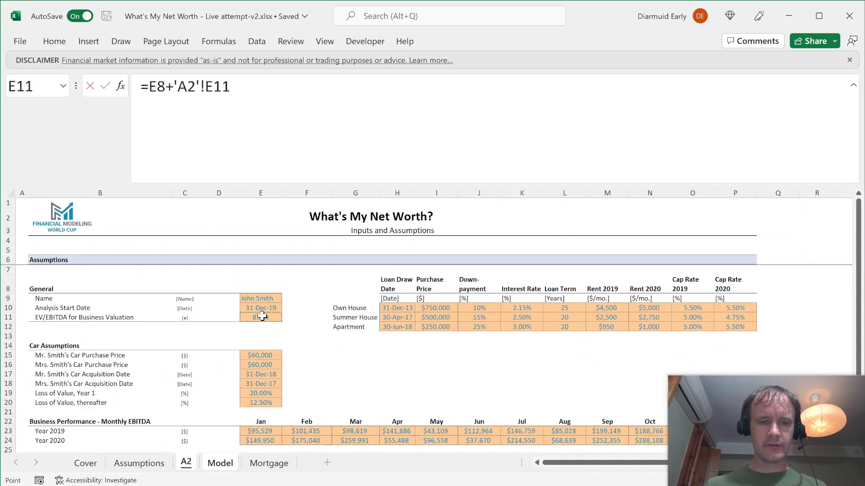
key(F4)
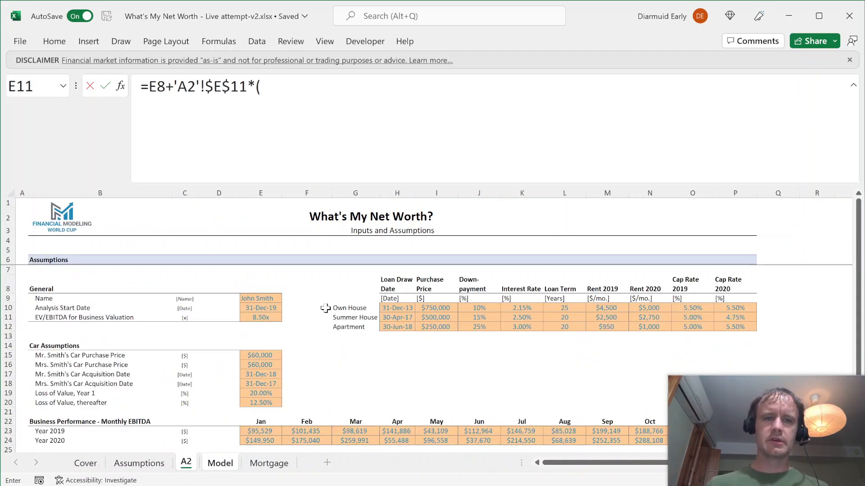
scroll(326, 308, down, 2)
click(262, 364)
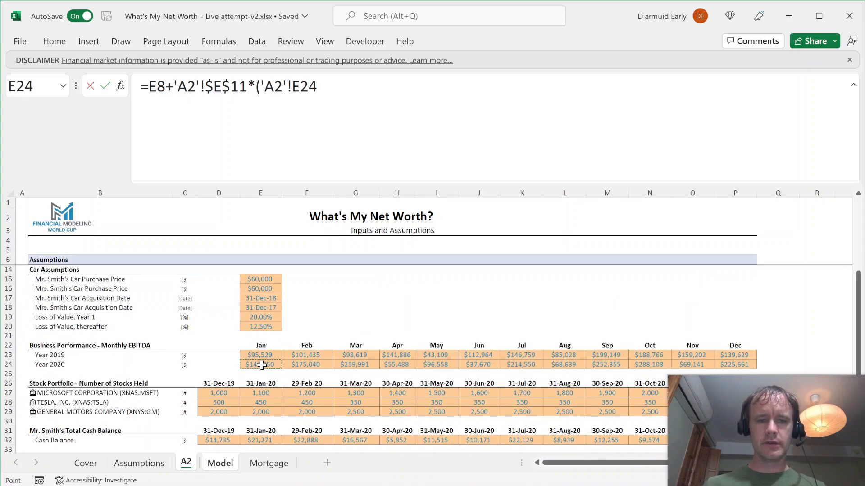
text(-)
click(261, 356)
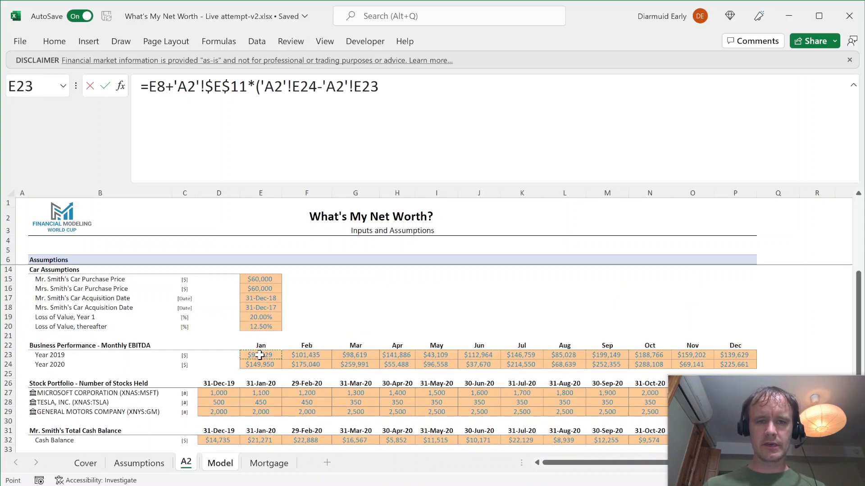
text())
key(ctrl+Return)
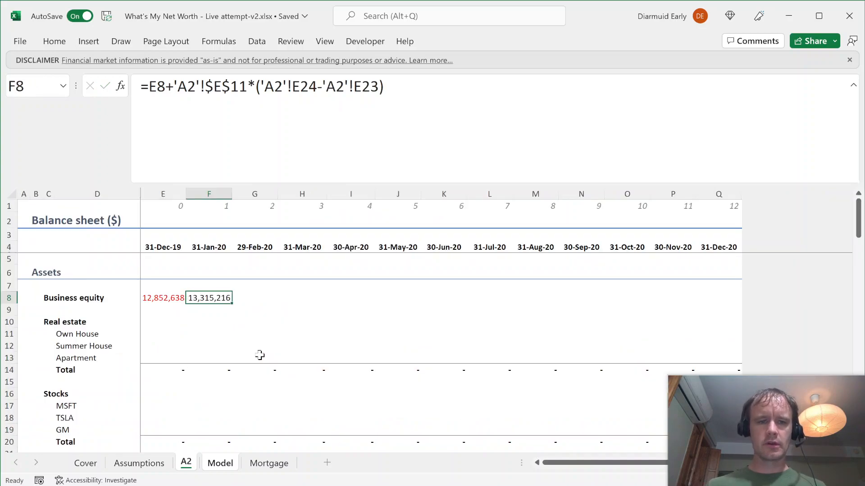
key(ctrl+shift+Right)
key(ctrl+r)
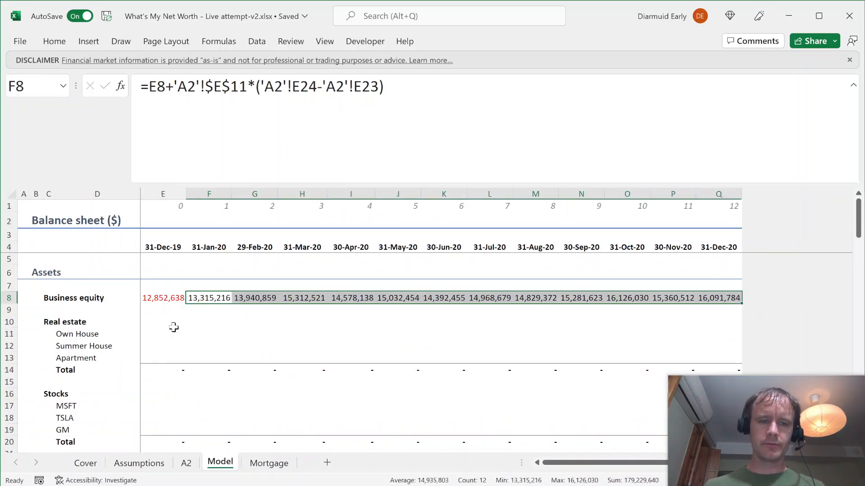
- Select the 31-Dec-19 Own House cell on Model and examine the 2019 and 2020 rents and cap rates on sheet A2
click(159, 332)
key(ctrl+Page_Up)
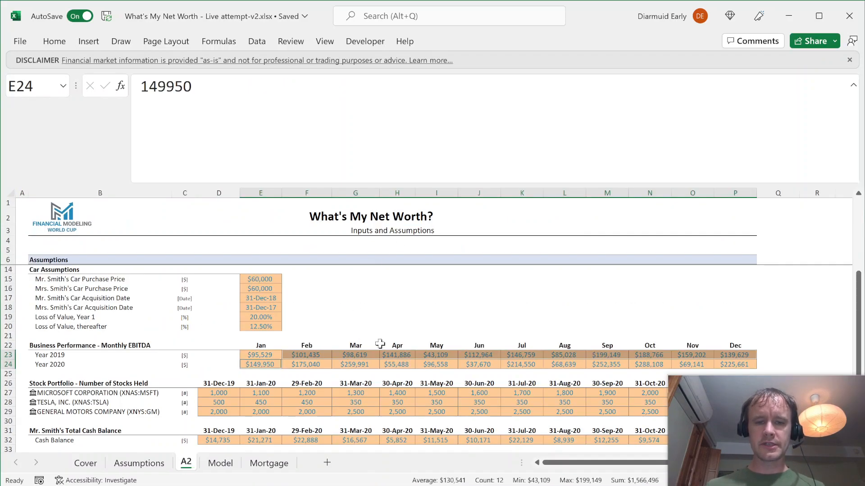
scroll(507, 317, up, 3)
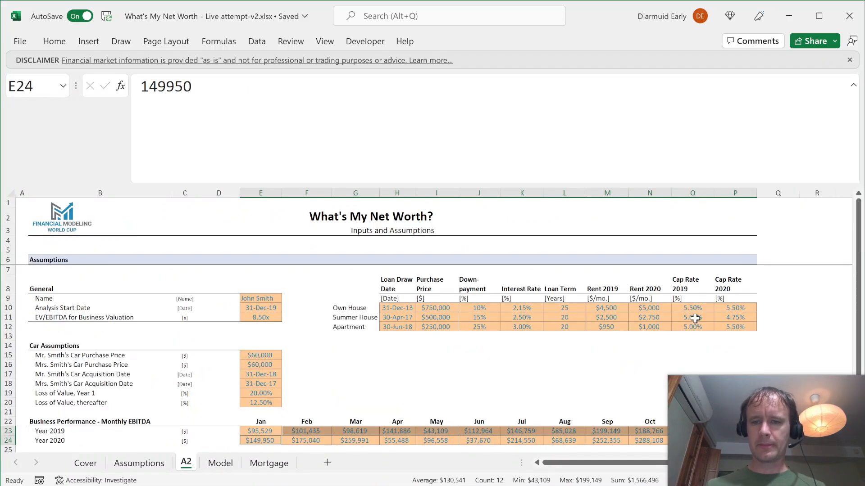
click(610, 307)
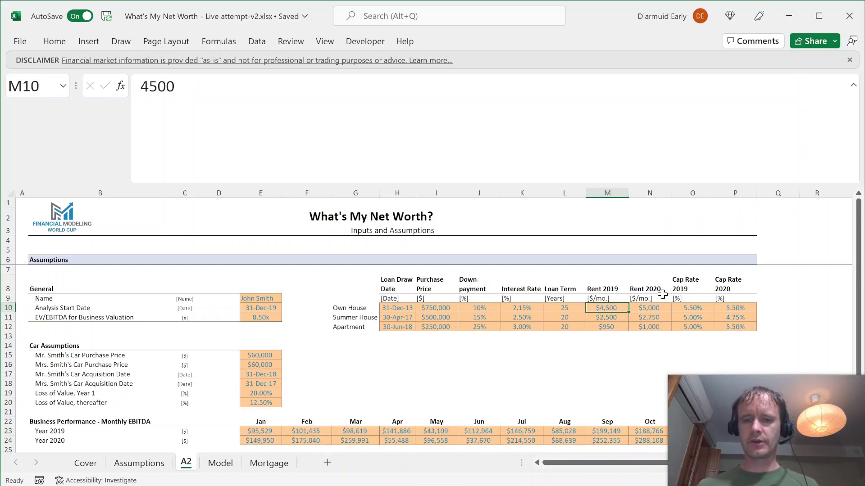
key(ctrl+shift+Down)
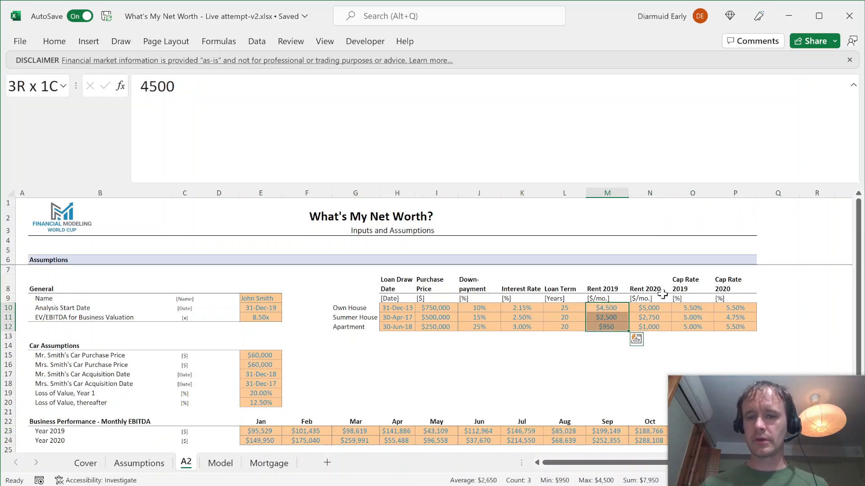
key(Up)
key(Down)
key(ctrl+shift+Down)
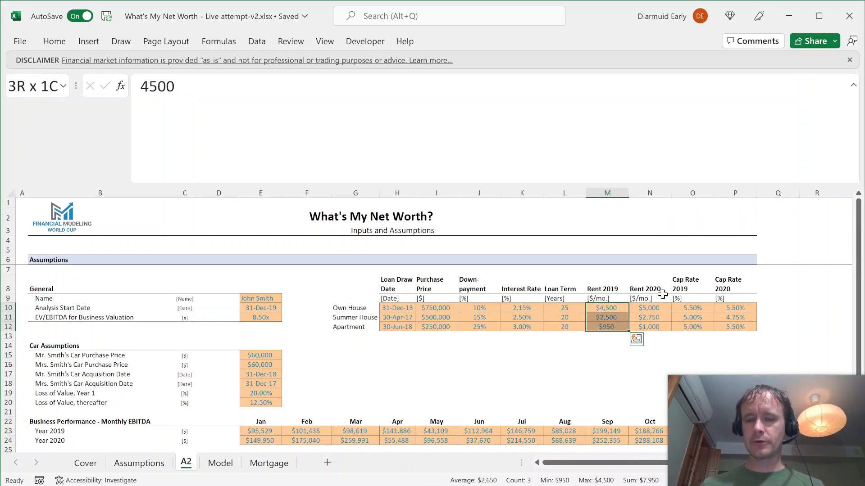
key(Right)
key(Right)
key(ctrl+shift+Down)
key(Left)
key(ctrl+shift+Down)
key(Right)
key(Right)
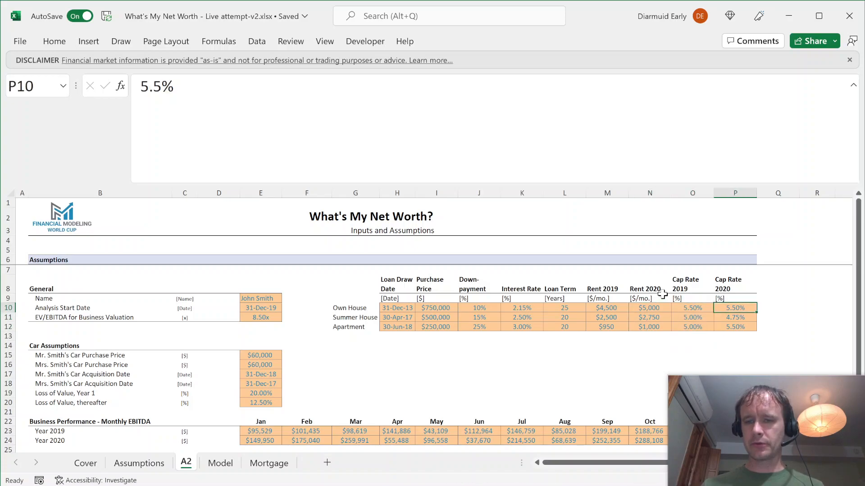
key(ctrl+shift+Down)
key(ctrl+shift+Up)
key(ctrl+Page_Down)
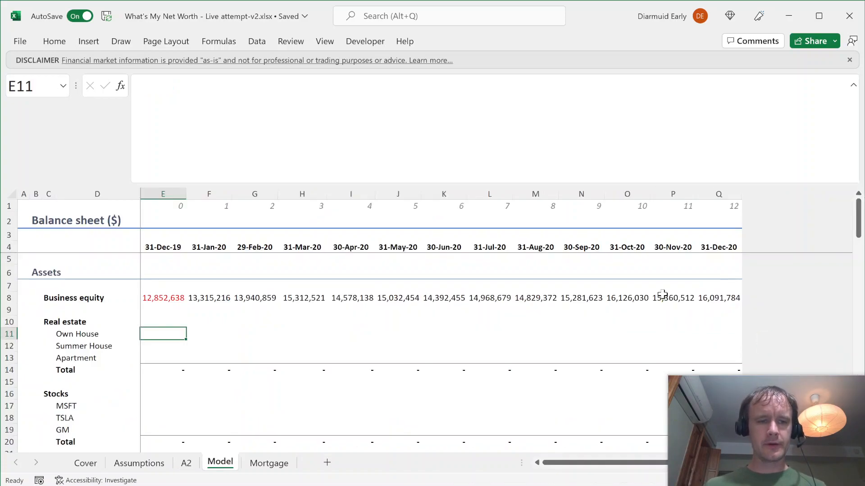
- Calculate the three 31-Dec-19 property values from E11 on Model with ='A2'!M10:M12*12/'A2'!O10:O12
text(=)
key(ctrl+Page_Up)
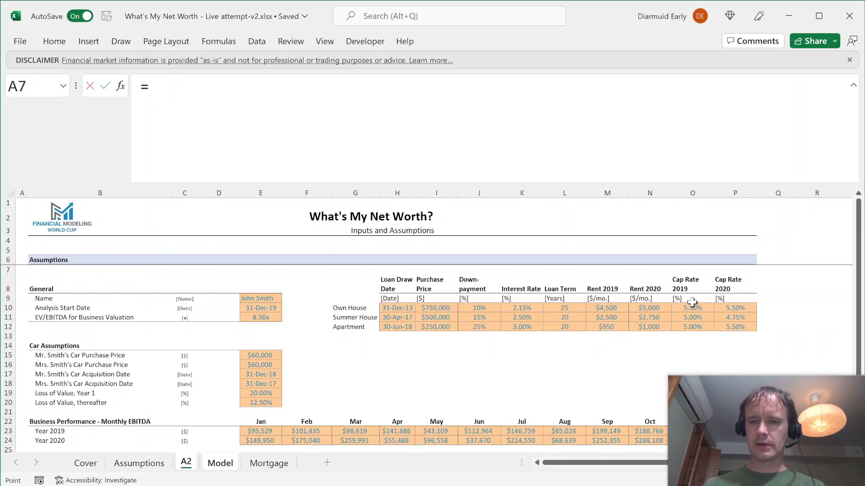
click(597, 308)
key(ctrl+shift+Down)
text(*12/)
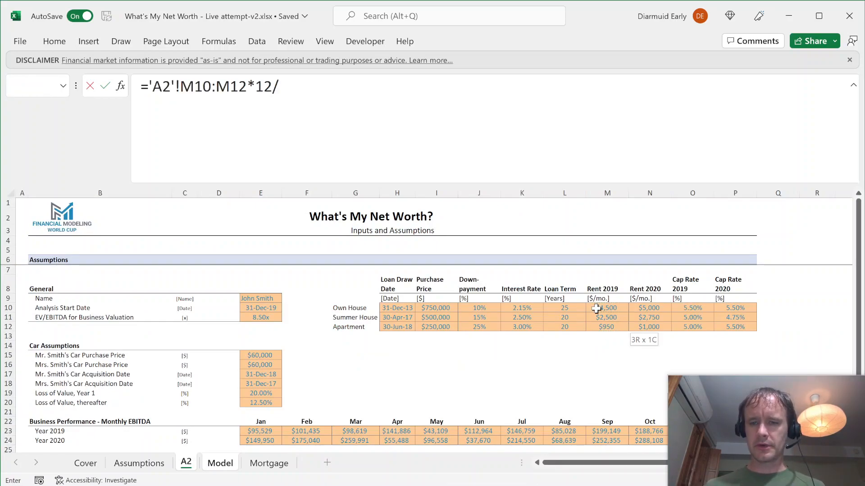
click(701, 308)
key(ctrl+shift+Down)
key(ctrl+Page_Down)
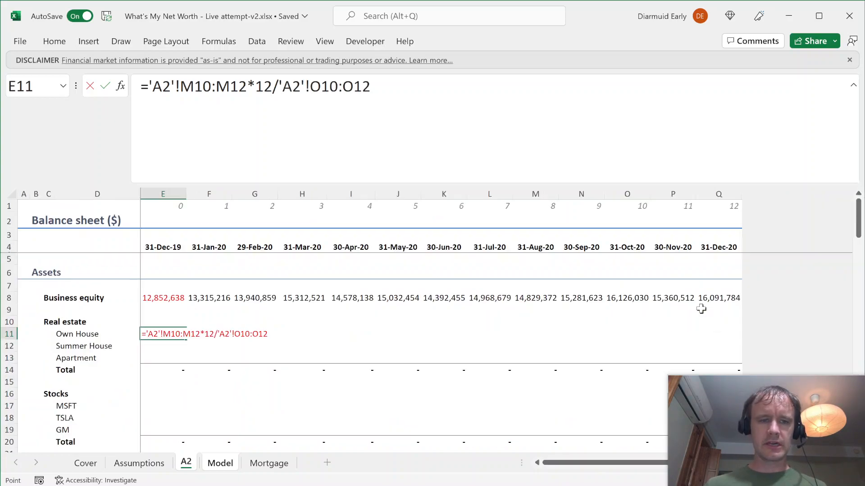
key(Return)
- Calculate the three 31-Dec-20 property values from Q11 on Model with ='A2'!N10:N12*12/'A2'!P10:P12
key(Up)
key(ctrl+Right)
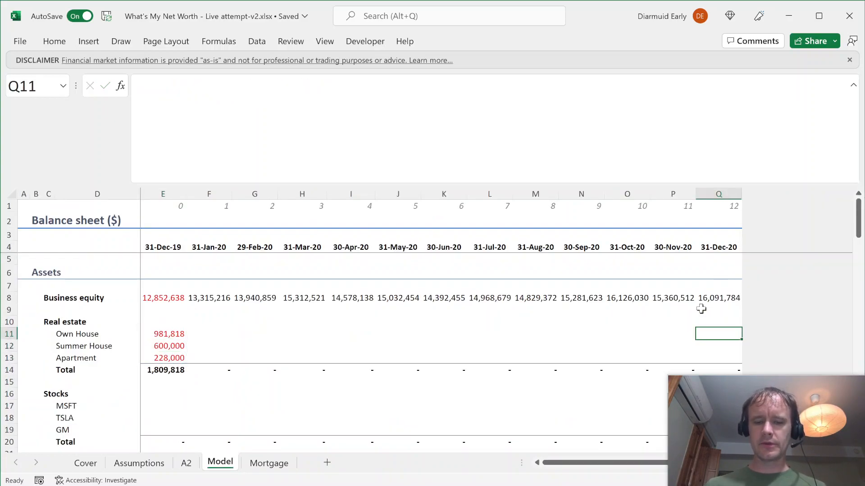
text(=)
key(ctrl+Page_Up)
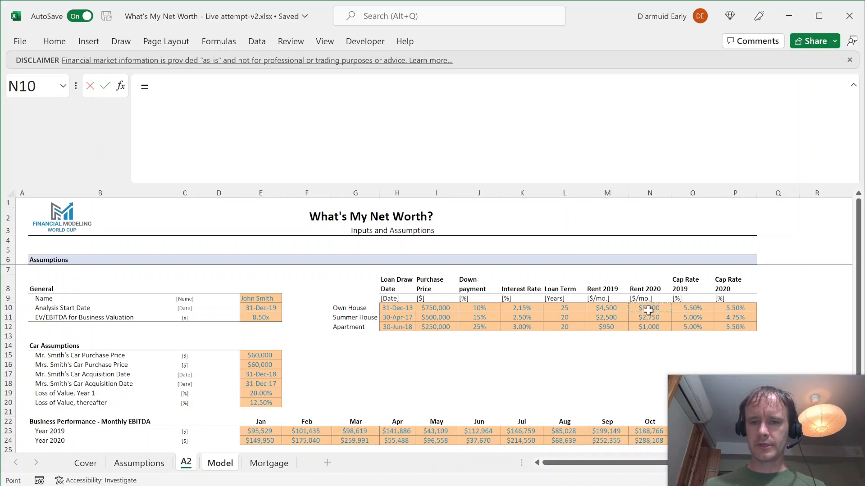
click(648, 309)
key(ctrl+shift+Down)
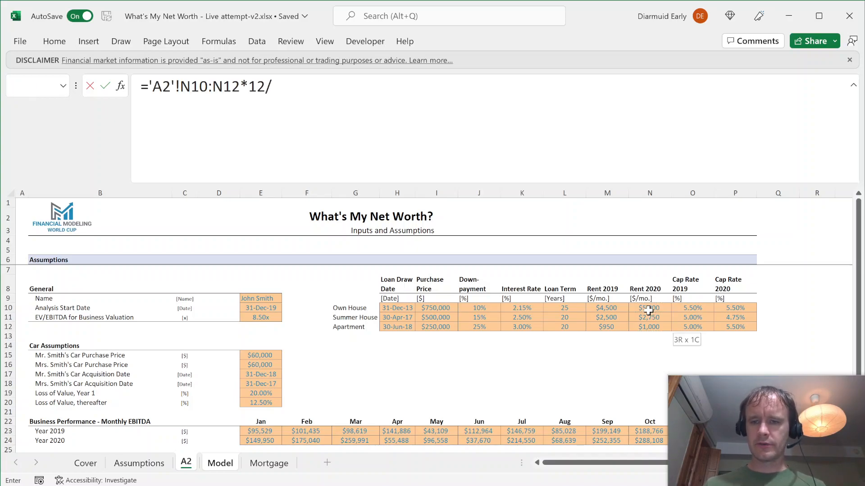
drag(722, 308, 727, 327)
text())
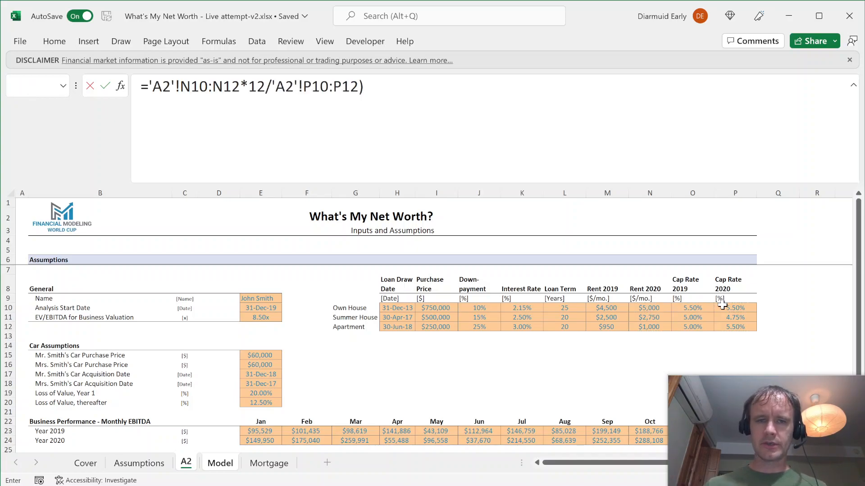
key(Return)
key(Return)
key(Up)
key(F2)
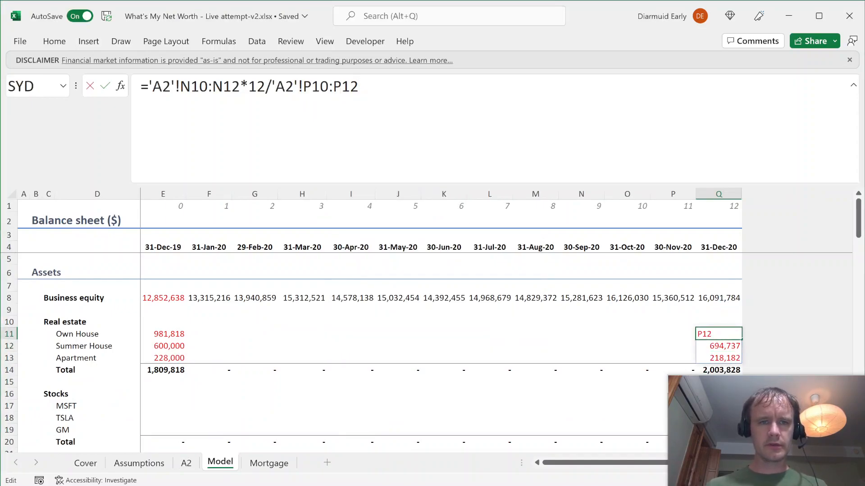
key(Escape)
- Compare the Own House value formulas for 31-Dec-19 and 31-Dec-20
key(ctrl+Left)
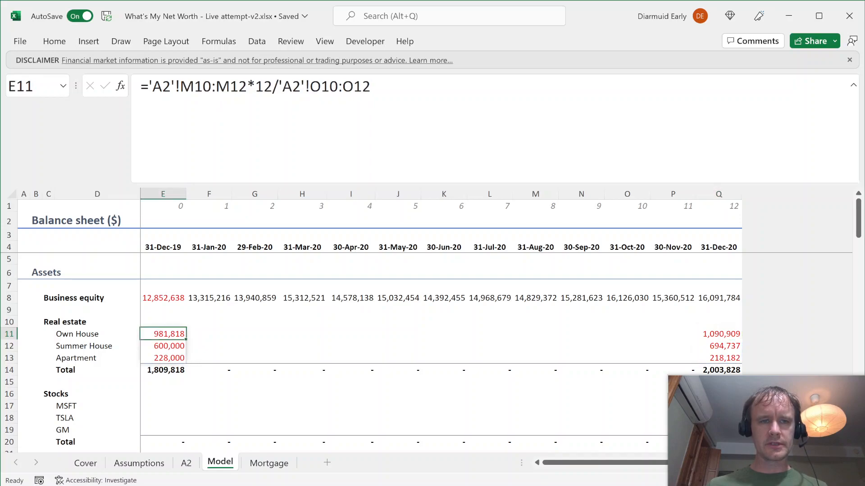
key(ctrl+Right)
key(ctrl+Left)
key(ctrl+Right)
key(ctrl+Left)
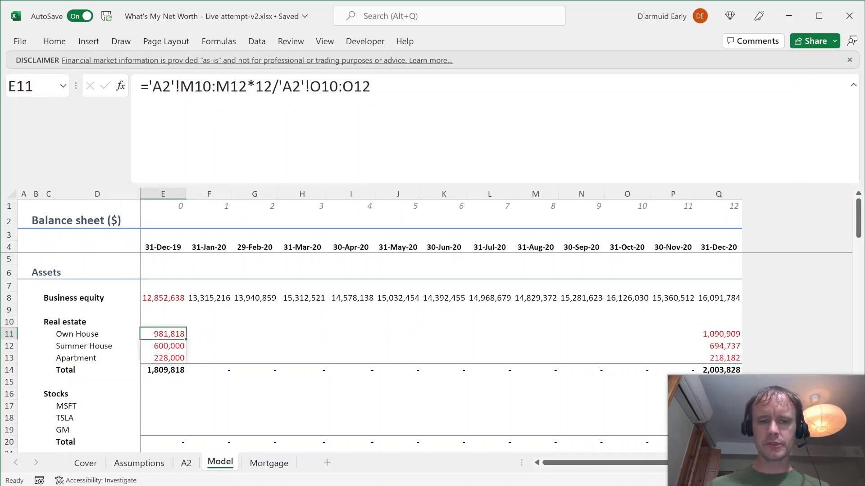
key(ctrl+Right)
key(ctrl+Left)
- Interpolate the 31-Jan-20 Own House value in F11 with =$E11*($Q11/$E11)^(F$1/12)
key(Right)
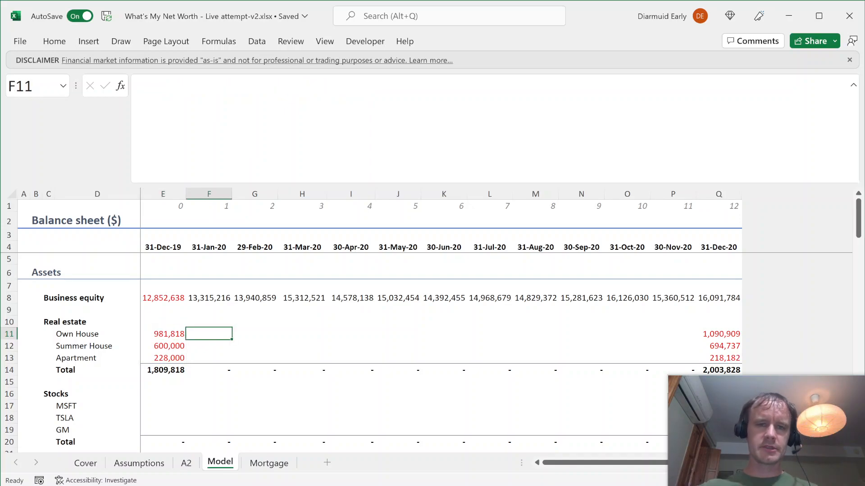
text(=)
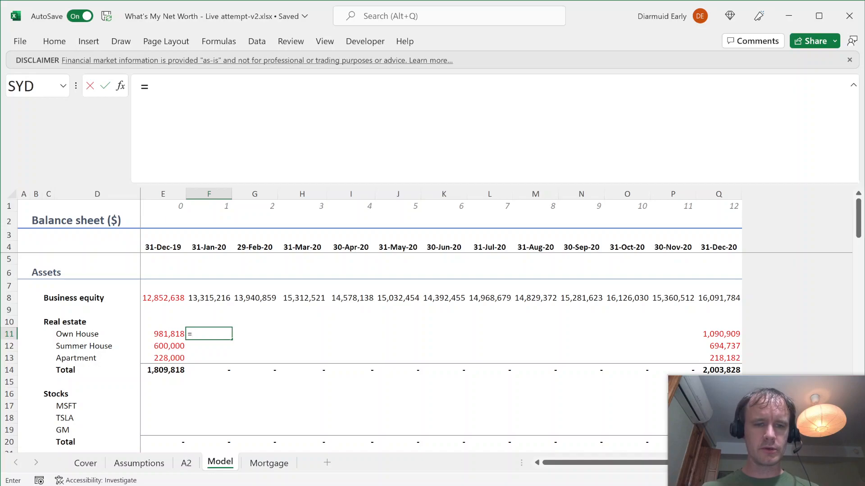
key(Left)
key(F4)
key(F4)
key(F4)
text(*()
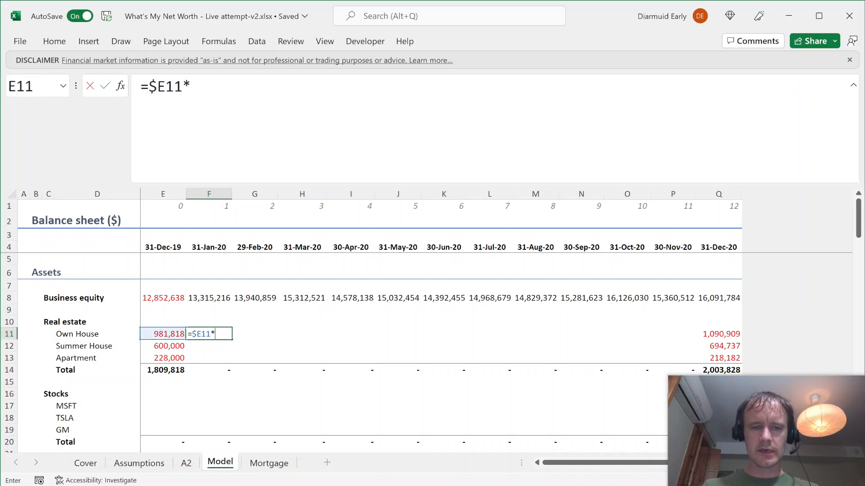
key(ctrl+Right)
text(/)
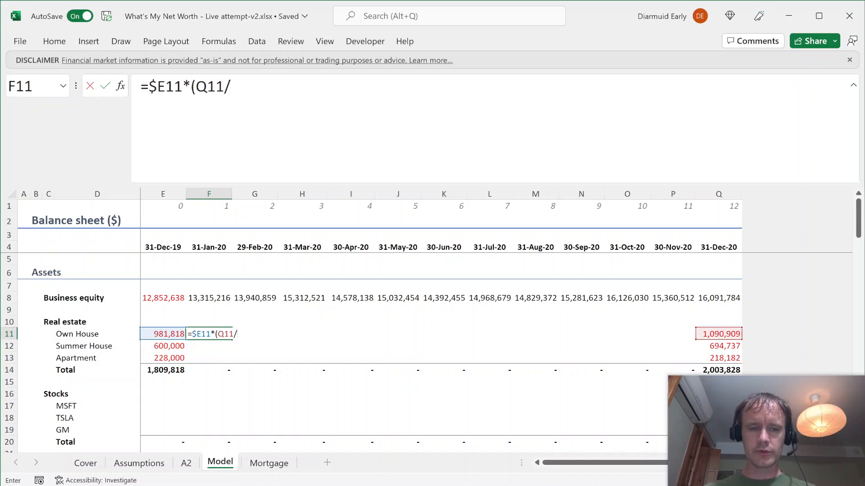
key(Left)
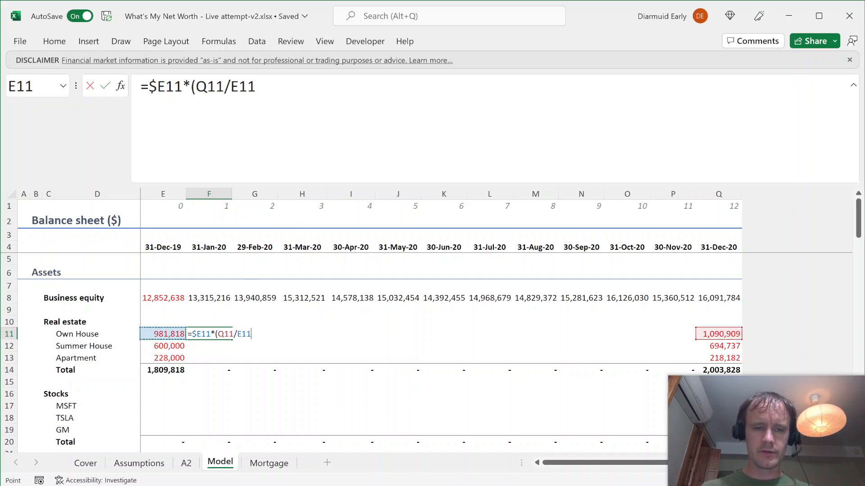
key(F2)
key(Left)
key(Left)
key(Left)
key(Left)
key(Left)
key(Left)
key(Left)
text($Q11/$)
key(End)
text()^()
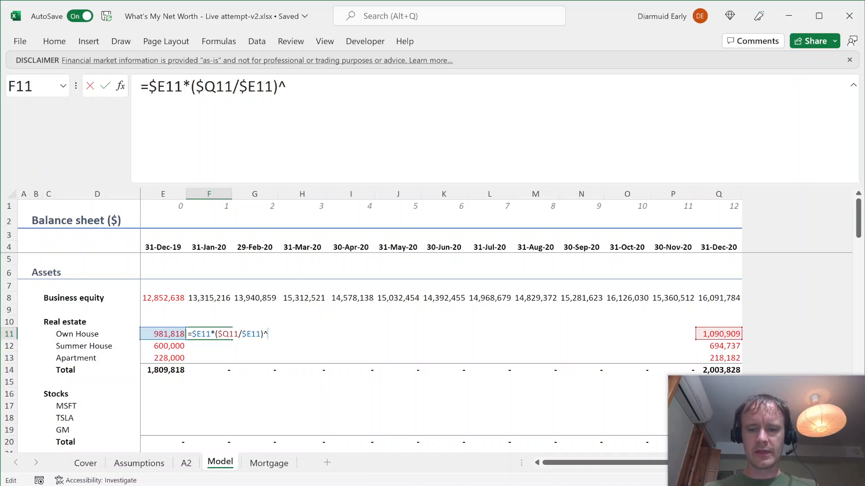
click(213, 208)
key(F4)
key(F4)
text(/12))
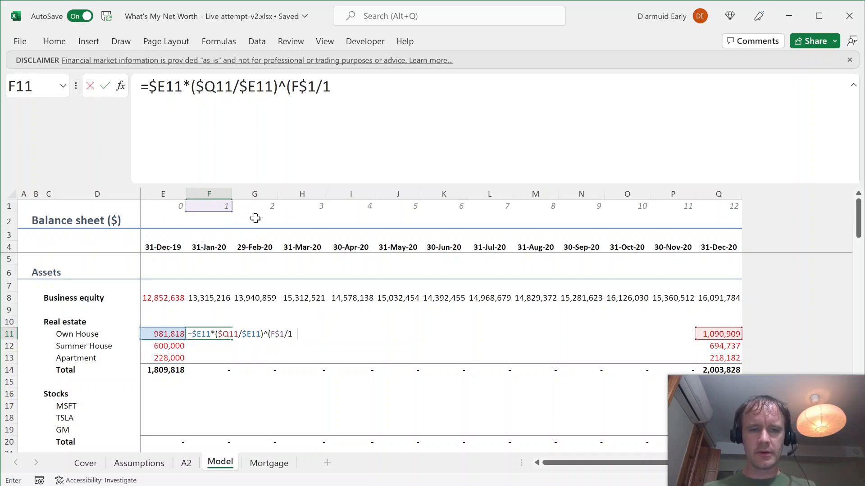
key(ctrl+Return)
- Fill the interpolation formula across 31-Jan-20 to 30-Nov-20 for all three properties, F11:P13
key(ctrl+shift+Right)
key(shift+Left)
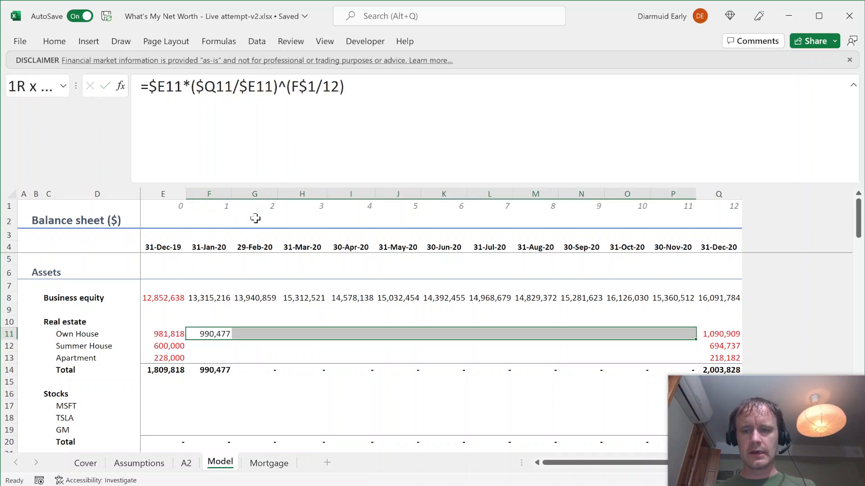
key(ctrl+r)
key(shift+Down)
key(shift+Down)
key(ctrl+r)
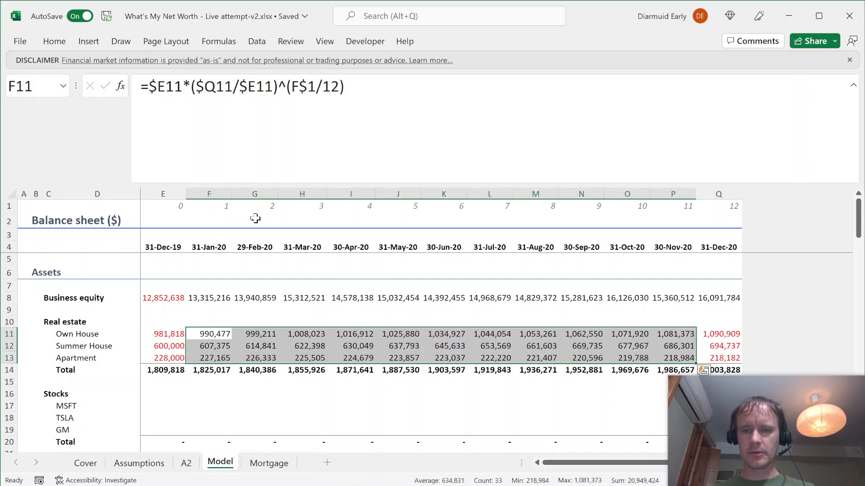
- Calculate the Own House month-on-month ratio in F10 with =F11/E11, formatted as a percentage
key(Up)
text(=)
key(Down)
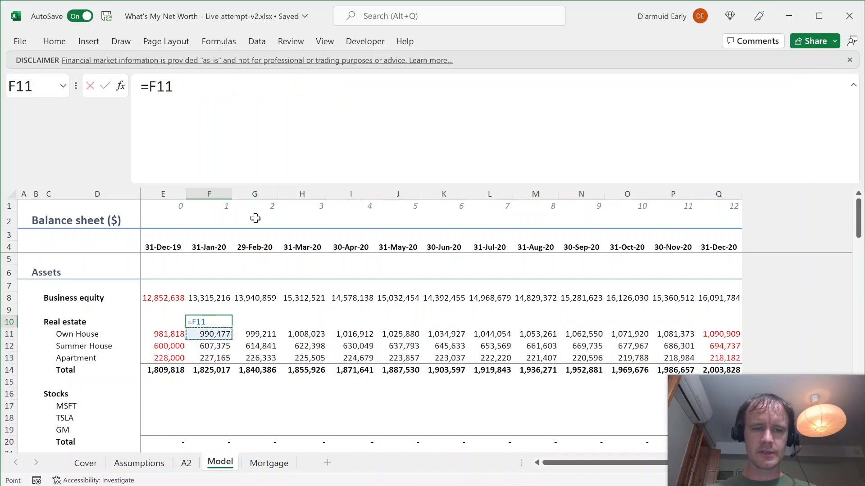
text(/)
key(Down)
key(Left)
key(ctrl+Return)
key(ctrl+shift+5)
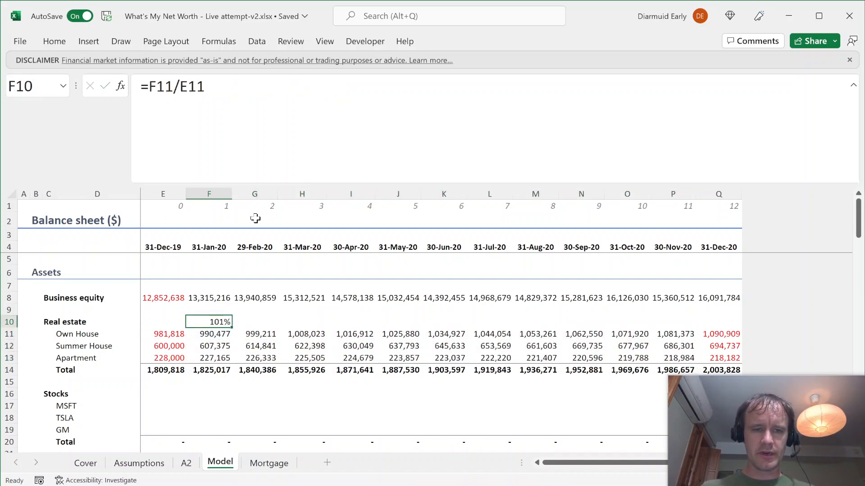
- Show the F10 ratio with two decimals and fill it across to 31-Dec-20 in Q10
key(alt+h)
key(0)
key(alt+h)
key(0)
key(ctrl+shift+Right)
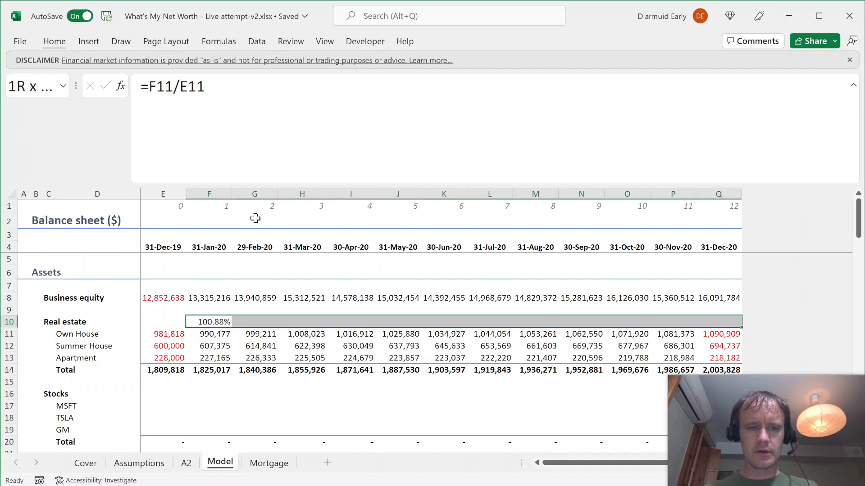
key(ctrl+r)
key(Right)
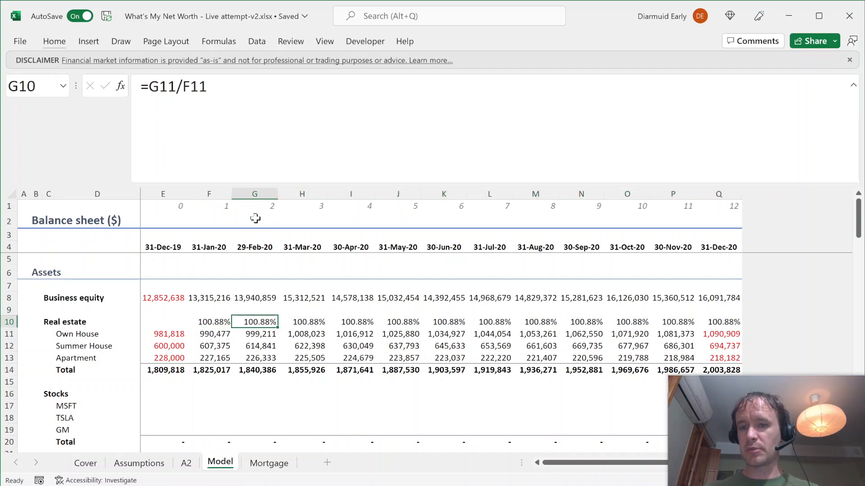
- Clear the temporary month-on-month ratios from the Real estate heading row, E10:Q10
key(Left)
key(Left)
key(ctrl+shift+Right)
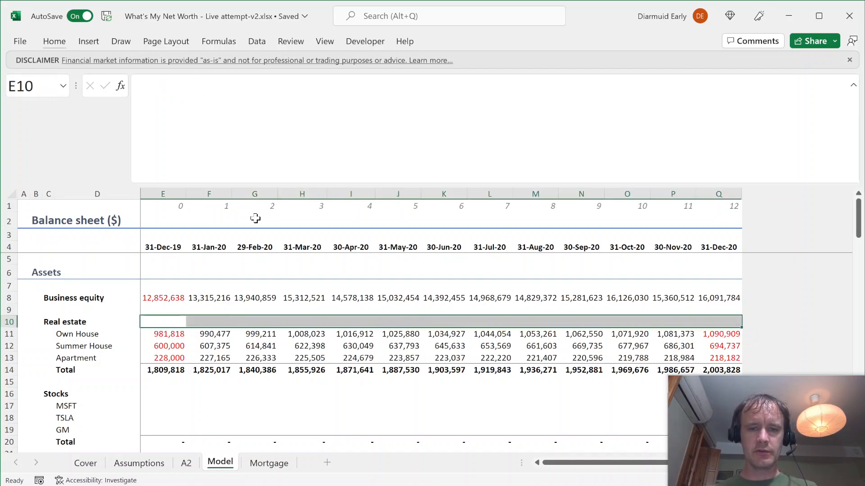
key(Delete)
- Start the 31-Dec-19 MSFT value in E17 on Model as ='A2'!D27*STOCKHISTORY('A2'!$B27, using the shares held and the stock name
key(Down)
key(Down)
key(Down)
key(Down)
key(Down)
key(Down)
key(Down)
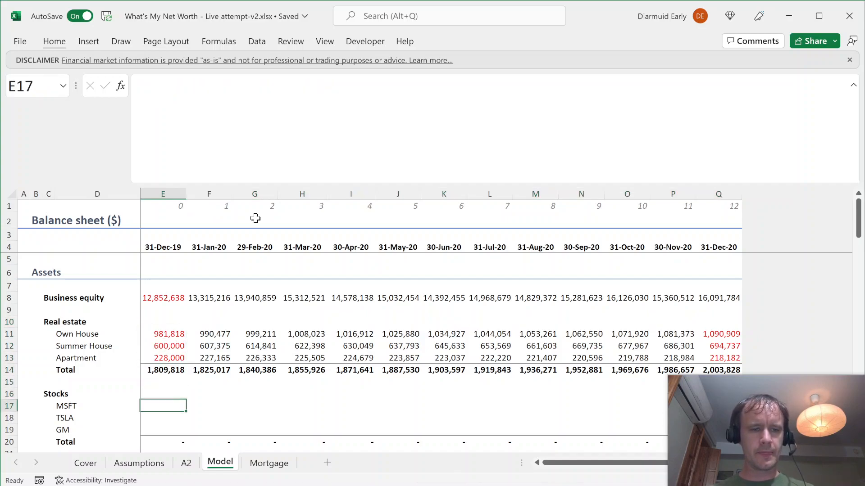
key(ctrl+Page_Up)
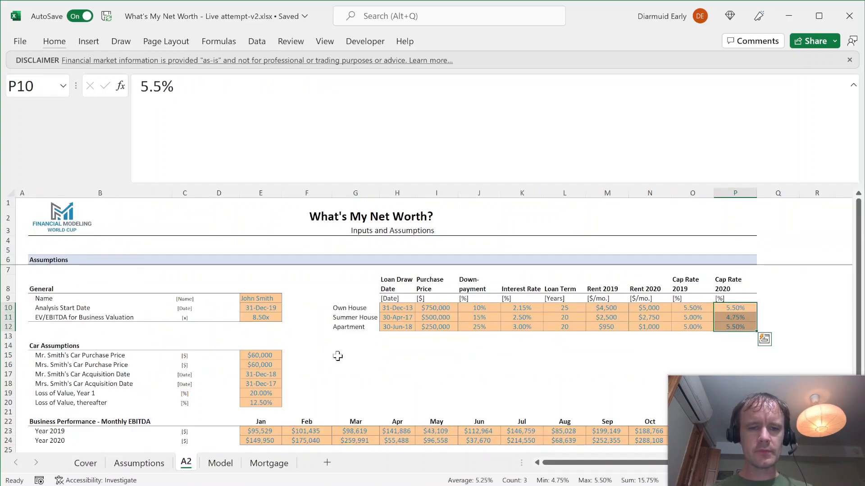
scroll(338, 355, down, 5)
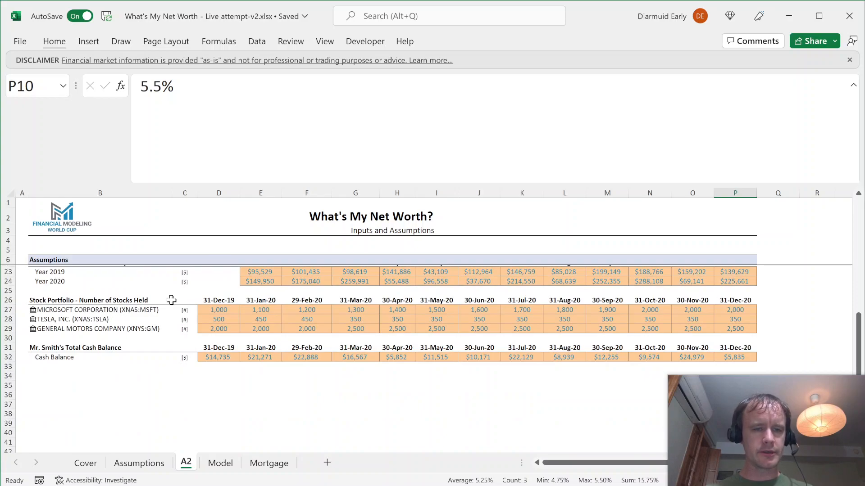
key(ctrl+Page_Down)
text(=)
key(ctrl+Page_Up)
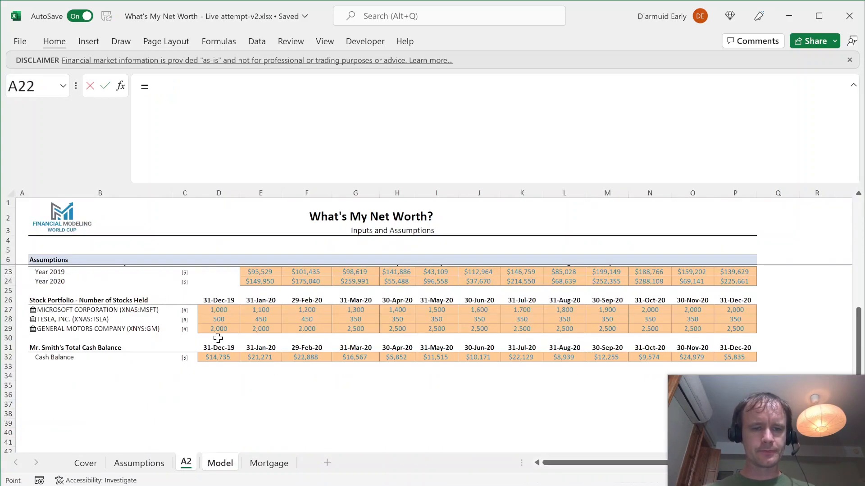
click(222, 311)
text(*sto)
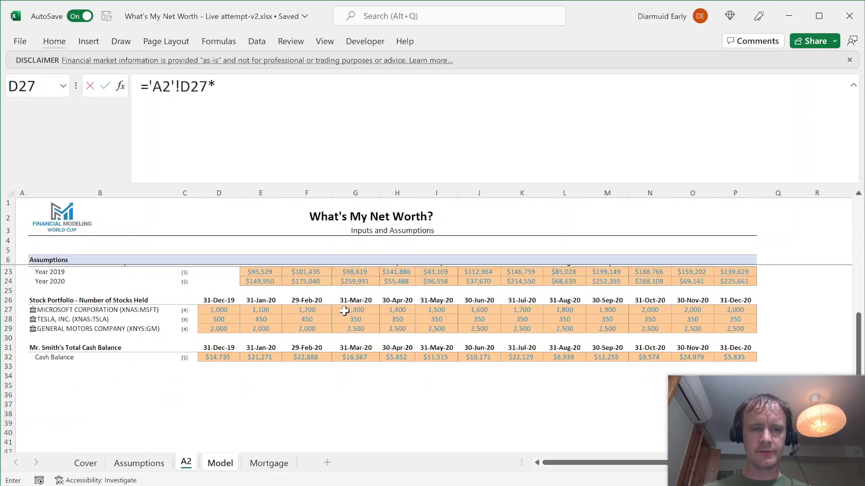
key(Tab)
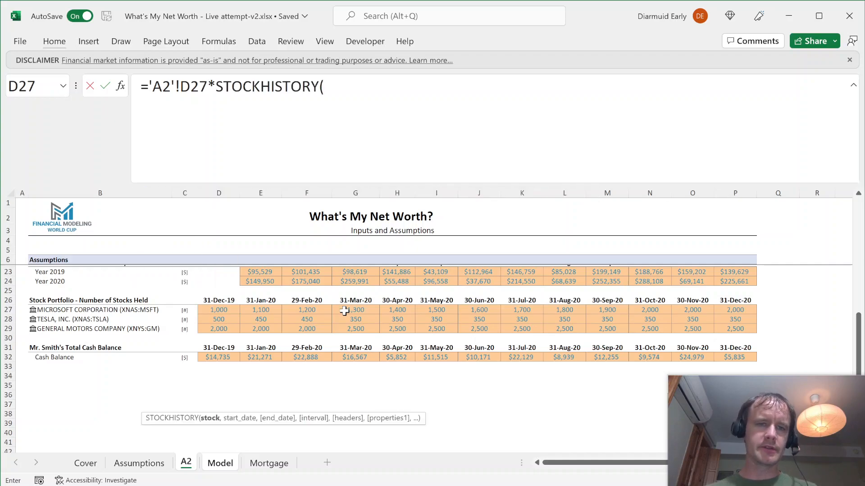
click(51, 308)
key(F4)
key(F4)
key(F4)
text(,)
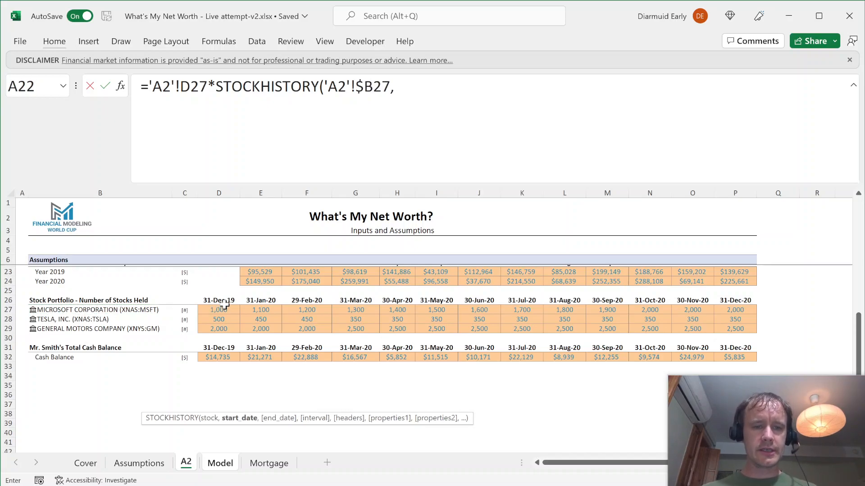
- Complete the E17 STOCKHISTORY formula with start date E$4, no end date, monthly interval 2, no header 0 and closing price 1
key(ctrl+Page_Down)
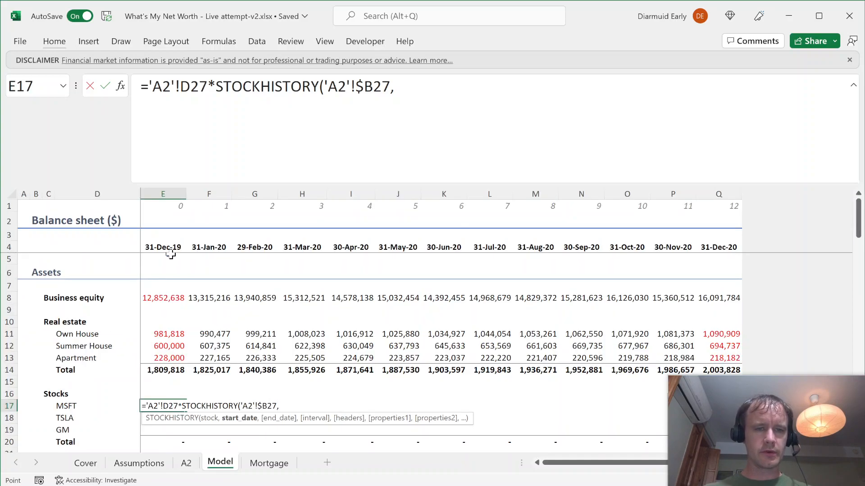
text(E$)
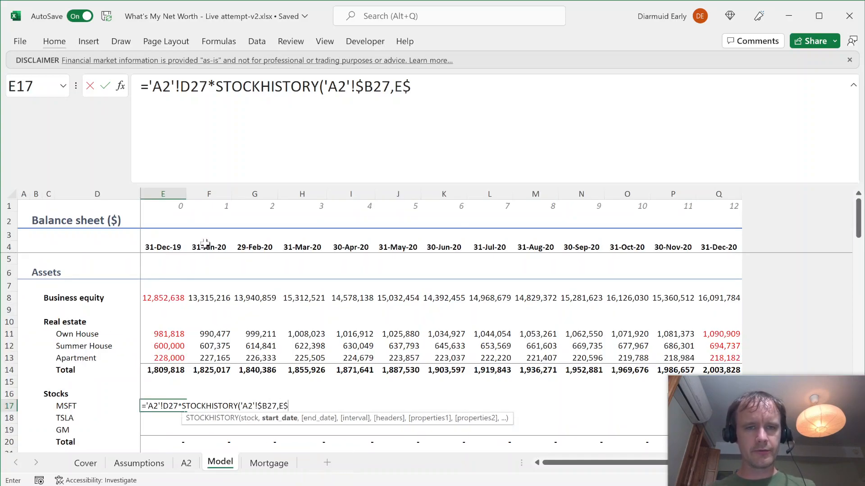
text(4,)
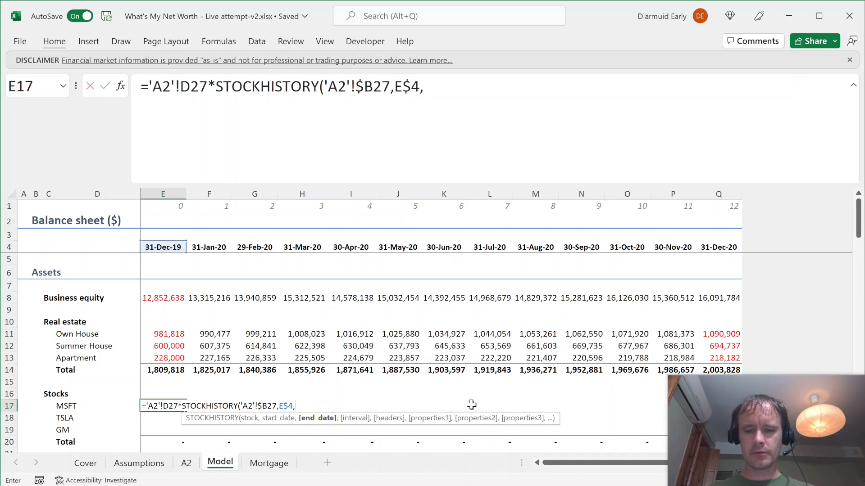
text(,)
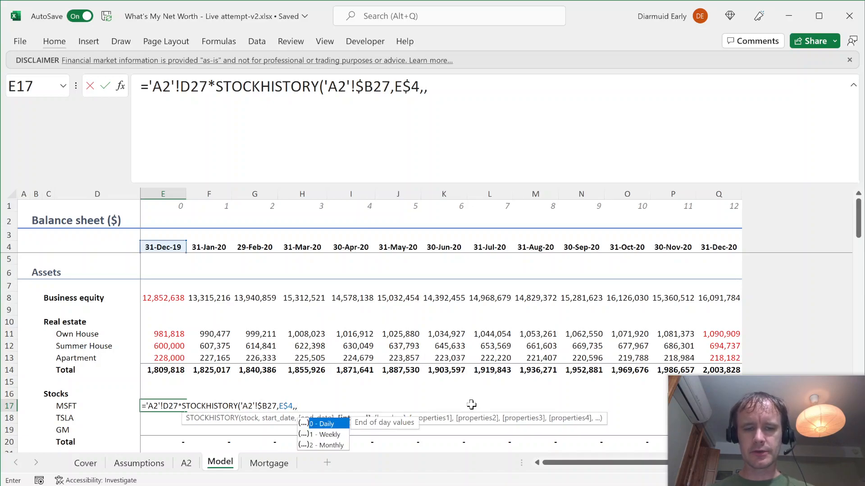
key(Down)
key(Down)
key(Tab)
text(,)
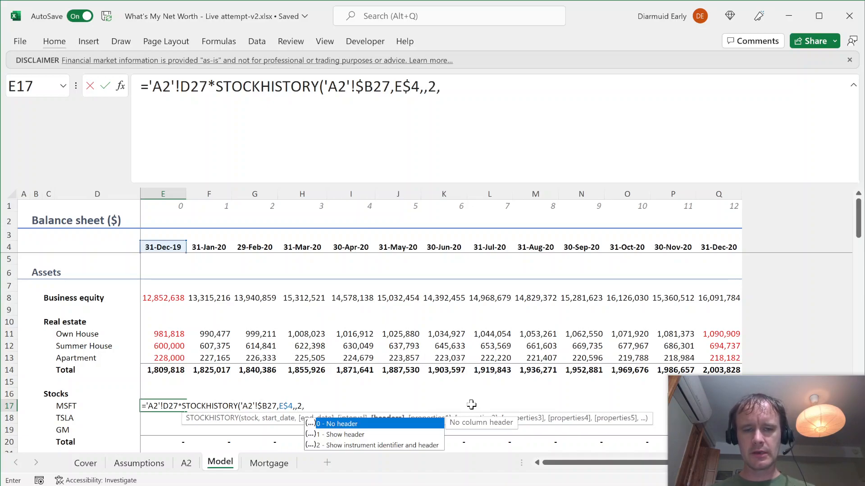
key(Tab)
text(,)
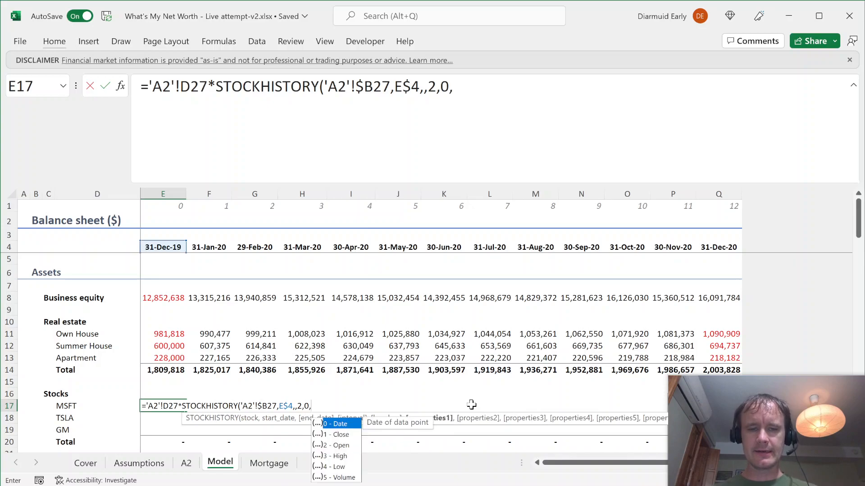
key(Down)
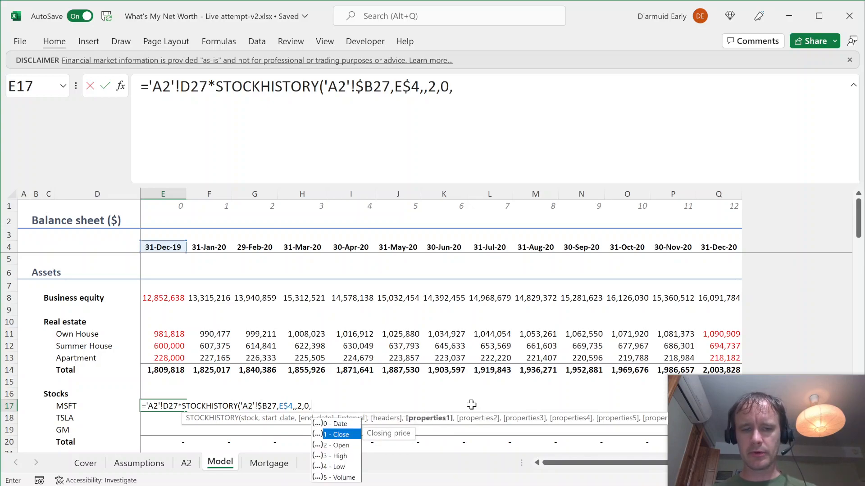
key(Tab)
text())
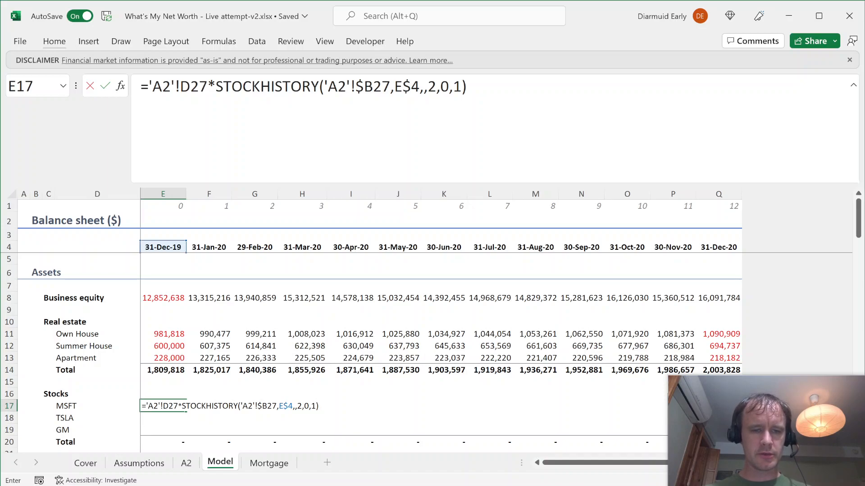
key(ctrl+Return)
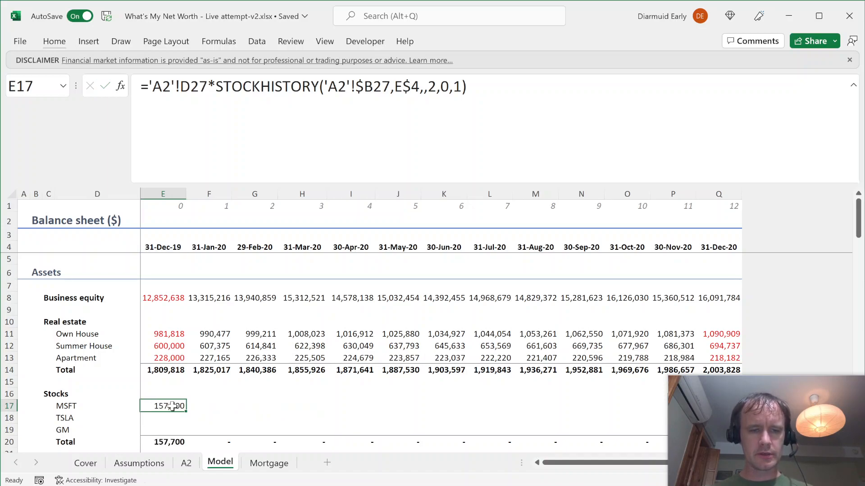
- Fill the 31-Dec-19 MSFT formula down to the TSLA and GM rows, E17:E19
key(shift+Down)
key(shift+Down)
key(shift+Down)
key(shift+Down)
key(shift+Down)
key(shift+Down)
key(shift+Down)
key(shift+Down)
key(shift+Down)
key(shift+Down)
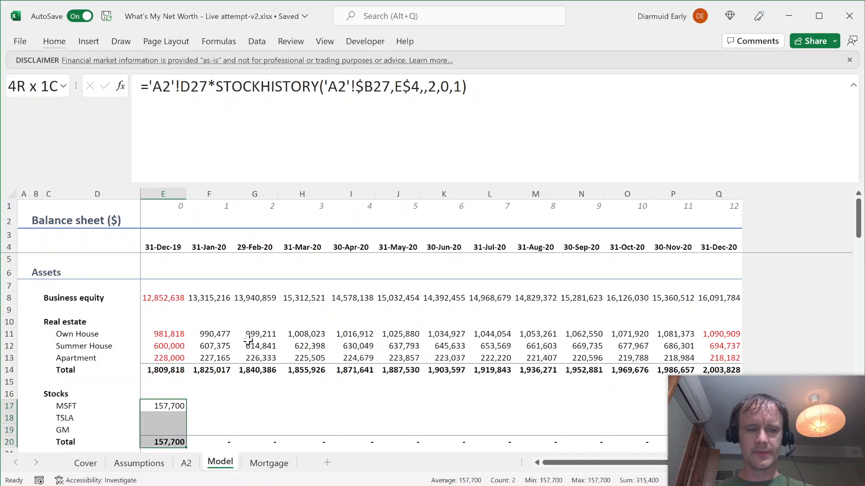
key(shift+Up)
key(shift+Up)
key(shift+Up)
key(shift+Up)
key(shift+Up)
key(shift+Up)
key(shift+Up)
key(shift+Up)
key(shift+Up)
key(shift+Up)
key(shift+Down)
key(shift+Down)
key(ctrl+d)
- Fill the three stock value formulas across to 31-Dec-20, covering E17:Q19
key(shift+Right)
key(shift+Right)
key(shift+Right)
key(shift+Right)
key(shift+Right)
key(shift+Right)
key(shift+Right)
key(shift+Right)
key(shift+Right)
key(shift+Right)
key(shift+Right)
key(shift+Right)
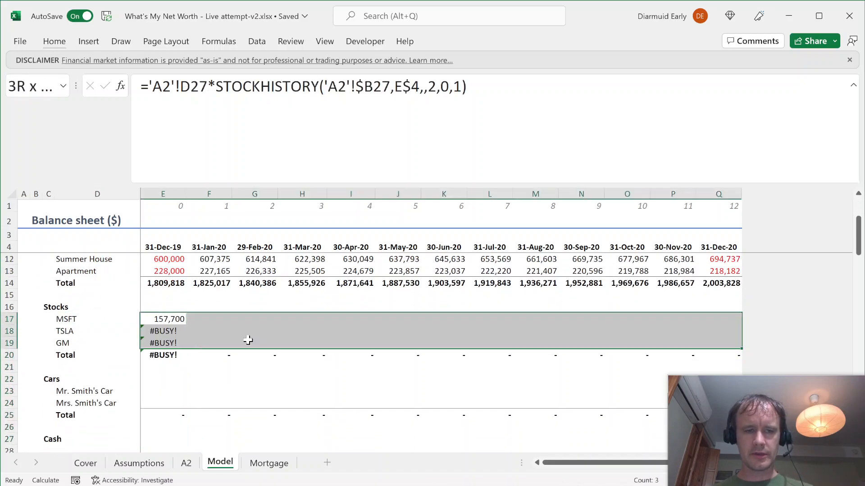
key(ctrl+r)
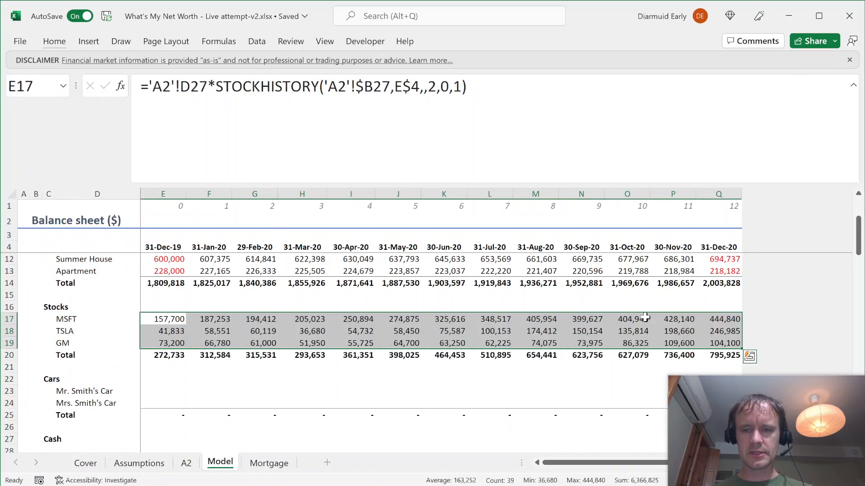
- Examine the Cars and Cash rows in the 31-Dec-19 column beneath the stocks
click(162, 388)
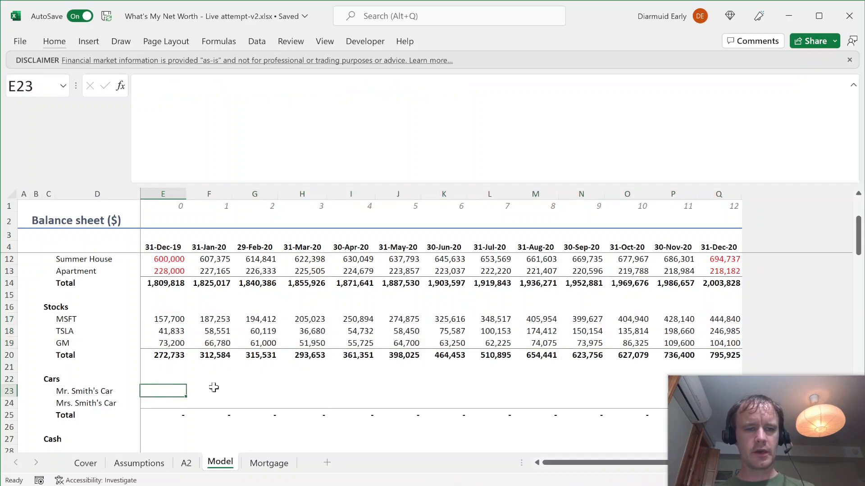
key(Down)
key(Down)
key(Down)
key(Down)
key(Down)
key(Up)
key(Up)
key(Up)
key(Up)
key(Up)
key(Up)
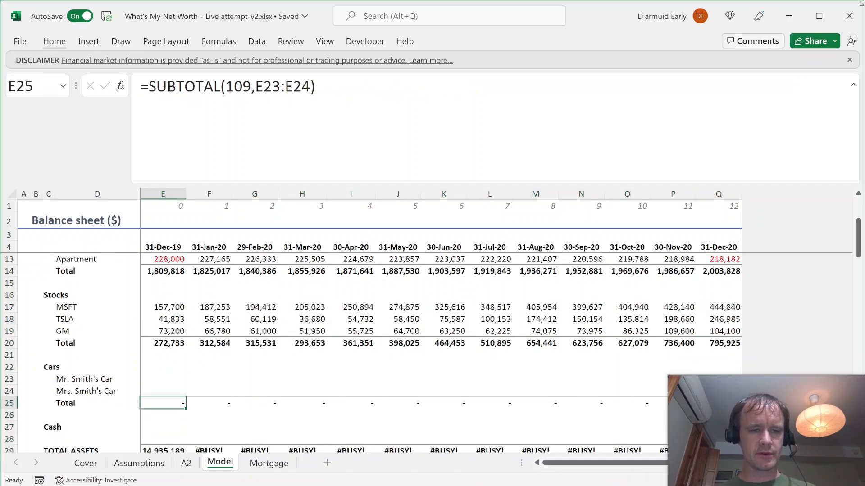
- Start a LET formula in Model cell E23 that defines PurchPrice as the first car's purchase price, 'A2'!$E15
key(Down)
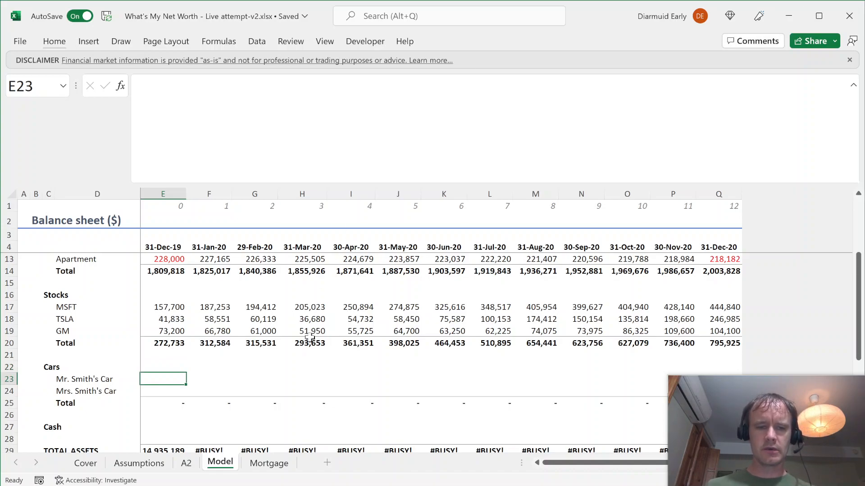
scroll(309, 356, down, 2)
click(208, 401)
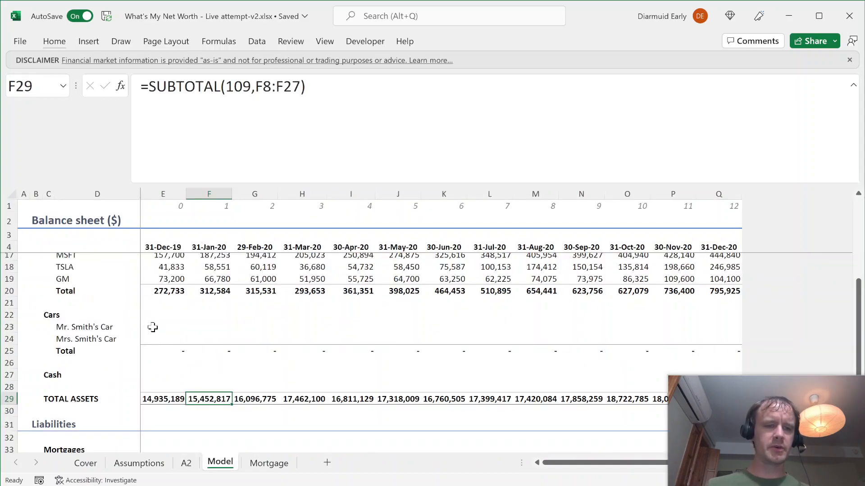
click(149, 325)
text(=let)
key(Tab)
key(ctrl+Page_Up)
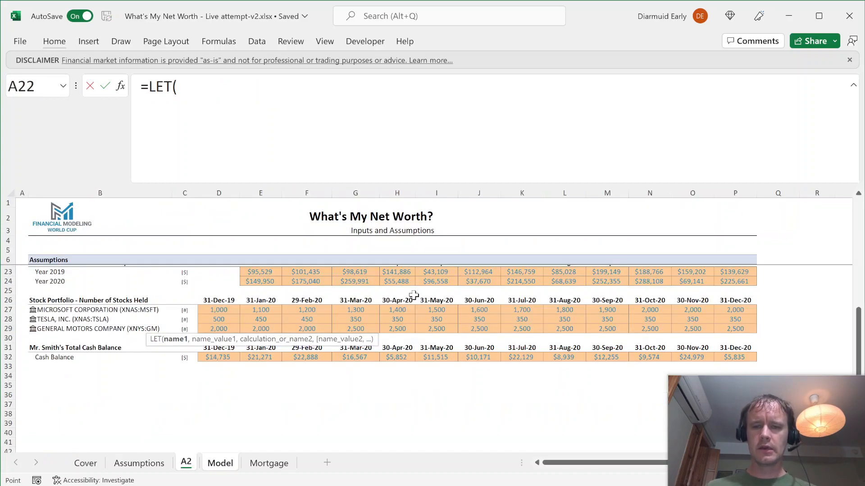
scroll(579, 413, up, 4)
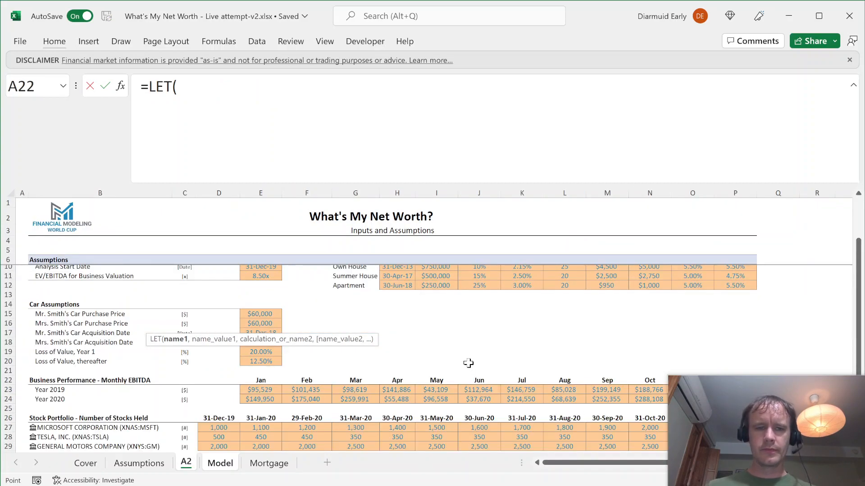
text(Purc)
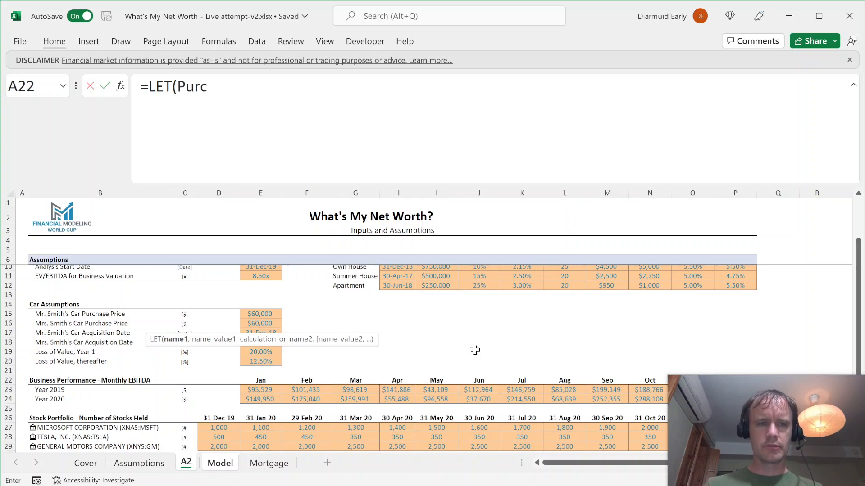
text(hPrice,)
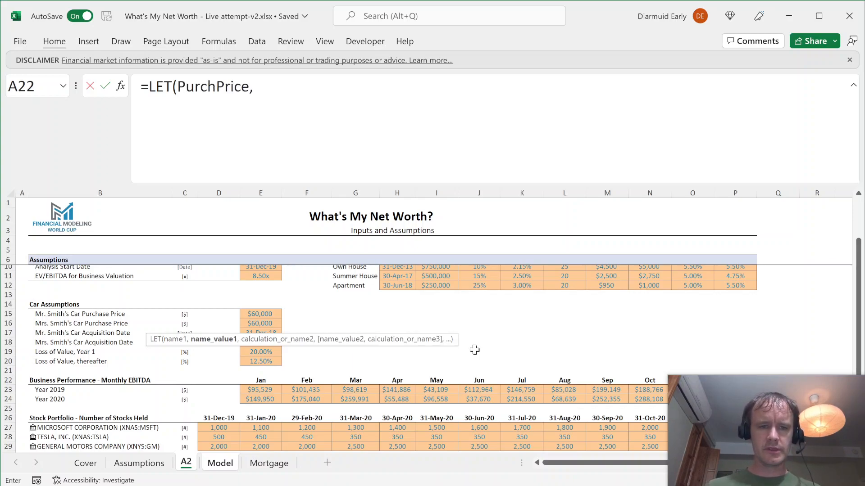
click(274, 306)
click(273, 314)
key(F4)
key(F4)
key(F4)
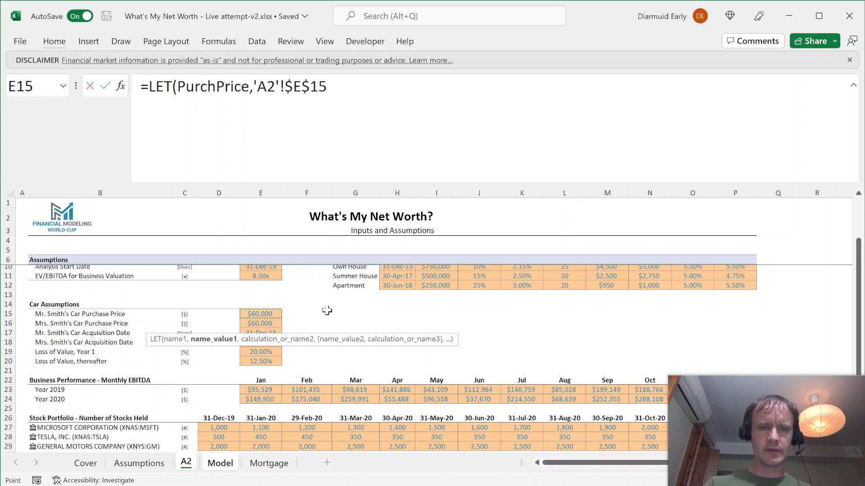
text(,)
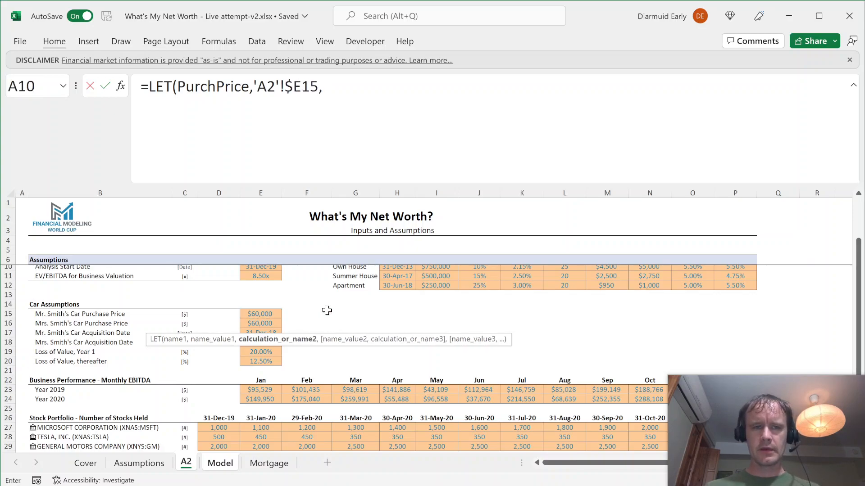
- Define YrsOld in the LET formula as YEAR('A2'!$E$17,E$4), using the first car's acquisition date
text(    YrsOld,)
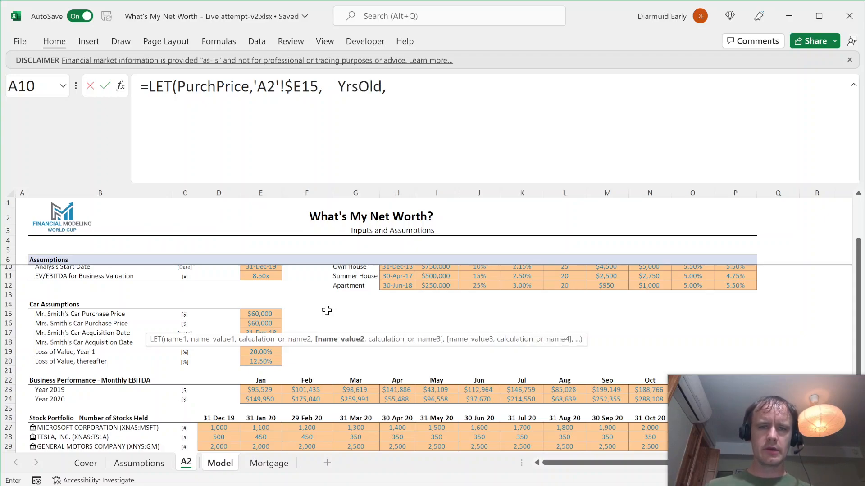
text( year)
key(Tab)
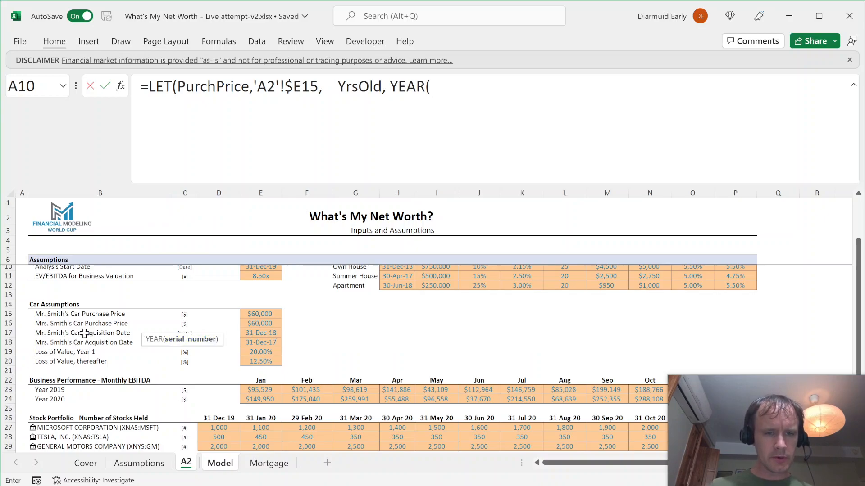
click(279, 335)
key(F4)
text(,E$4))
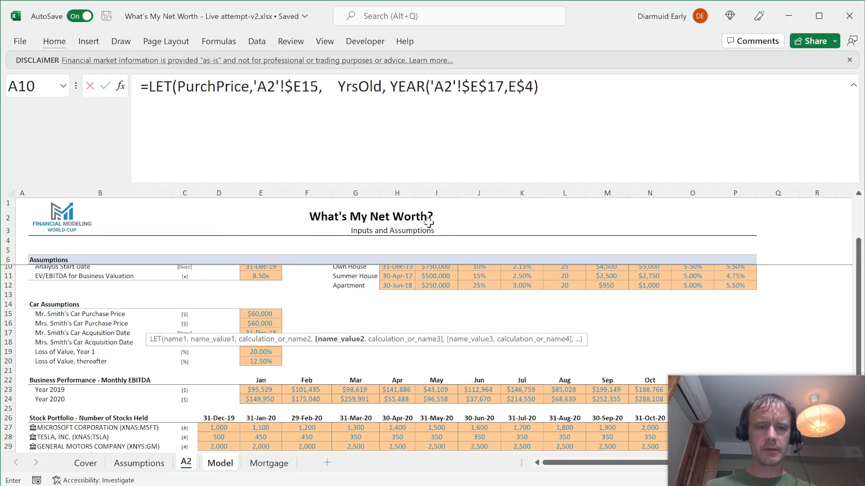
- Define Y1Dep in the LET formula as (1-'A2'!$E$19)^MIN(1,YrsOld), using the year 1 loss of value
text(,    )
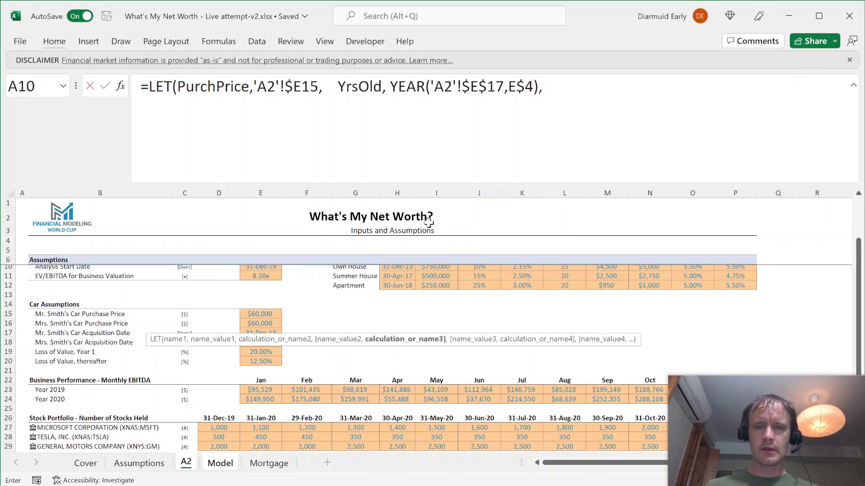
text(Y1D)
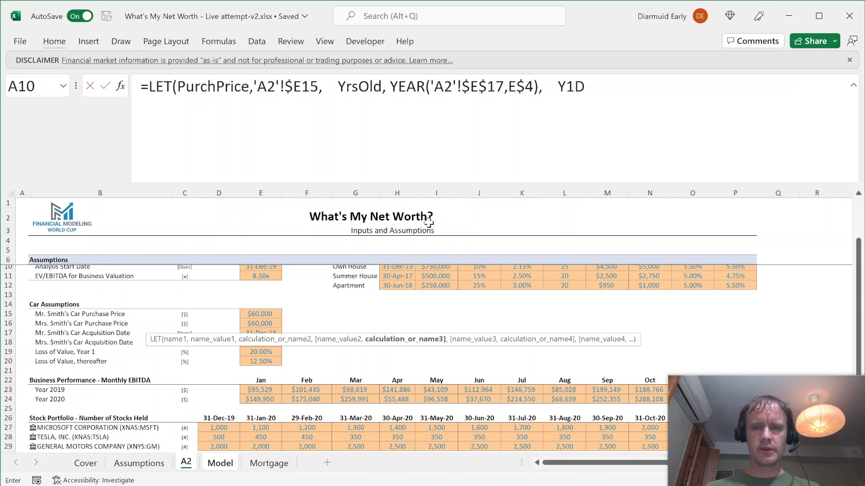
text(ep,)
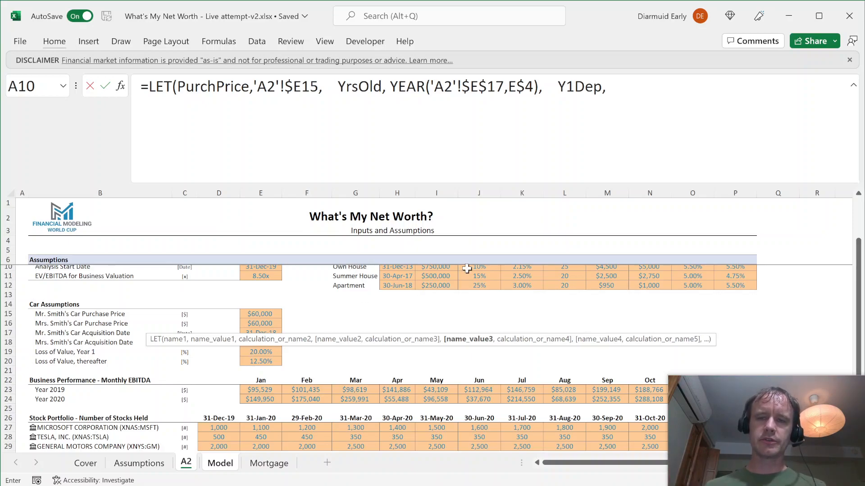
click(609, 86)
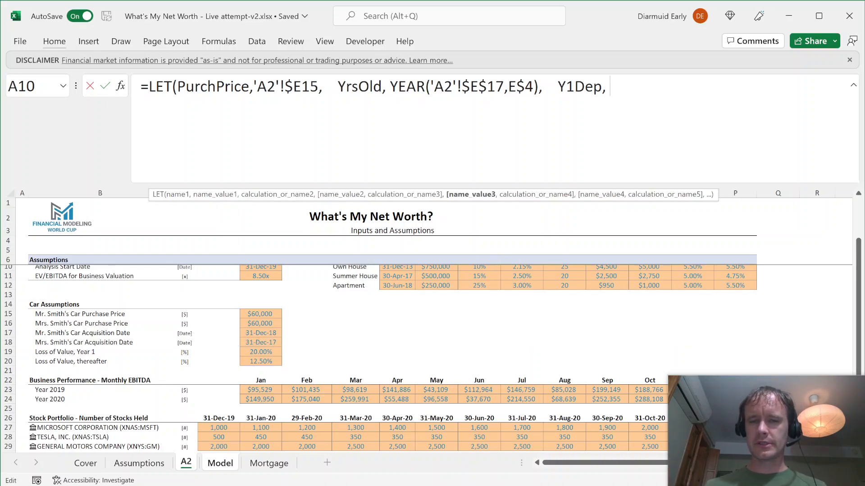
text(m)
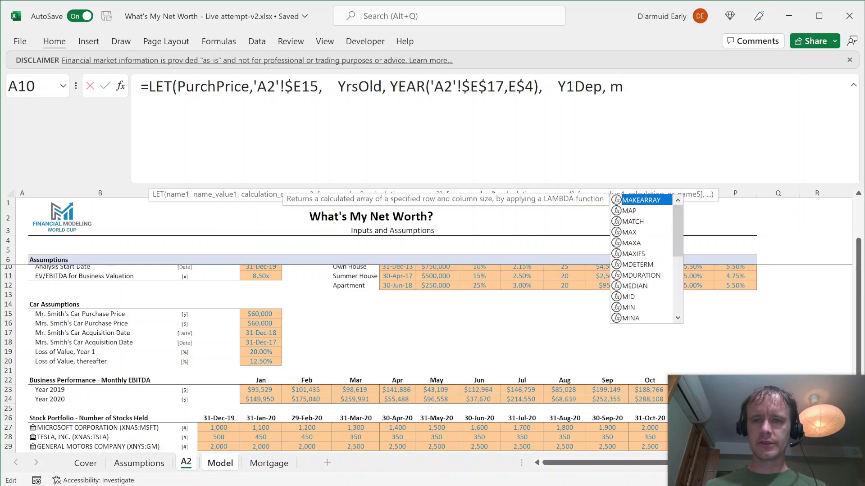
key(BackSpace)
text((1-)
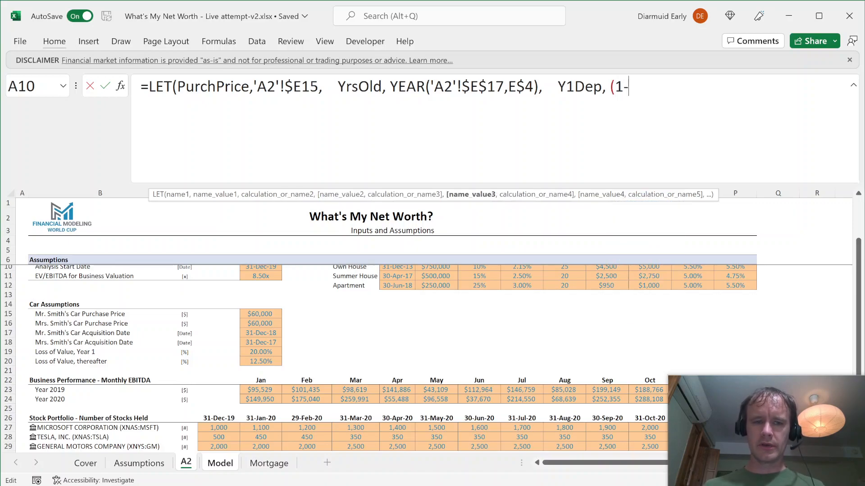
click(261, 351)
key(F4)
text()^min)
key(Tab)
text(1,yrs)
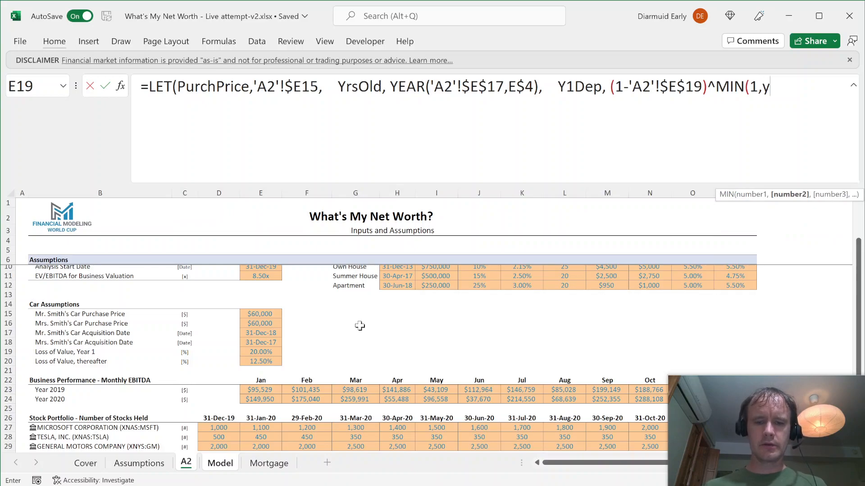
key(Tab)
text())
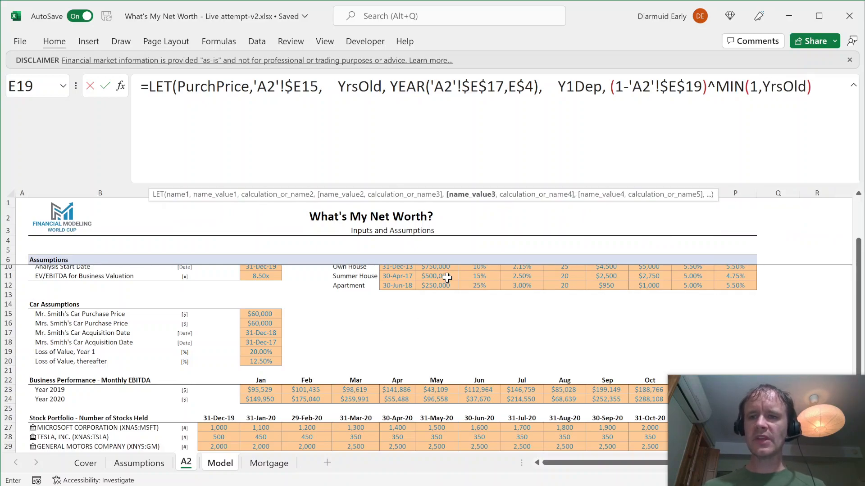
click(776, 86)
drag(749, 86, 806, 86)
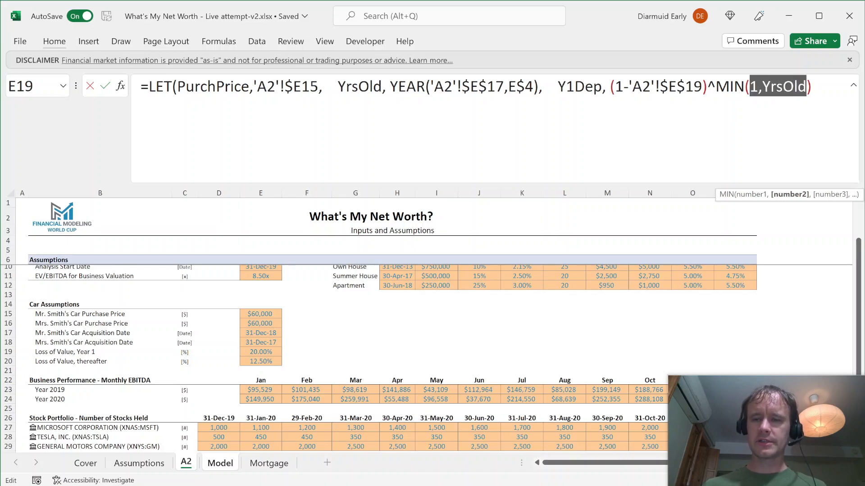
- Define PostY1Dep in the LET formula as (1-'A2'!$E$20)^(YrsOld-1), using the subsequent loss of value
key(End)
text(,    )
text(P)
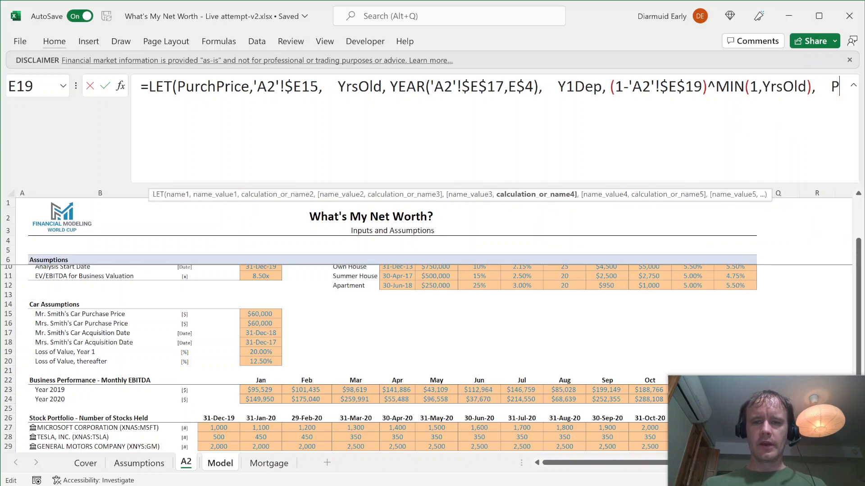
text(ostY1Dep,)
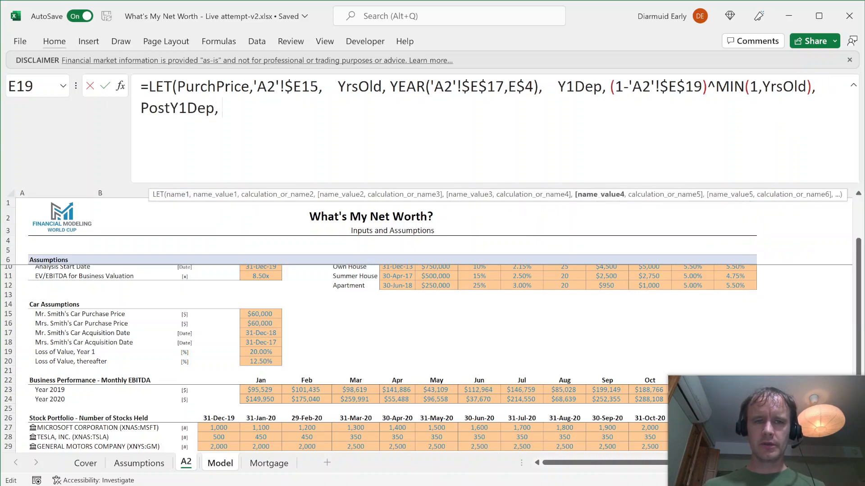
text((10)
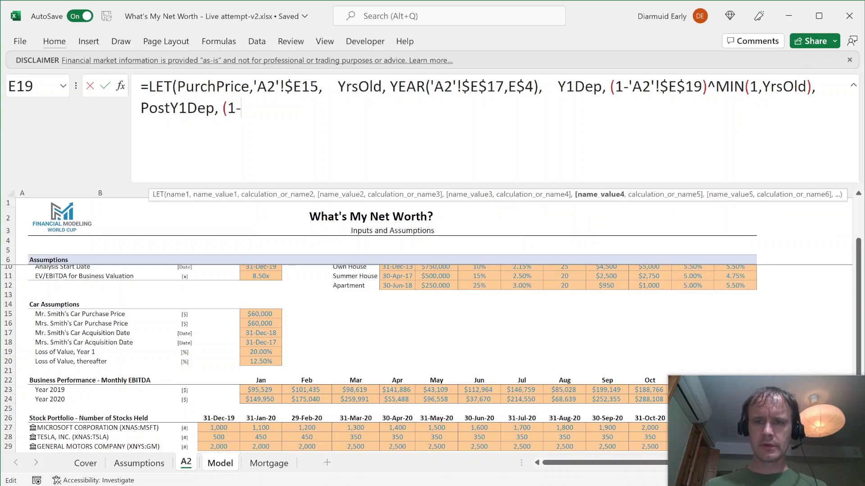
click(263, 361)
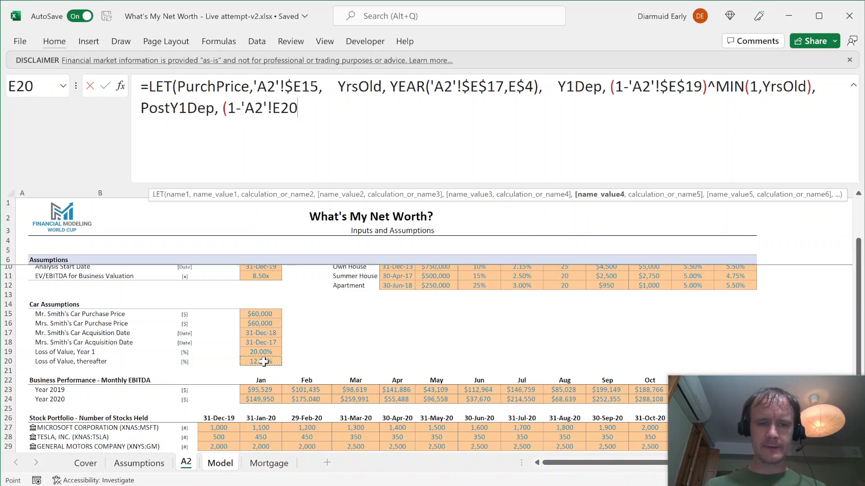
key(F4)
text()^)
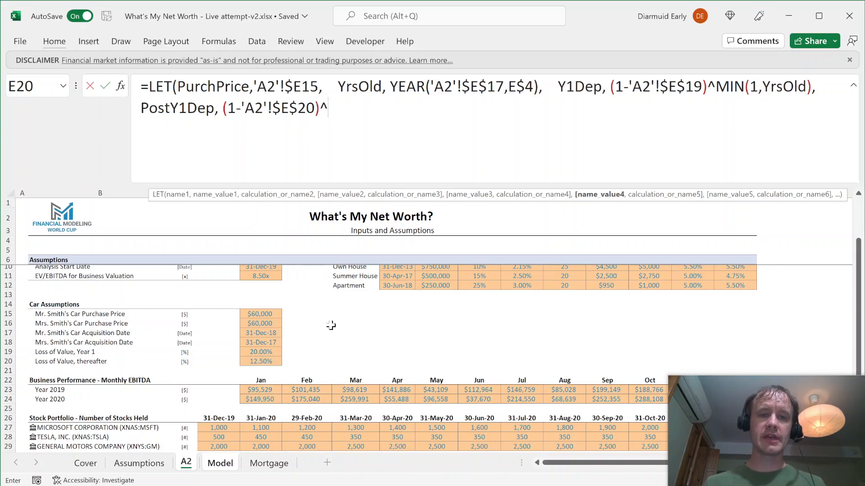
text((yrs)
key(Tab)
text(-1))
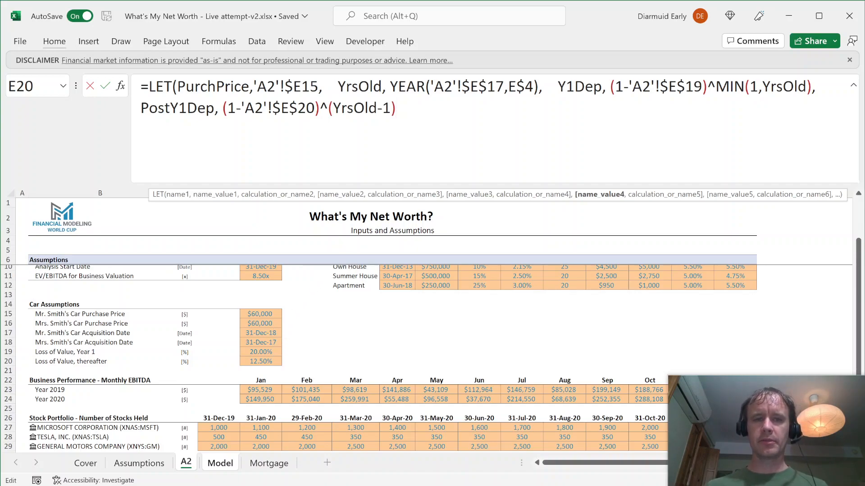
- Floor the PostY1Dep exponent at zero by making it max(YrsOld-1,0)
text(max)
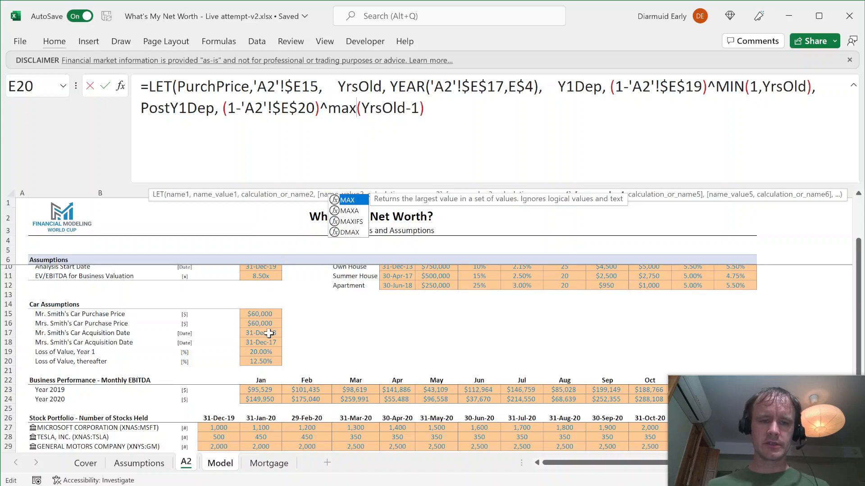
key(Right)
key(Right)
key(Right)
key(Right)
key(Right)
key(Right)
key(Right)
key(Right)
key(Right)
text(,0)
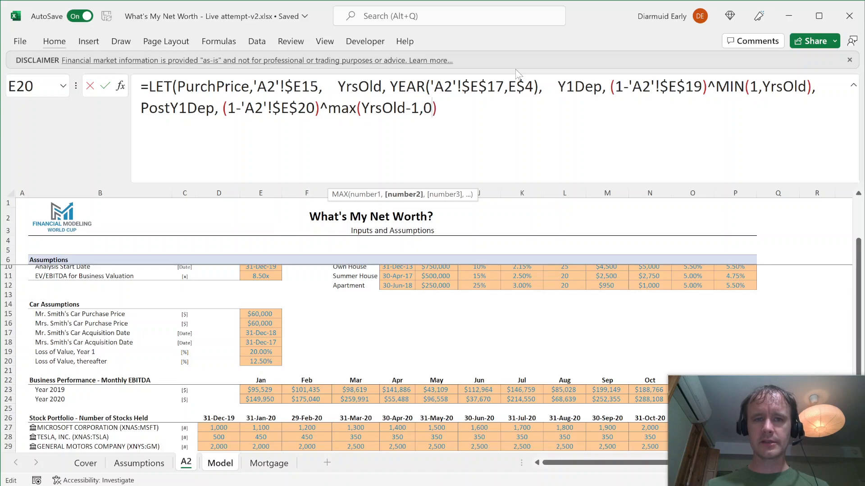
key(Right)
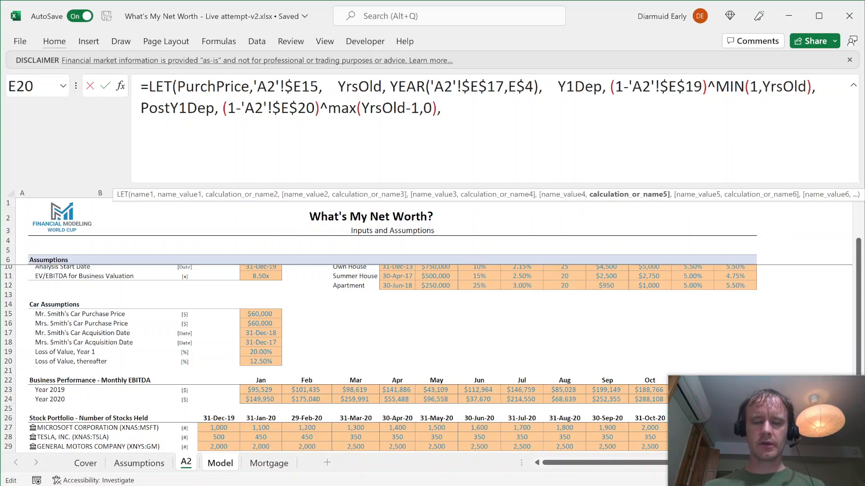
- Define CurVal in the LET formula as PurchPrice * Y1Dep * PostY1Dep
text(CurVal)
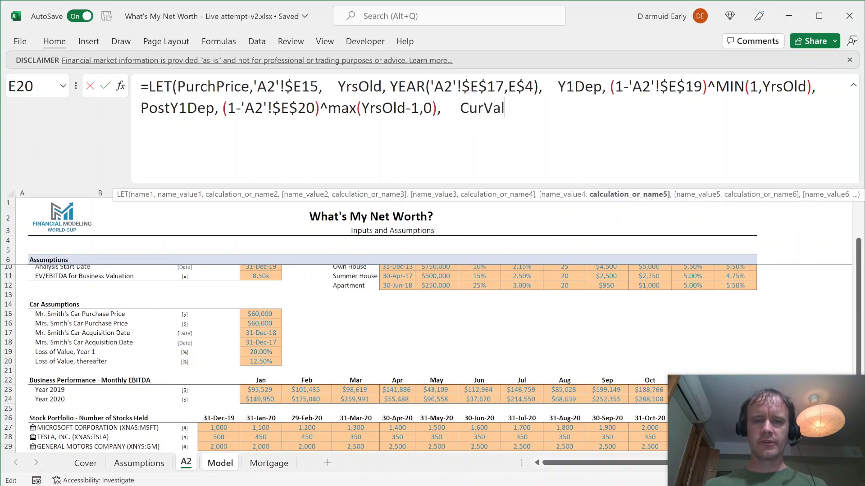
text(, Pru)
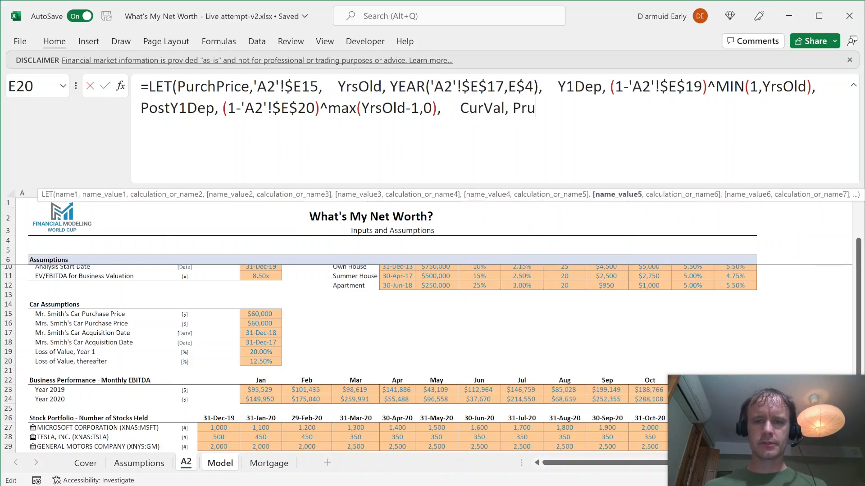
key(BackSpace)
key(BackSpace)
text(ur)
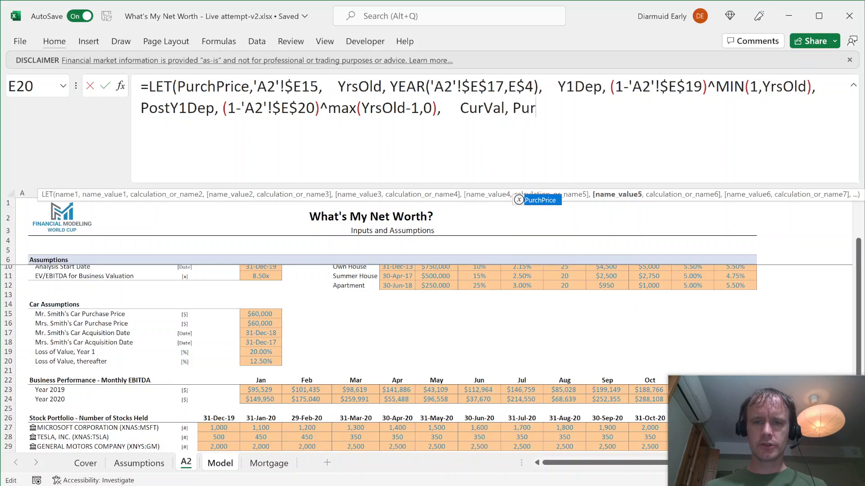
key(Tab)
text(* )
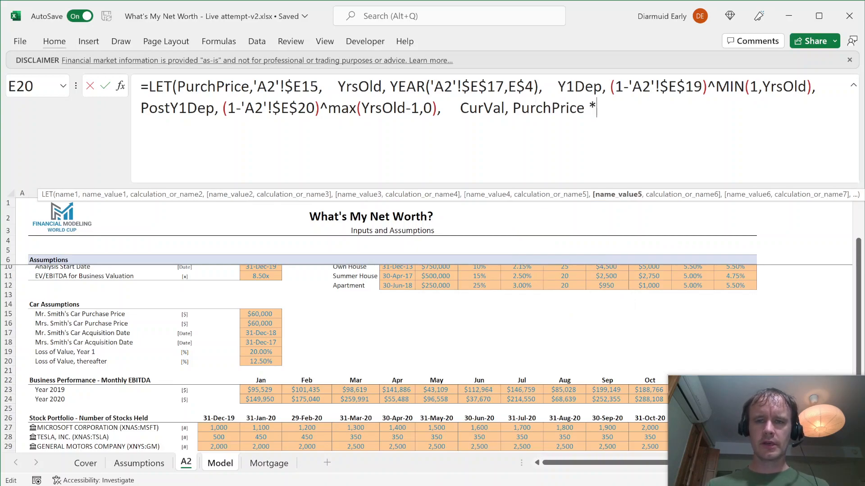
text(Y1)
key(Tab)
text(* Po)
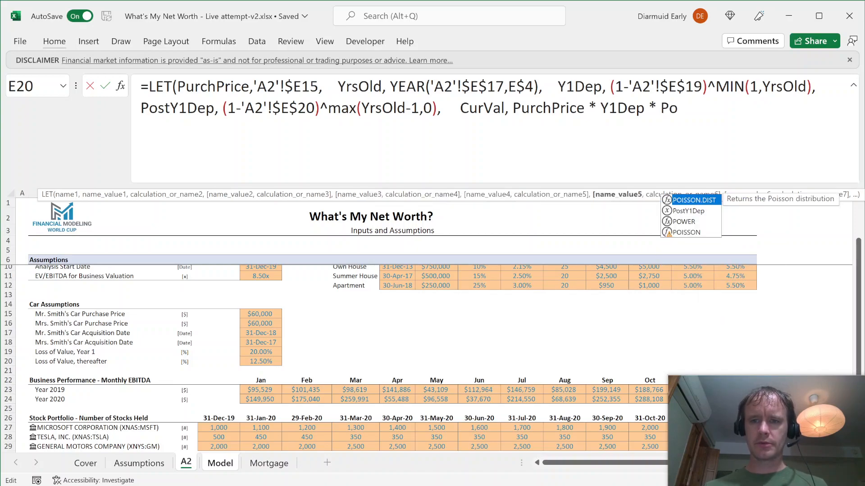
key(Down)
key(Tab)
- Close the LET formula with CurVal as its returned result and try to enter it in E23
text(,    C)
key(BackSpace)
text(CurVal))
key(Return)
key(Return)
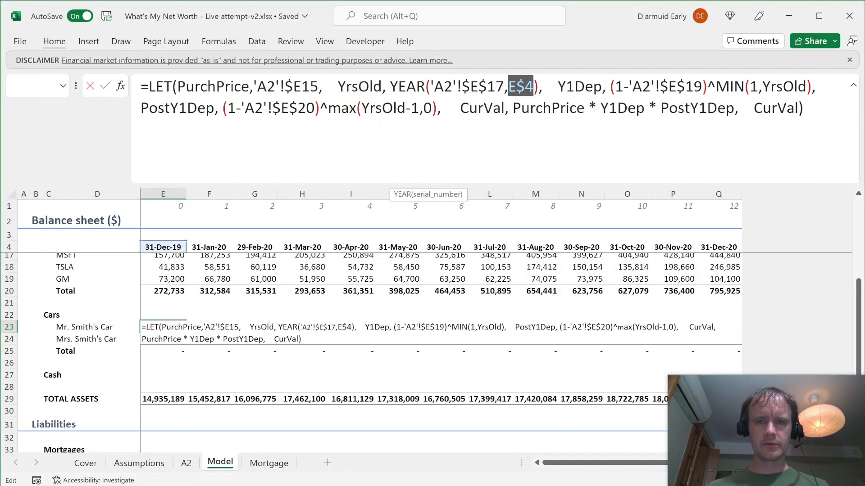
- Change YrsOld in the E23 LET formula from YEAR to YEARFRAC('A2'!$E$17,E$4) and enter the formula
click(444, 86)
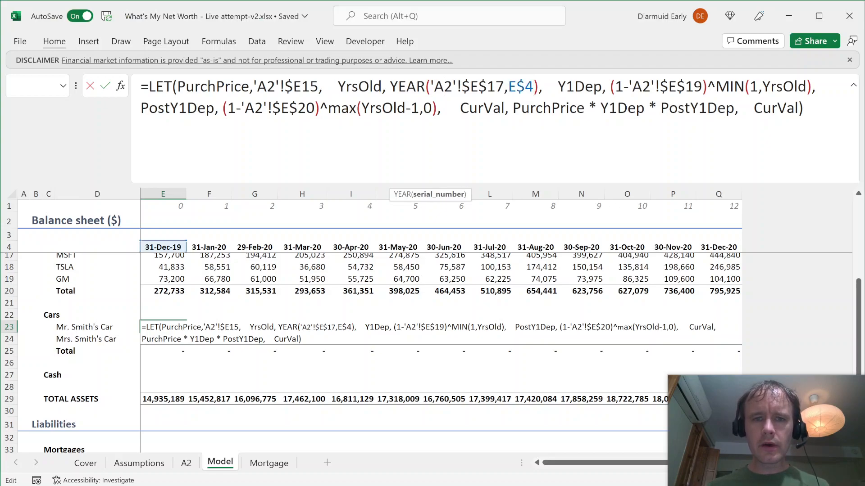
key(Left)
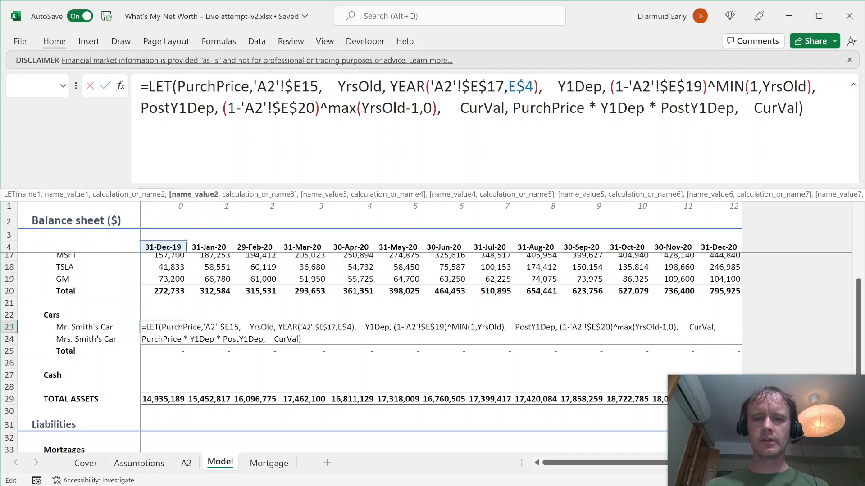
key(shift+Right)
key(shift+Right)
key(shift+Right)
key(shift+Right)
key(shift+Right)
key(shift+Right)
key(shift+Right)
key(shift+Right)
key(shift+Right)
key(shift+Right)
key(shift+Right)
key(shift+Right)
key(shift+Right)
key(shift+Right)
key(shift+Right)
key(shift+Right)
key(shift+Right)
key(shift+Right)
key(shift+Right)
key(shift+Right)
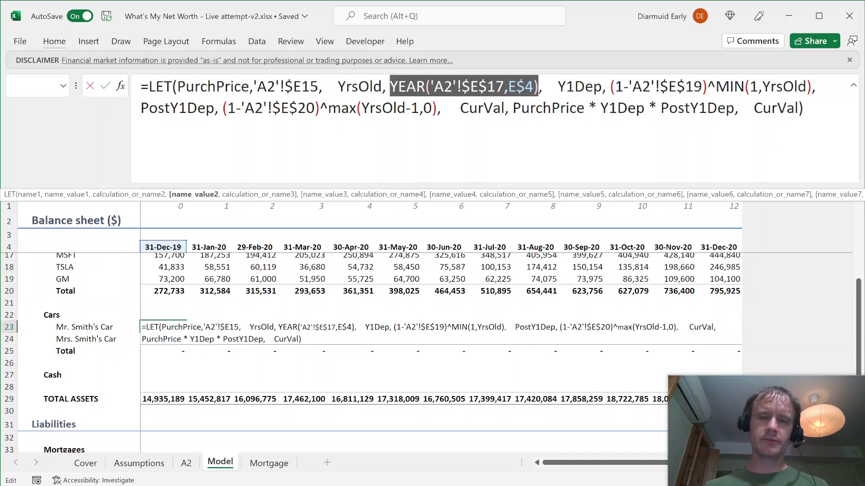
click(426, 87)
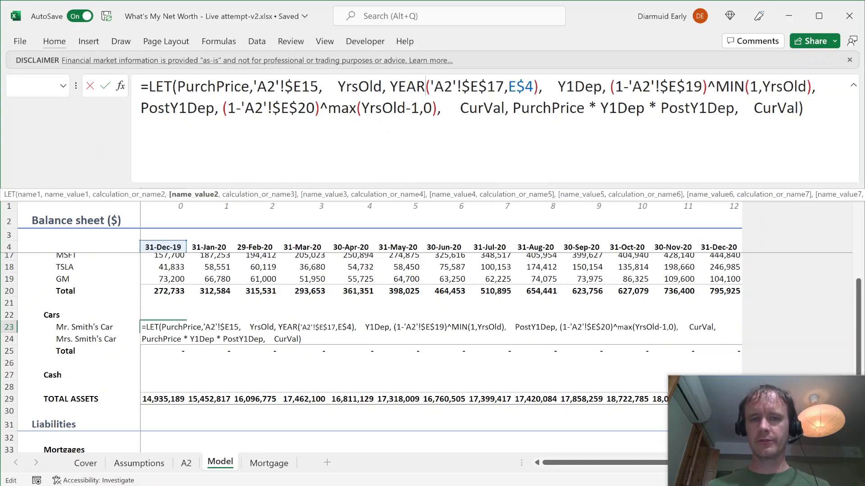
text(FRAC)
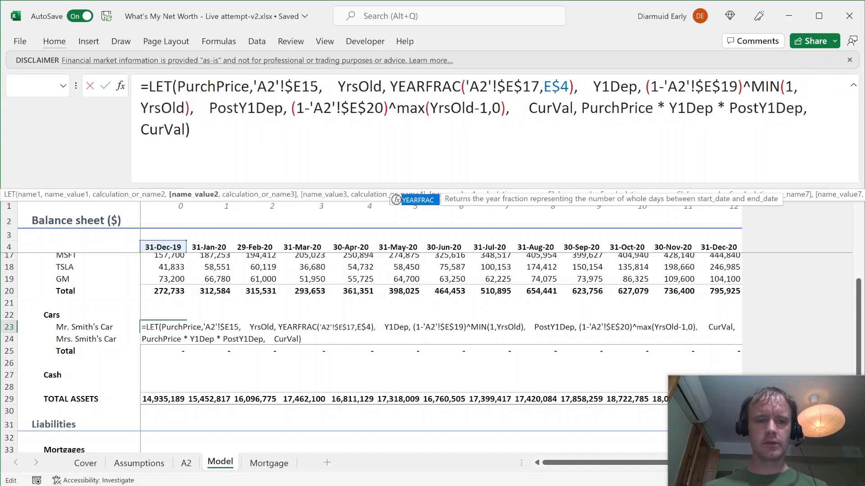
key(ctrl+Return)
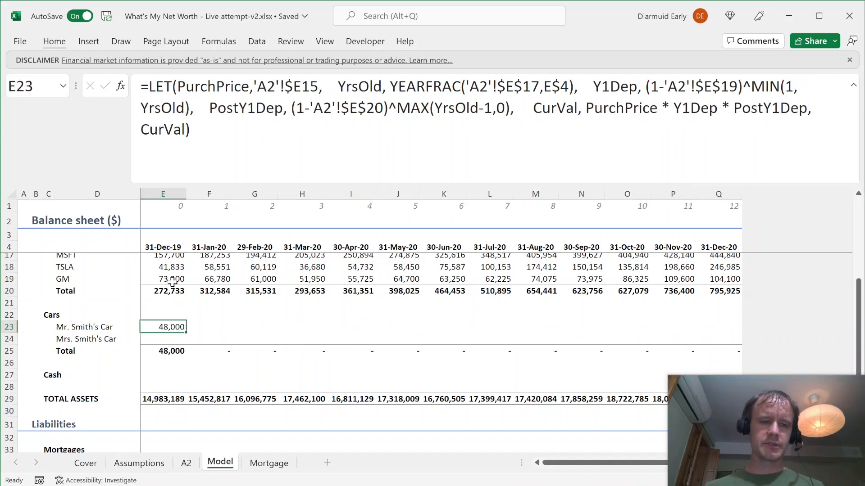
- Check the first car's inputs on the A2 sheet and copy the E23 formula across to Q23
key(ctrl+Page_Up)
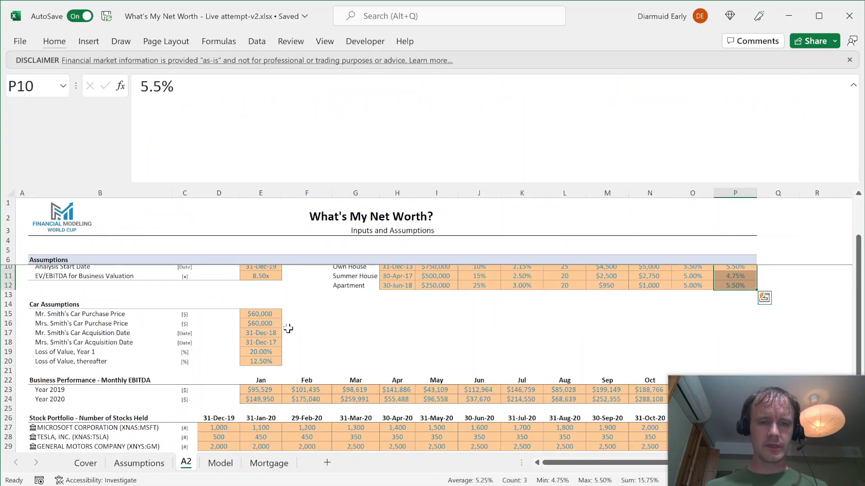
click(272, 333)
click(276, 352)
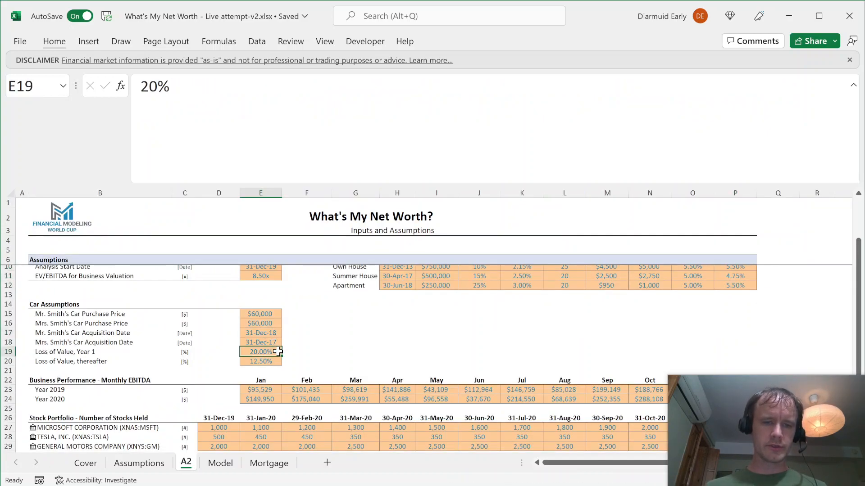
click(277, 313)
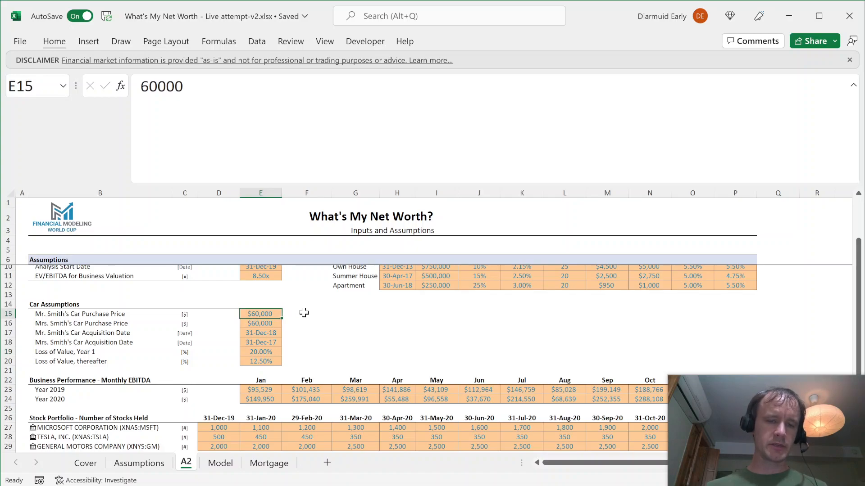
key(ctrl+Page_Down)
key(ctrl+shift+Right)
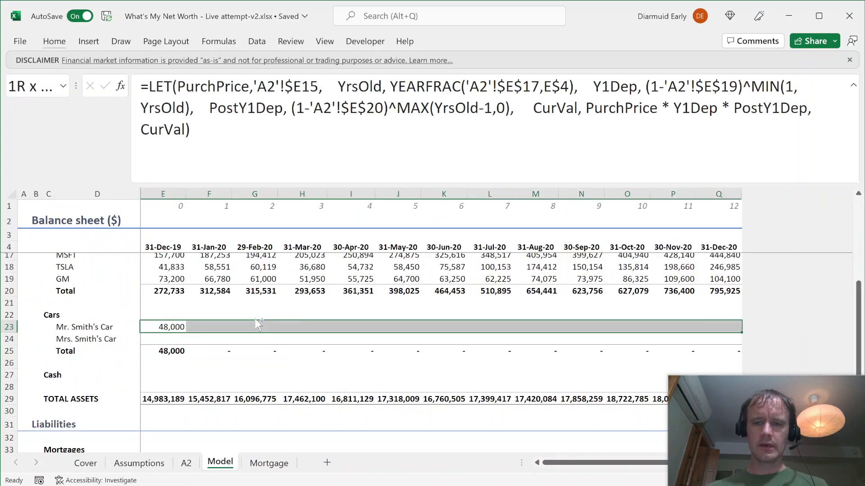
key(ctrl+r)
- Compare row 23's monthly car values with the subsequent loss of value and the second car's acquisition date on A2
key(ctrl+Page_Up)
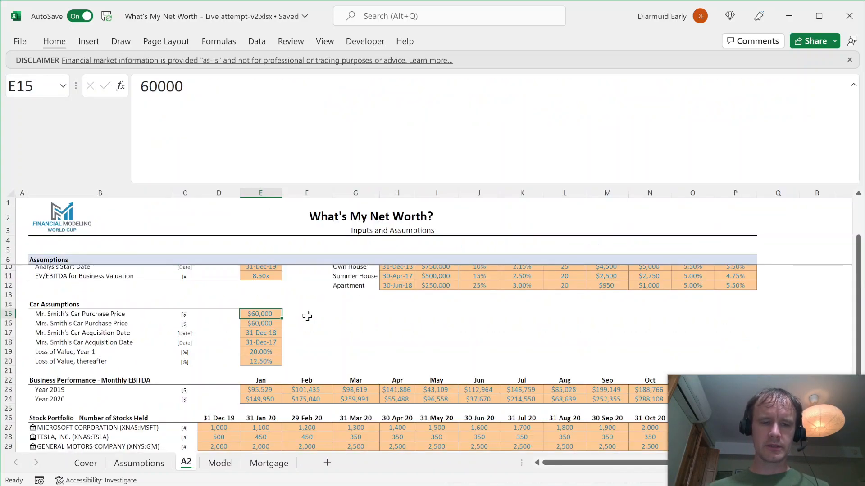
click(267, 363)
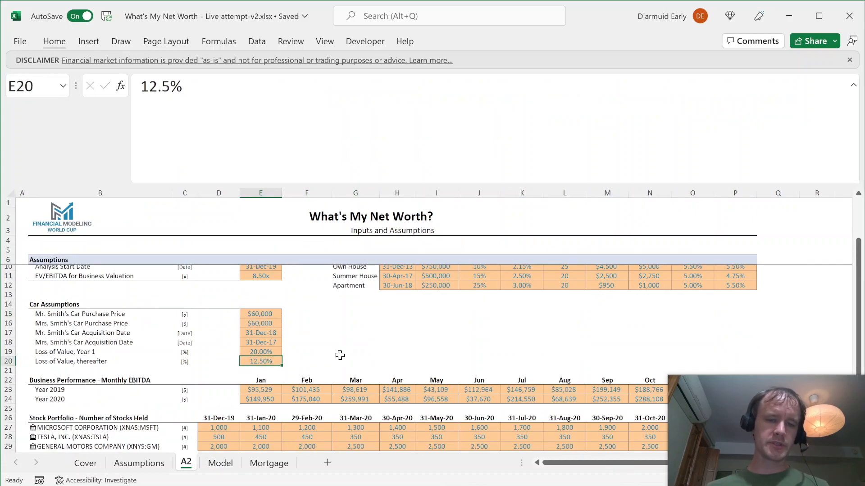
key(ctrl+Page_Down)
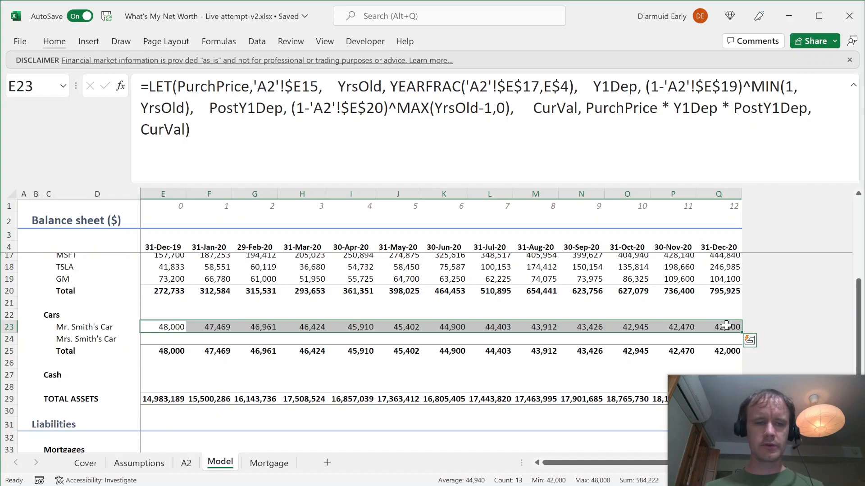
key(ctrl+Page_Up)
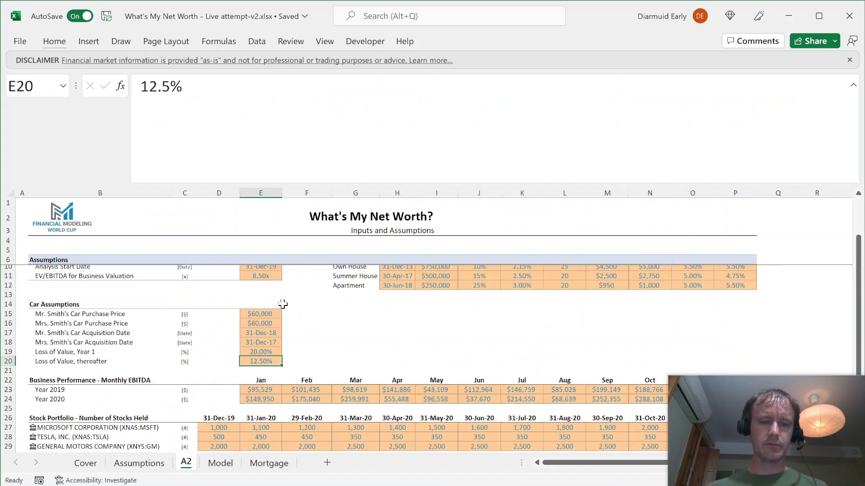
click(276, 340)
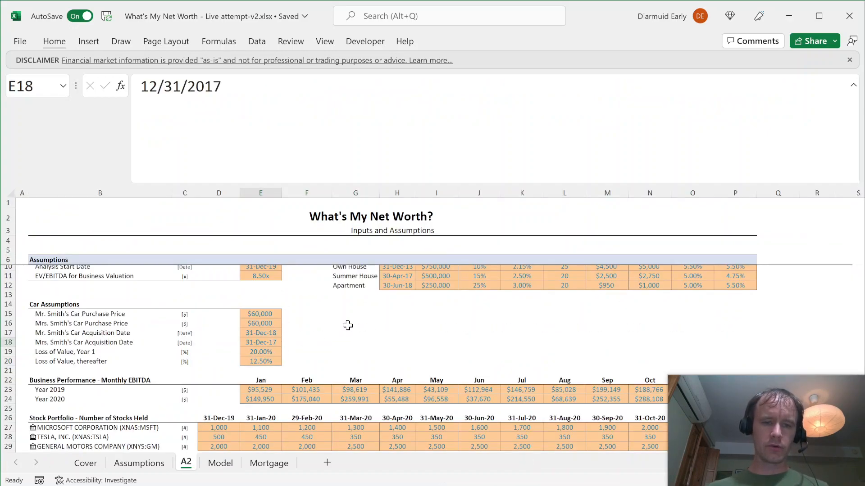
key(ctrl+Page_Down)
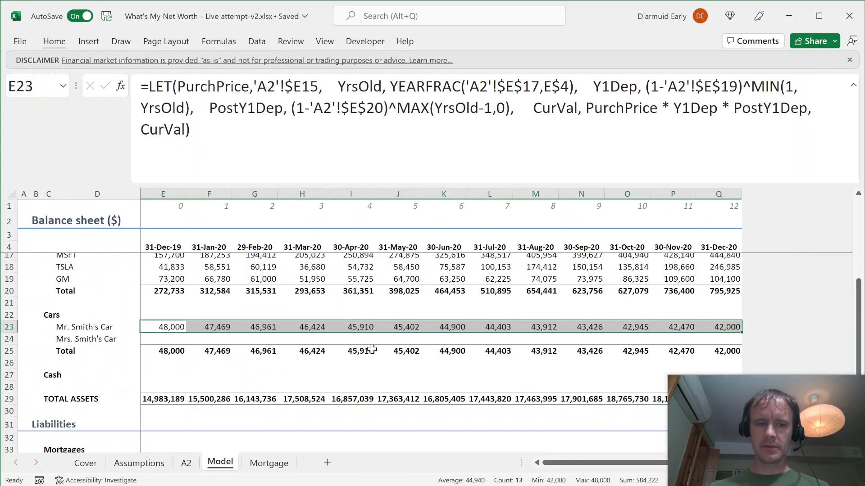
- Copy the first car's formulas down into the second car's row and inspect the references in E23
key(shift+Down)
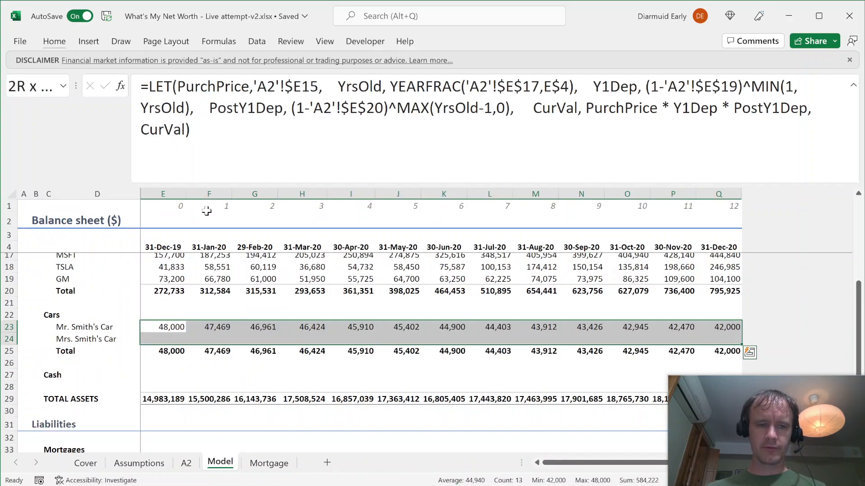
key(ctrl+d)
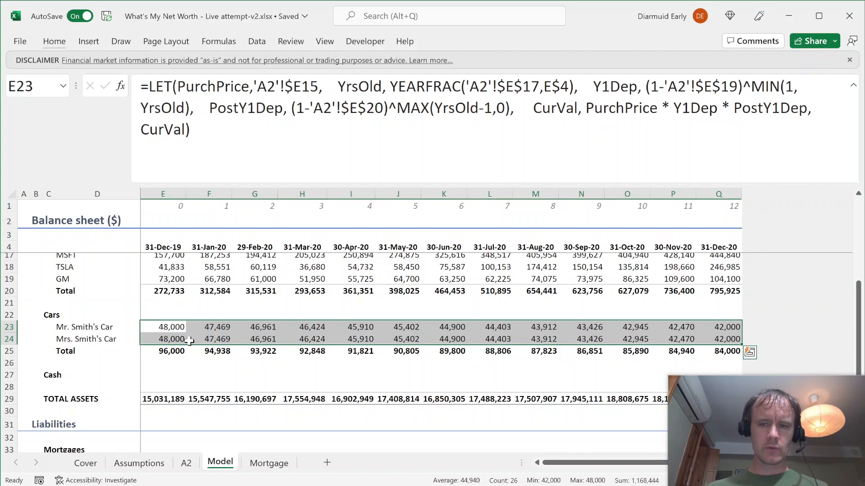
click(291, 108)
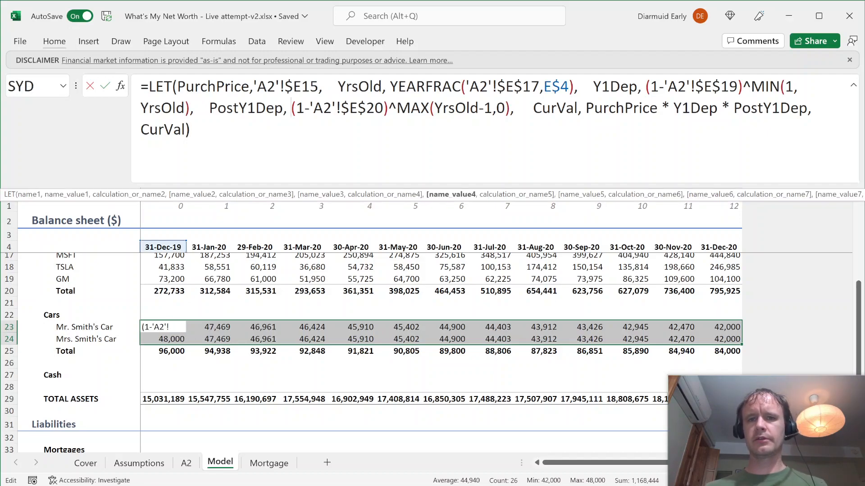
key(Escape)
key(shift+BackSpace)
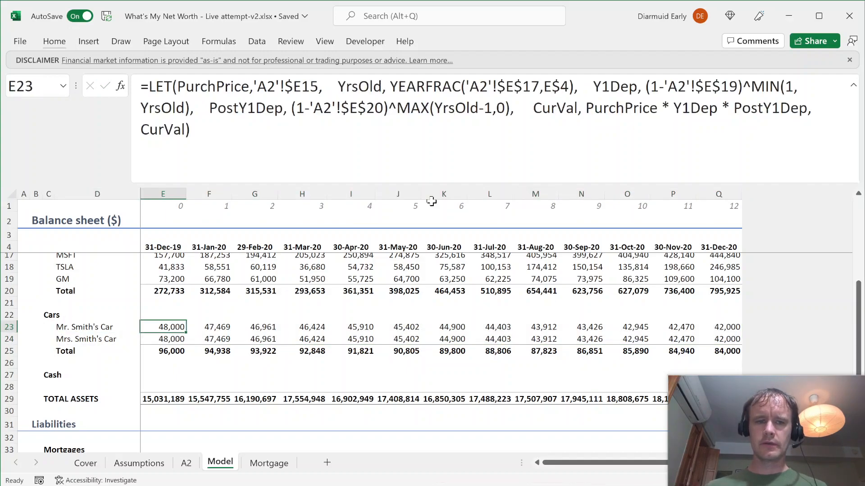
key(ctrl+shift+Right)
key(shift+Down)
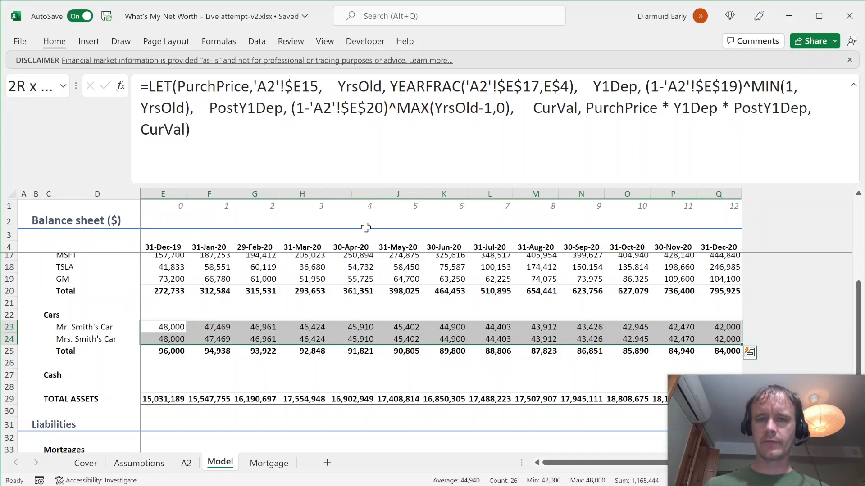
- Make the acquisition date's row relative in the E23 formula, so that YEARFRAC uses 'A2'!$E17
key(shift+BackSpace)
click(522, 86)
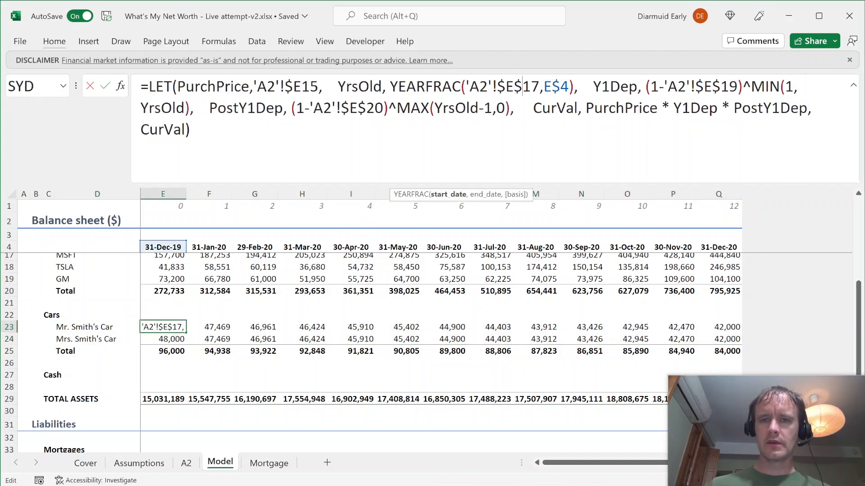
key(shift+Left)
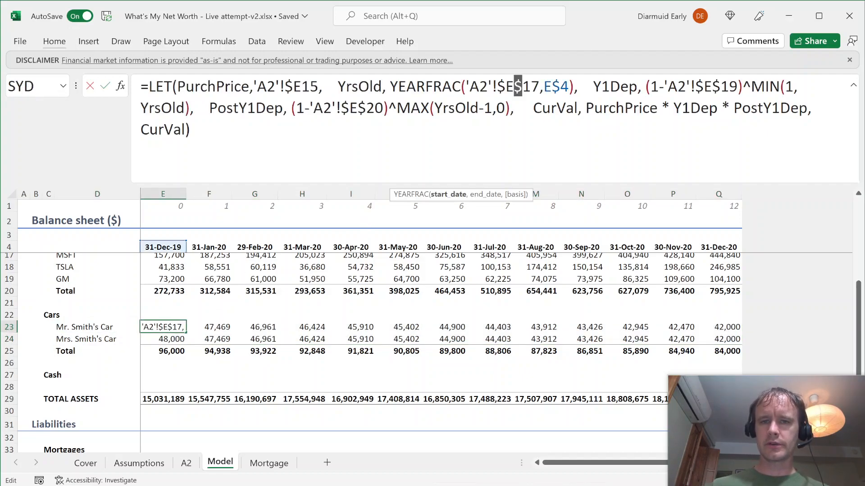
key(Delete)
key(ctrl+Return)
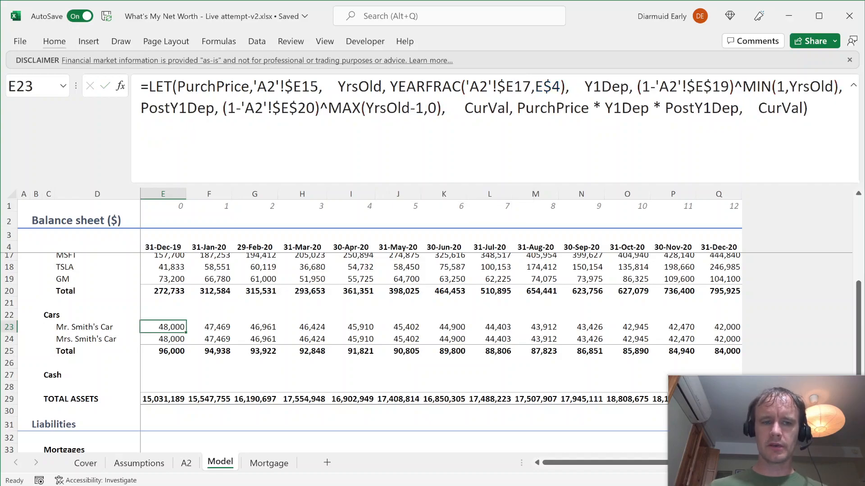
- Copy the corrected E23 formula through both car rows to Q24 and check the first and last months
key(ctrl+shift+Right)
key(shift+Down)
key(ctrl+d)
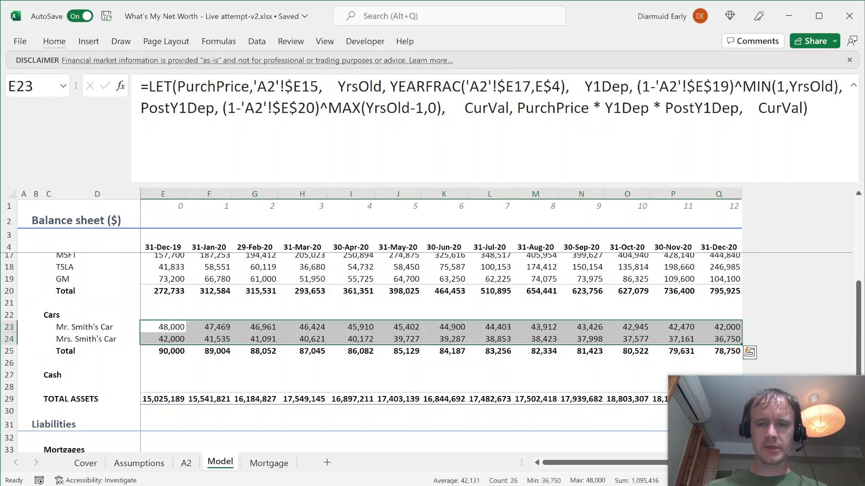
key(Down)
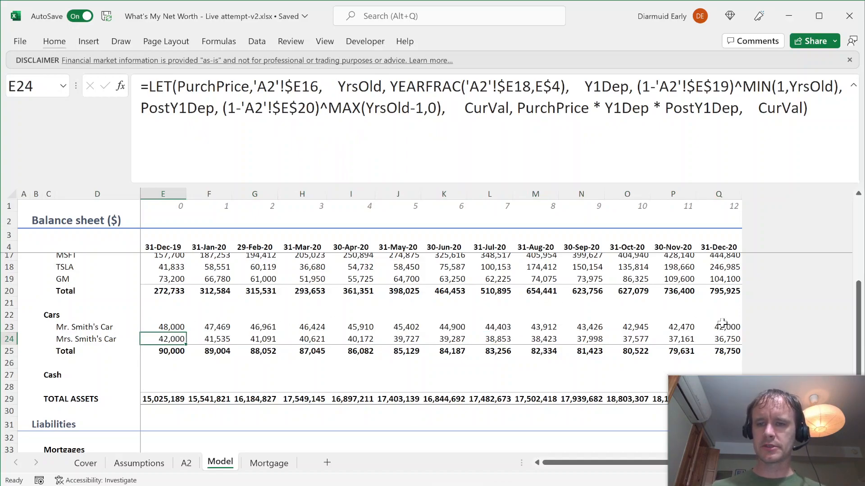
click(721, 325)
click(180, 337)
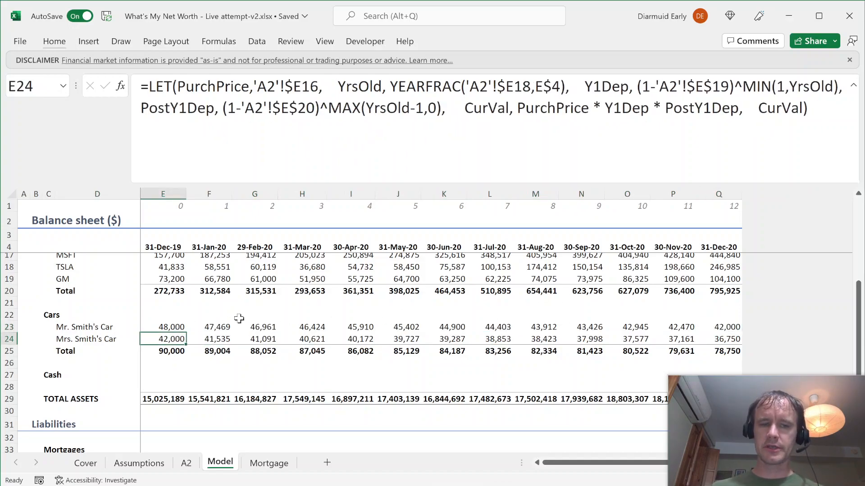
key(ctrl+Right)
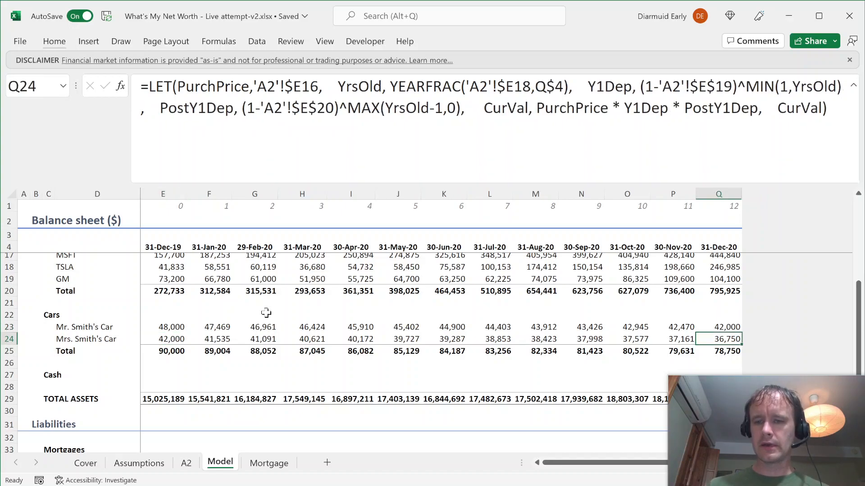
- Link the 31-Dec-19 Cash value in E27 to the cash balance on the assumptions sheet with ='A2'!D32
key(Left)
key(Left)
key(Left)
key(Left)
key(Left)
key(Left)
key(Left)
key(Left)
key(Left)
key(Left)
key(Left)
key(Left)
key(Down)
key(Down)
key(Down)
text(=)
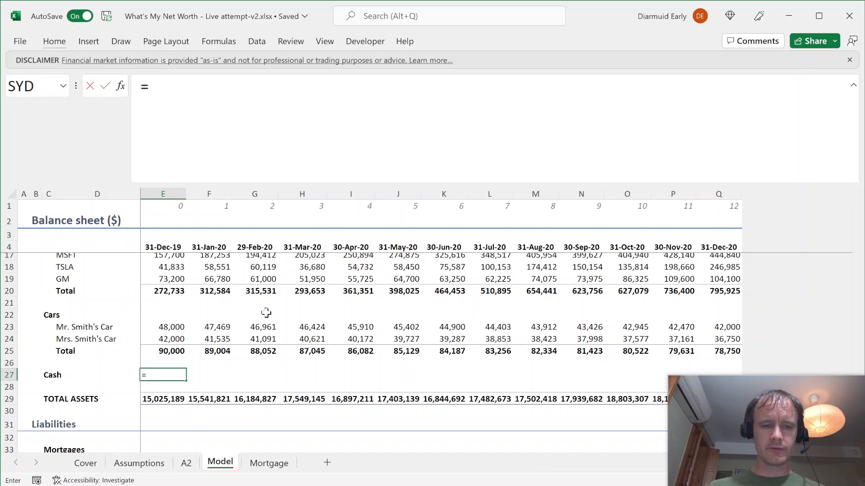
key(ctrl+Page_Up)
scroll(258, 402, down, 6)
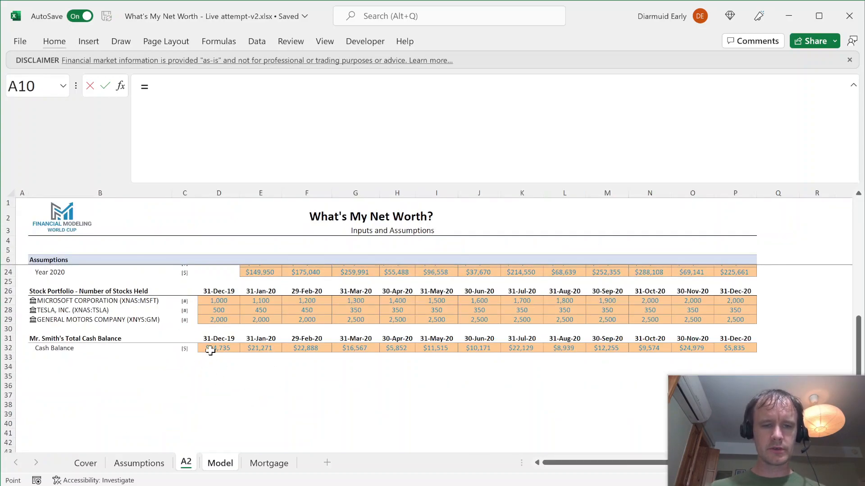
click(210, 351)
scroll(244, 353, up, 4)
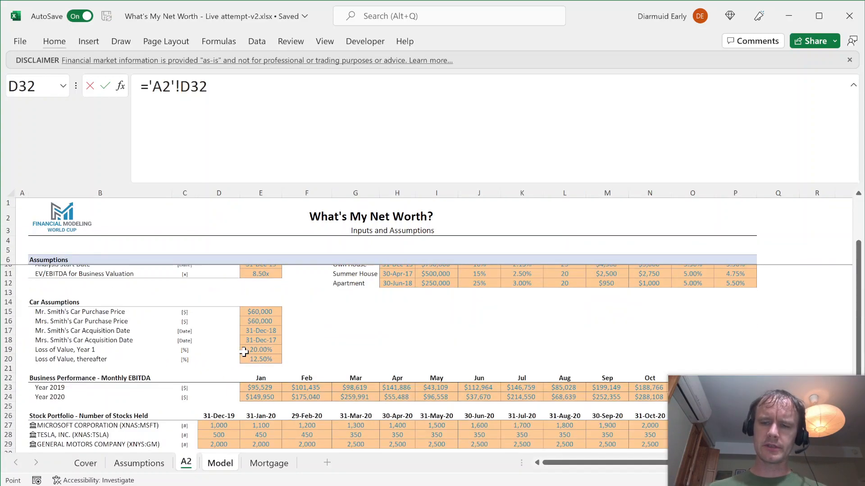
scroll(243, 353, up, 1)
scroll(243, 353, down, 6)
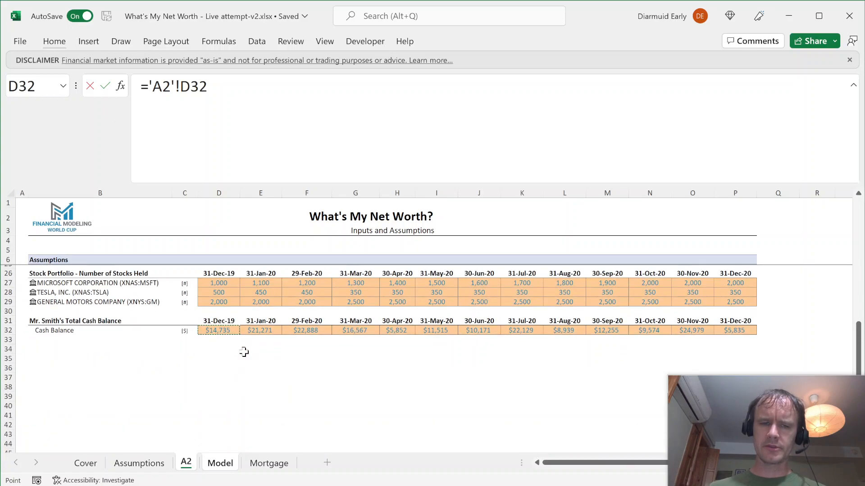
scroll(244, 352, up, 6)
scroll(243, 353, down, 3)
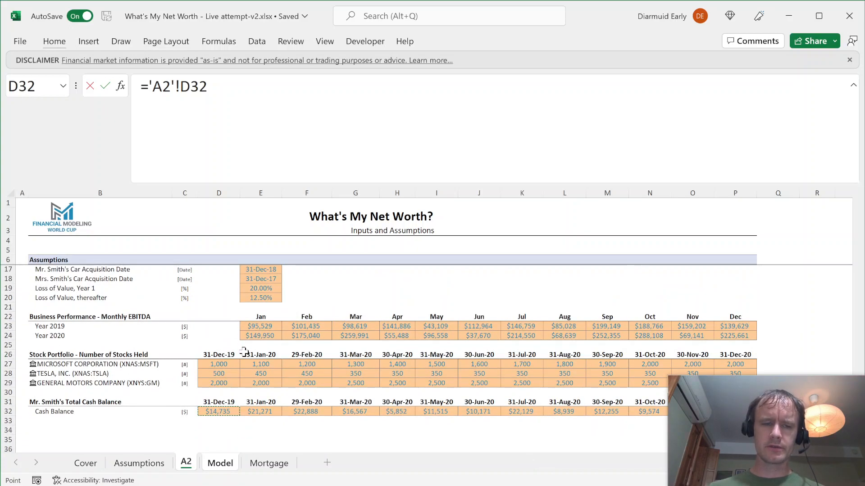
key(ctrl+Return)
- Copy the Cash link in E27 across the months to Q27
key(shift+Right)
key(shift+Right)
key(shift+Right)
key(shift+Right)
key(shift+Right)
key(shift+Right)
key(shift+Right)
key(shift+Right)
key(shift+Right)
key(shift+Right)
key(shift+Right)
key(shift+Right)
key(ctrl+r)
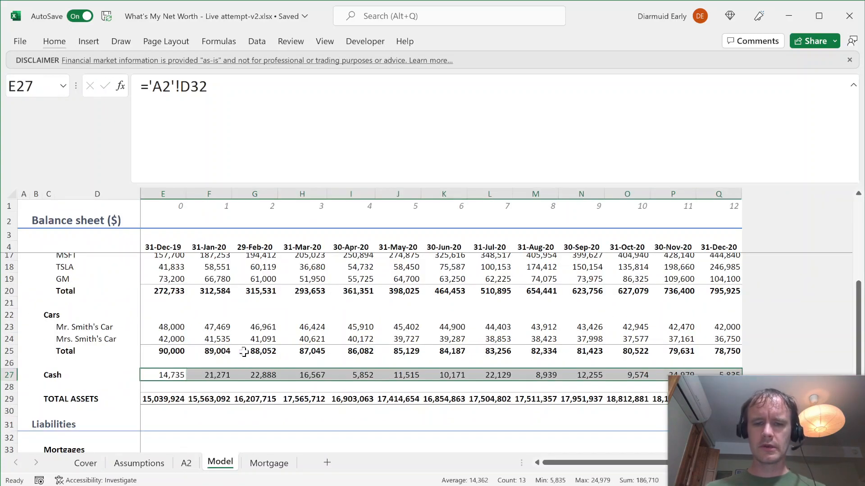
- Review the liabilities and net worth rows down to the end of the balance sheet
key(Down)
key(Down)
key(Down)
key(Down)
key(Down)
key(Down)
key(Down)
key(Down)
key(Down)
key(Down)
key(Down)
key(Down)
key(Down)
key(Down)
key(Down)
key(Down)
key(Down)
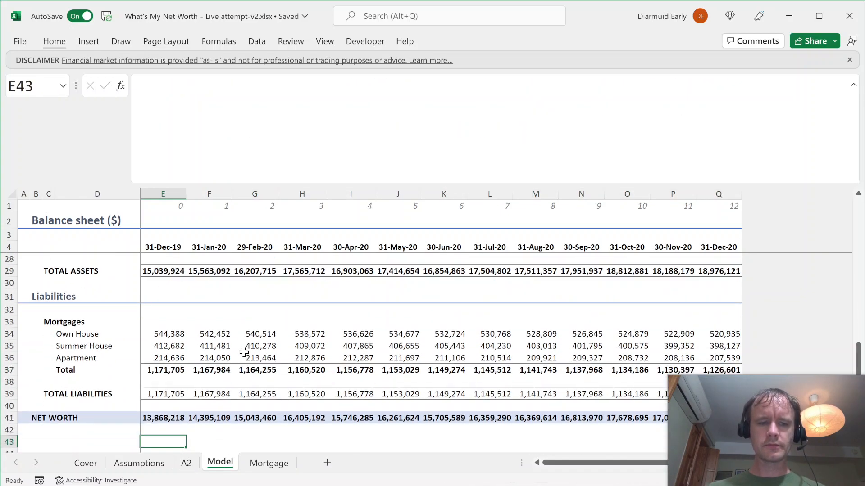
- Check the formulas behind total assets, mortgage balances, liabilities and net worth in the 31-Dec-19 column
key(ctrl+Up)
key(ctrl+Up)
key(ctrl+Up)
key(ctrl+Up)
key(ctrl+Up)
key(ctrl+Up)
key(ctrl+Up)
key(ctrl+Up)
key(ctrl+Up)
key(ctrl+Up)
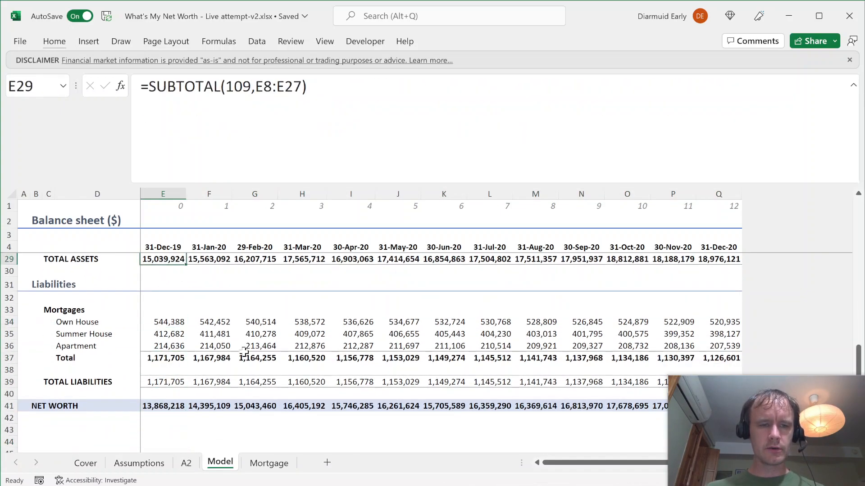
key(ctrl+Down)
key(ctrl+Down)
key(ctrl+Down)
key(ctrl+Down)
key(ctrl+Down)
key(ctrl+Down)
key(ctrl+Down)
key(ctrl+Down)
key(ctrl+Down)
key(ctrl+Down)
key(ctrl+Down)
key(ctrl+Down)
key(ctrl+Up)
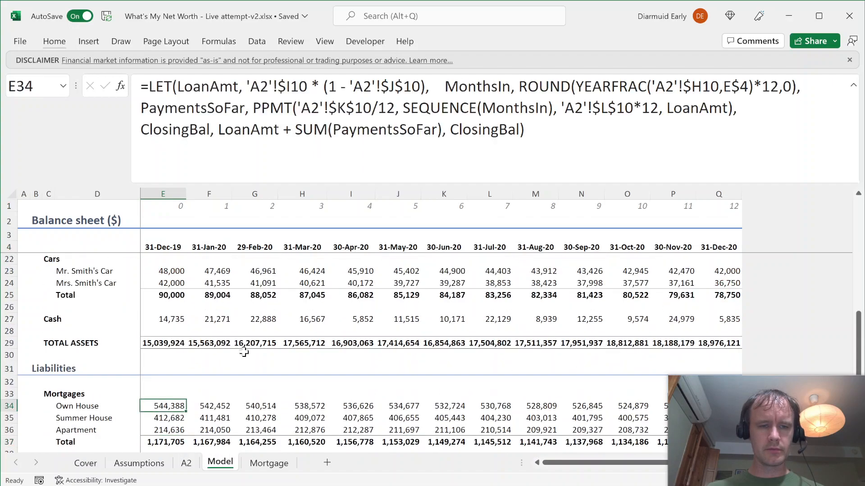
key(ctrl+Down)
key(ctrl+Down)
key(ctrl+Down)
key(ctrl+Up)
key(ctrl+shift+Right)
key(ctrl+shift+Left)
- Review the assets section from the first row down to Cash, checking the rows across all months
key(ctrl+Home)
key(Down)
key(Down)
key(Down)
key(Down)
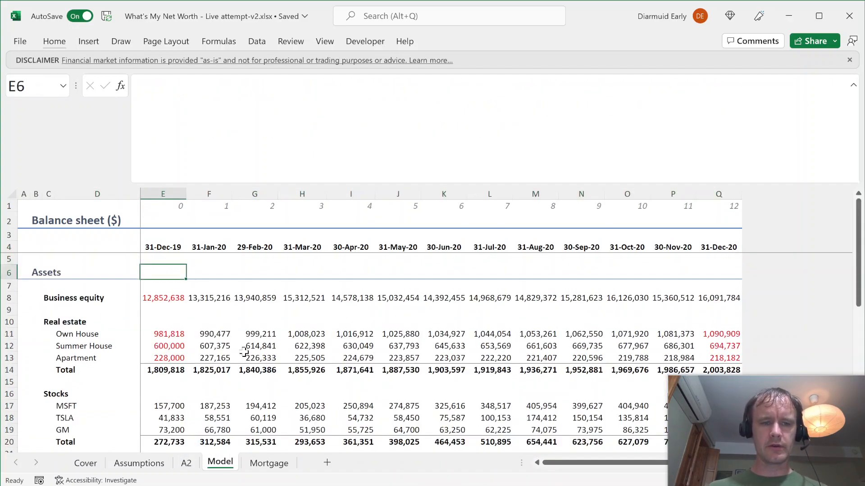
key(ctrl+Down)
key(ctrl+Down)
key(ctrl+shift+Right)
key(ctrl+shift+Left)
key(ctrl+Down)
key(ctrl+Down)
key(ctrl+shift+Right)
key(ctrl+shift+Left)
key(ctrl+Down)
key(ctrl+Down)
key(ctrl+shift+Right)
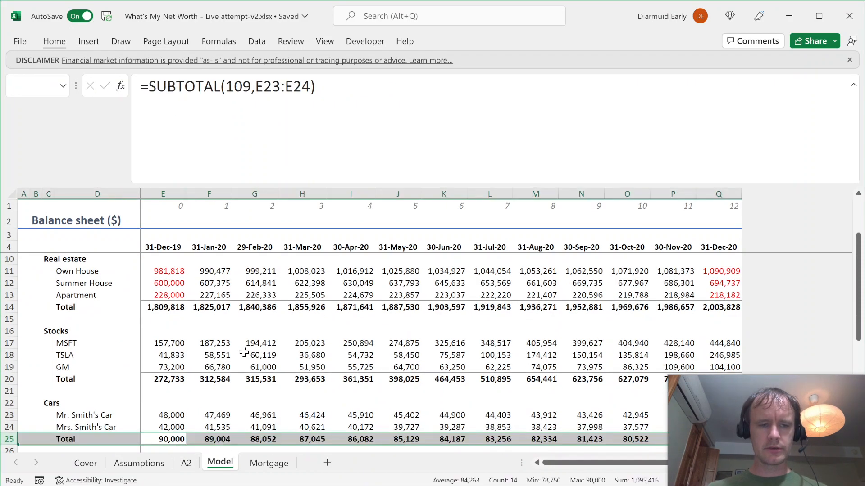
key(ctrl+shift+Left)
key(ctrl+Down)
key(ctrl+Down)
key(ctrl+Up)
key(ctrl+shift+Right)
key(ctrl+shift+Left)
key(Down)
key(Down)
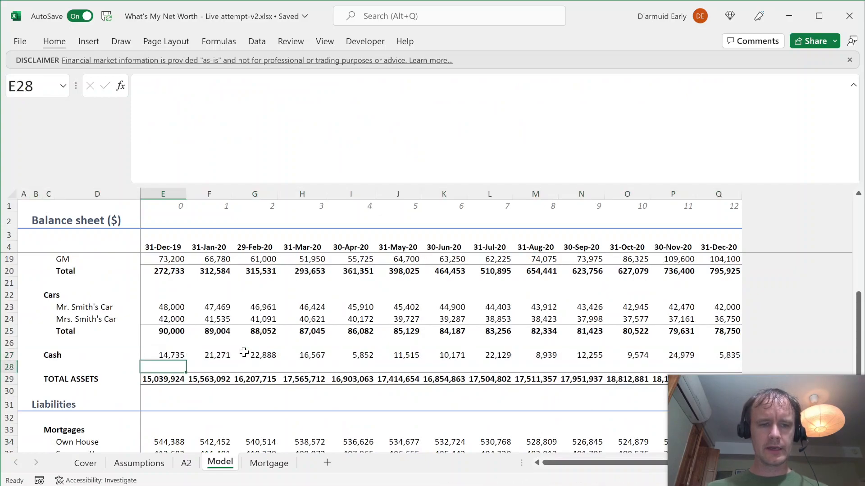
- Review the rows from total assets through mortgages, total liabilities and net worth across all months
key(ctrl+shift+Right)
key(ctrl+shift+Left)
key(ctrl+Down)
key(ctrl+Down)
key(ctrl+Down)
key(ctrl+Up)
key(ctrl+shift+Right)
key(ctrl+shift+Left)
key(Down)
key(Down)
key(ctrl+shift+Right)
key(ctrl+shift+Left)
key(Down)
key(Down)
key(ctrl+shift+Right)
key(ctrl+Down)
key(ctrl+Up)
key(ctrl+shift+Right)
key(ctrl+shift+Left)
key(ctrl+Home)
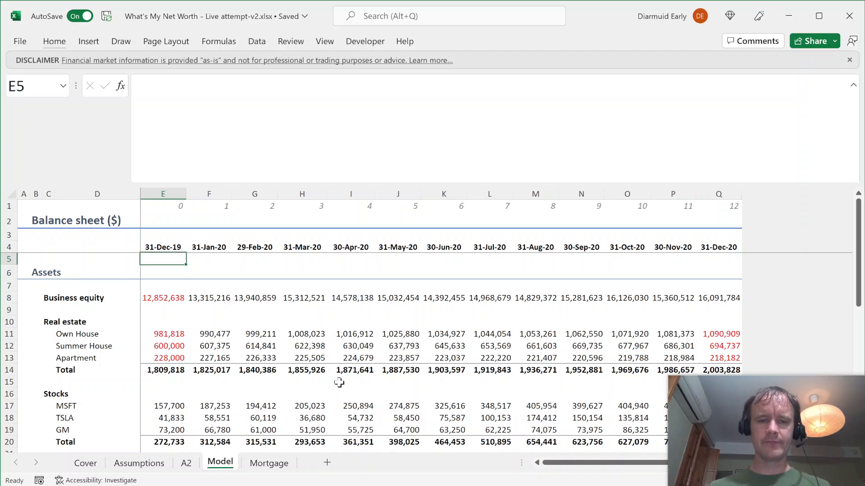
- Add the label Business concentration in C43, below the net worth row
scroll(414, 398, down, 1)
scroll(414, 398, down, 5)
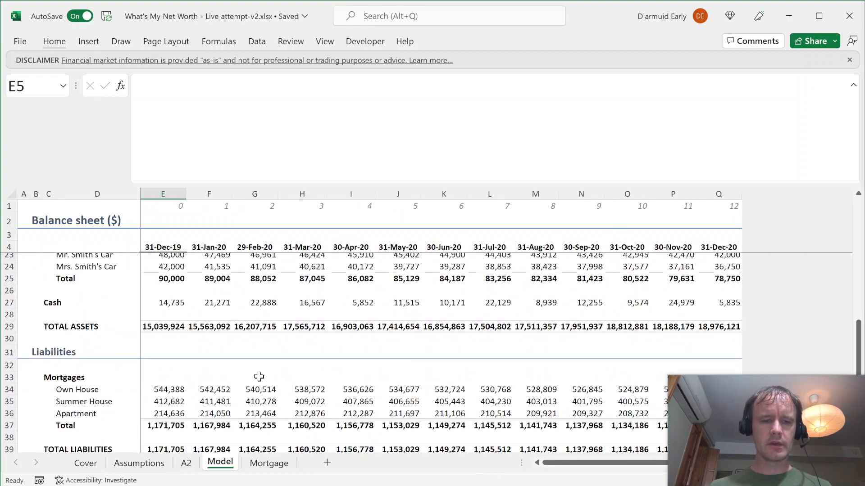
scroll(259, 376, down, 4)
click(49, 340)
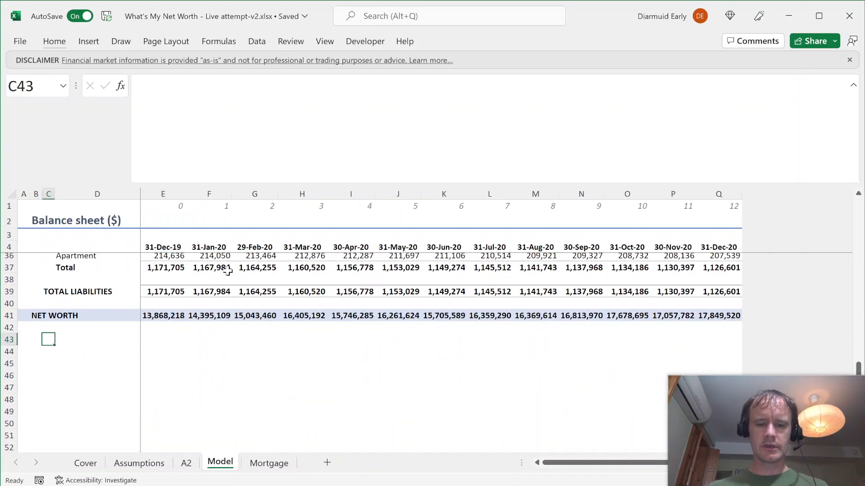
text(Business conce)
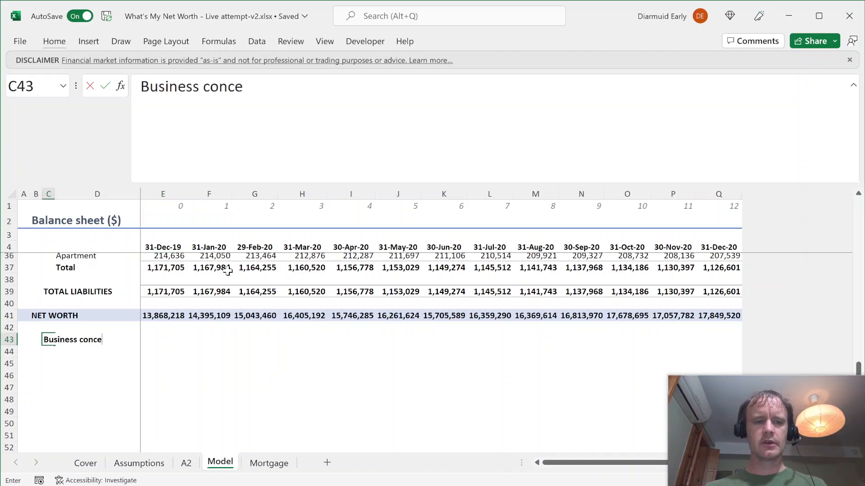
text(ntration)
- Calculate the 31-Dec-19 business concentration in E43 as business equity divided by net worth with =E8/E41
key(Tab)
key(Tab)
text(=)
key(ctrl+Home)
key(Down)
key(Down)
key(Down)
text(/)
key(Up)
key(Up)
key(ctrl+Return)
key(Up)
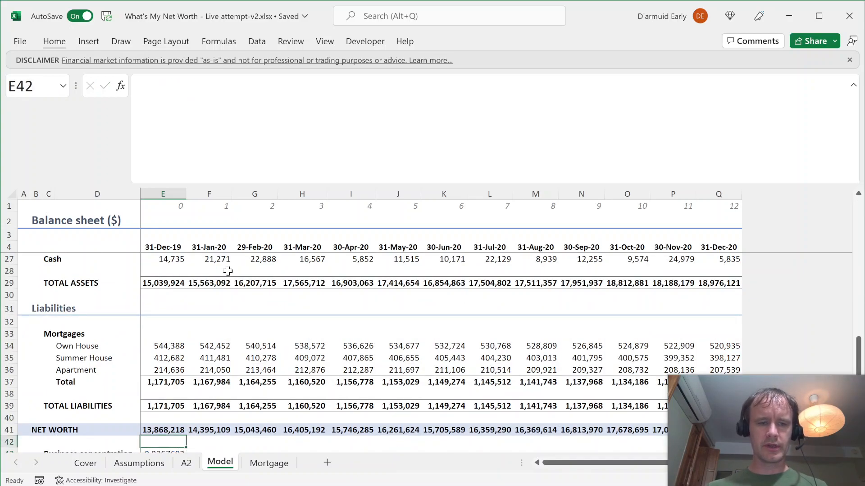
- Format the business concentration as a percentage with one decimal and copy E43 across the months to Q43
key(Down)
key(Down)
key(Up)
key(ctrl+shift+5)
key(ctrl+shift+Right)
key(ctrl+r)
key(alt+h)
key(0)
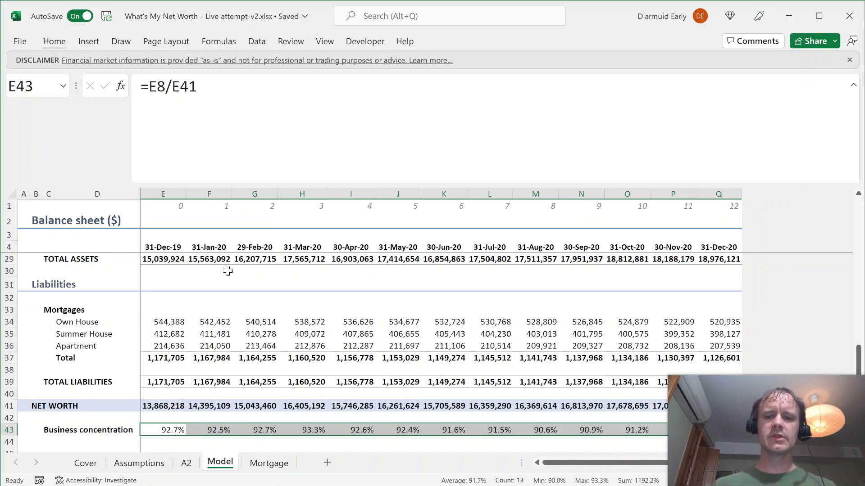
key(Left)
key(Right)
- Examine the LET formula for the Own House mortgage balance in E34, leaving it unedited
key(ctrl+Home)
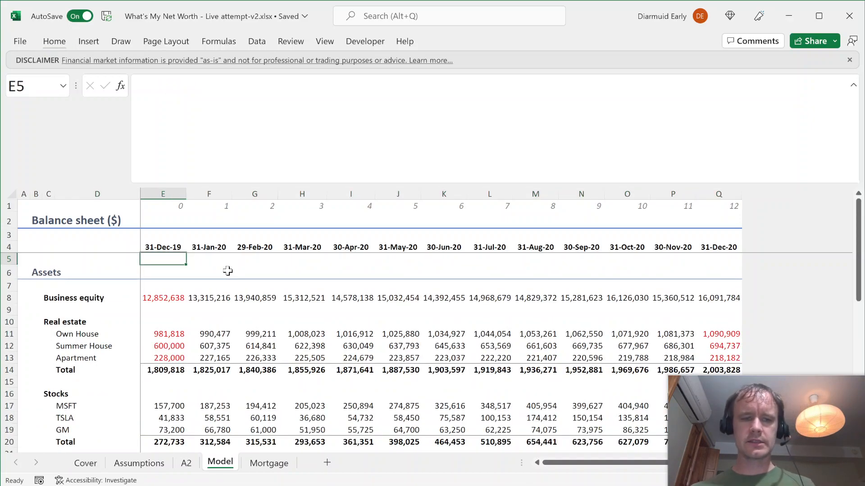
scroll(234, 363, down, 4)
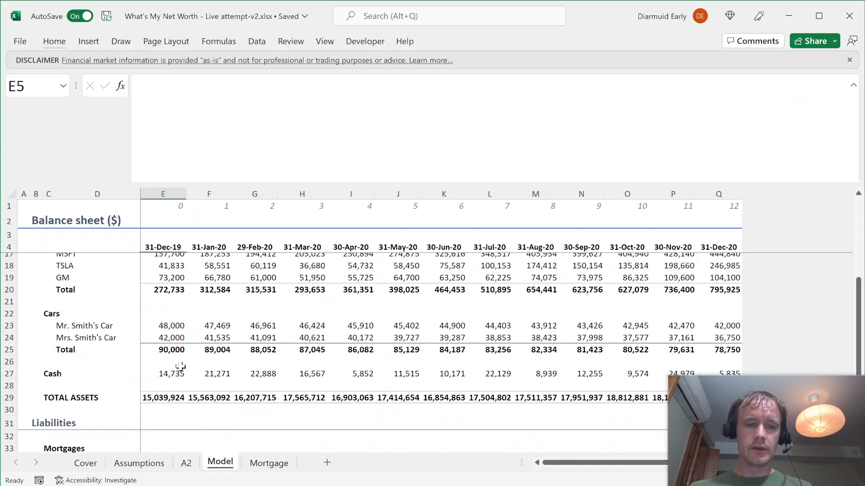
scroll(180, 364, down, 3)
click(163, 374)
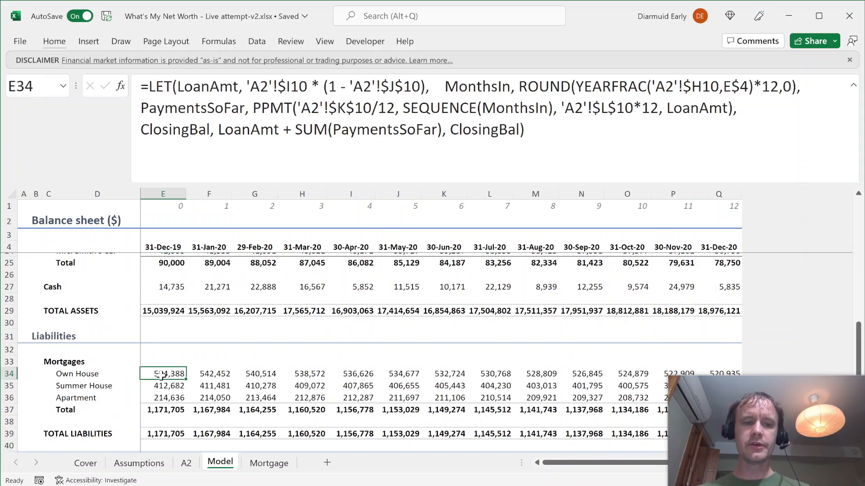
click(270, 108)
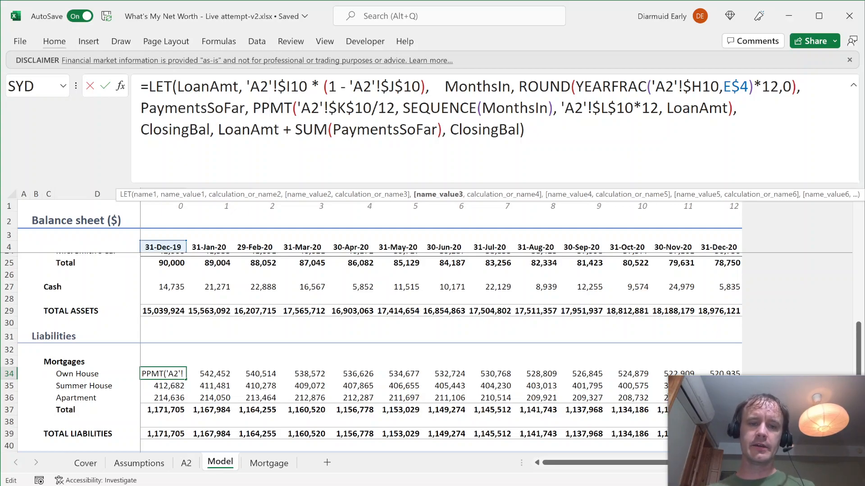
key(Escape)
- Examine the LET formula for the first car in E23, from purchase price and age to depreciation and current value
scroll(181, 302, up, 2)
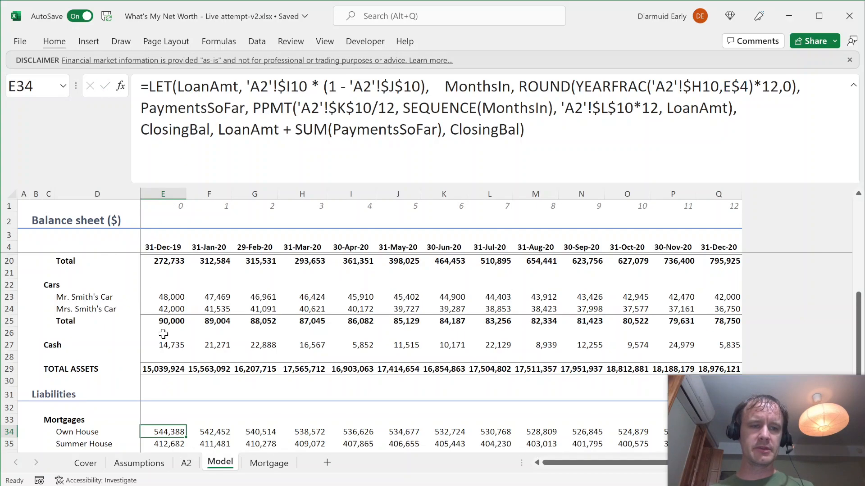
click(176, 298)
double_click(176, 298)
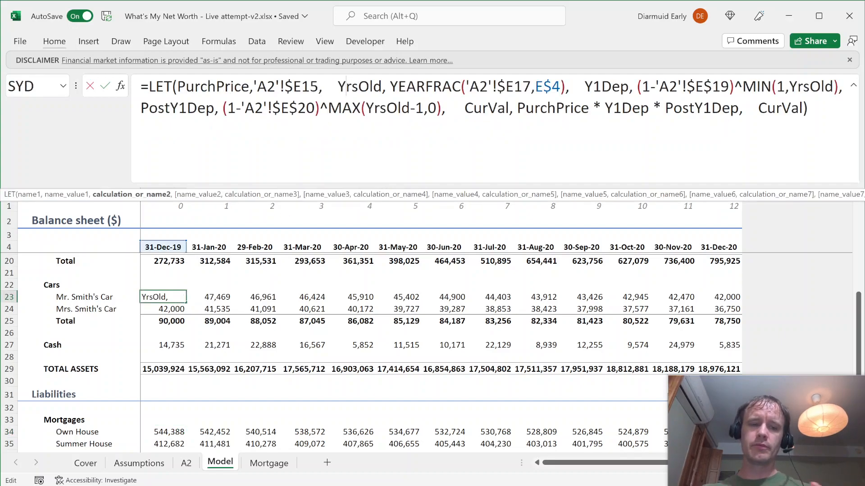
key(Escape)
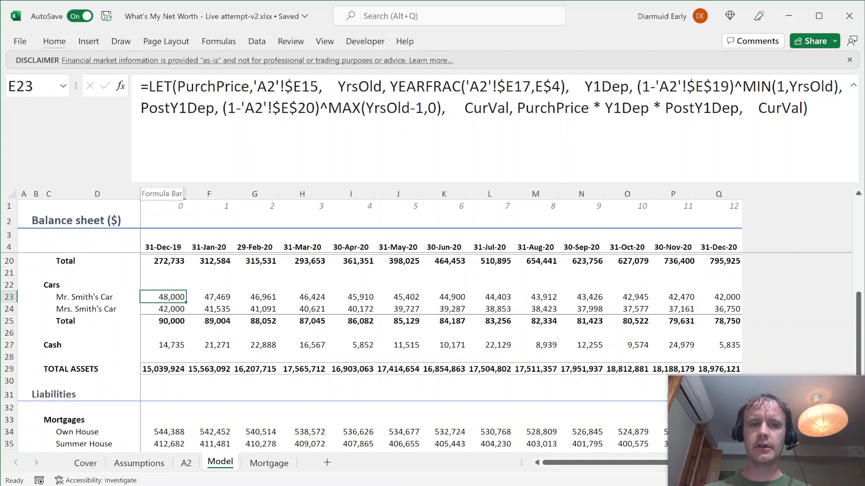
click(285, 86)
click(369, 86)
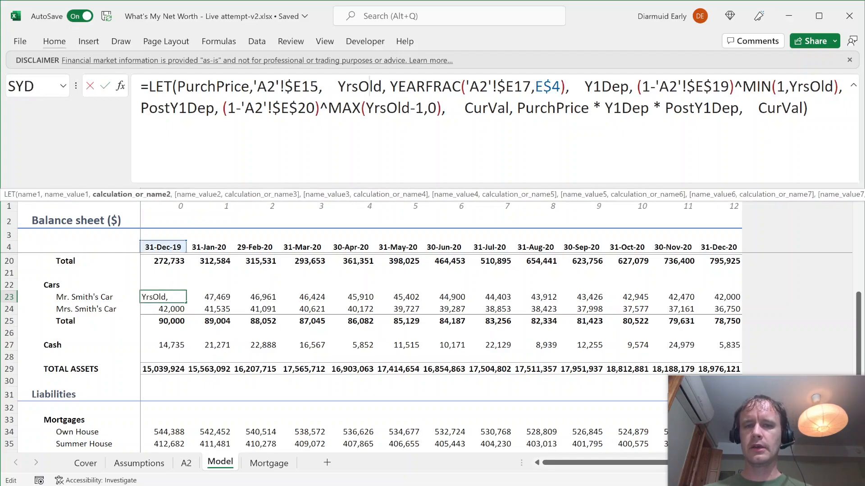
click(505, 86)
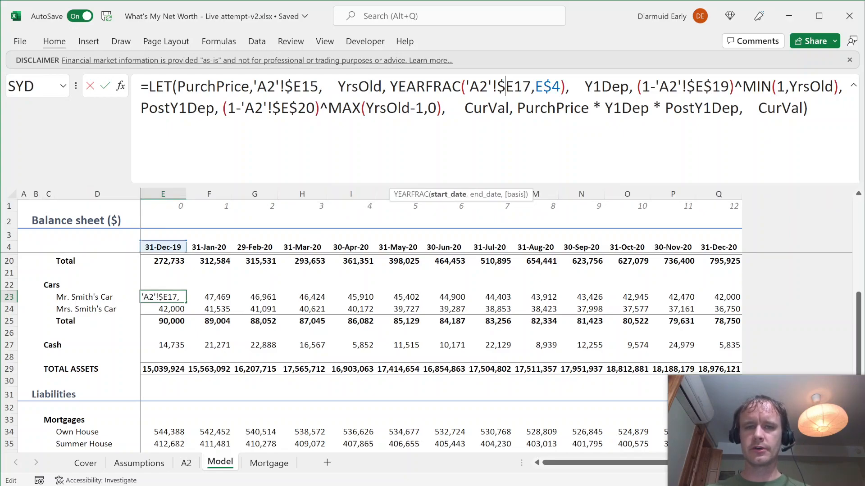
click(547, 86)
click(612, 86)
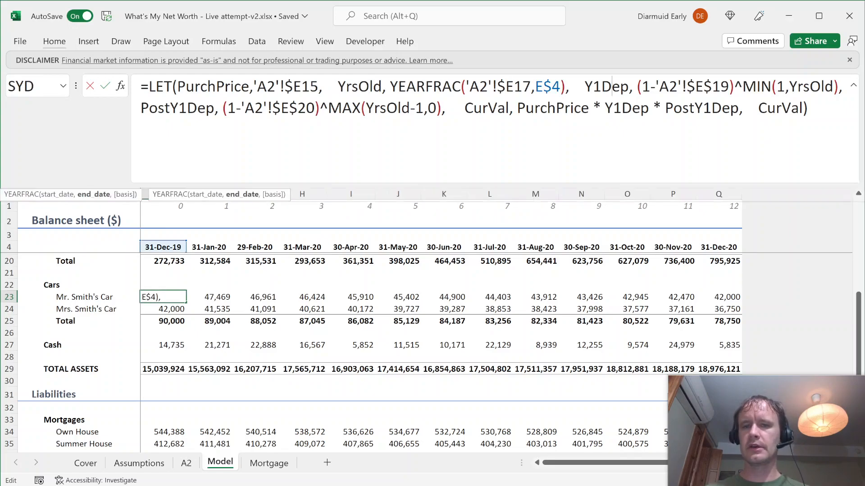
click(687, 86)
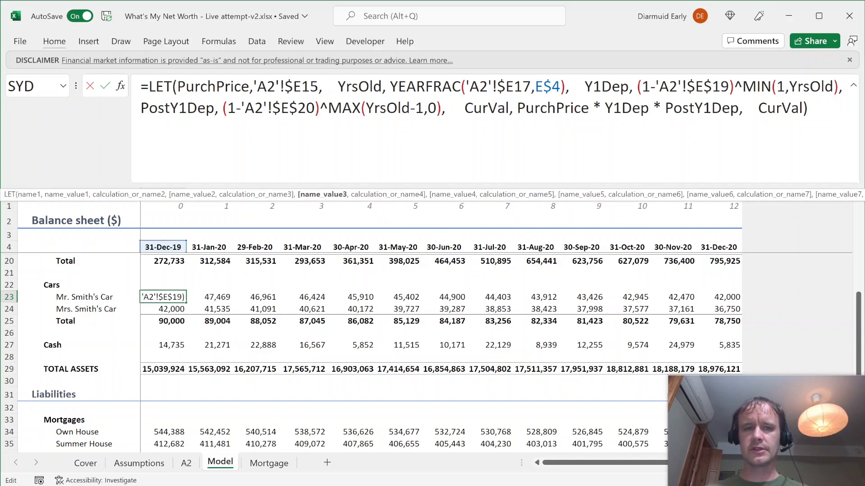
click(366, 108)
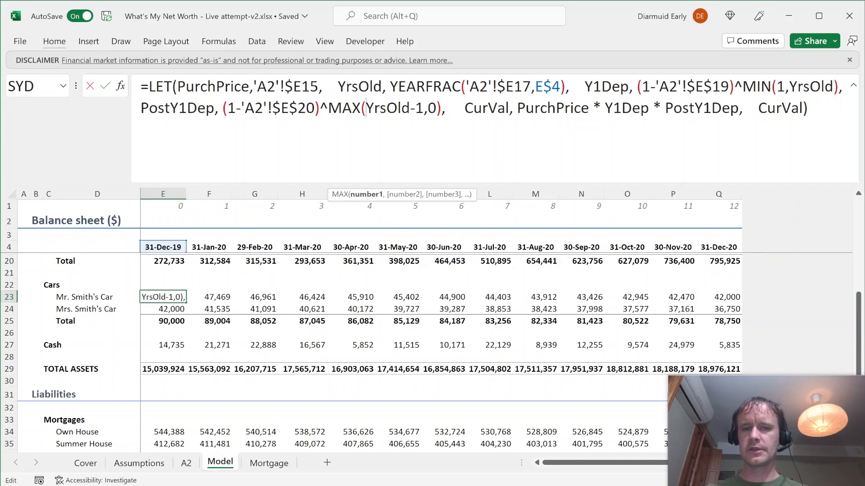
click(488, 108)
click(570, 109)
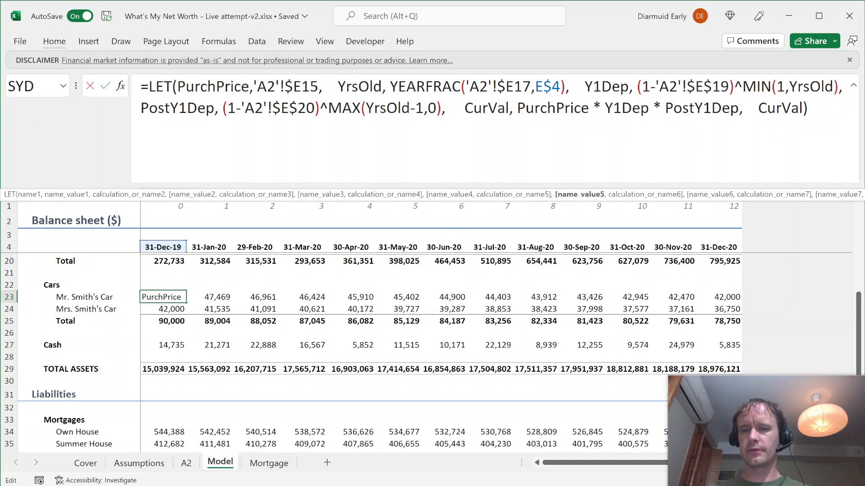
key(Escape)
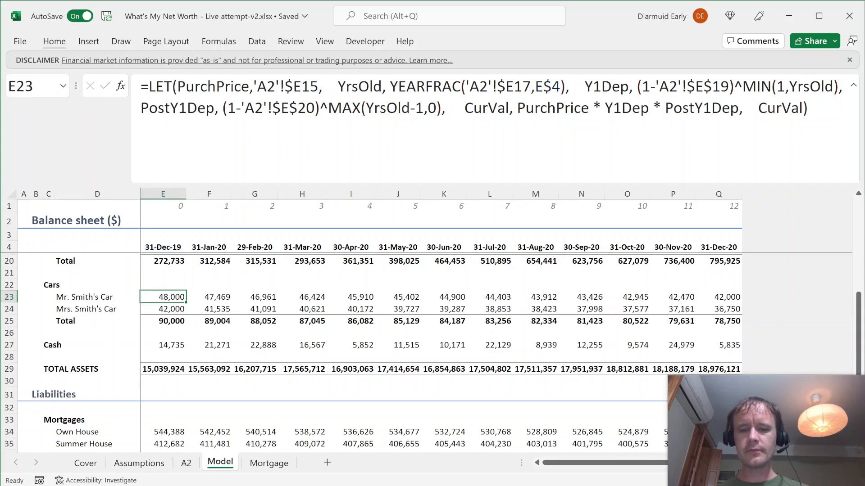
- Look over the whole balance sheet from the assets down to the business concentration row and back
key(ctrl+Home)
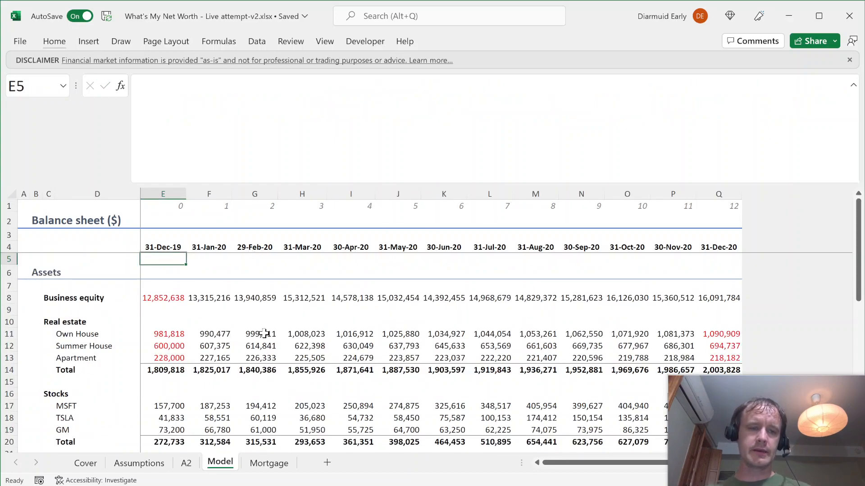
scroll(264, 334, down, 5)
scroll(265, 333, down, 6)
scroll(264, 333, up, 4)
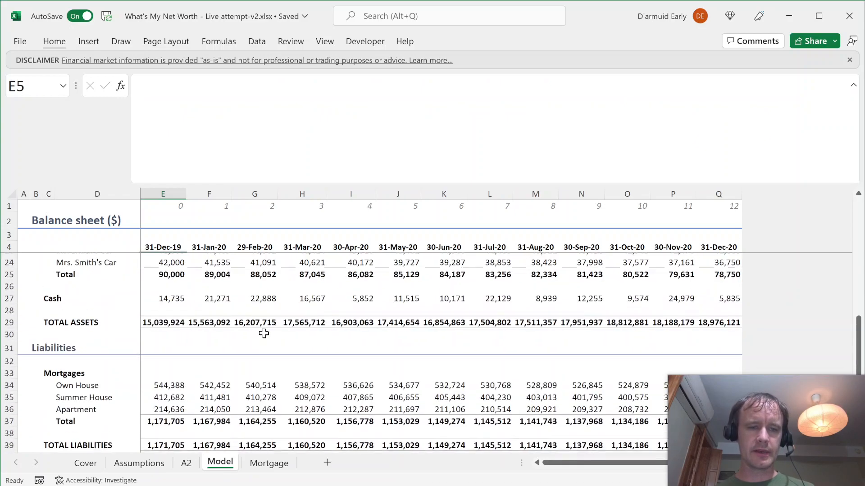
scroll(264, 334, up, 6)
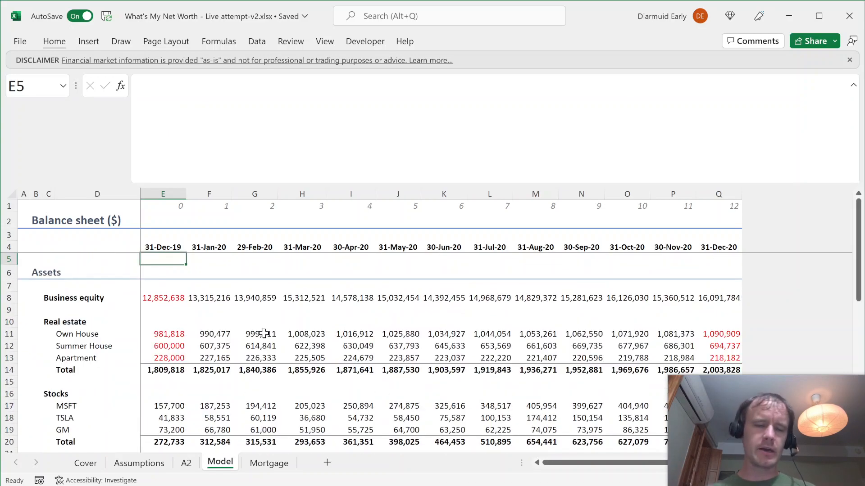
scroll(264, 334, down, 10)
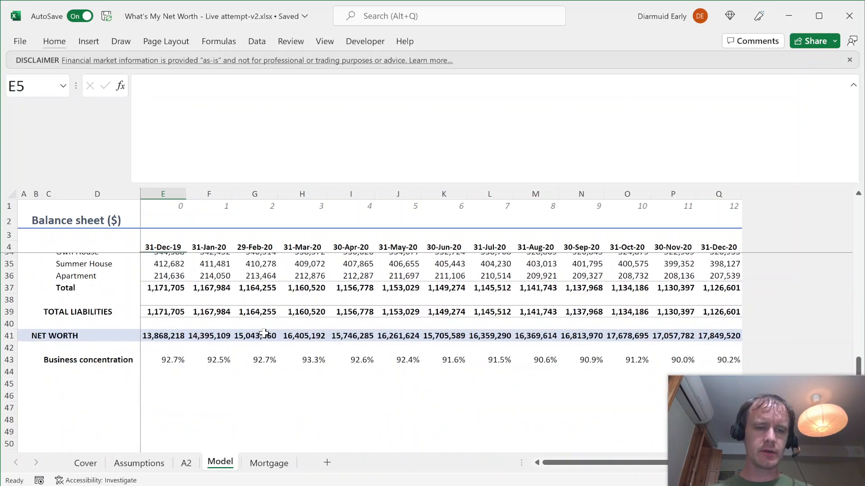
scroll(264, 333, up, 2)
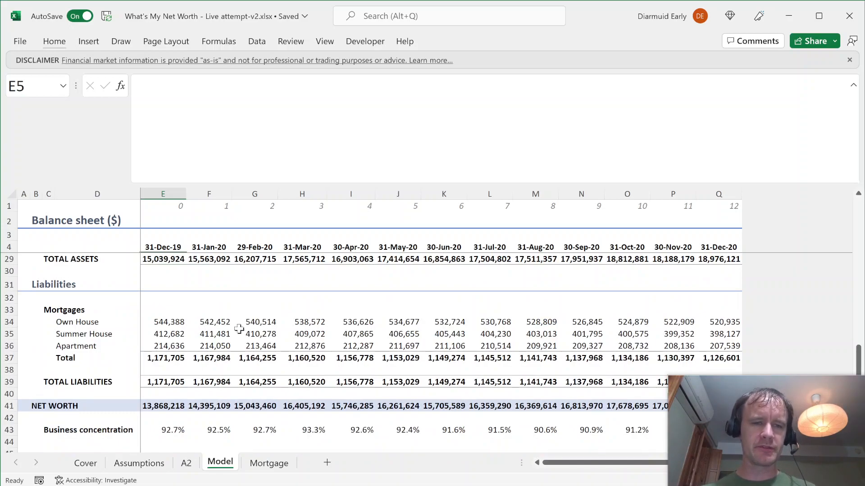
scroll(213, 308, up, 1)
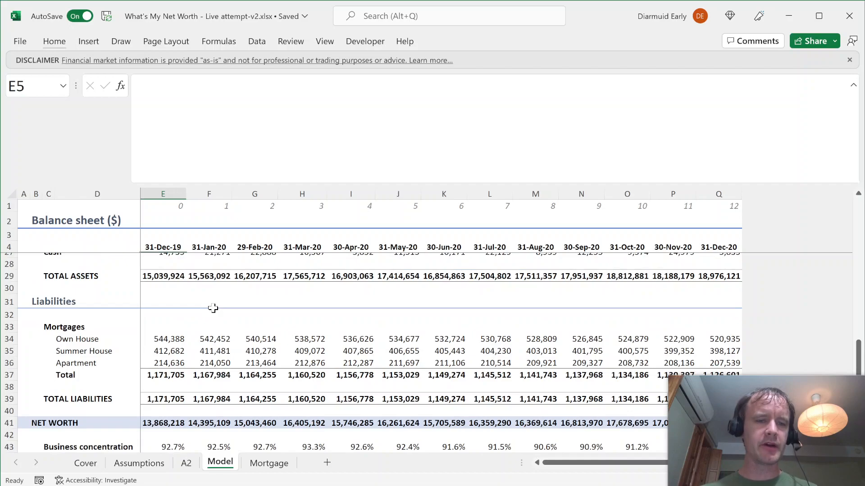
scroll(213, 308, up, 6)
scroll(213, 308, up, 2)
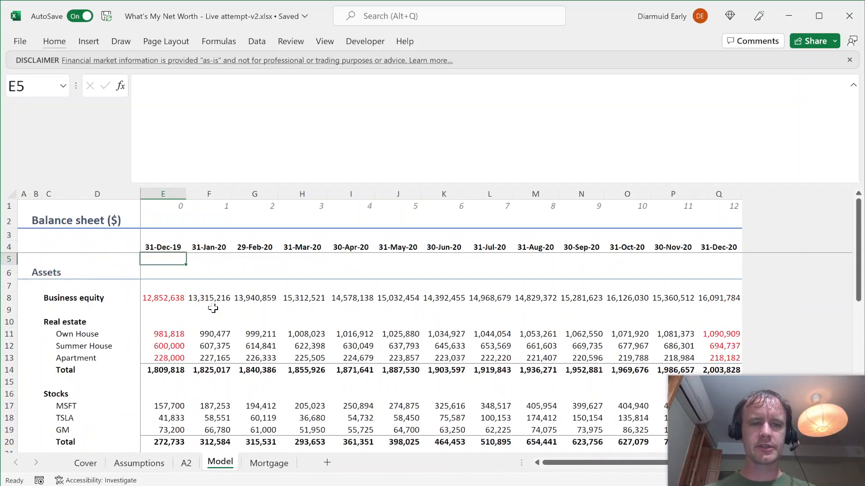
- Examine the real estate and stock valuation formulas in the 31-Dec-19 column, including the STOCKHISTORY formula in E17
click(175, 333)
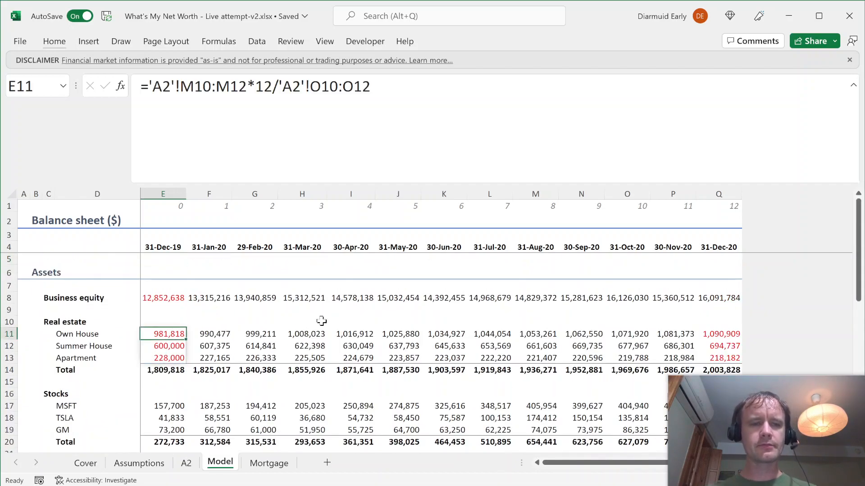
key(Up)
key(Up)
key(Up)
key(Down)
key(Down)
key(Down)
key(Down)
key(Down)
key(Down)
key(Down)
key(Down)
key(Down)
key(Down)
key(Down)
key(Down)
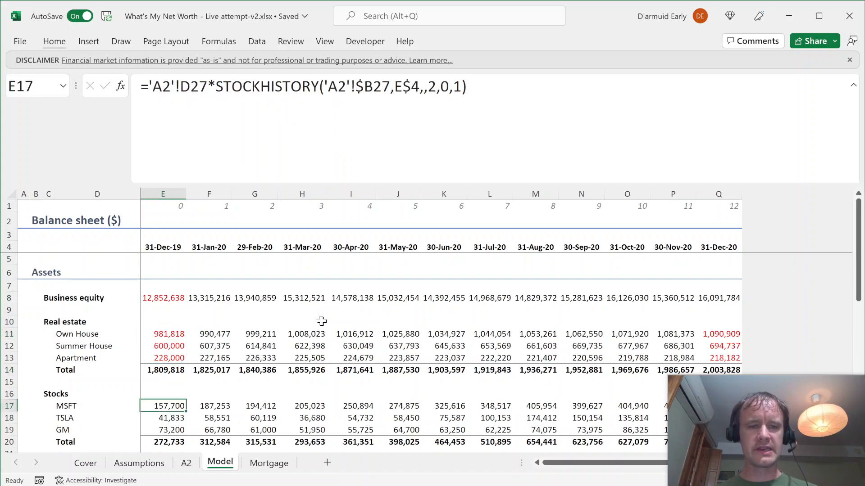
key(Down)
key(Down)
key(Down)
key(Up)
key(Up)
key(Up)
key(Up)
key(Up)
key(Up)
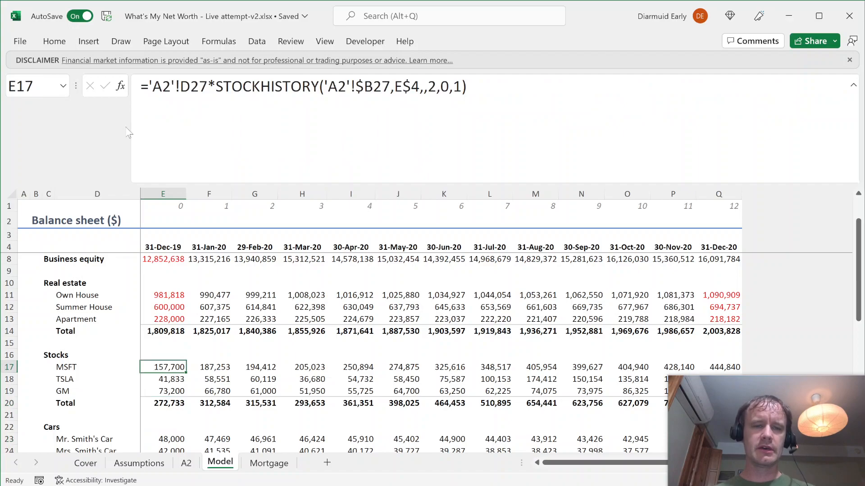
- Open the MSFT formula in E17 and insert an opening parenthesis before 'A2'!D27
click(208, 86)
key(ctrl+Left)
key(ctrl+Left)
text(()
key(ctrl+Right)
key(ctrl+Right)
key(ctrl+Right)
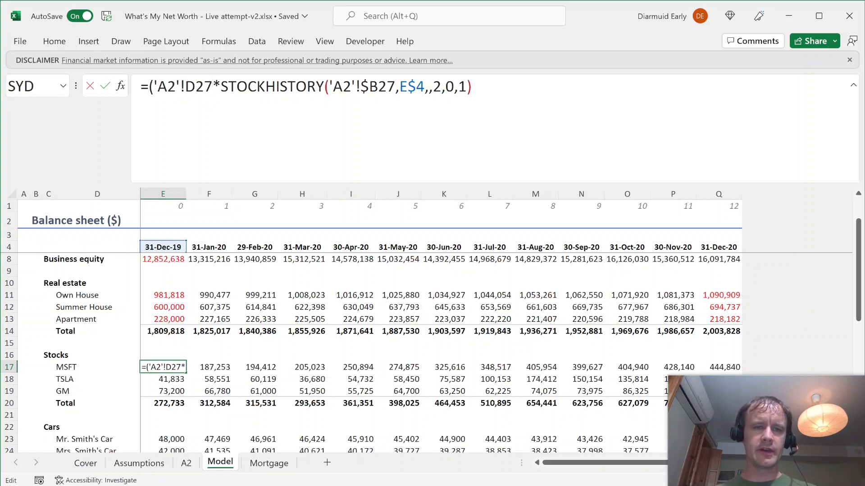
key(ctrl+shift+Left)
key(ctrl+shift+Left)
key(ctrl+shift+Left)
key(Right)
key(Right)
key(shift+End)
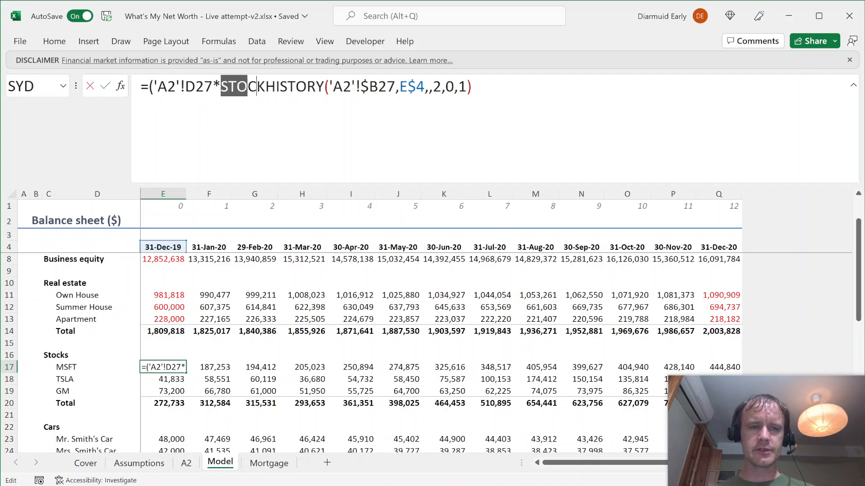
- Add + N("Share price") after 'A2'!D27 in E17's formula and close the parenthesis before the multiplication
key(Left)
key(Left)
text(+)
key(shift+space)
key(BackSpace)
key(BackSpace)
key(BackSpace)
key(BackSpace)
key(BackSpace)
text(N(")
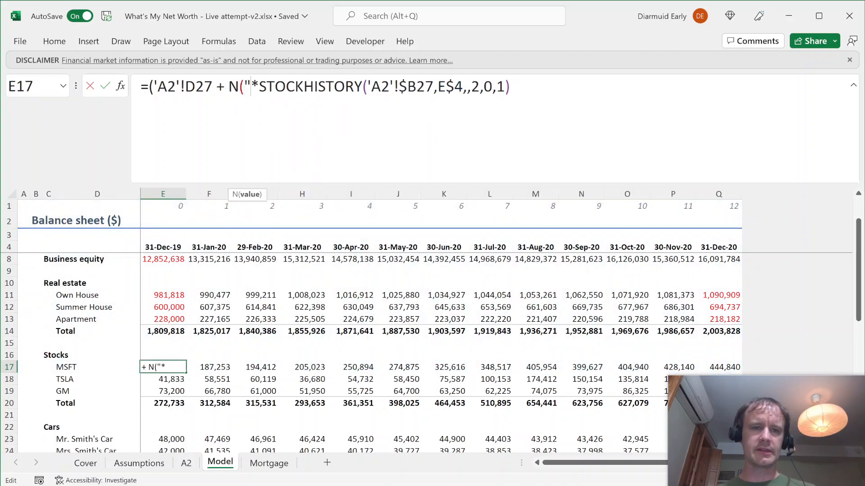
text(Share price")
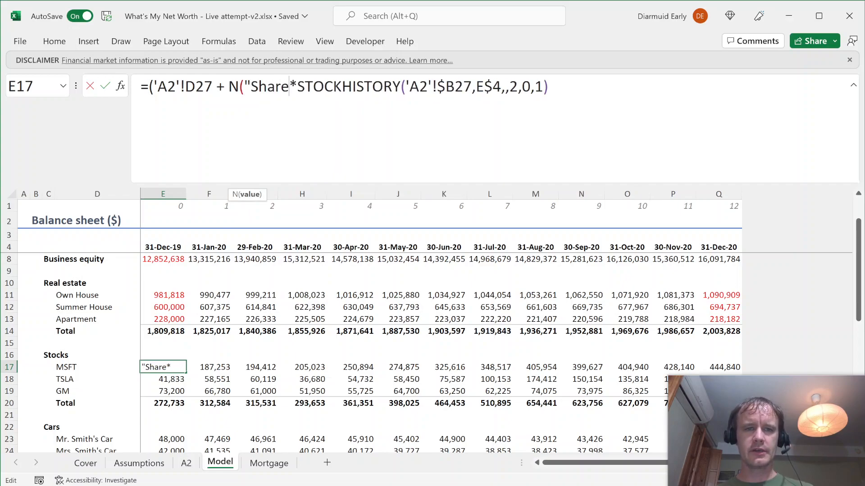
text())
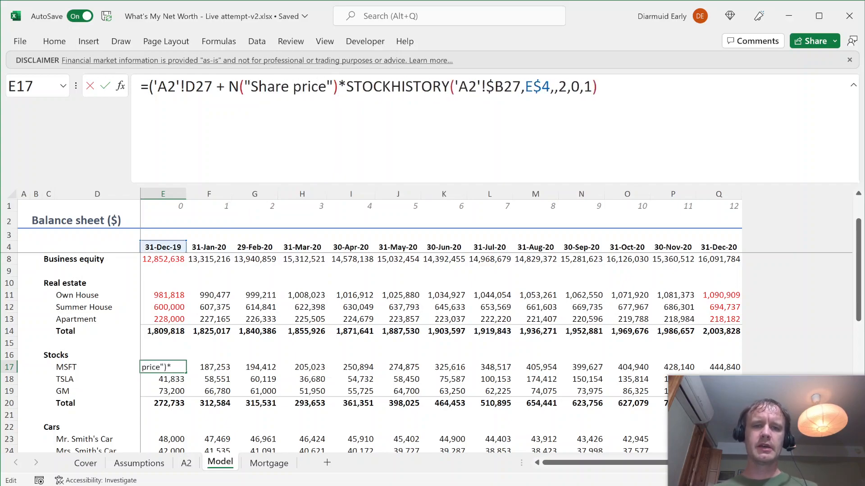
text())
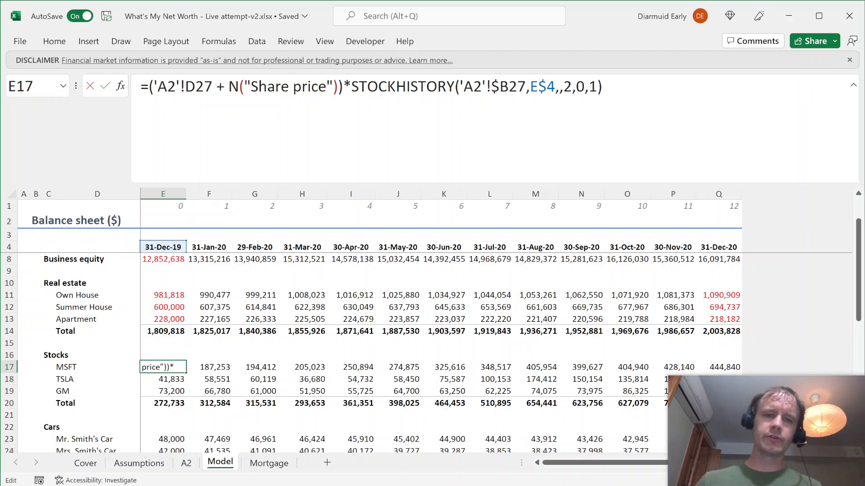
- Examine the N text note and the parenthesised share count term in the E17 formula
drag(228, 87, 339, 87)
drag(244, 87, 333, 87)
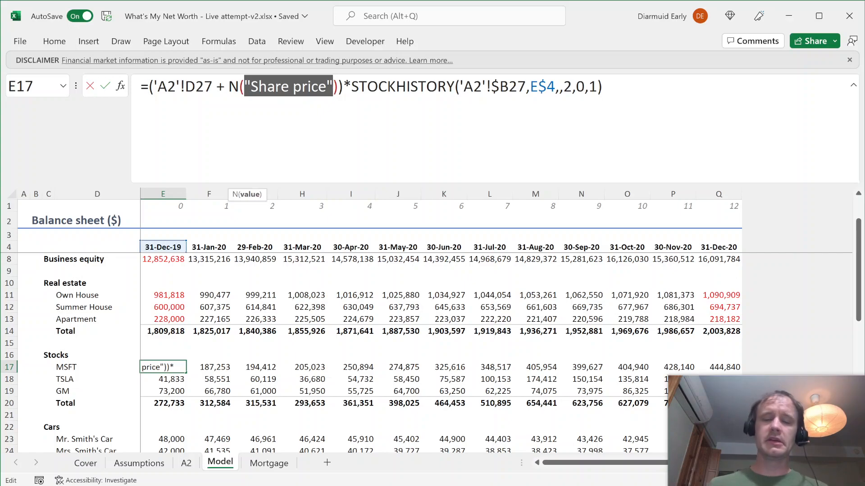
click(149, 87)
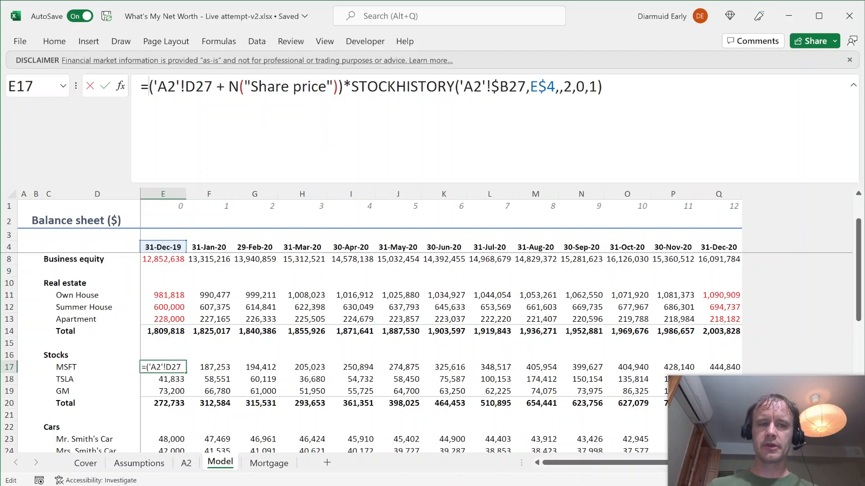
click(343, 87)
click(195, 86)
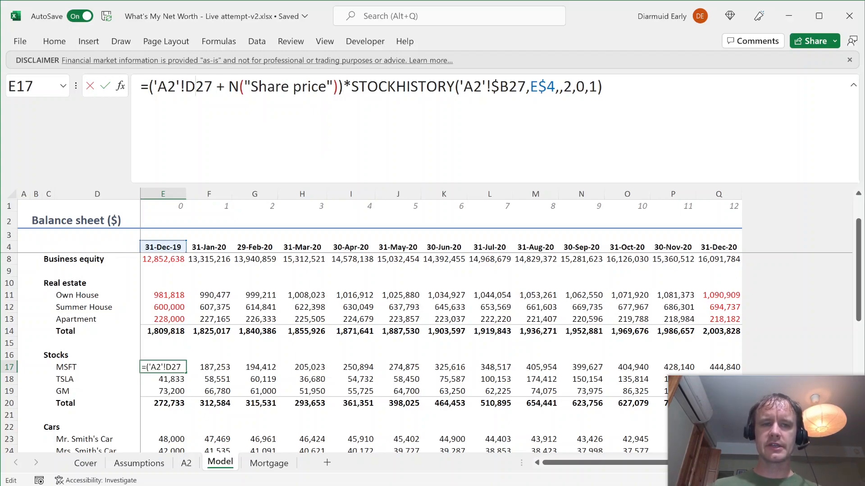
drag(158, 86, 333, 87)
click(391, 86)
click(327, 87)
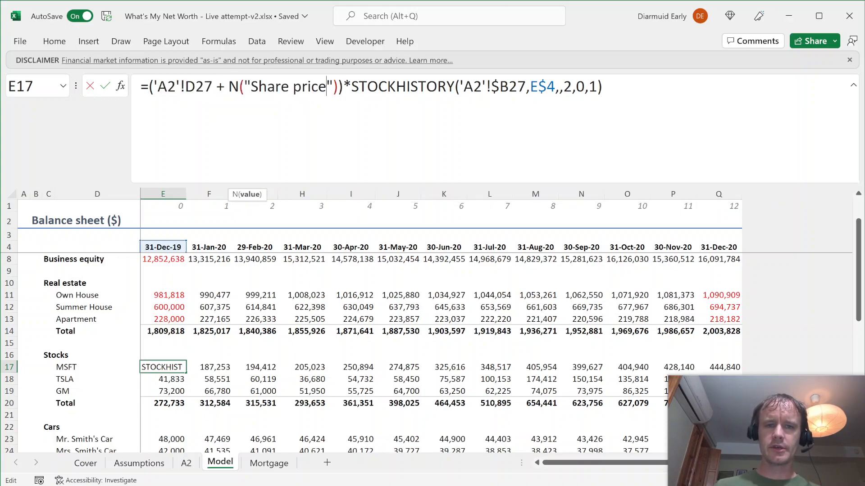
- Copy the + N("Share price") portion of the E17 formula, leaving out the outer closing parenthesis
key(ctrl+shift+Left)
key(ctrl+shift+Left)
key(Right)
key(Right)
key(Right)
key(Right)
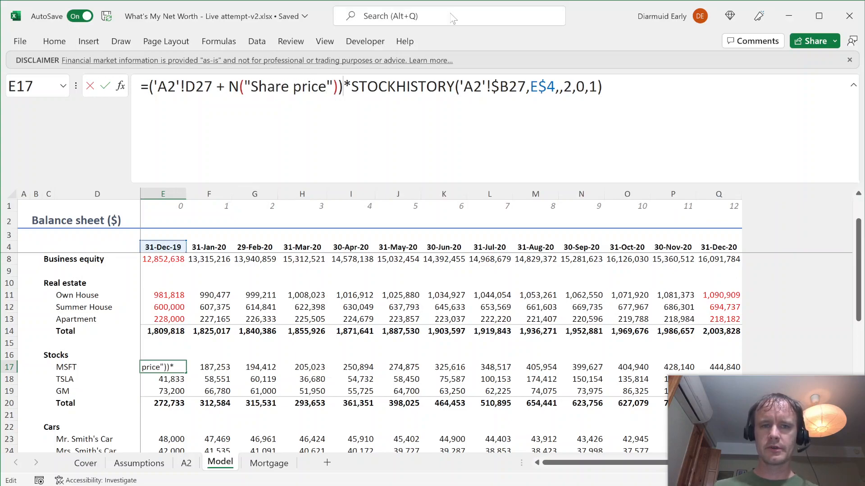
key(Left)
key(ctrl+shift+Left)
key(ctrl+shift+Left)
key(ctrl+shift+Left)
key(ctrl+shift+Left)
key(ctrl+shift+Left)
key(ctrl+shift+Right)
key(shift+Left)
key(ctrl+c)
key(Right)
key(Left)
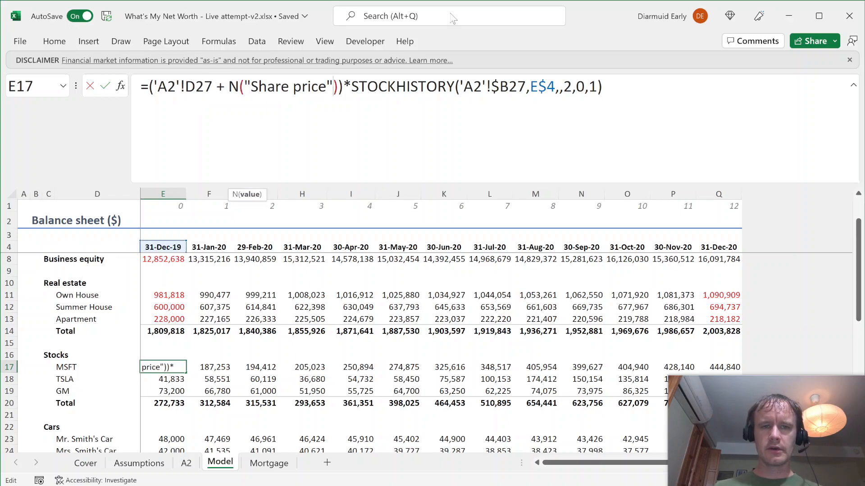
- Replace the note text after 'A2'!D27 with "# of shares"
key(Left)
key(ctrl+shift+Left)
key(ctrl+shift+Left)
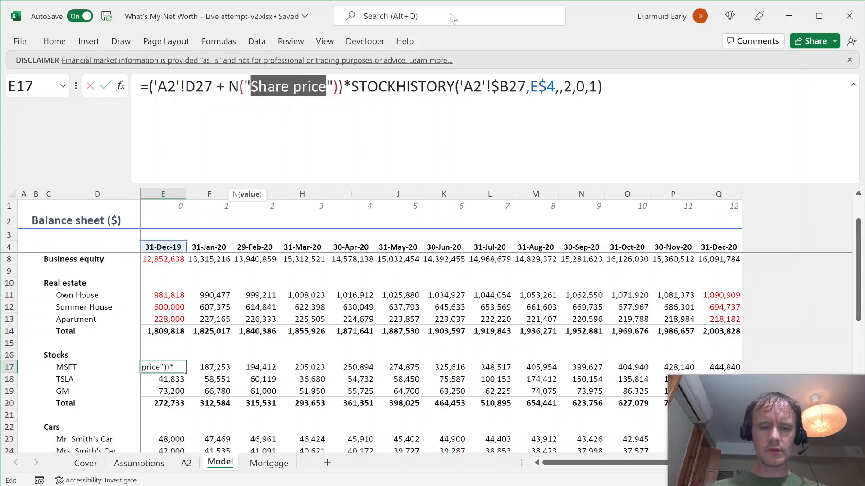
text(# of shares)
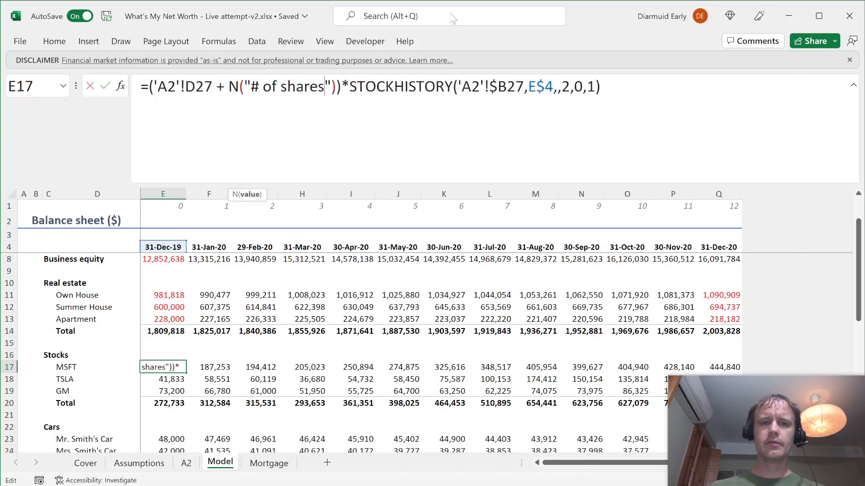
- Wrap the STOCKHISTORY term in parentheses with the copied + N("Share price") note at its end, and commit the E17 formula
key(Right)
key(Right)
key(Right)
key(Right)
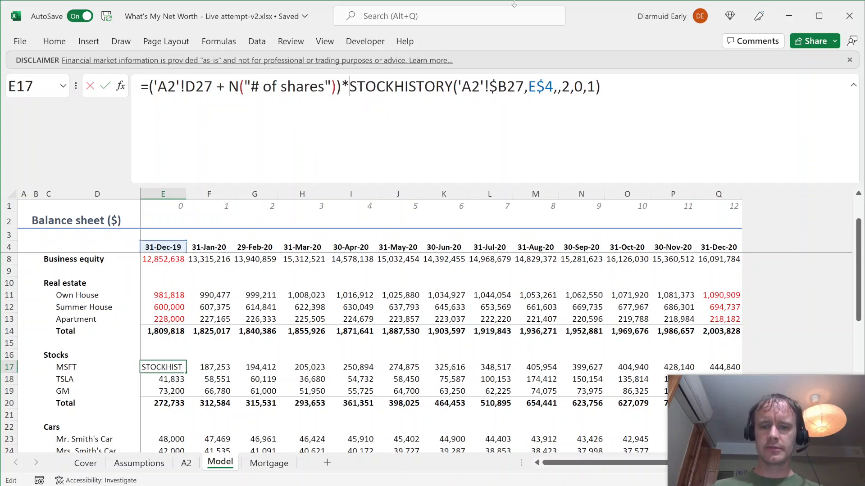
text(()
key(End)
key(ctrl+v)
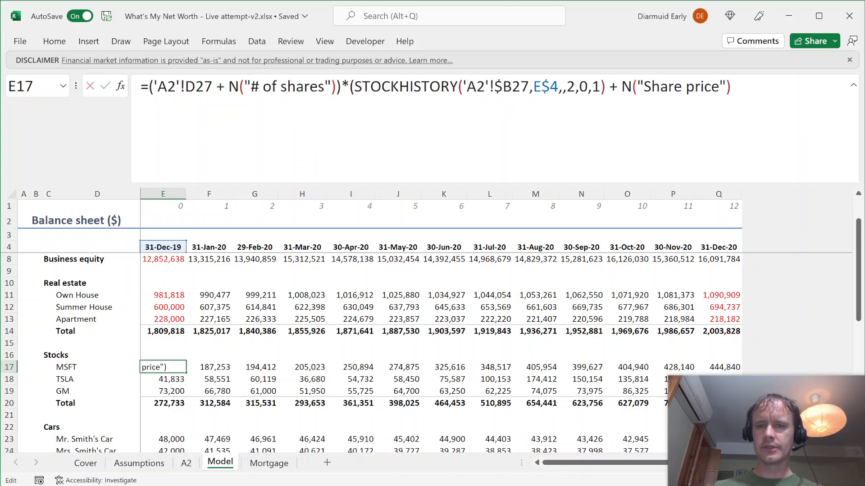
text())
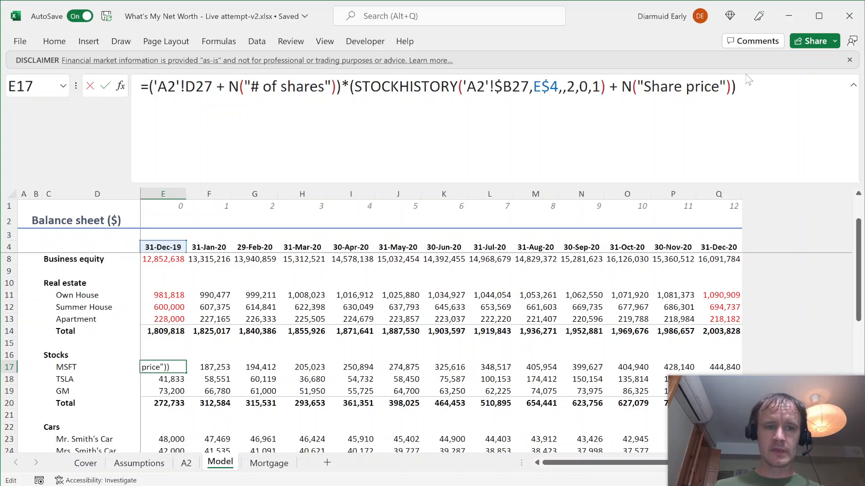
key(ctrl+Return)
- Fill the annotated stock formula across all months for MSFT, TSLA and GM, E17:Q19
key(ctrl+shift+Right)
key(shift+Down)
key(shift+Down)
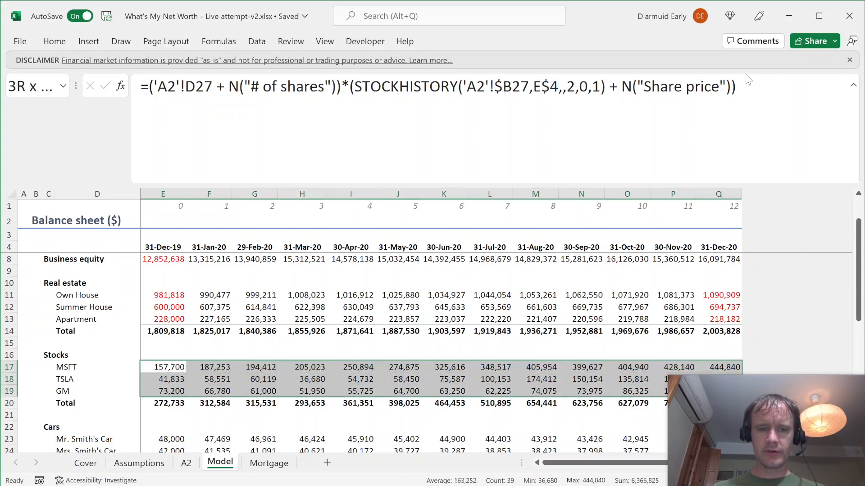
key(F2)
key(ctrl+Return)
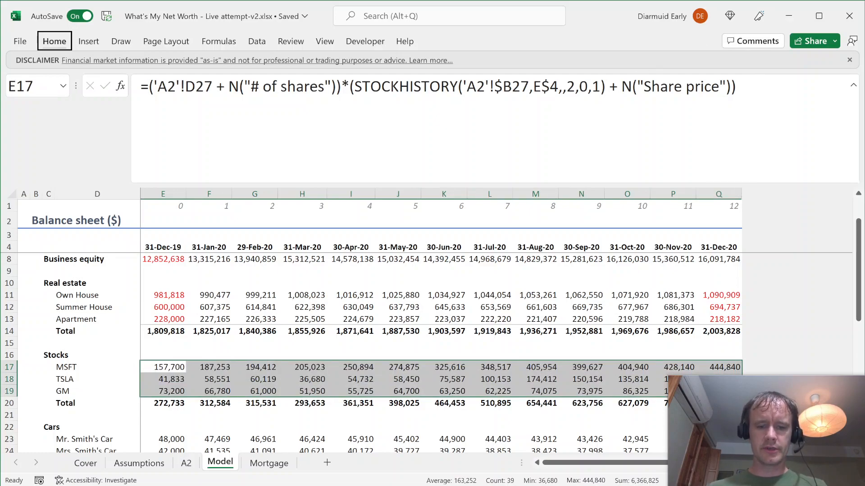
- Step through the E17 formula with Evaluate Formula to the final result, and review its "# of shares" note
key(shift+BackSpace)
key(alt+m)
key(v)
key(Return)
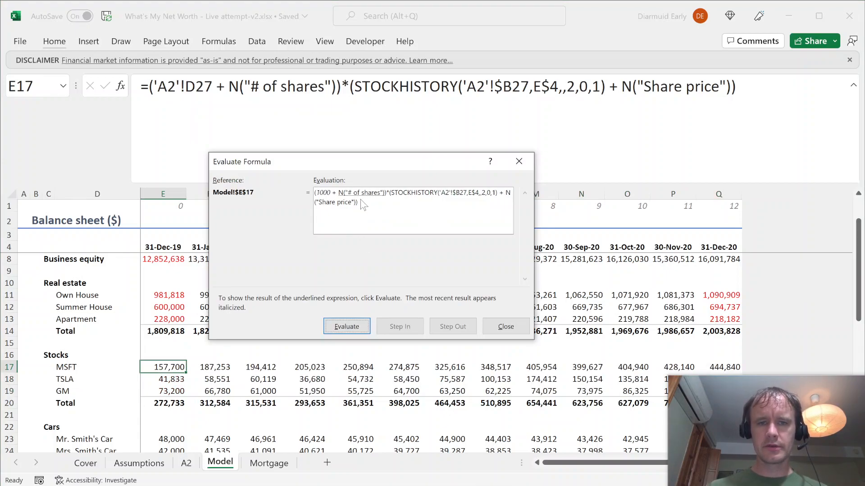
key(Return)
key(Return)
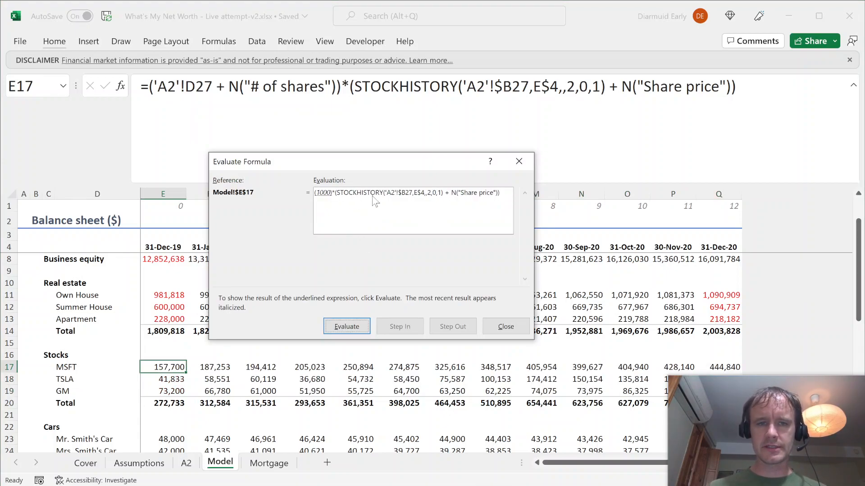
key(Return)
key(Return)
key(Return)
key(Return)
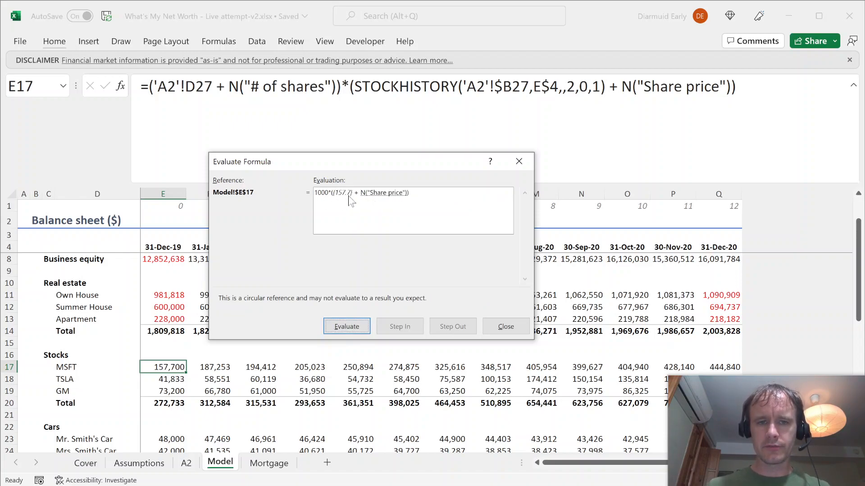
key(Return)
key(Return)
key(Return)
key(Return)
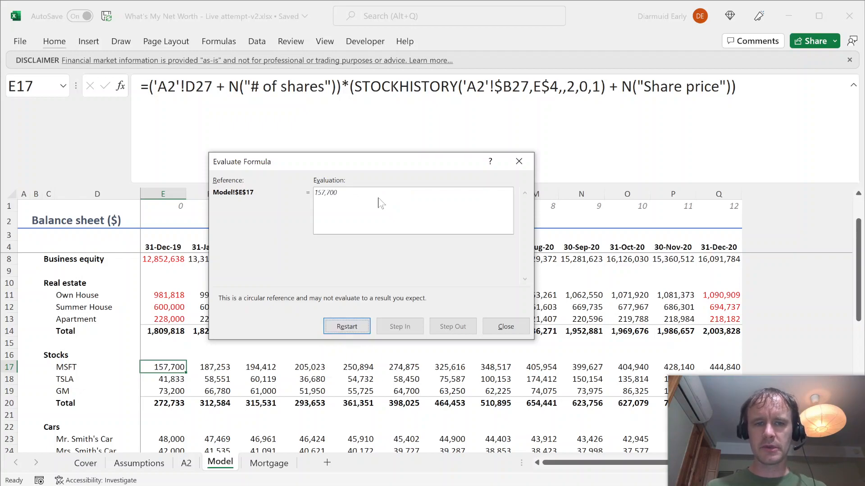
key(Escape)
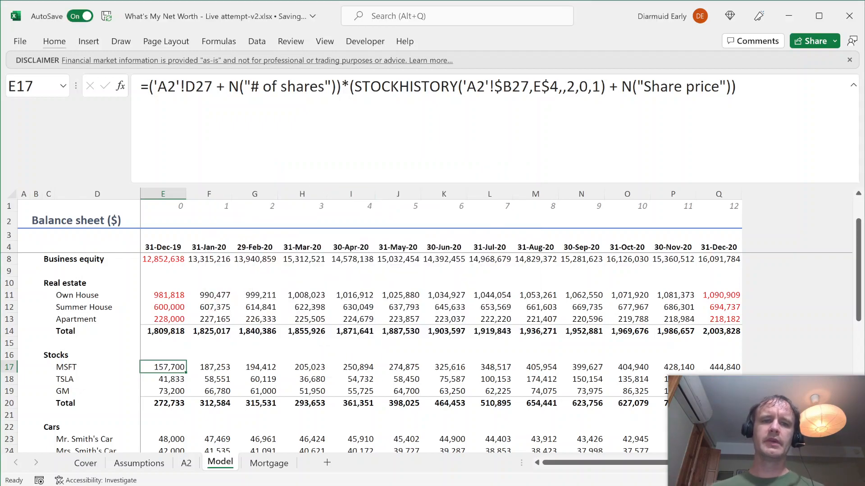
drag(228, 86, 335, 86)
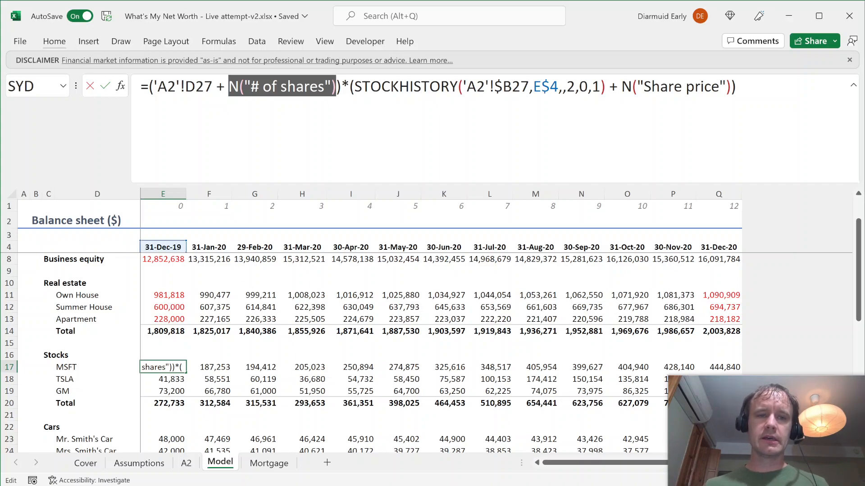
key(Escape)
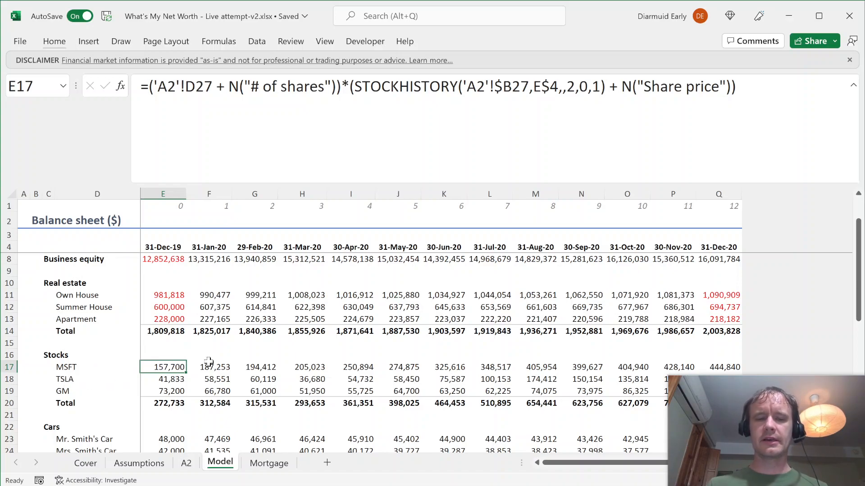
- Look over the stock and car rows, the Mortgage sheet's amortization schedule, and the Business equity formula in E8
scroll(200, 418, down, 3)
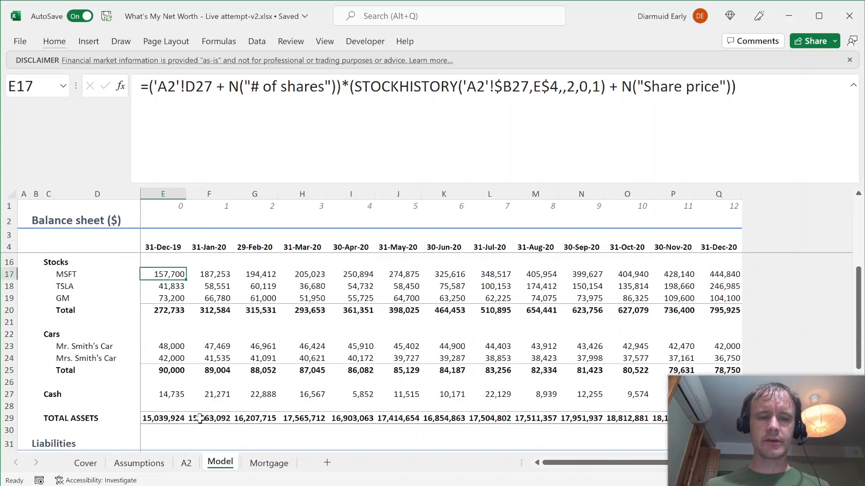
click(173, 348)
key(ctrl+Home)
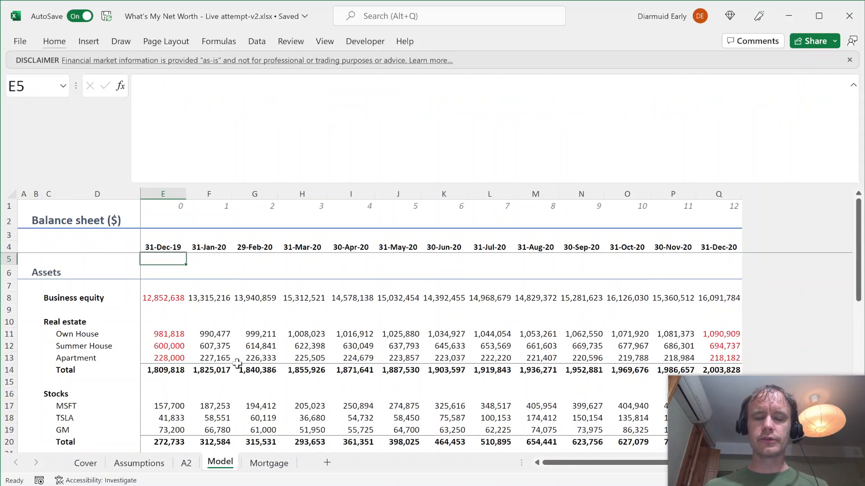
click(269, 463)
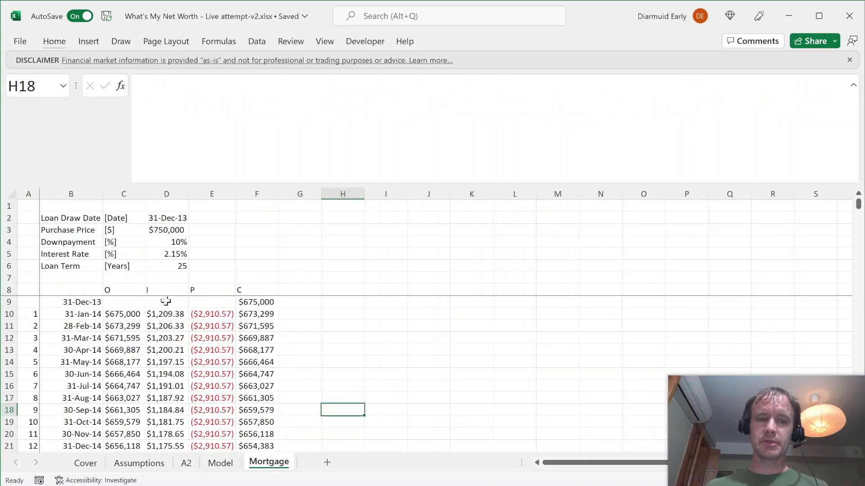
scroll(193, 350, down, 20)
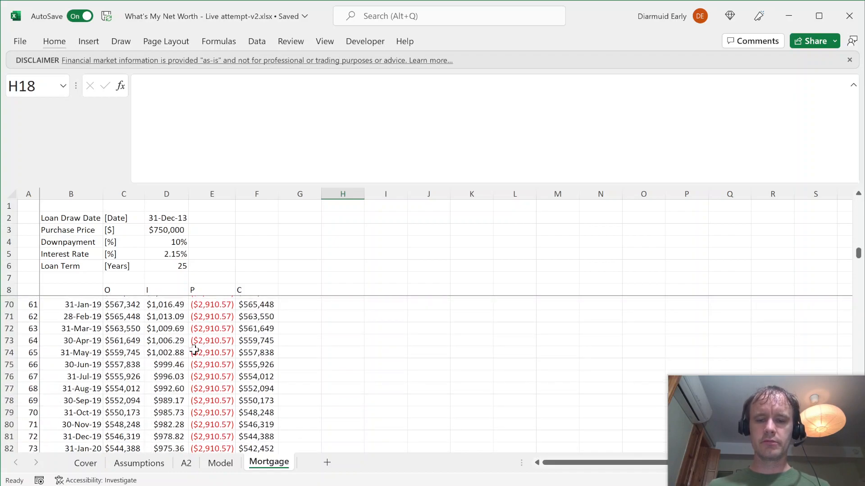
key(ctrl+Home)
key(ctrl+Page_Up)
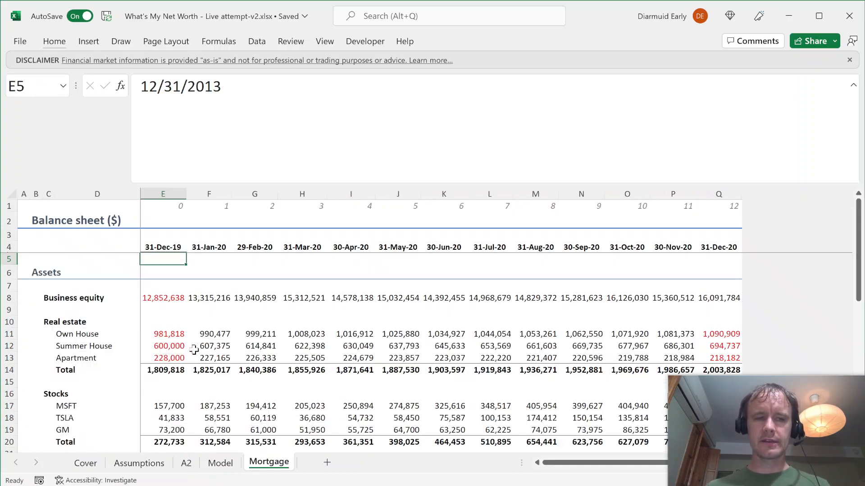
click(169, 299)
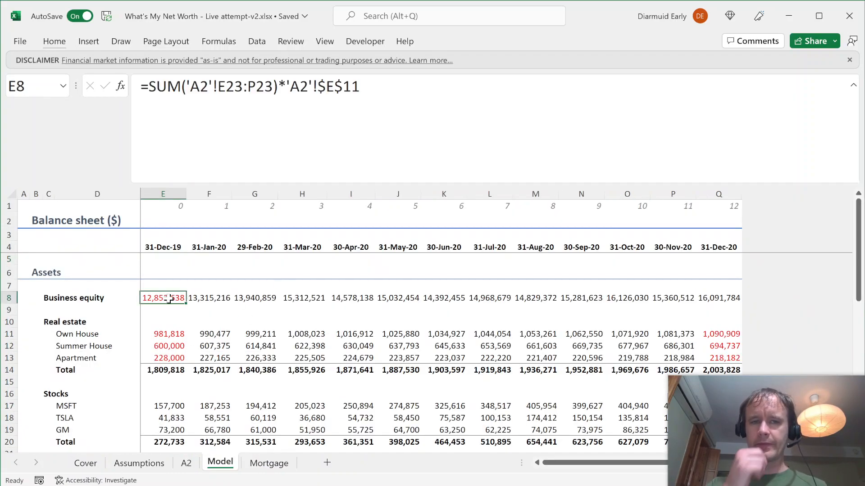